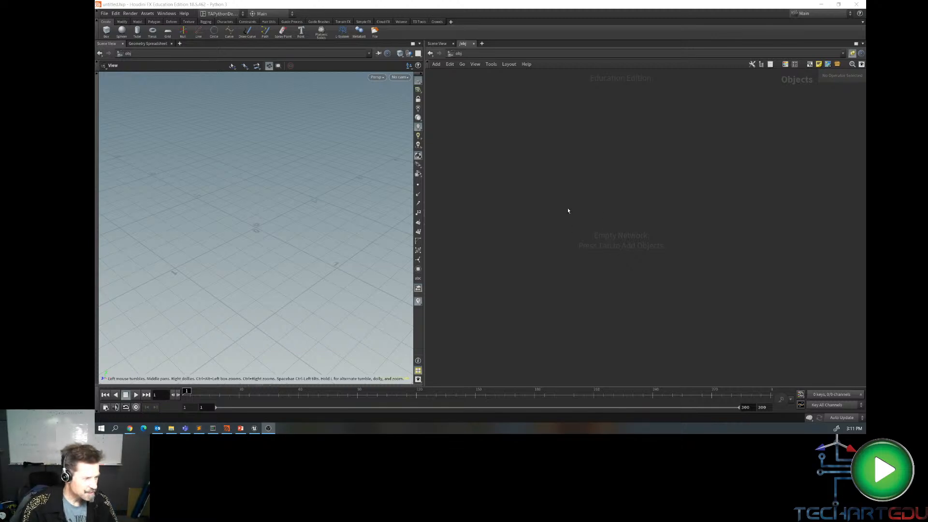
# - Create a Geometry object in the empty object network
pyautogui.press('Tab')
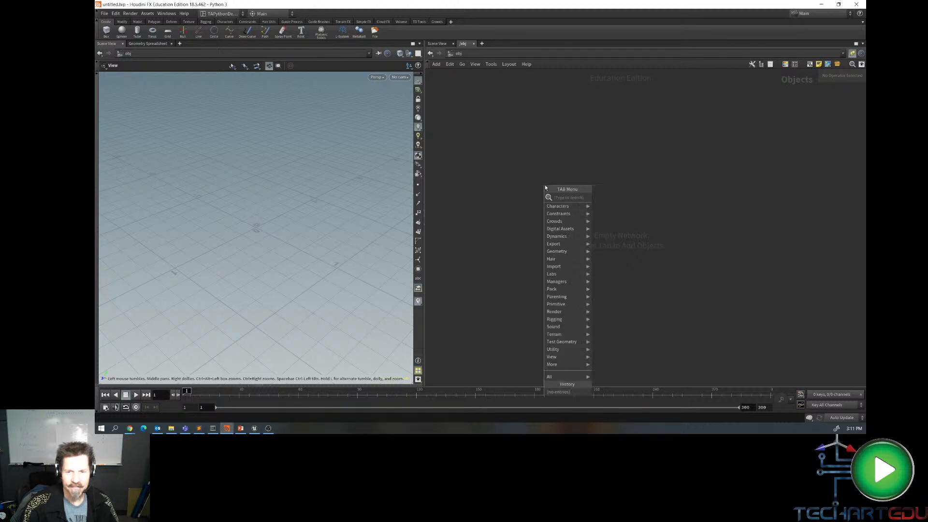
pyautogui.moveTo(580, 251)
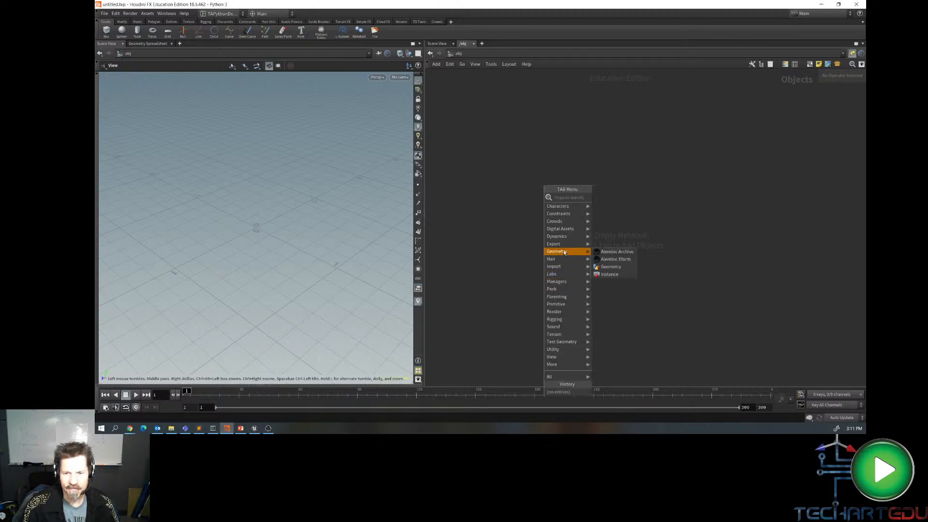
pyautogui.click(610, 267)
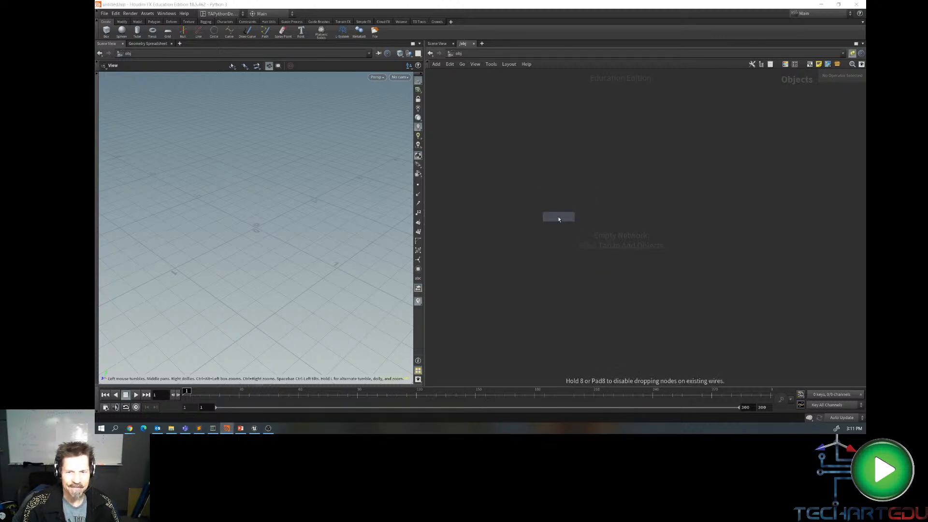
pyautogui.click(553, 217)
# - Rename the new geometry object BurningSTash and enter its network
pyautogui.doubleClick(575, 217)
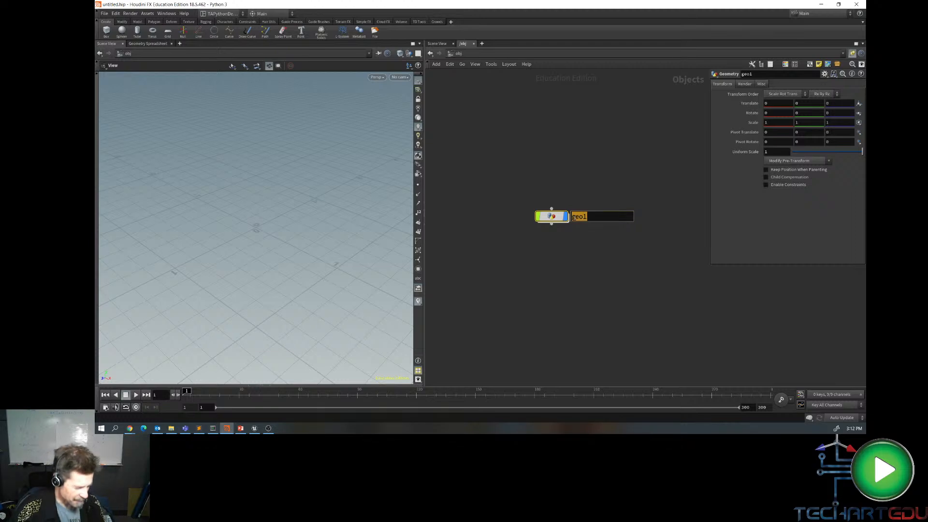
pyautogui.write('Stah')
pyautogui.press('BackSpace')
pyautogui.press('BackSpace')
pyautogui.press('BackSpace')
pyautogui.press('BackSpace')
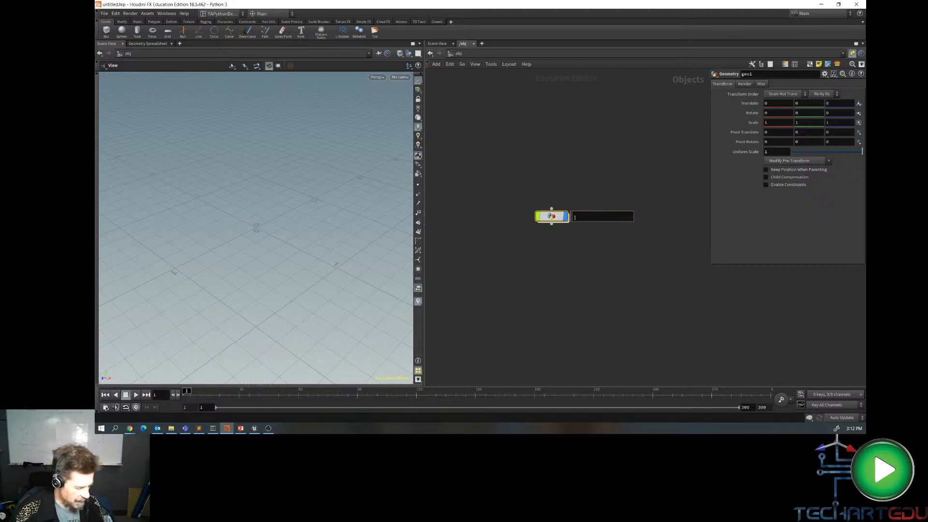
pyautogui.write('Burning')
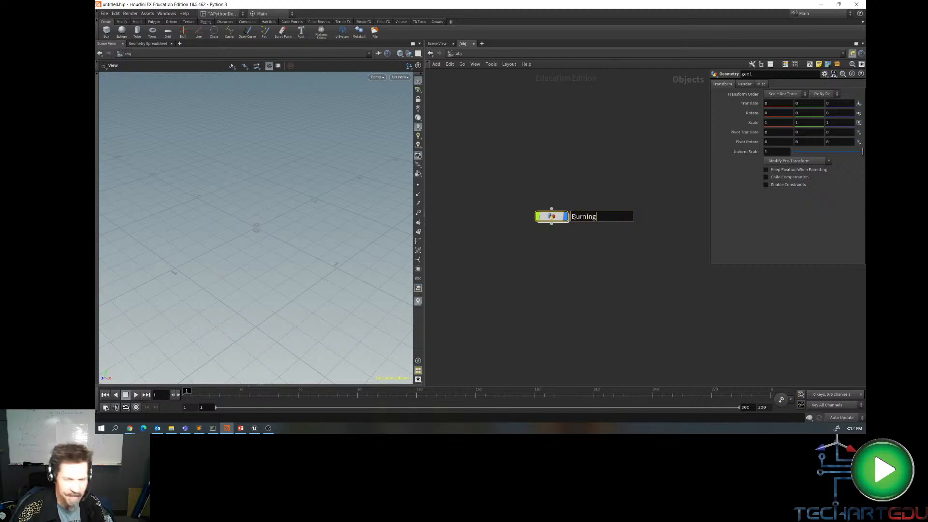
pyautogui.write('STash')
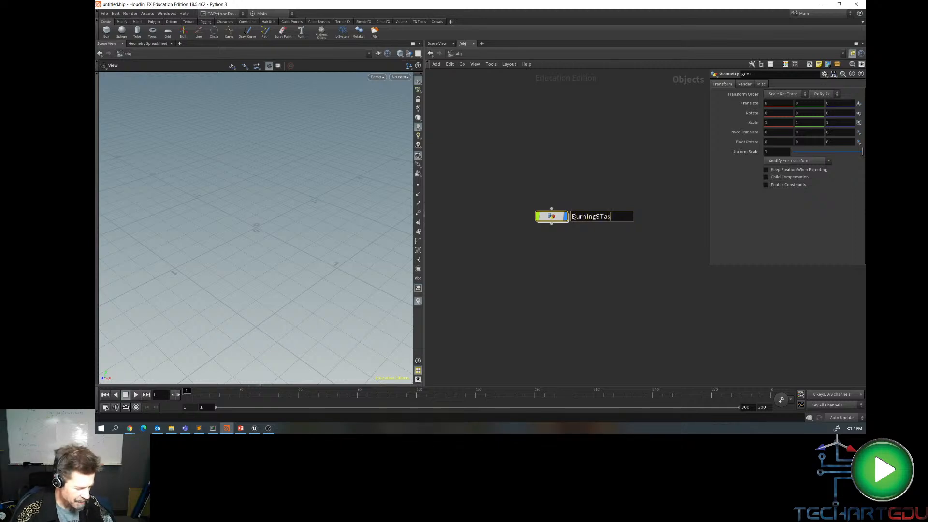
pyautogui.press('Return')
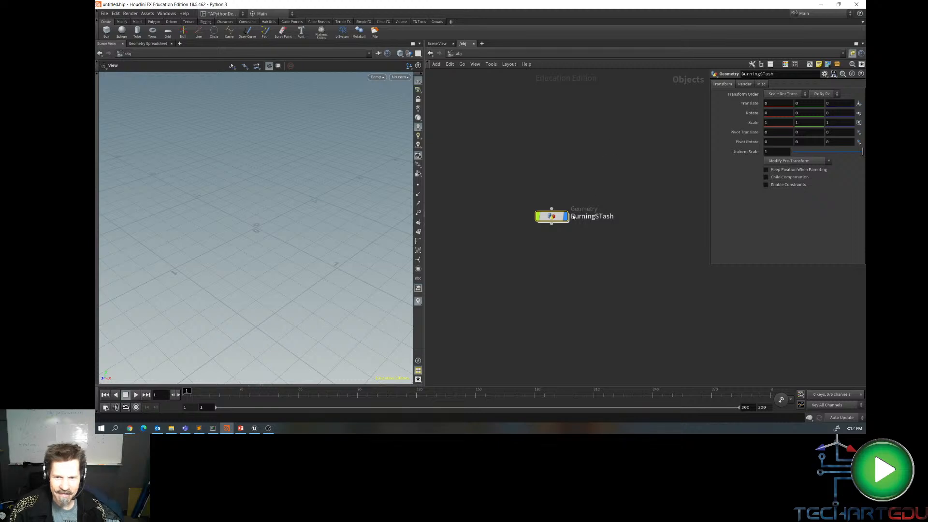
pyautogui.doubleClick(557, 218)
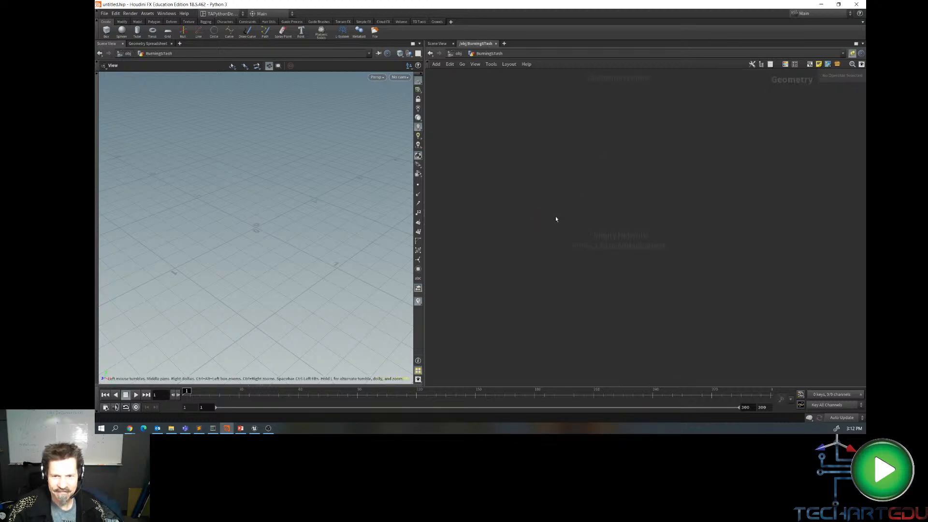
# - Add a Test Geometry: Tommy node inside the BurningSTash network
pyautogui.press('Tab')
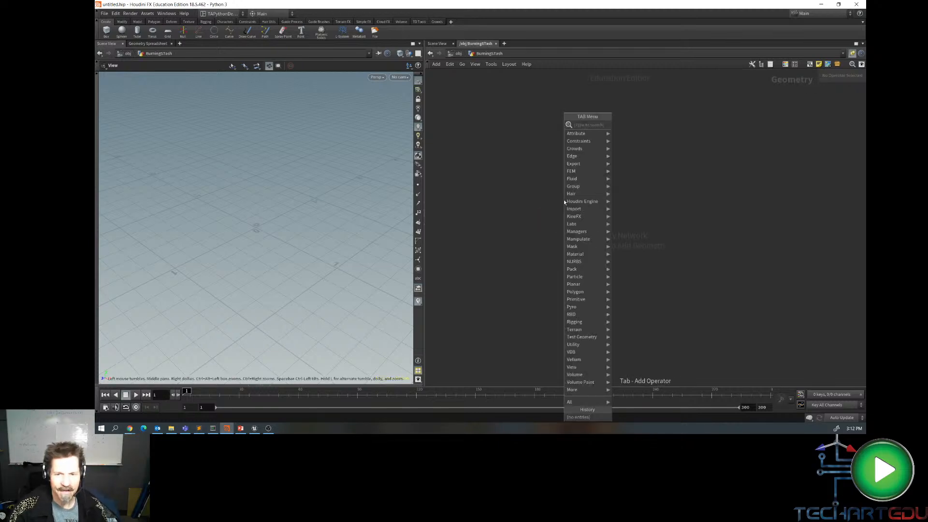
pyautogui.moveTo(582, 337)
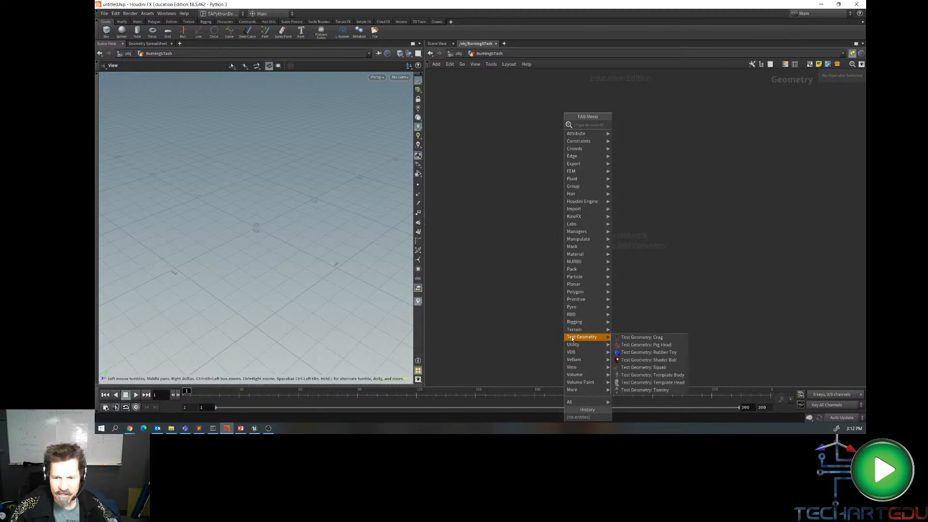
pyautogui.click(645, 390)
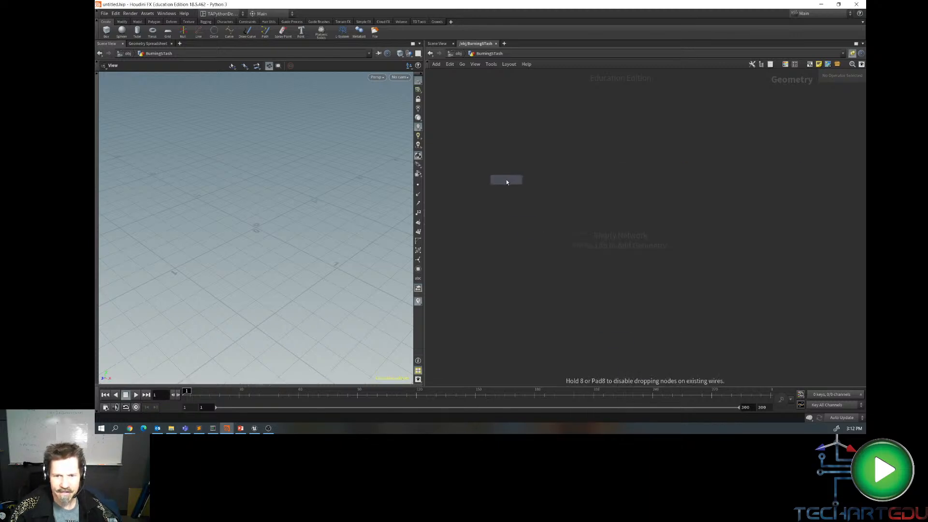
pyautogui.click(506, 179)
# - Rename the Tommy test geometry node Stache and bring the whole figure into view
pyautogui.doubleClick(551, 182)
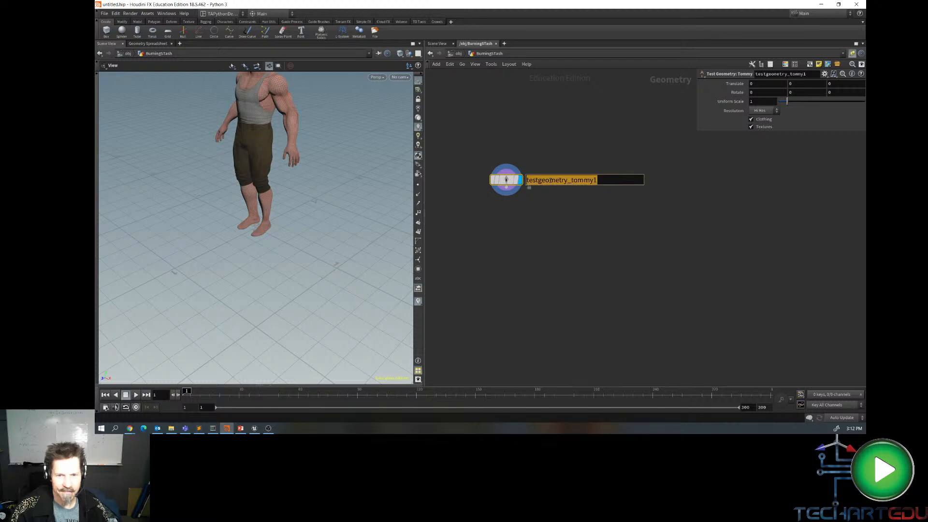
pyautogui.write('STache')
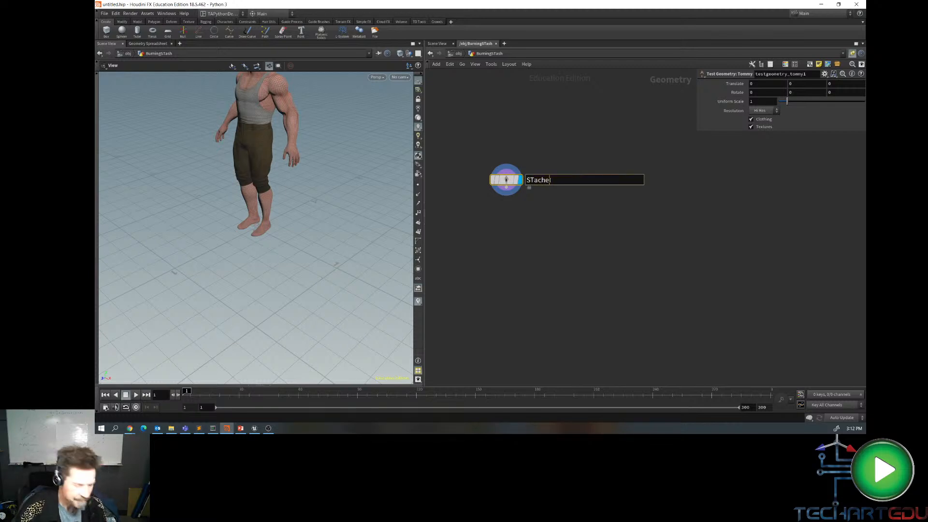
pyautogui.press('BackSpace')
pyautogui.press('BackSpace')
pyautogui.press('BackSpace')
pyautogui.press('BackSpace')
pyautogui.press('BackSpace')
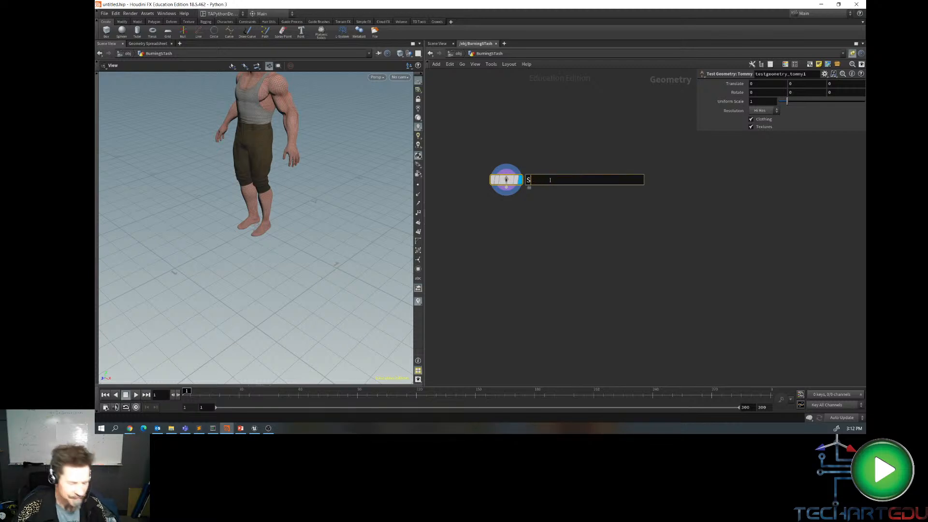
pyautogui.write('tache')
pyautogui.press('Return')
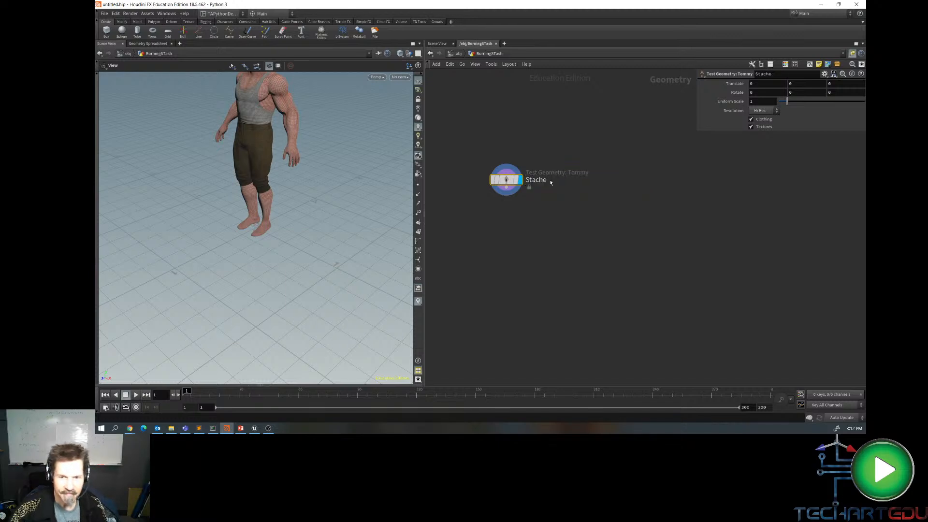
pyautogui.moveTo(359, 169); pyautogui.dragTo(351, 266)
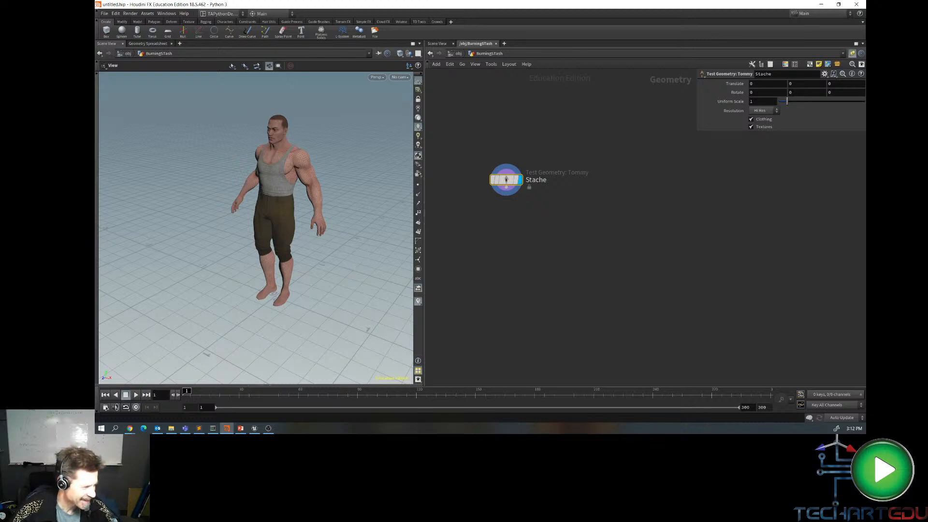
# - Delete the Stache test geometry node from the network
pyautogui.hotkey('alt', 'Tab')
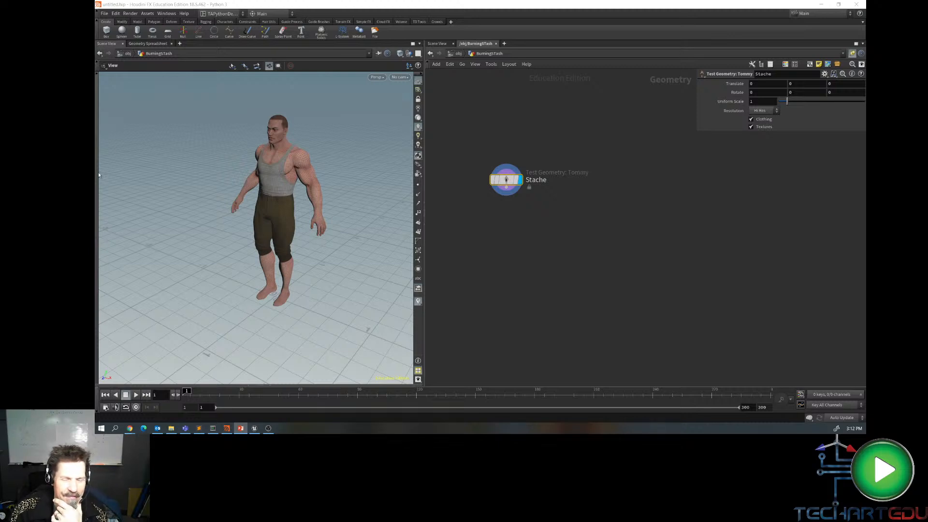
pyautogui.moveTo(509, 184)
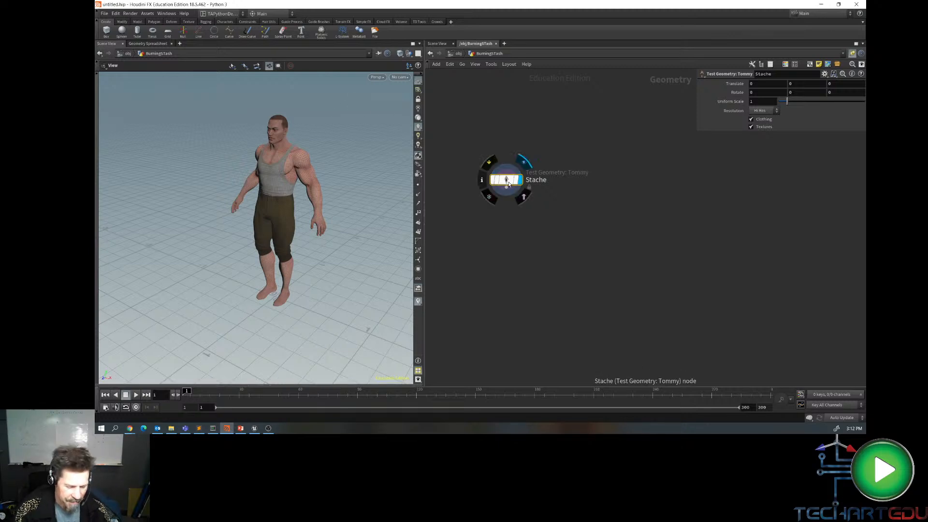
pyautogui.press('Delete')
# - Add a Test Geometry: Template Head node to the network and frame the head in the viewport
pyautogui.press('Tab')
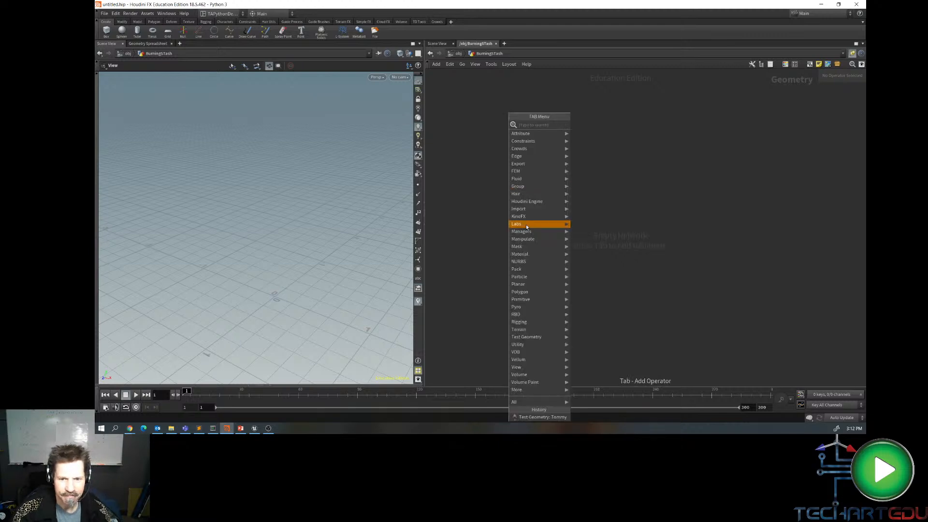
pyautogui.moveTo(538, 338)
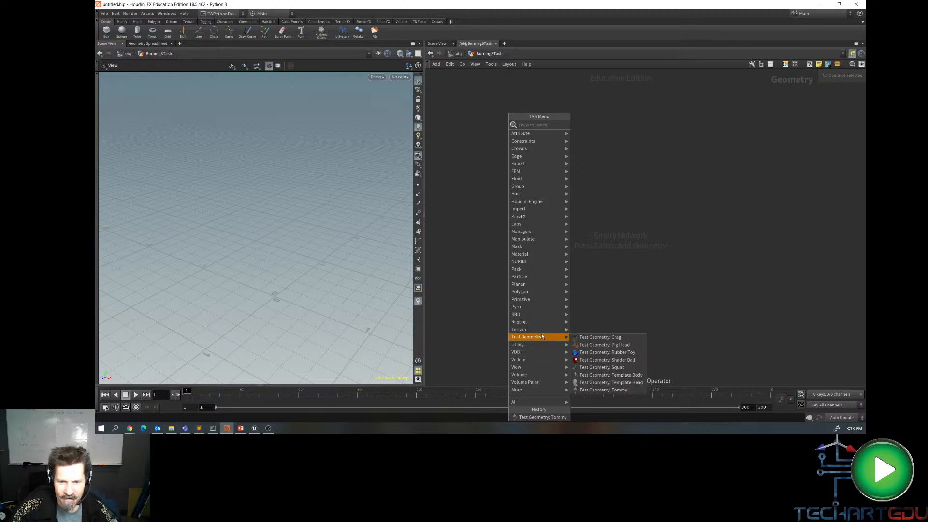
pyautogui.click(604, 383)
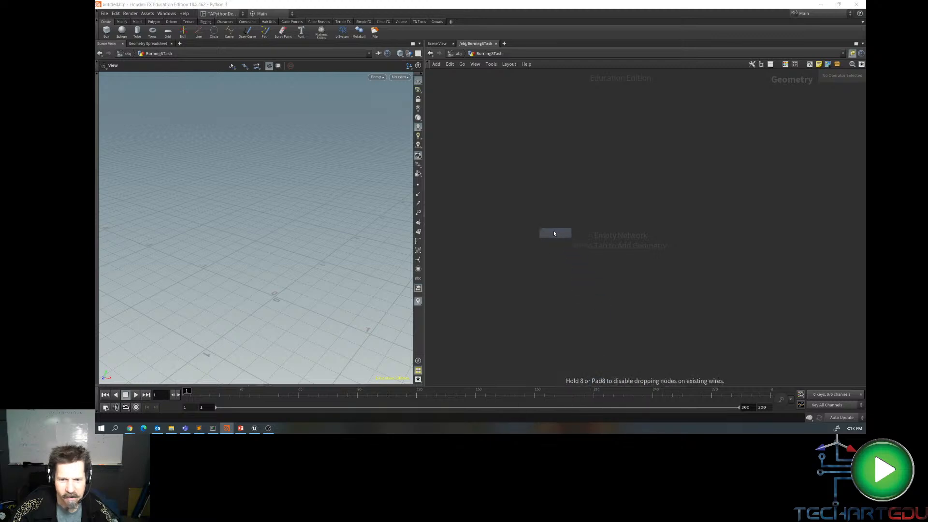
pyautogui.click(524, 219)
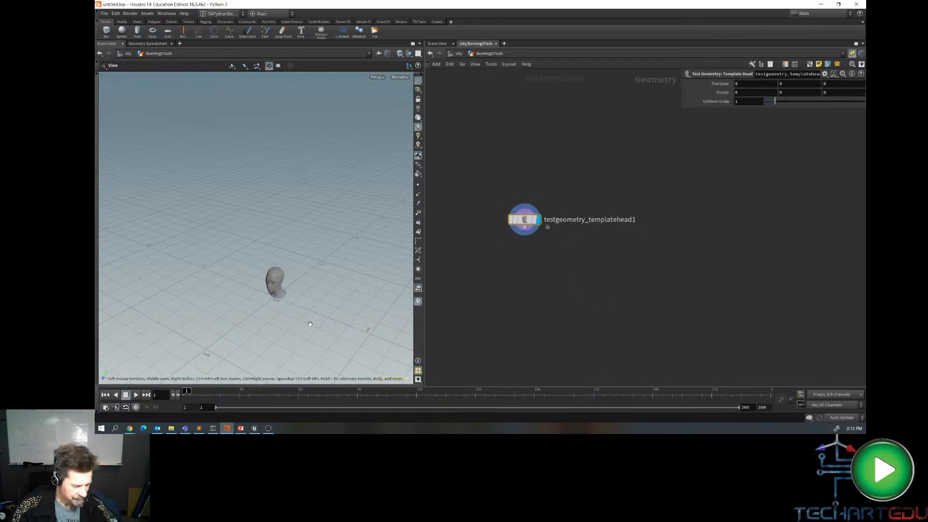
pyautogui.press('f')
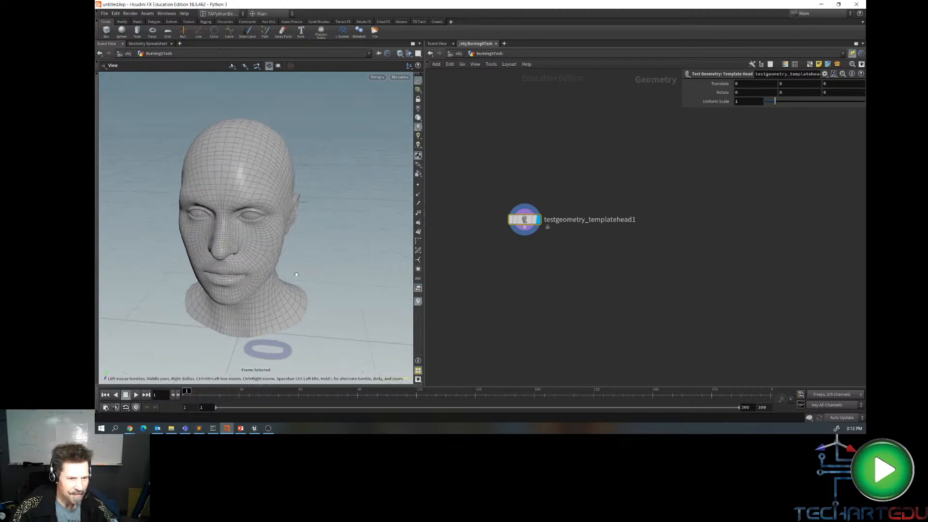
# - Rename the template head node Dude
pyautogui.doubleClick(584, 220)
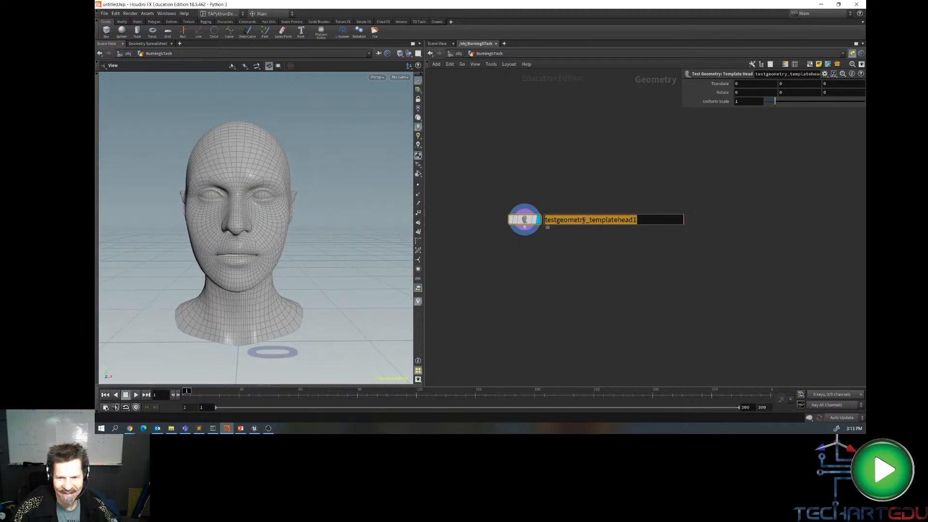
pyautogui.write('Dude')
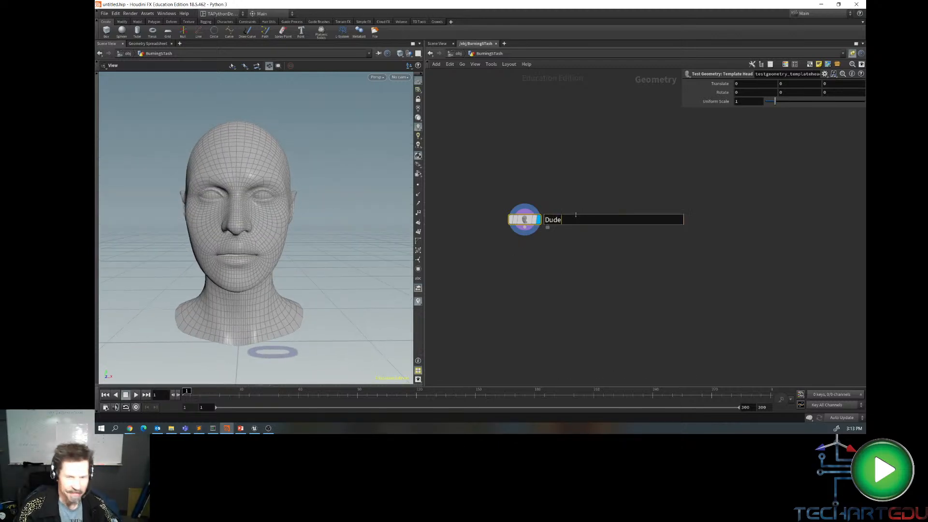
pyautogui.press('Return')
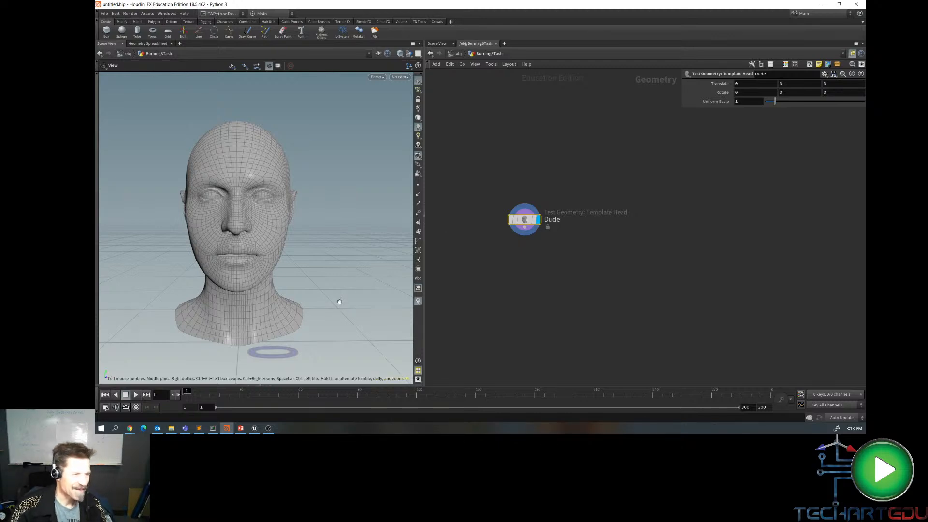
pyautogui.click(521, 282)
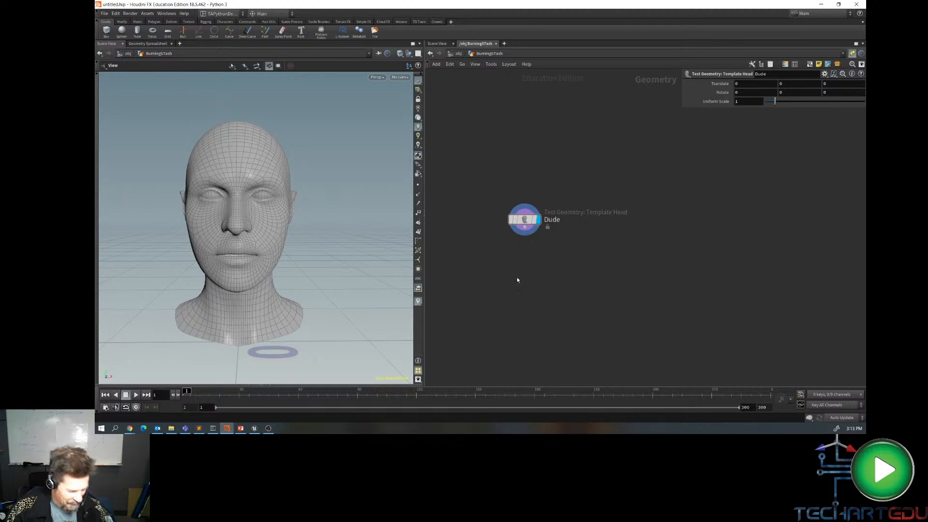
# - Return to the object level and rename the BurningSTash object BurningDude
pyautogui.press('u')
pyautogui.doubleClick(598, 217)
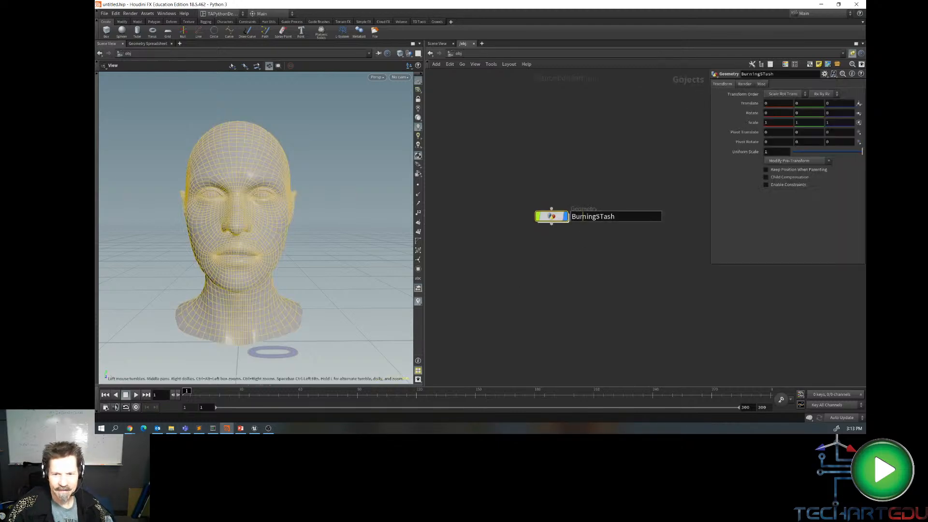
pyautogui.moveTo(596, 217); pyautogui.dragTo(616, 217)
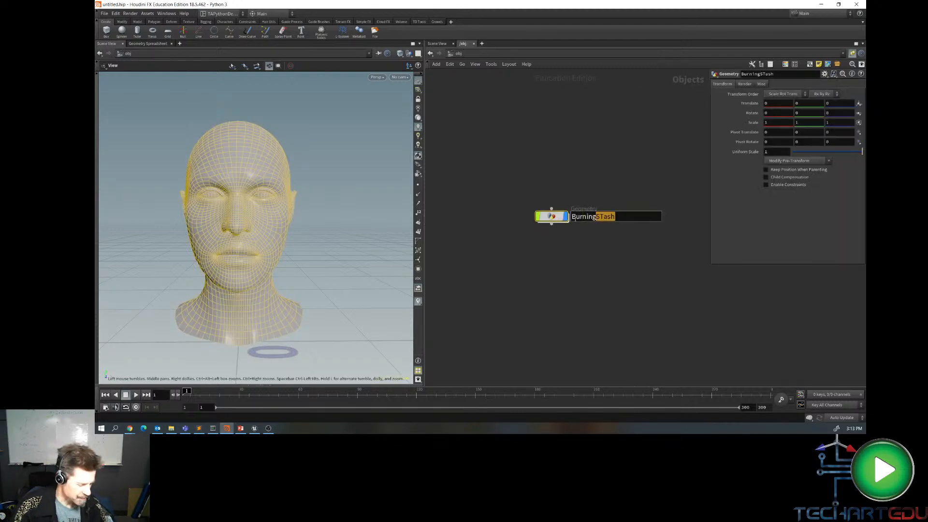
pyautogui.write('Dude')
pyautogui.press('Return')
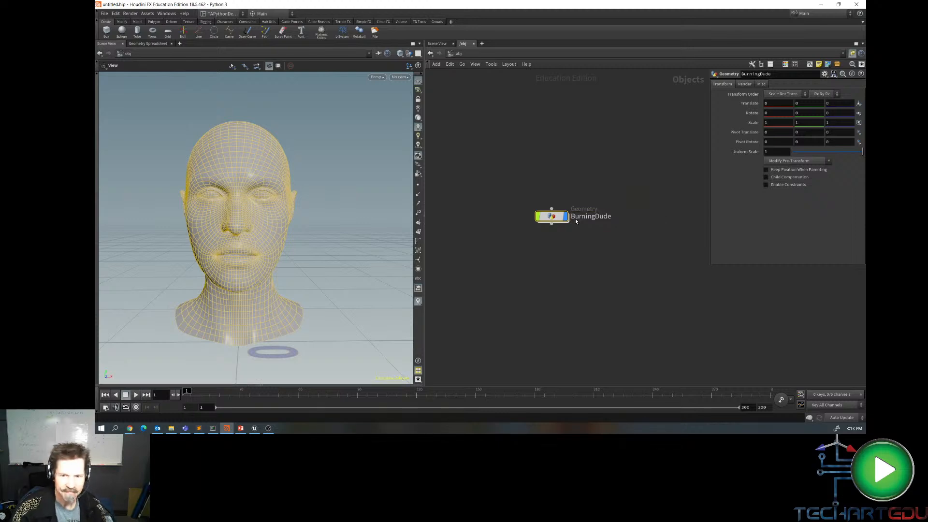
# - Deselect the BurningDude object and add the Pyro FX shelf to the shelf set
pyautogui.click(513, 266)
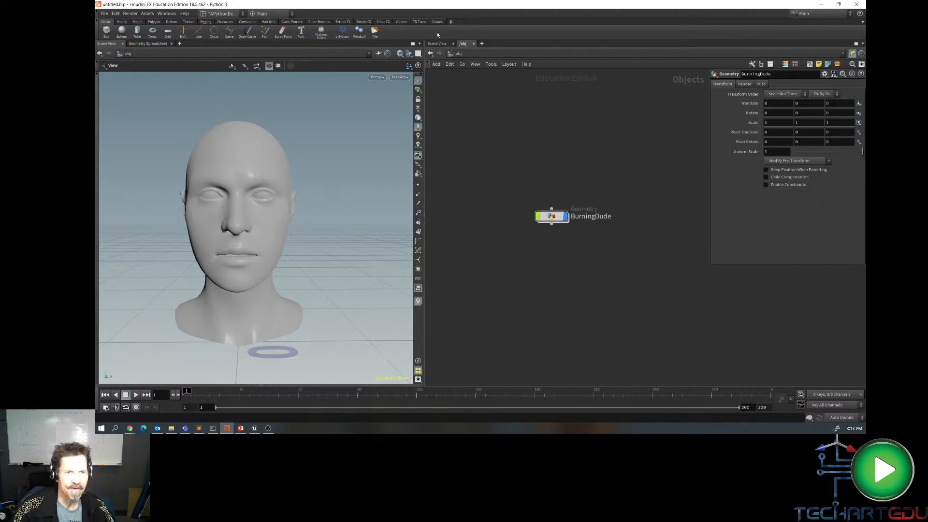
pyautogui.click(449, 22)
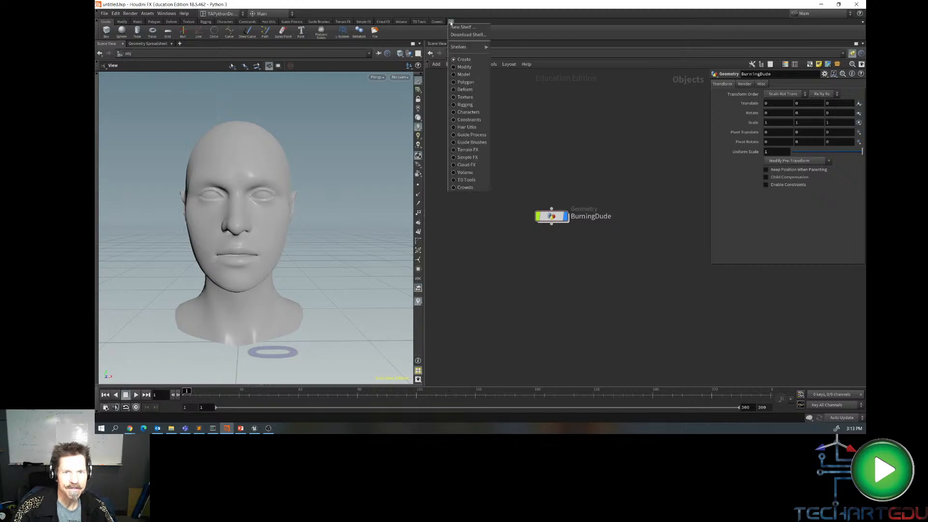
pyautogui.moveTo(467, 47)
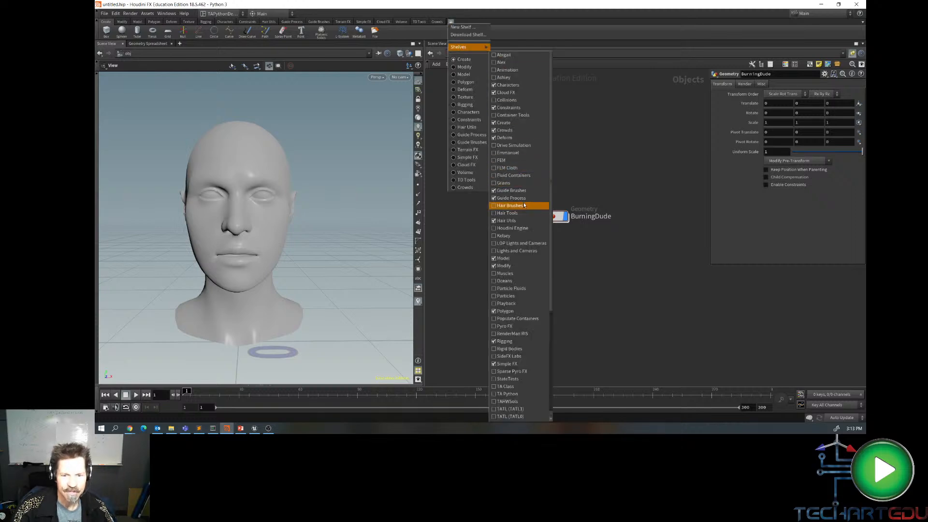
pyautogui.click(494, 327)
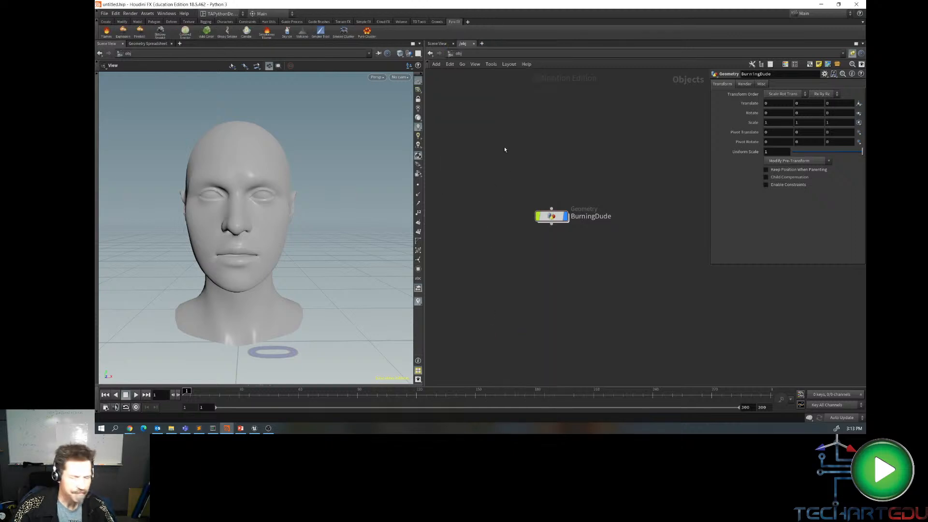
# - Apply the Flames pyro effect to the BurningDude object and view the whole simulation container
pyautogui.click(559, 216)
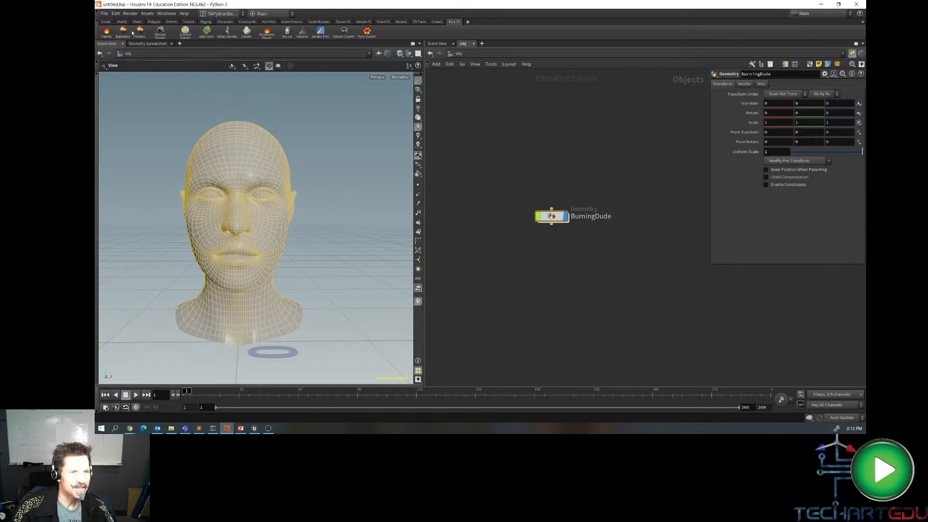
pyautogui.click(107, 32)
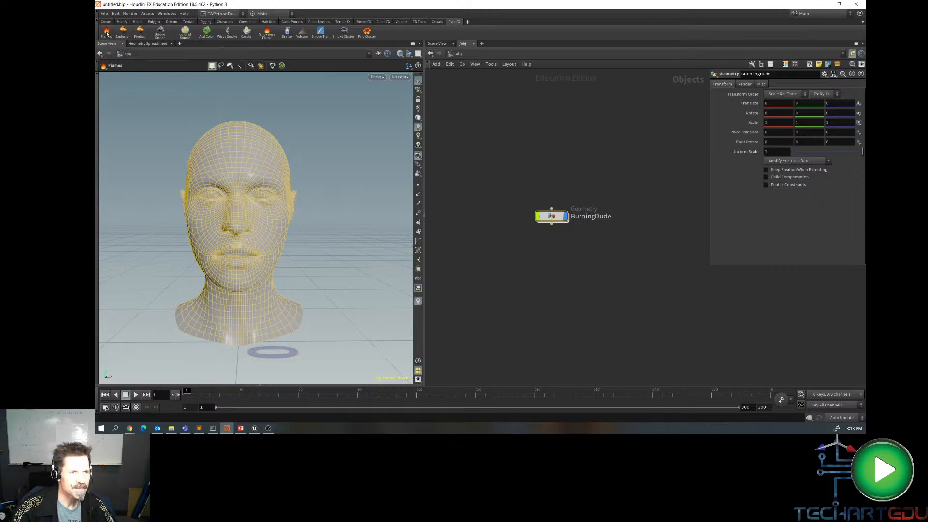
pyautogui.press('Return')
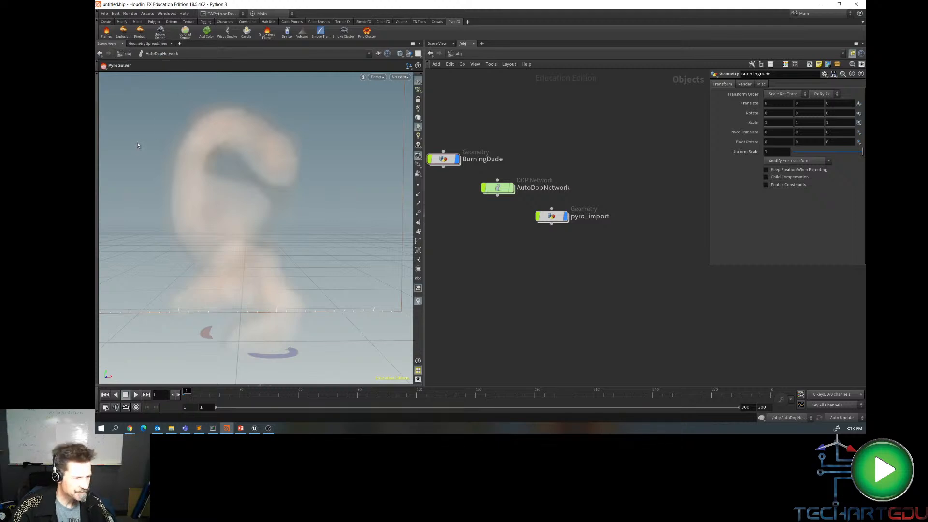
pyautogui.press('Escape')
pyautogui.scroll(-3, 225, 182)
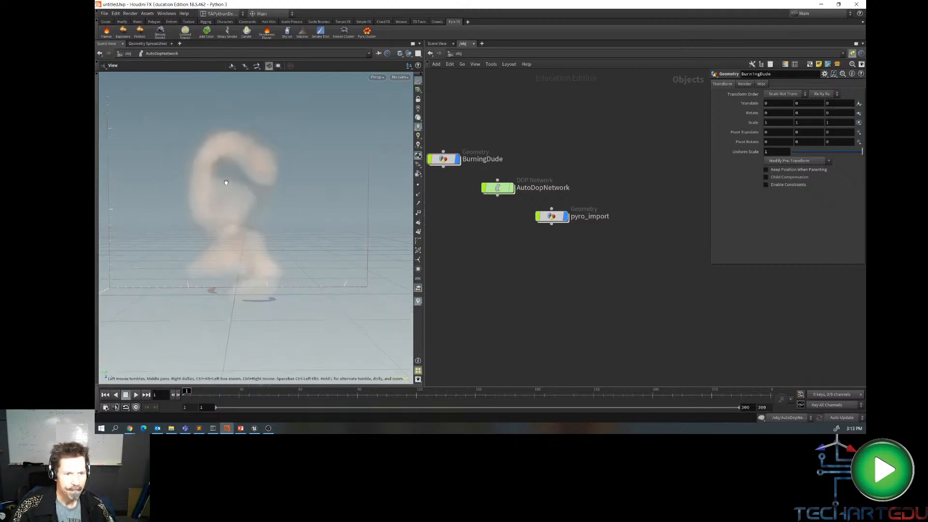
pyautogui.moveTo(235, 191); pyautogui.dragTo(260, 292, button='middle')
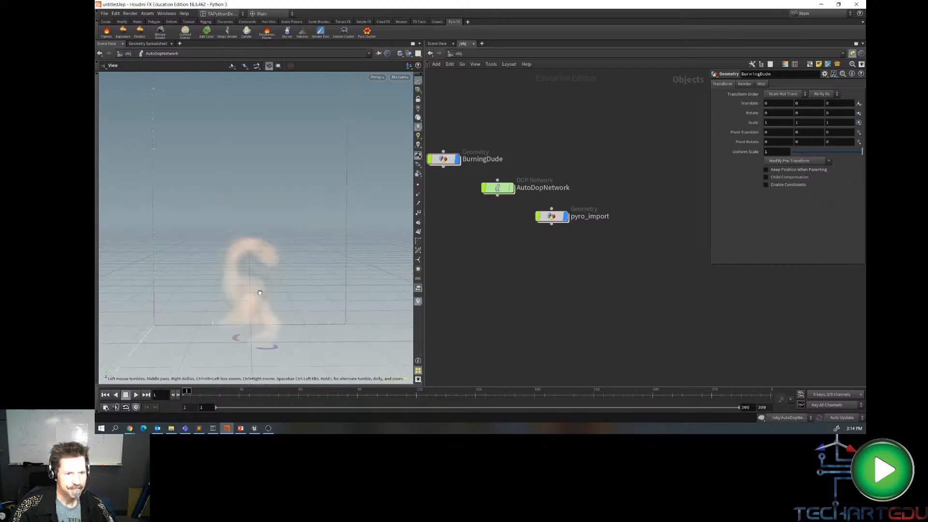
pyautogui.scroll(-5, 260, 293)
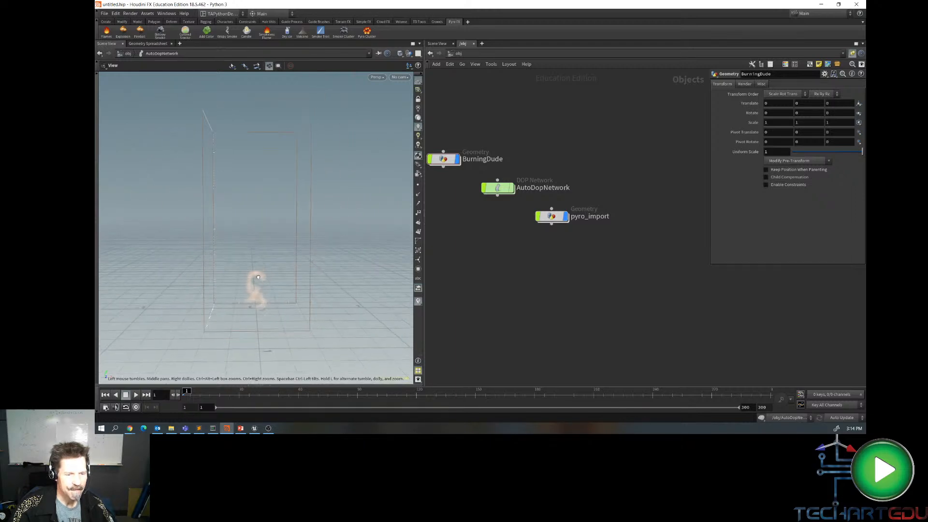
pyautogui.moveTo(259, 277)
pyautogui.keyDown('alt'); pyautogui.mouseDown()
pyautogui.moveTo(244, 302)
pyautogui.moveTo(255, 286)
pyautogui.mouseUp(); pyautogui.keyUp('alt')
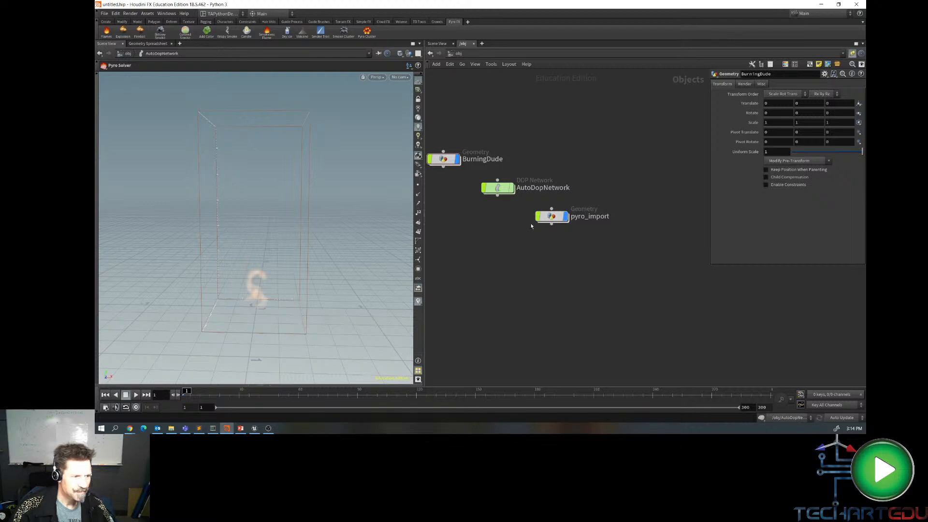
# - Open the BurningDude network, play the fire simulation, and return to frame 1
pyautogui.doubleClick(444, 158)
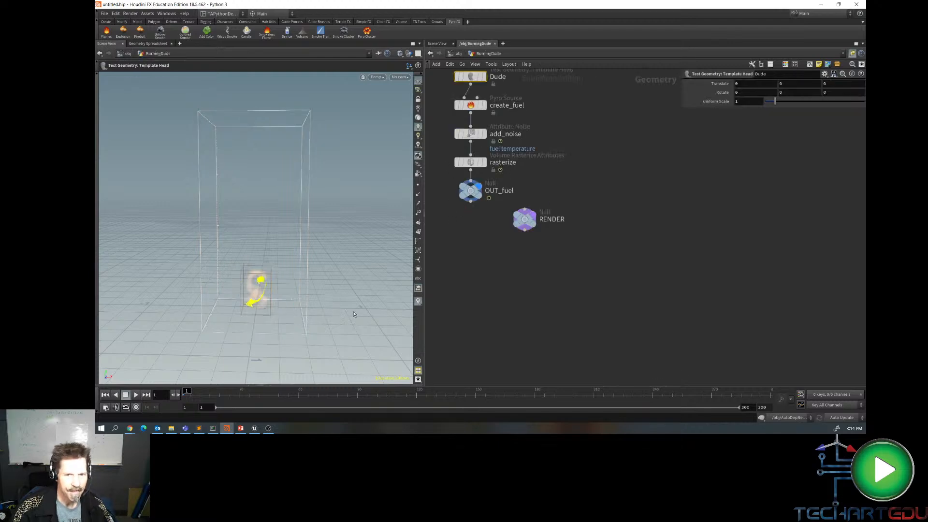
pyautogui.click(136, 395)
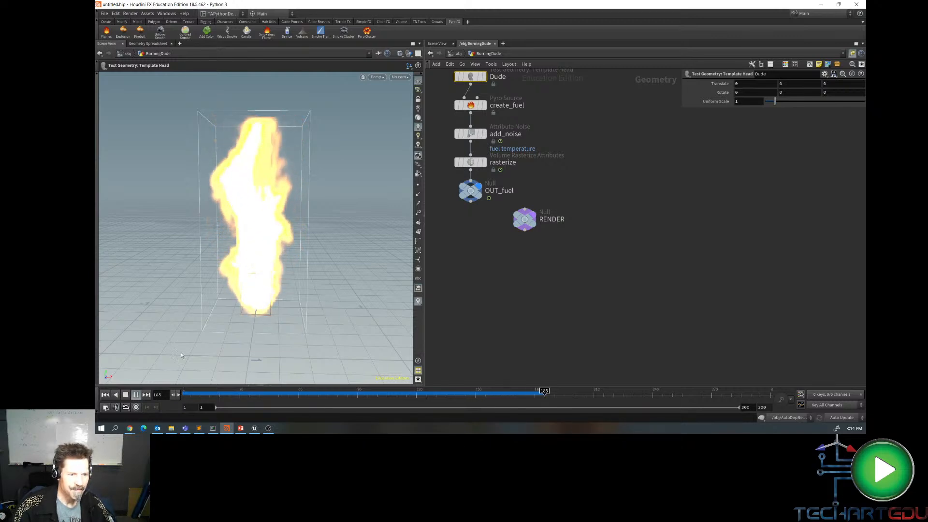
pyautogui.click(126, 395)
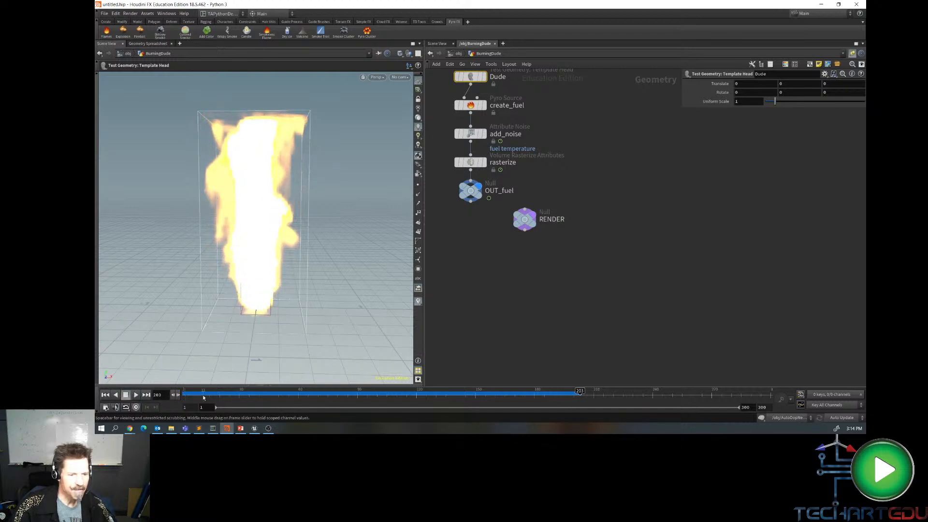
pyautogui.moveTo(203, 398); pyautogui.dragTo(183, 398)
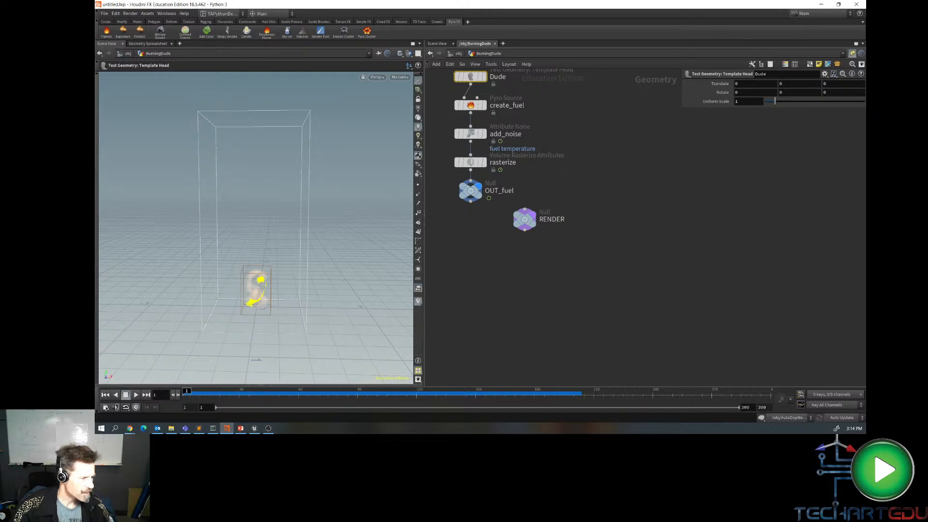
pyautogui.hotkey('alt', 'Tab')
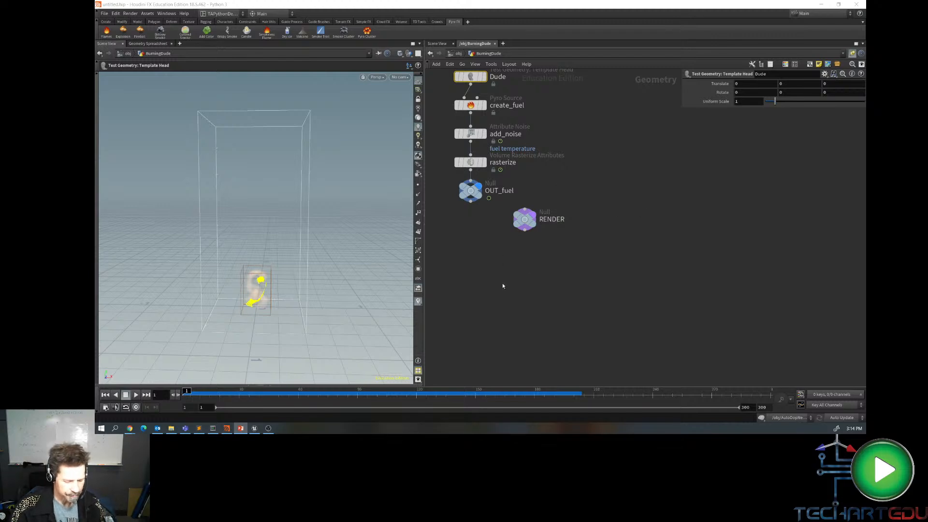
pyautogui.hotkey('alt', 'Tab')
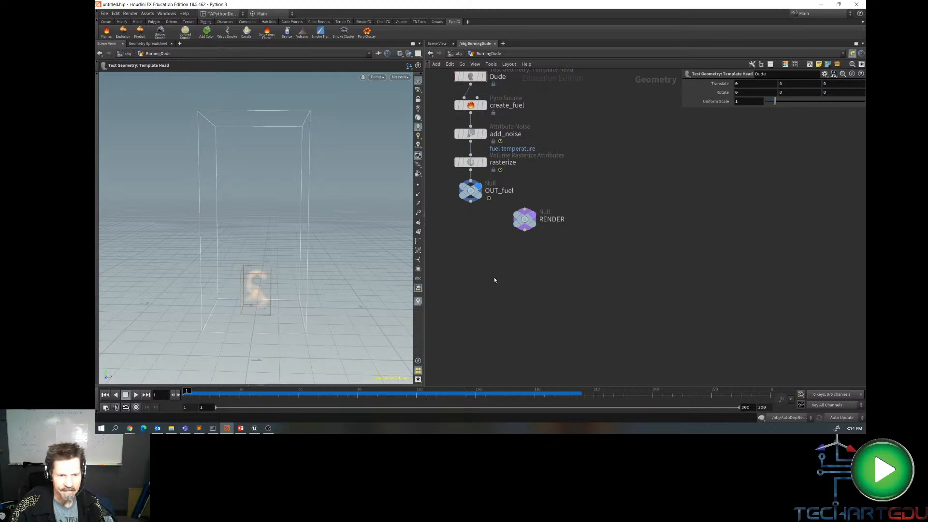
# - Open the pyro_import object's network and move the import_pyrofields and import_pyro_visualization nodes apart
pyautogui.press('u')
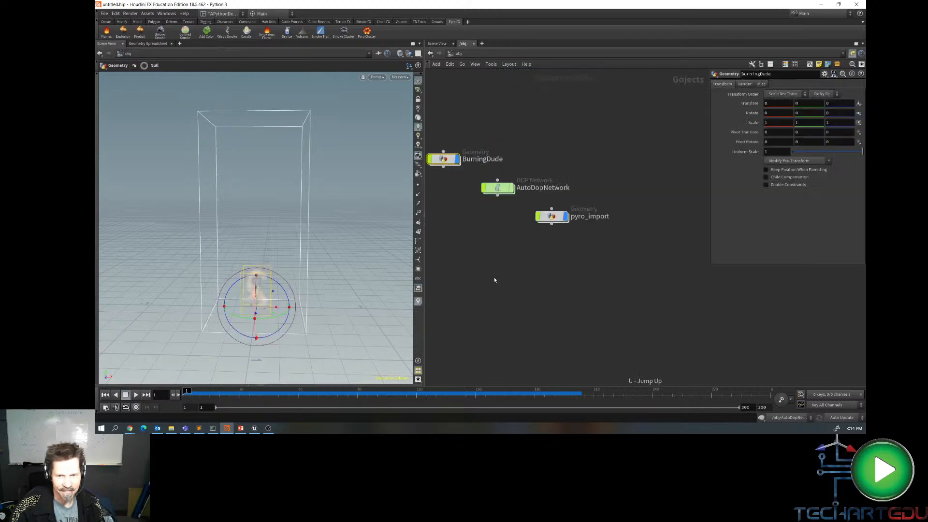
pyautogui.doubleClick(556, 217)
pyautogui.moveTo(590, 273); pyautogui.dragTo(456, 207, button='middle')
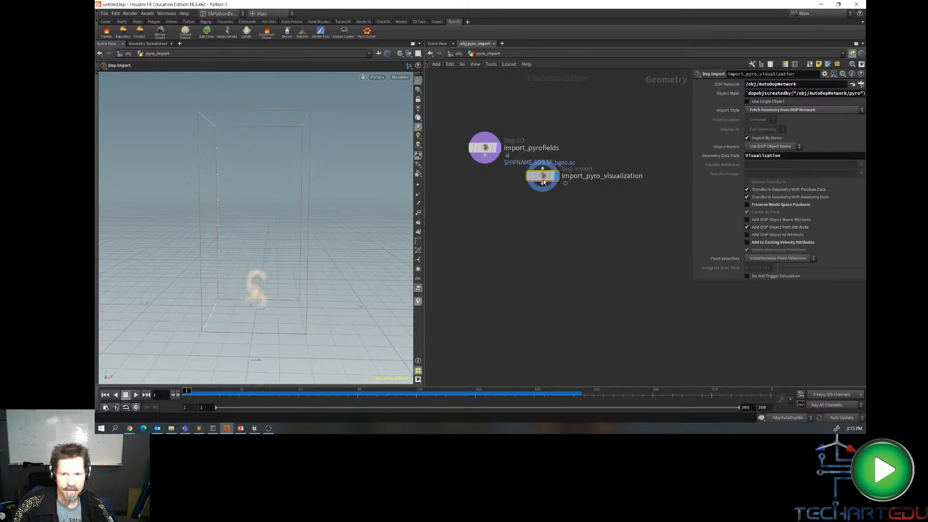
pyautogui.moveTo(538, 180); pyautogui.dragTo(601, 179)
pyautogui.moveTo(482, 151); pyautogui.dragTo(483, 199)
pyautogui.moveTo(483, 202)
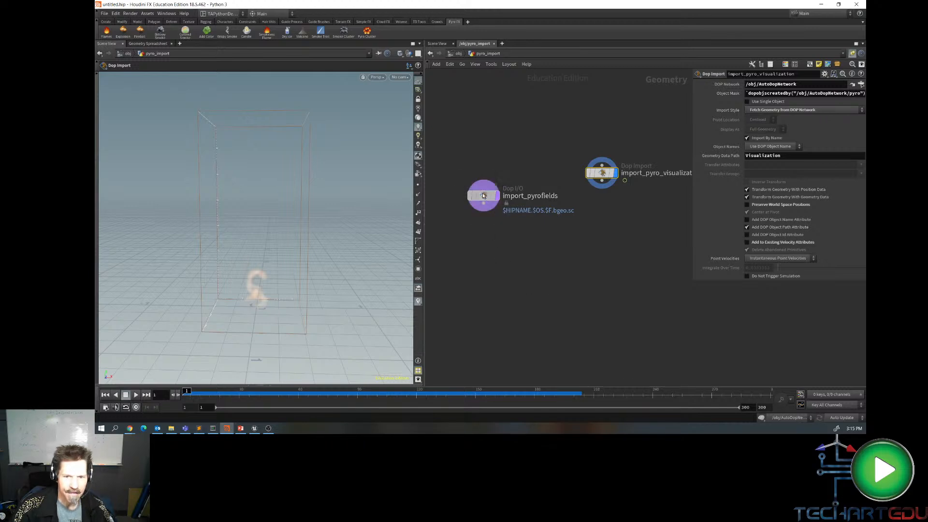
# - Set the heat field's visualization to Rainbow on the import_pyrofields node
pyautogui.click(484, 195)
pyautogui.moveTo(488, 196)
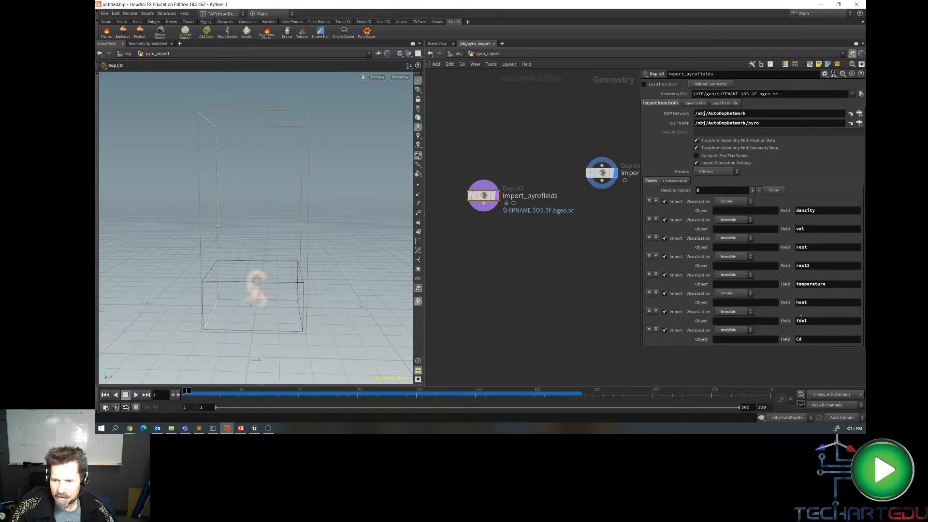
pyautogui.click(751, 295)
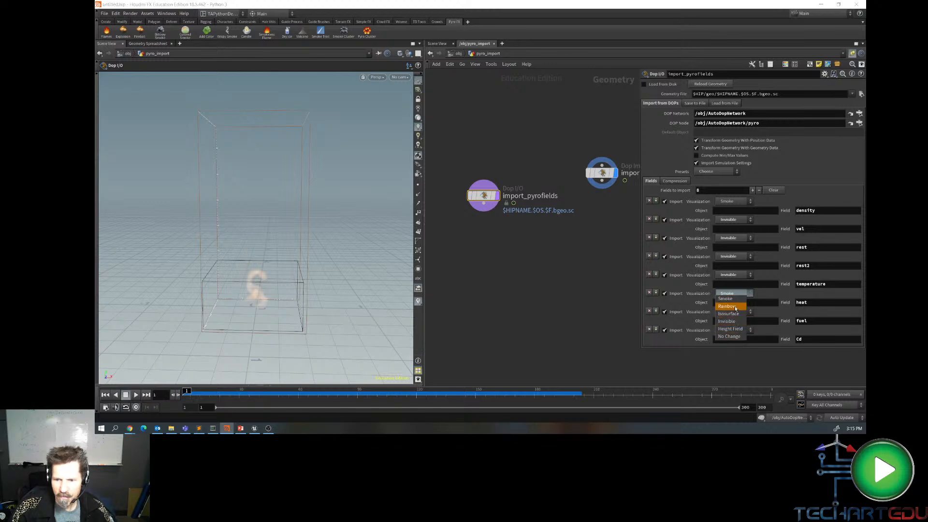
pyautogui.click(733, 307)
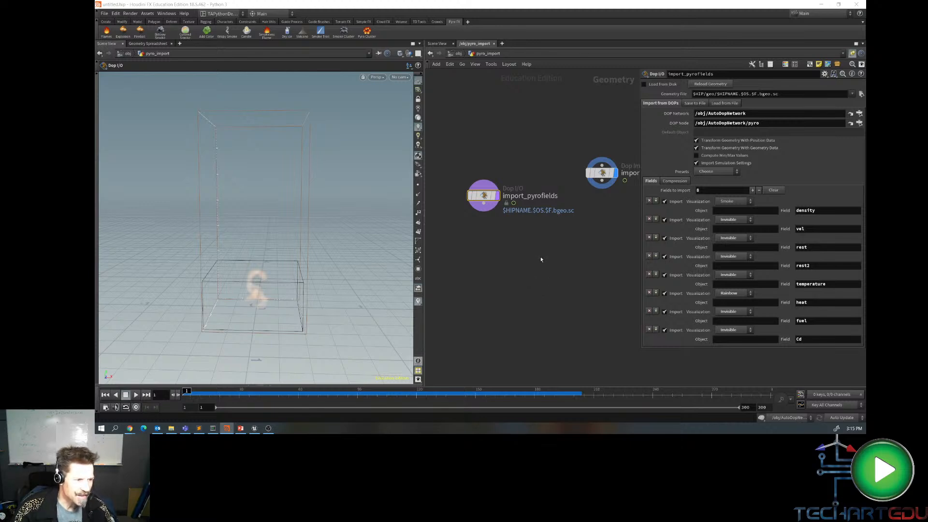
# - Add a Delete node wired to the output of import_pyrofields and place it directly below
pyautogui.click(484, 204)
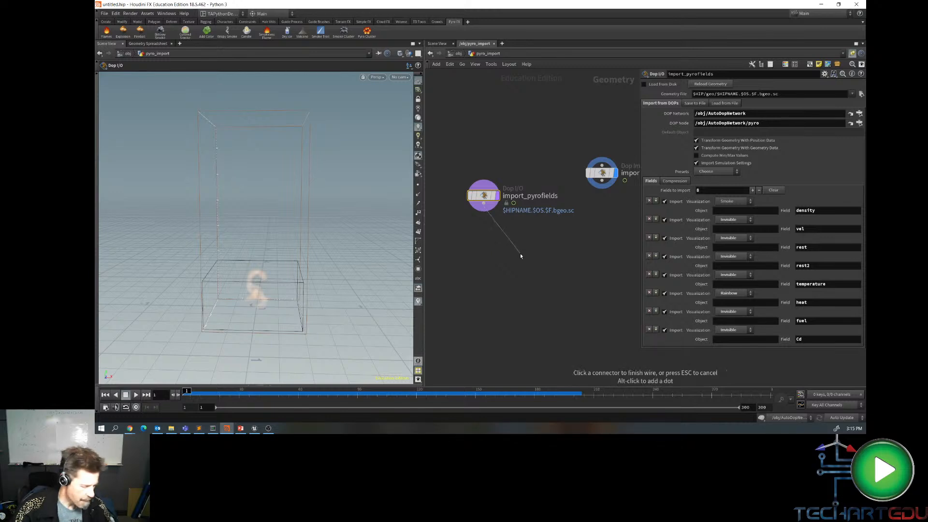
pyautogui.press('Tab')
pyautogui.write('dele')
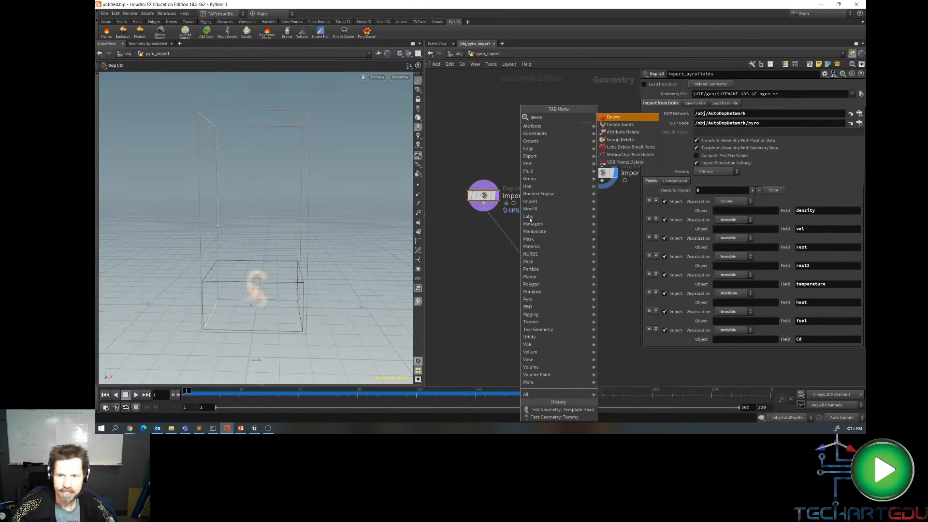
pyautogui.press('Return')
pyautogui.click(520, 251)
pyautogui.moveTo(520, 251); pyautogui.dragTo(483, 233)
# - Rename the Delete node smokin
pyautogui.doubleClick(515, 235)
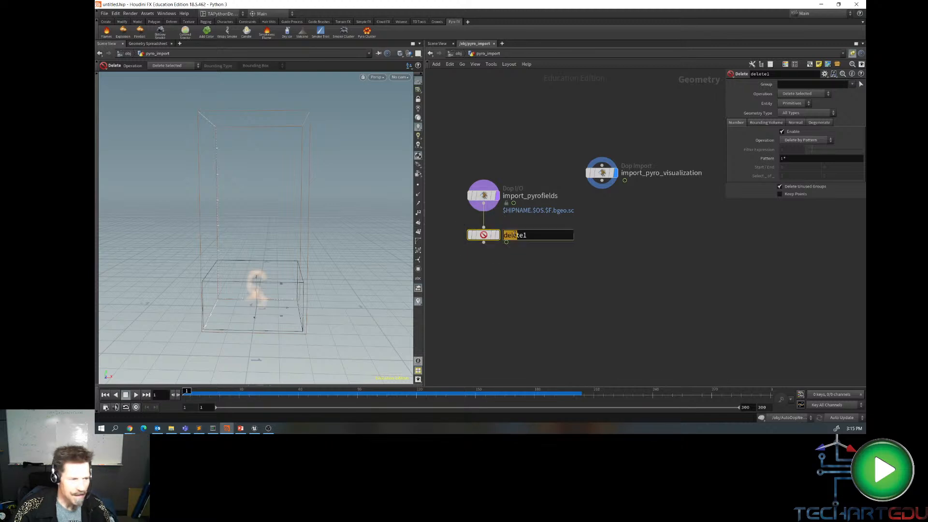
pyautogui.moveTo(530, 236); pyautogui.dragTo(505, 239)
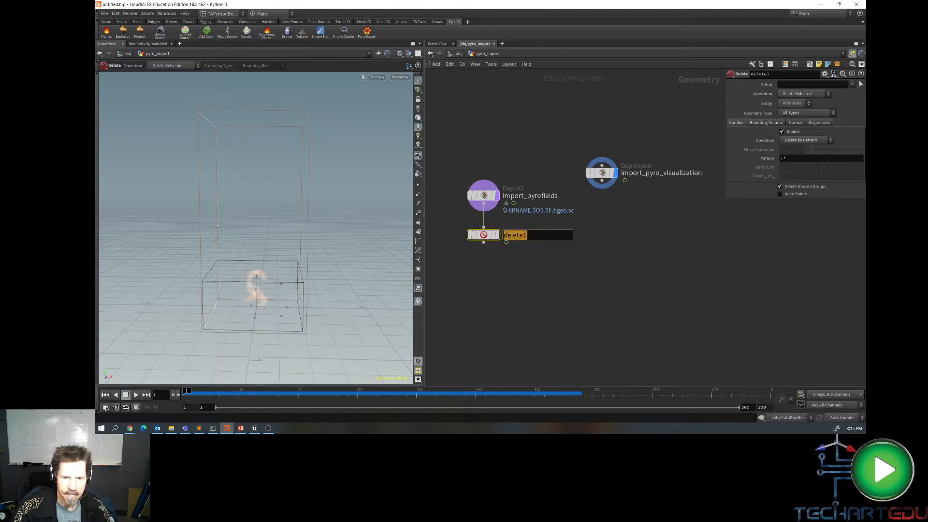
pyautogui.write('smok')
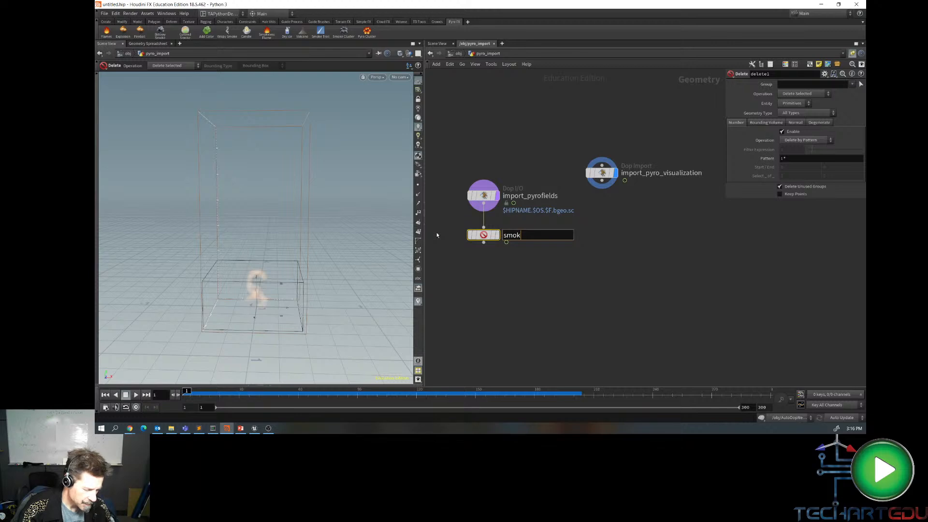
pyautogui.write('in')
pyautogui.press('Return')
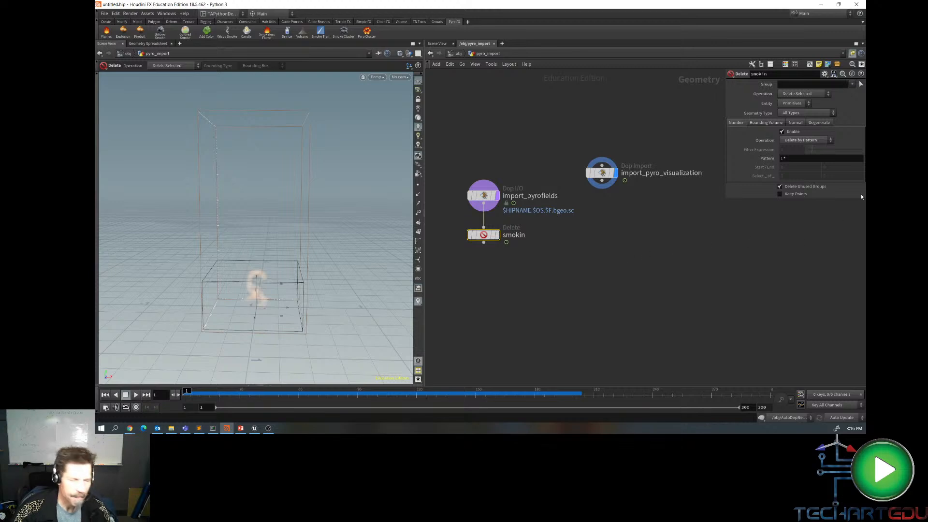
pyautogui.click(787, 84)
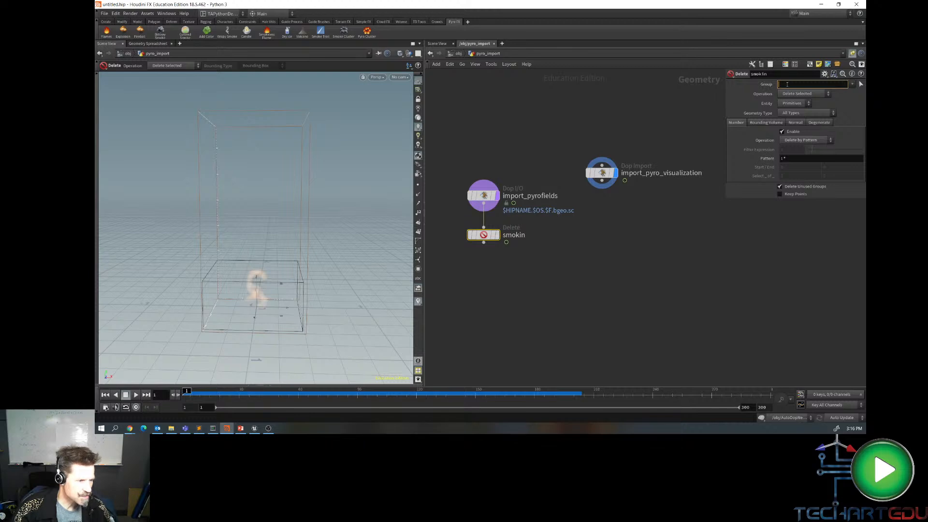
pyautogui.write('@na')
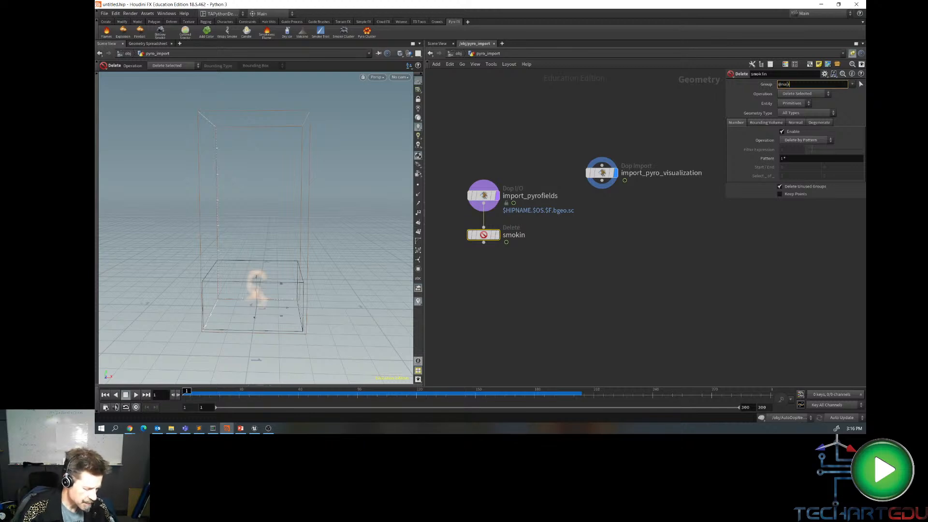
pyautogui.write('me-density')
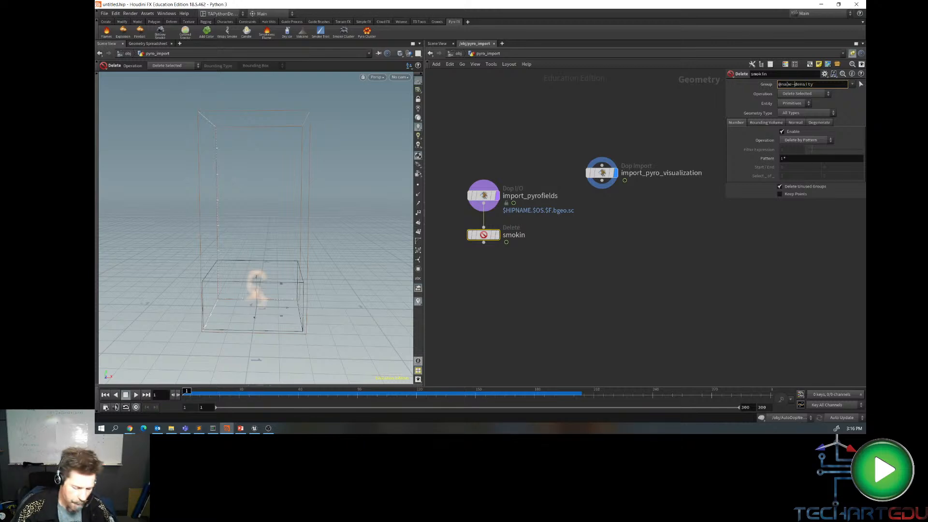
pyautogui.press('BackSpace')
pyautogui.write('=')
pyautogui.press('Return')
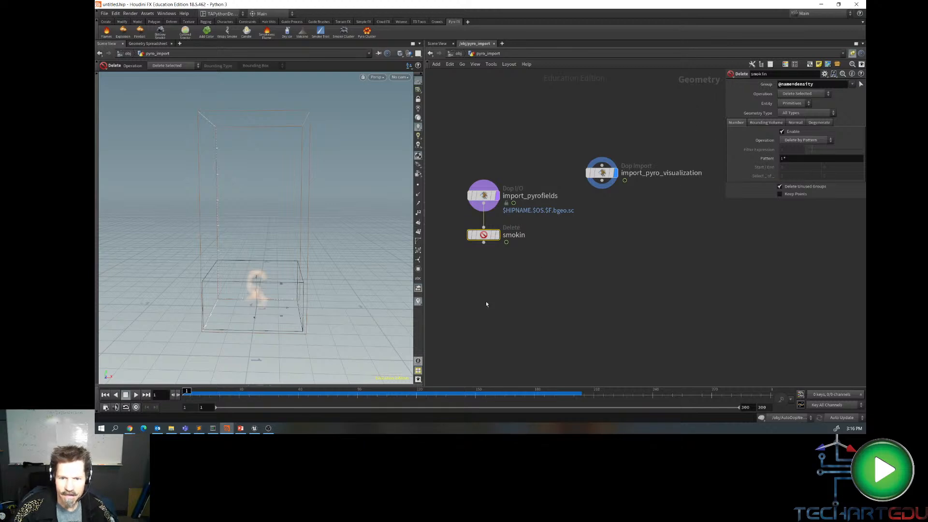
# - Play the fire simulation with import_pyro_visualization displayed, and rewind to frame 1
pyautogui.click(136, 395)
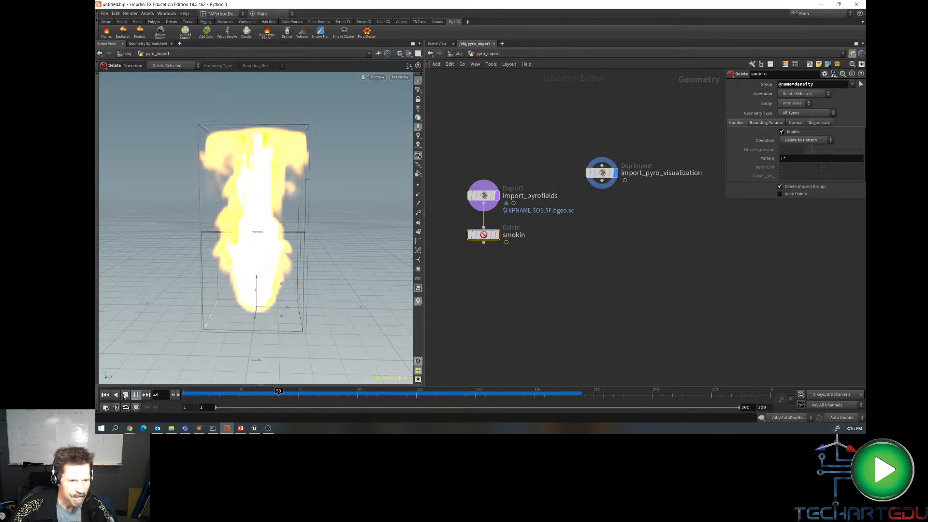
pyautogui.click(135, 394)
pyautogui.click(105, 395)
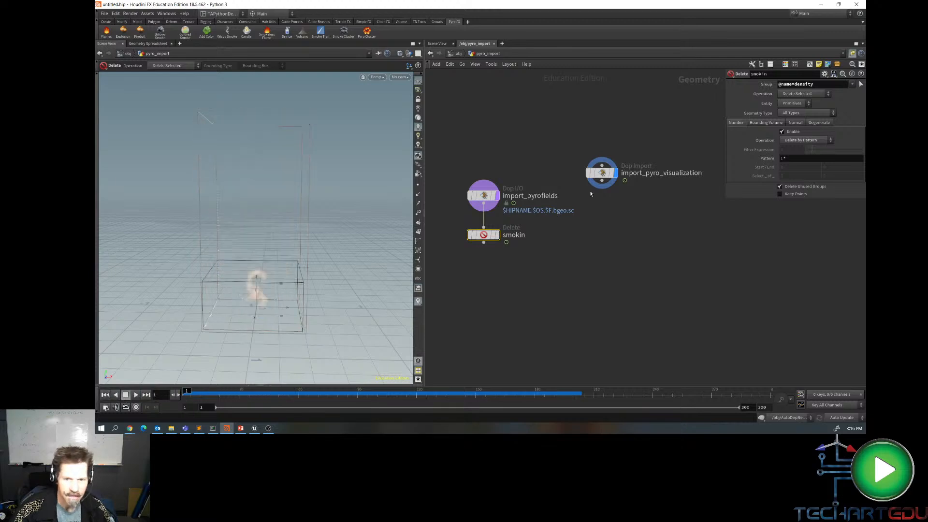
# - Make smokin the displayed node, play the simulation to check its output, and rewind to frame 1
pyautogui.click(497, 235)
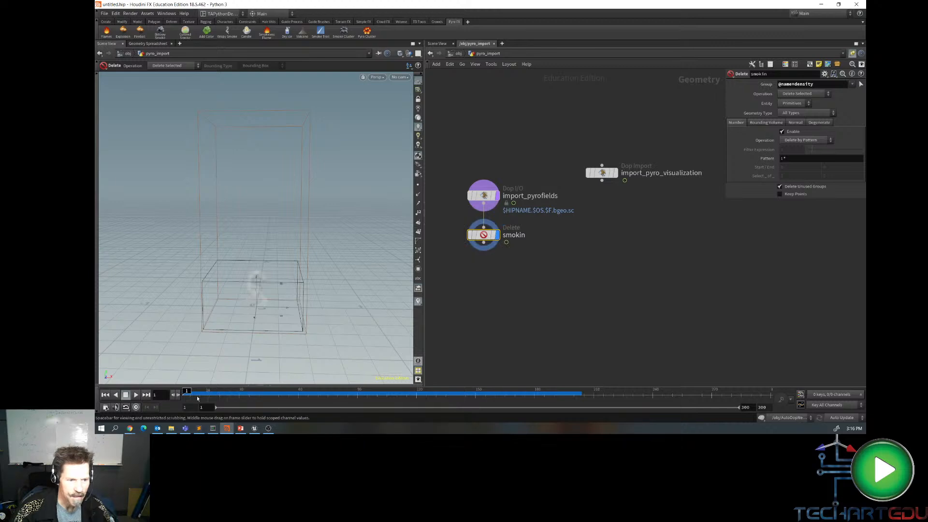
pyautogui.click(135, 395)
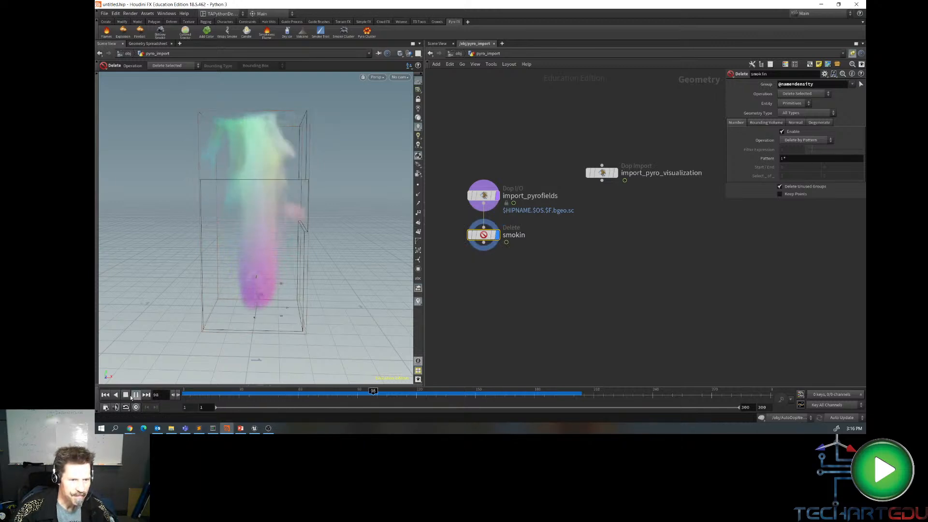
pyautogui.click(125, 395)
pyautogui.click(105, 395)
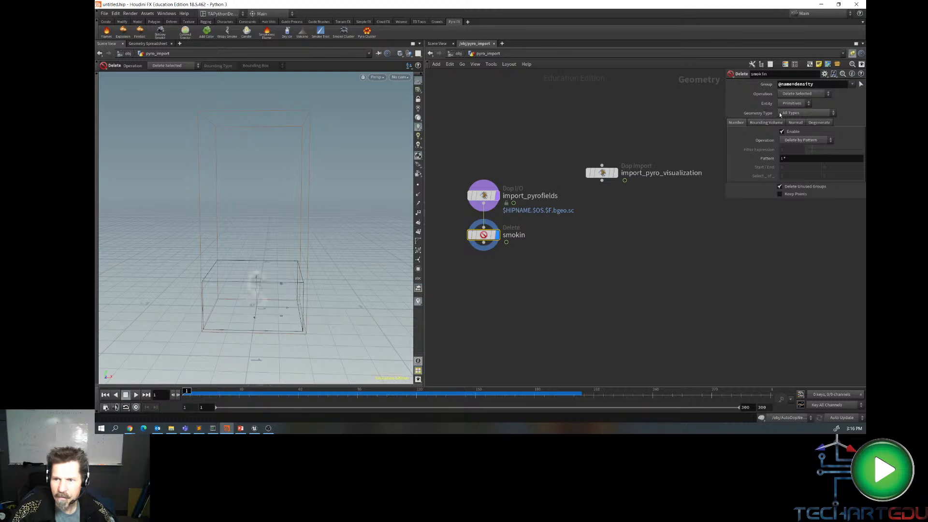
# - Set the smokin node's operation to Delete Non-Selected and check it by playing the simulation, returning to frame 1
pyautogui.click(814, 94)
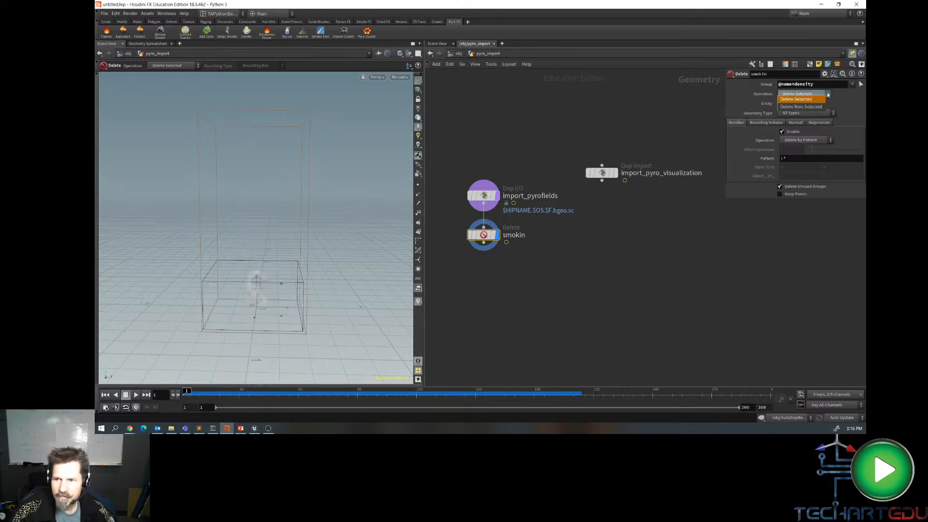
pyautogui.click(812, 105)
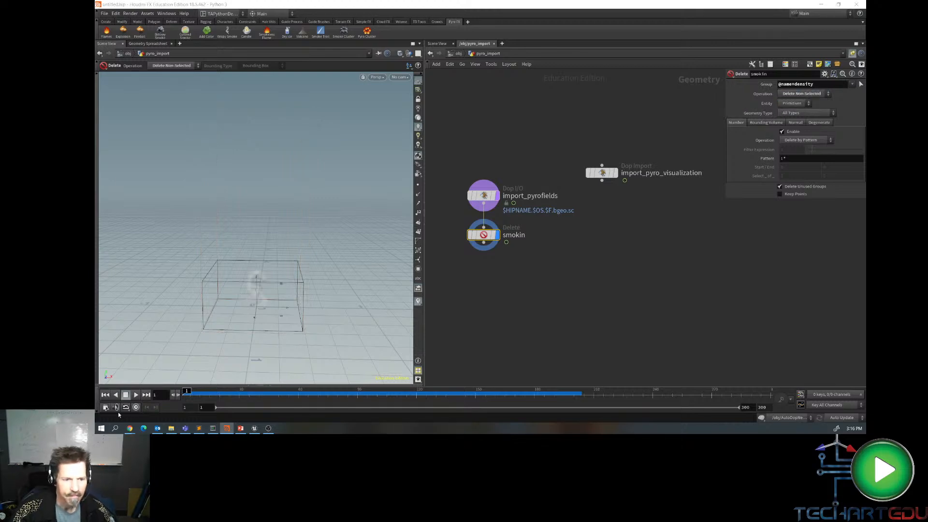
pyautogui.click(136, 395)
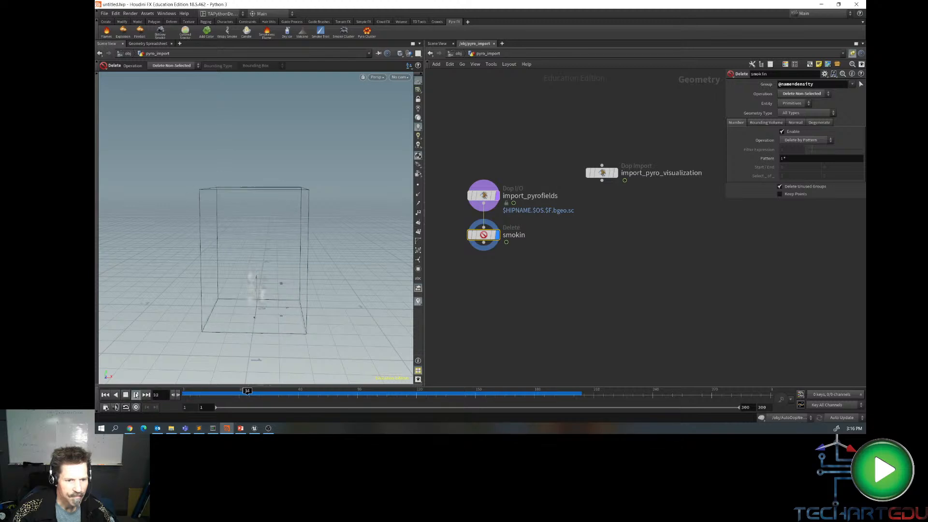
pyautogui.click(126, 396)
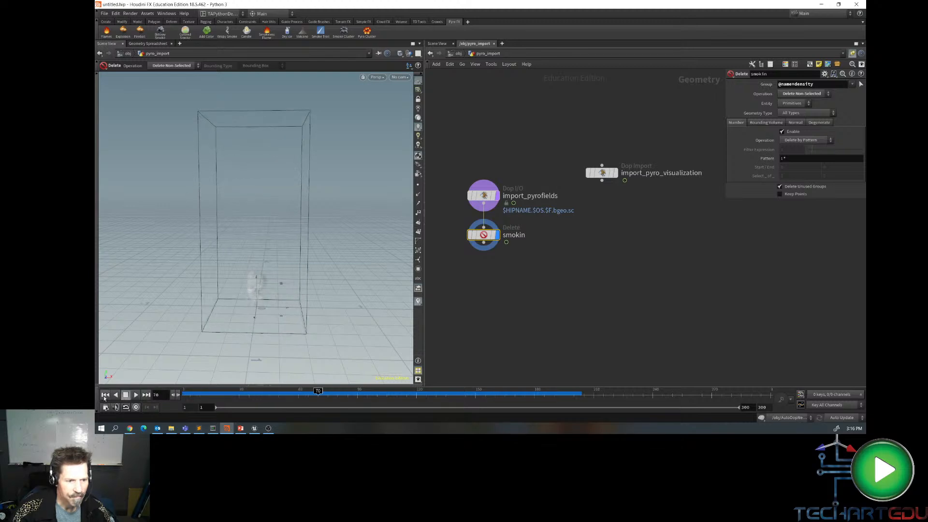
pyautogui.click(105, 396)
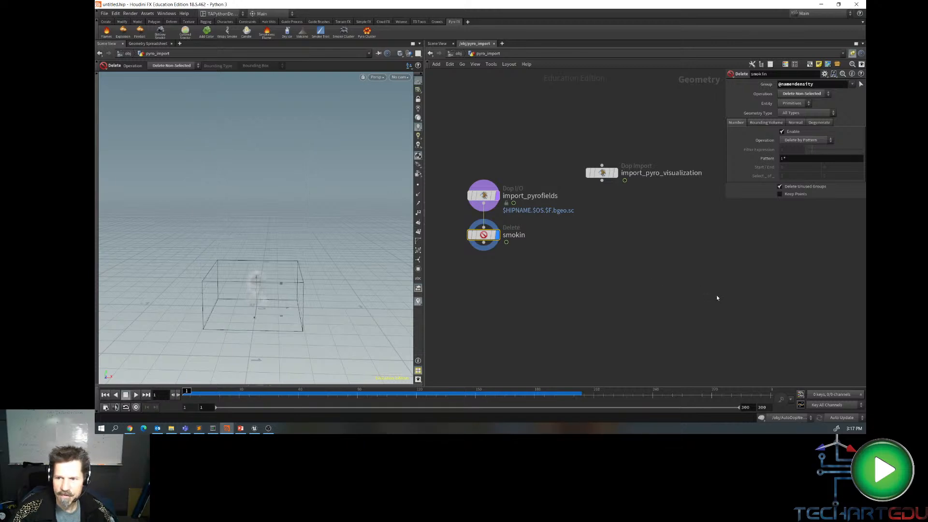
pyautogui.click(851, 85)
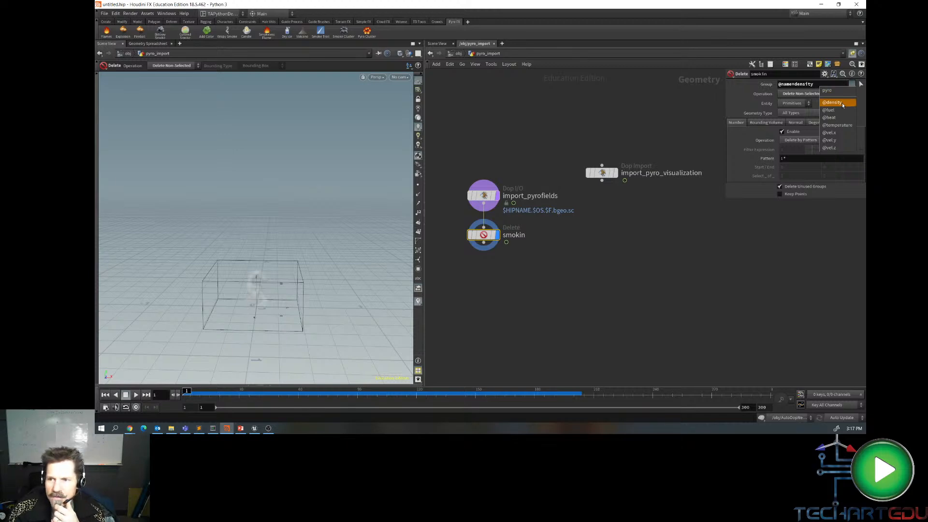
pyautogui.click(842, 103)
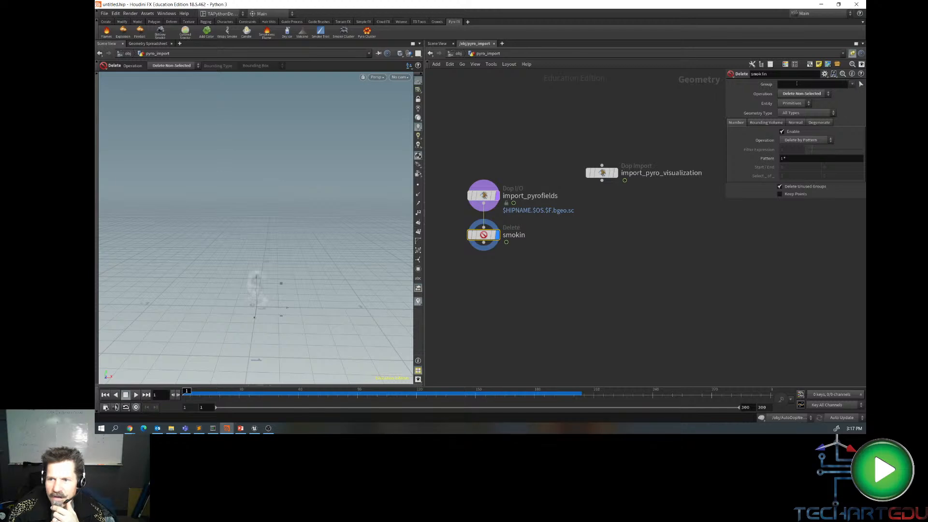
pyautogui.click(797, 84)
pyautogui.click(853, 86)
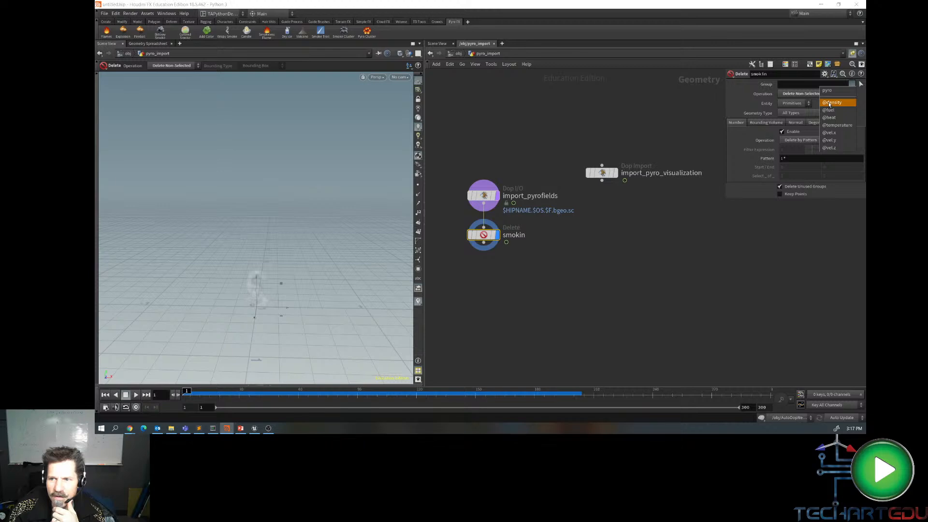
pyautogui.click(830, 103)
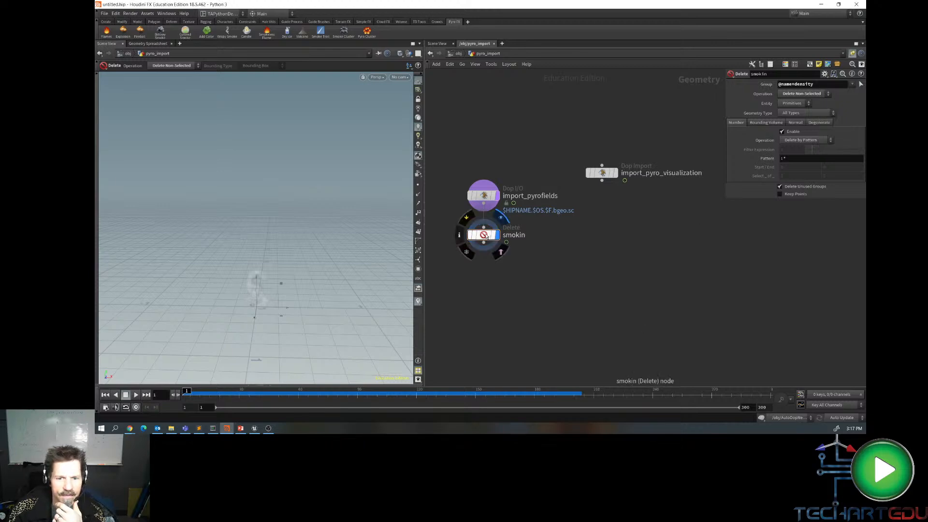
# - Shift the smokin node aside and branch a second Delete node off the import_pyrofields output
pyautogui.moveTo(486, 237); pyautogui.dragTo(452, 236)
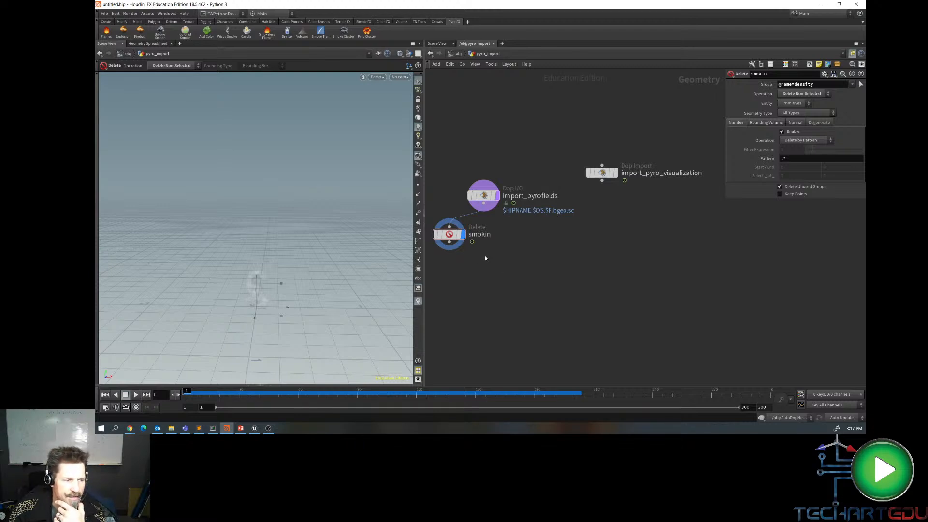
pyautogui.click(483, 208)
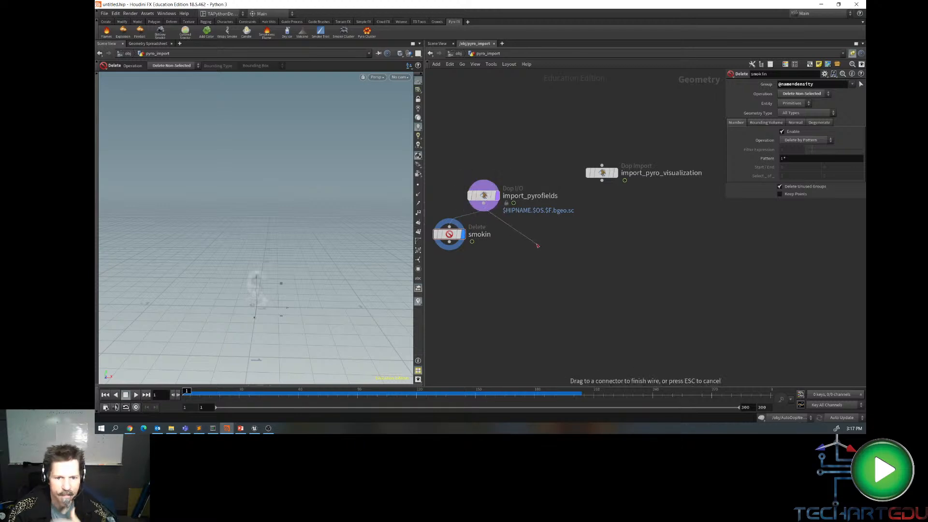
pyautogui.press('Tab')
pyautogui.write('dele')
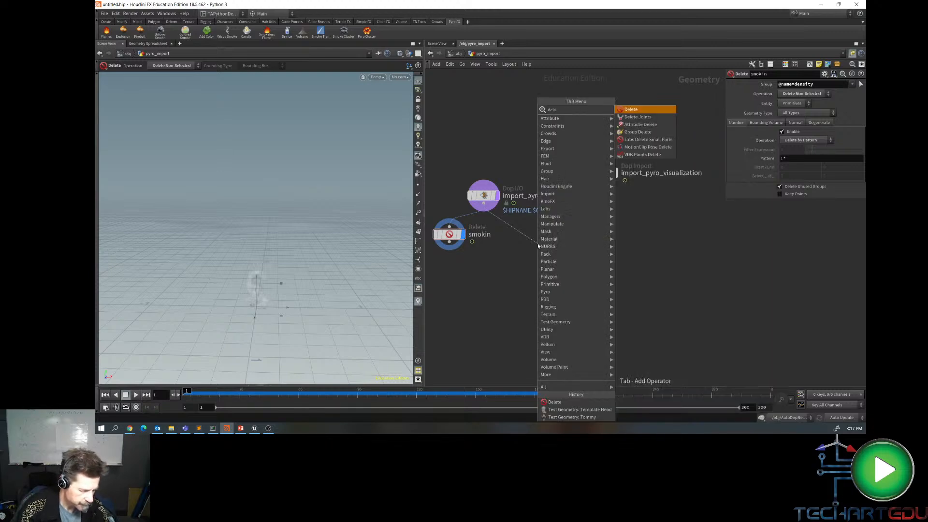
pyautogui.press('Return')
pyautogui.click(537, 244)
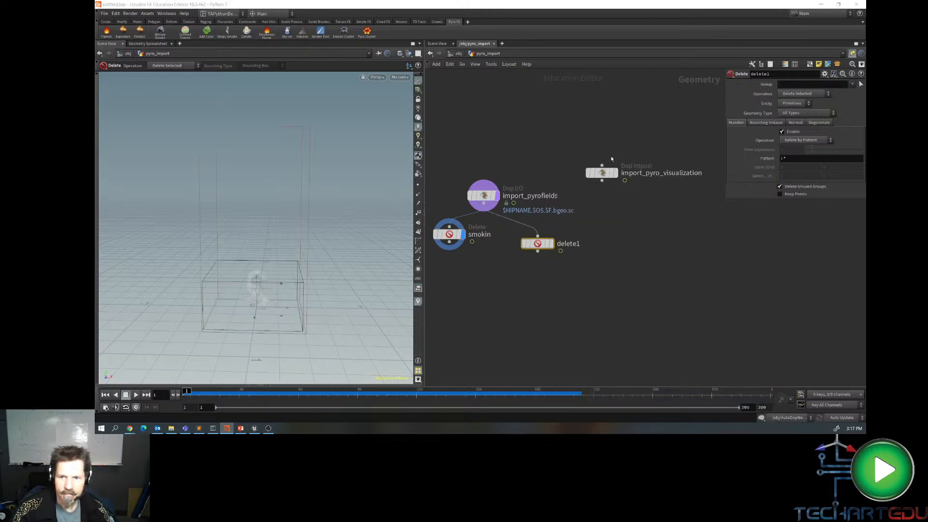
# - Rename the new Delete node Fire
pyautogui.doubleClick(563, 244)
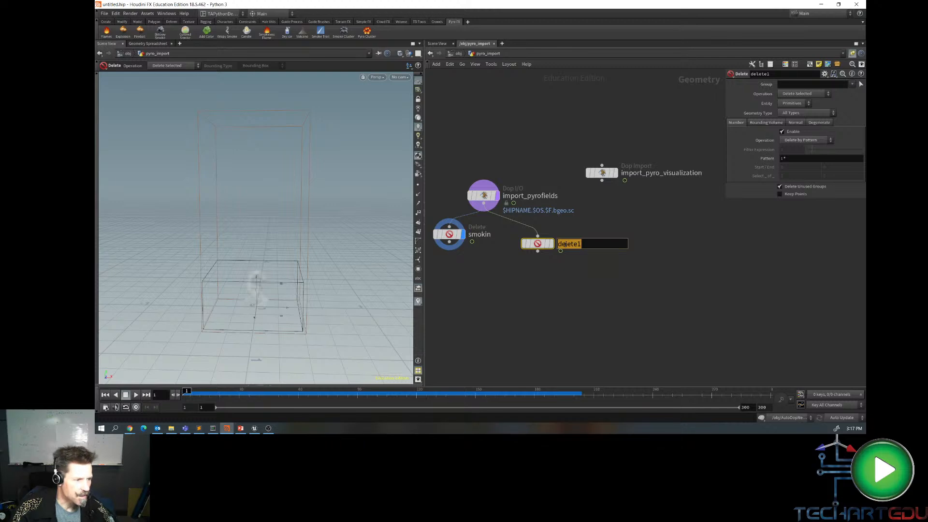
pyautogui.moveTo(548, 245)
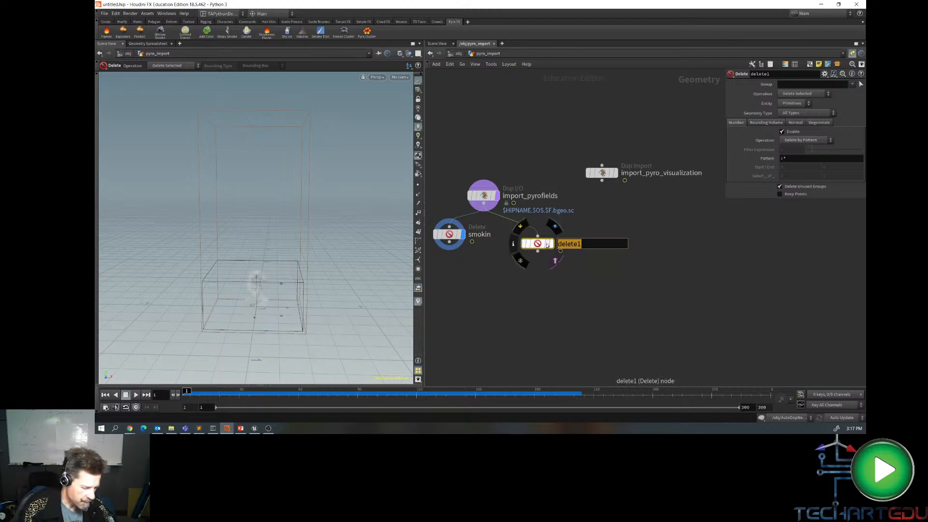
pyautogui.write('Fire')
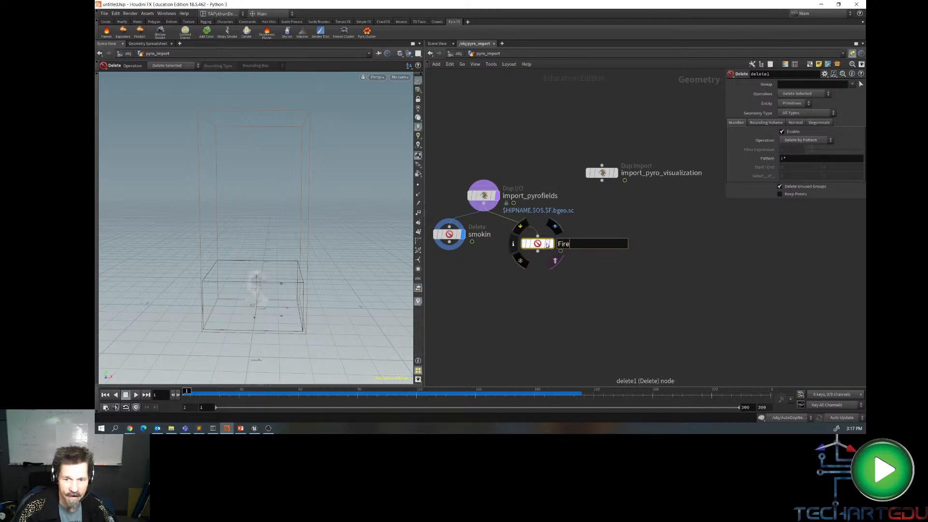
pyautogui.press('Return')
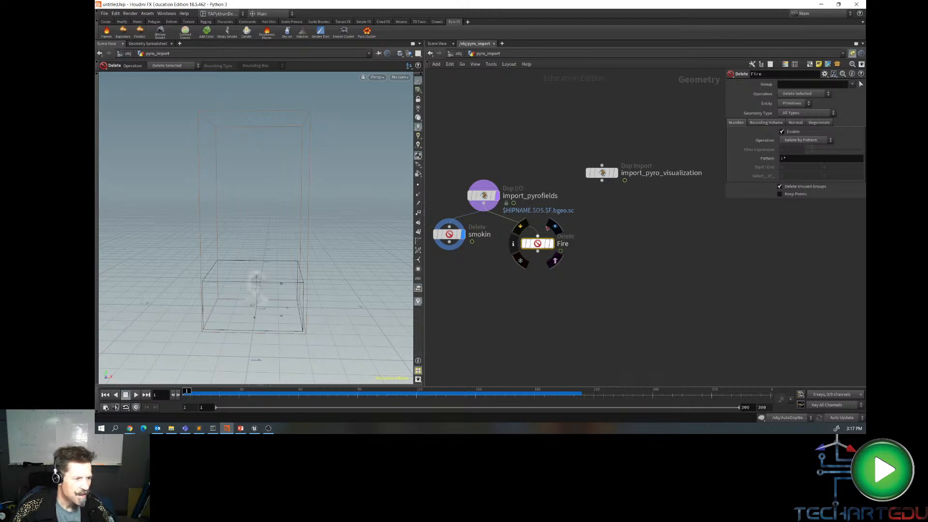
pyautogui.click(852, 84)
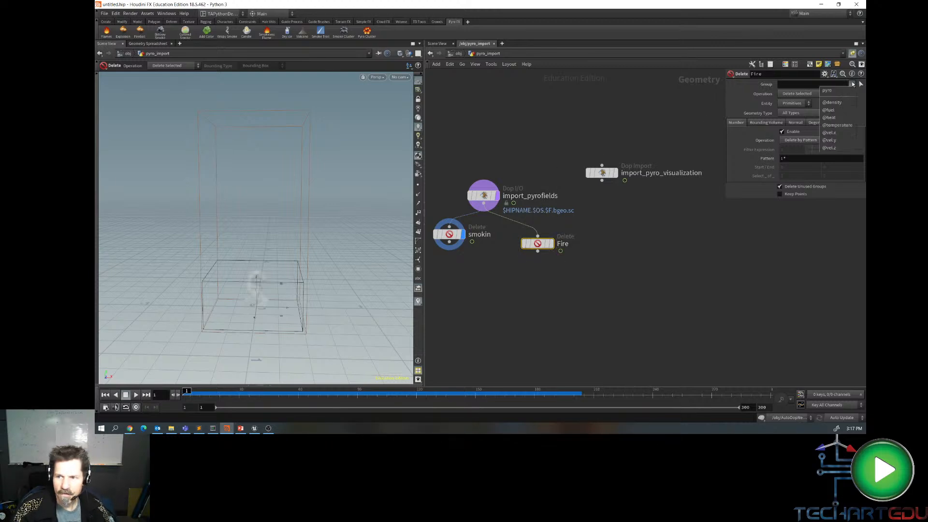
pyautogui.click(837, 118)
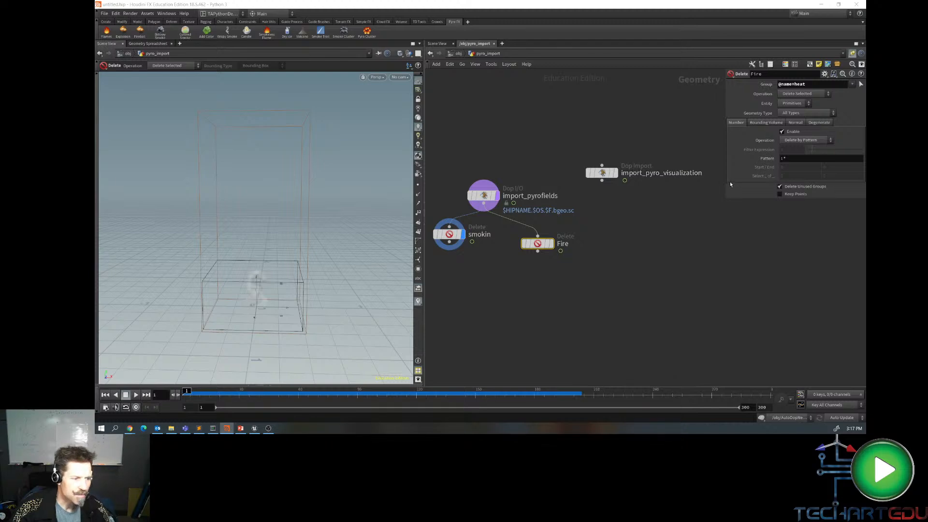
pyautogui.click(822, 94)
pyautogui.click(814, 106)
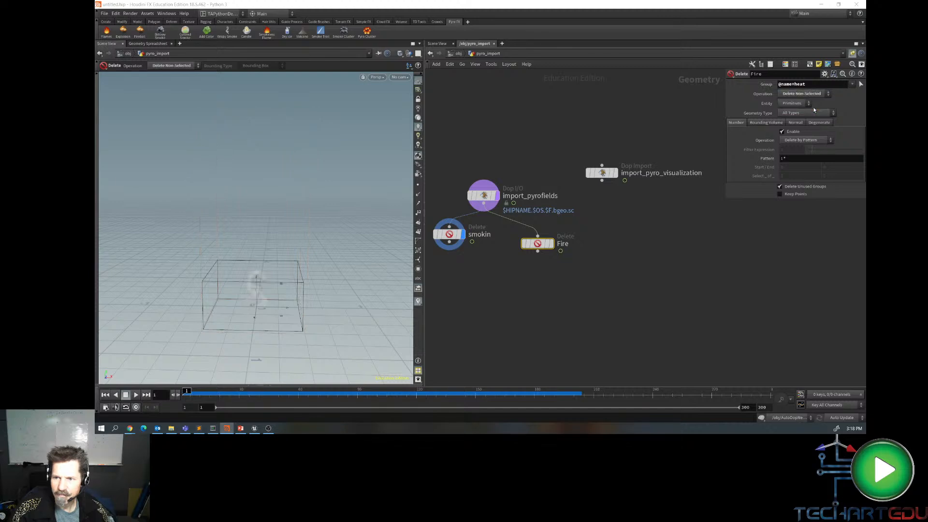
# - Make Fire the displayed node and play the simulation to check its output, stopping at frame 71
pyautogui.click(551, 243)
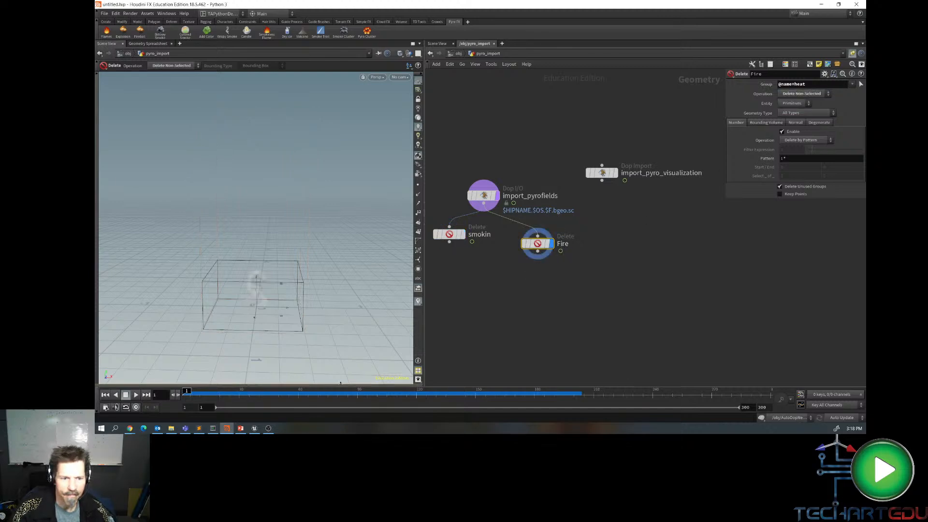
pyautogui.click(136, 395)
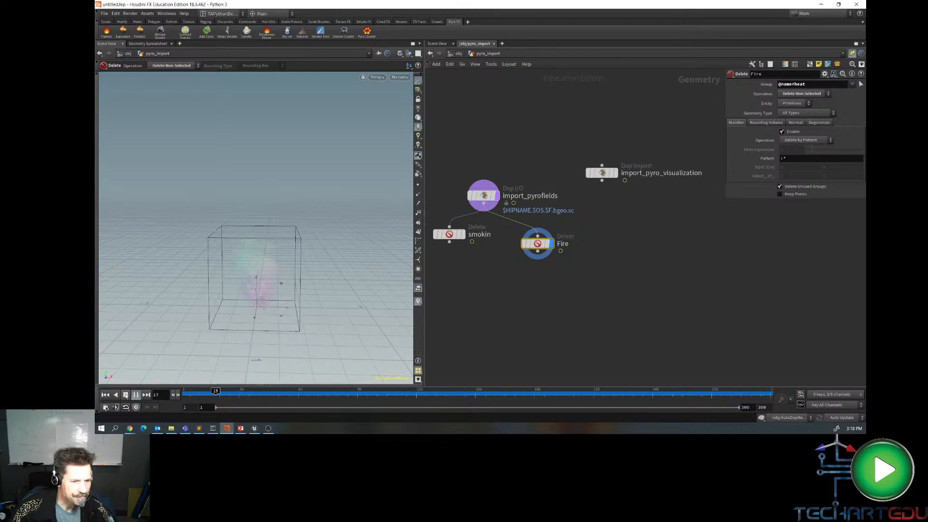
pyautogui.click(126, 395)
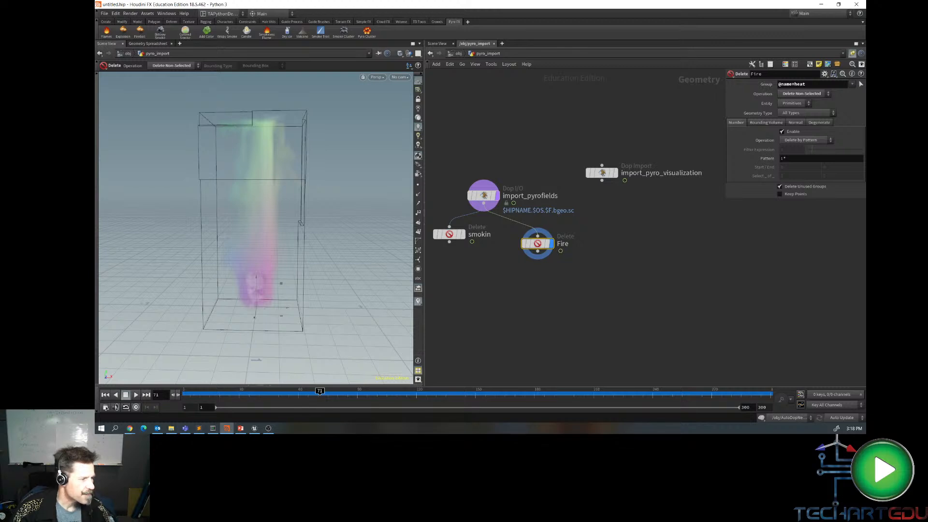
pyautogui.click(241, 428)
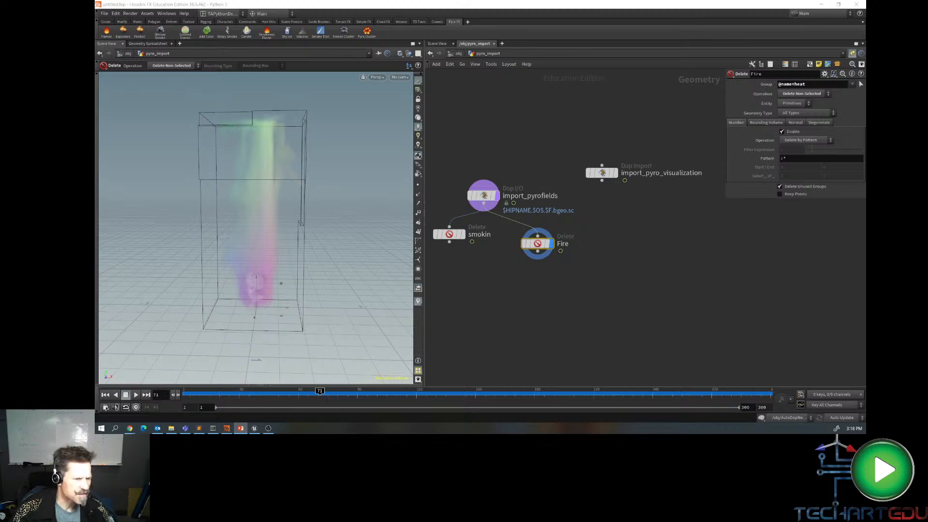
# - Add a File Cache node to the Fire node's output and align it directly beneath Fire
pyautogui.click(537, 252)
pyautogui.press('Tab')
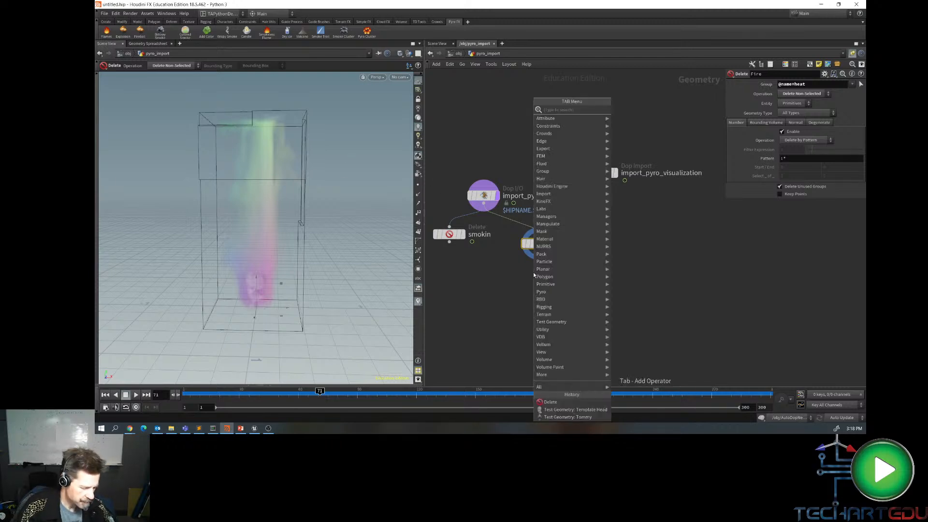
pyautogui.write('filecach')
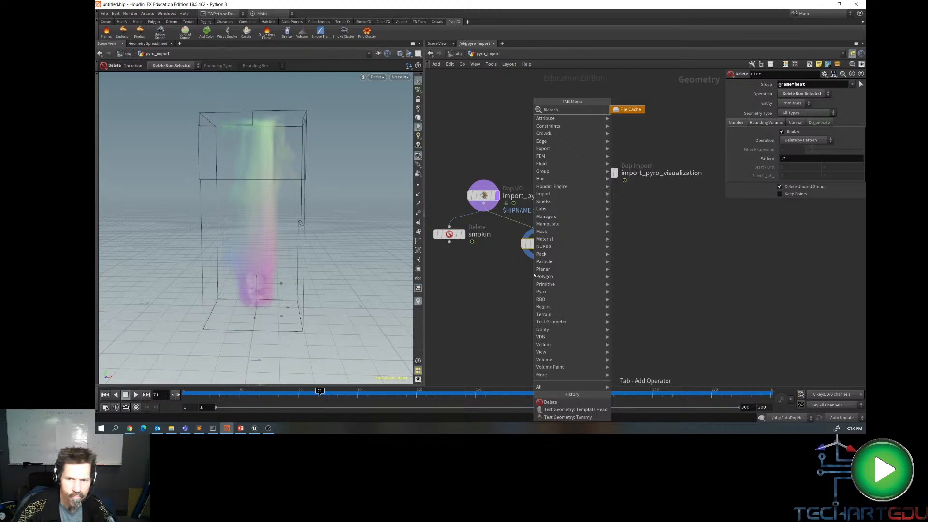
pyautogui.click(628, 109)
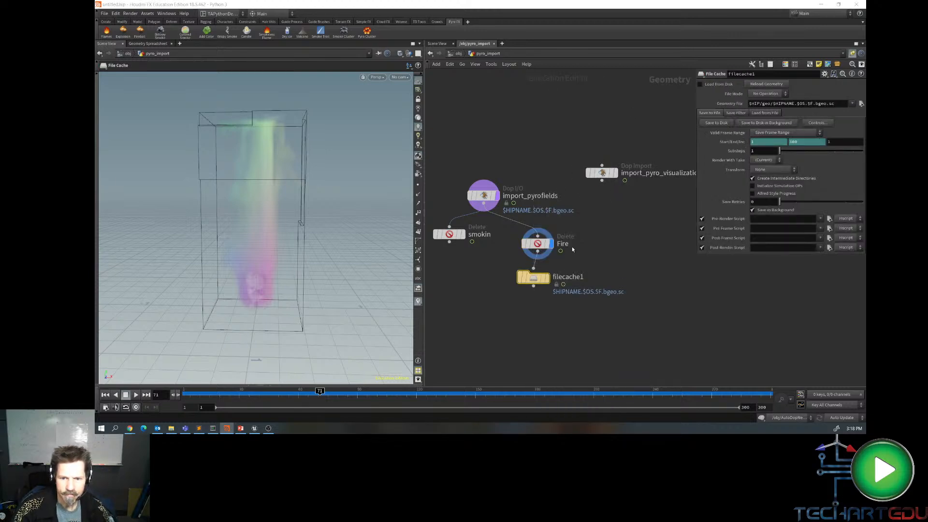
pyautogui.moveTo(533, 278); pyautogui.dragTo(537, 279)
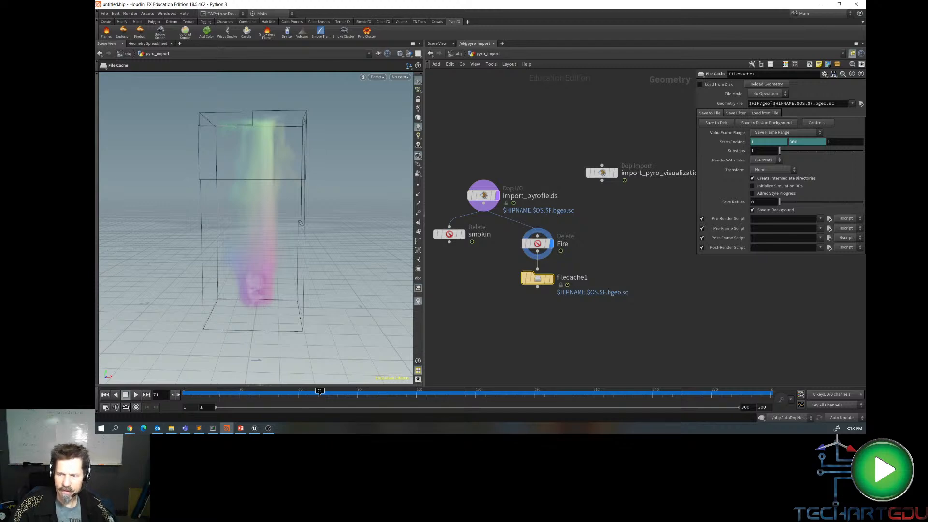
# - Create a folder named Dude inside $JOB/sim from the File Cache's geometry file chooser, copy its path and close the chooser
pyautogui.click(861, 103)
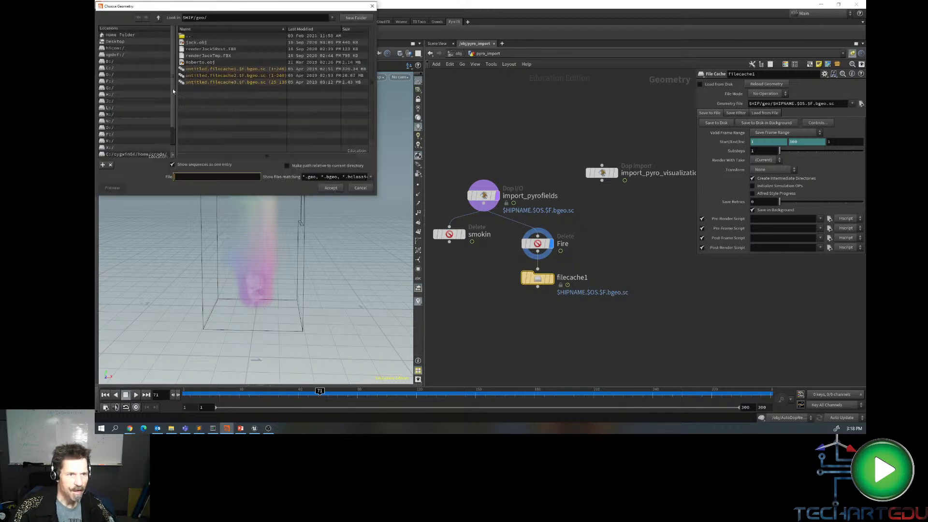
pyautogui.moveTo(173, 103); pyautogui.dragTo(178, 160)
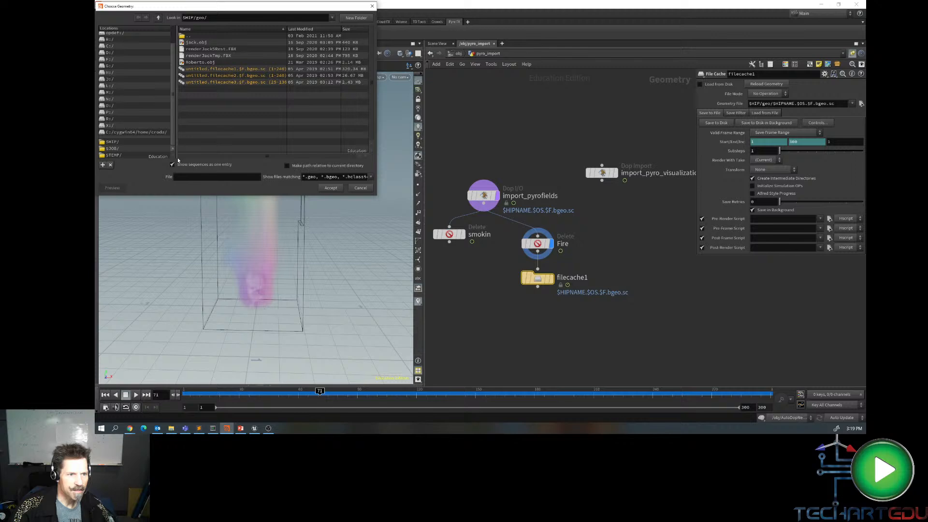
pyautogui.click(113, 149)
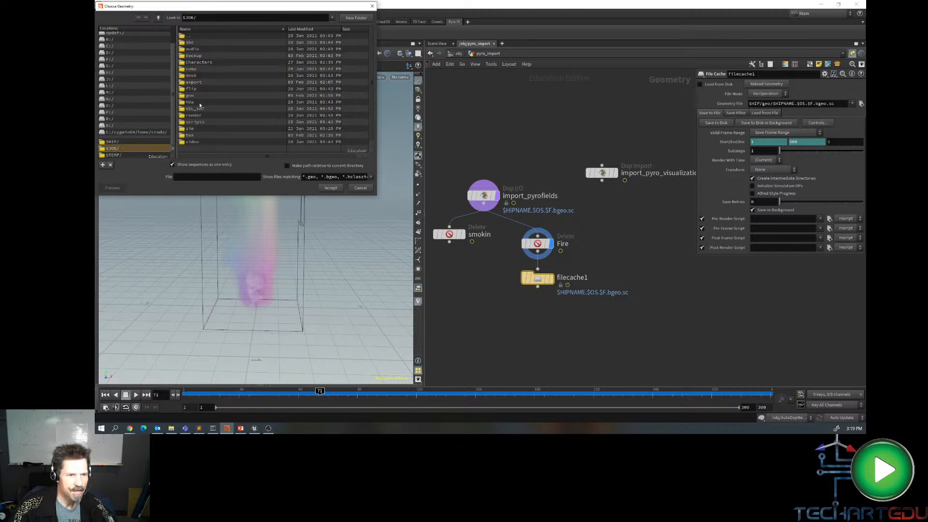
pyautogui.doubleClick(191, 129)
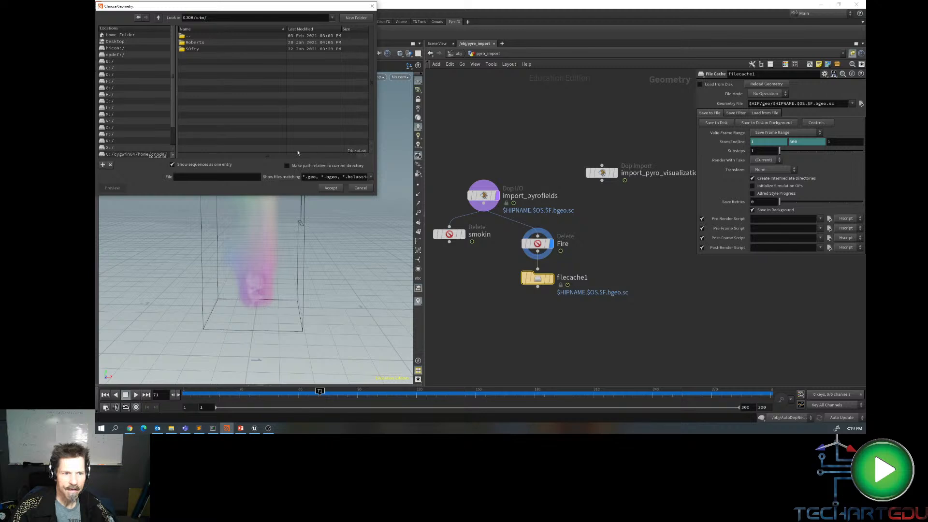
pyautogui.click(351, 18)
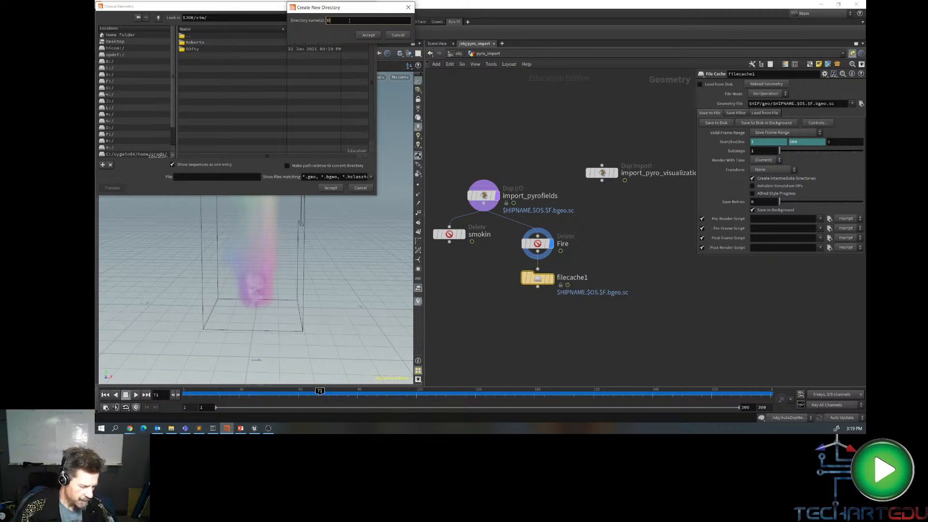
pyautogui.press('Return')
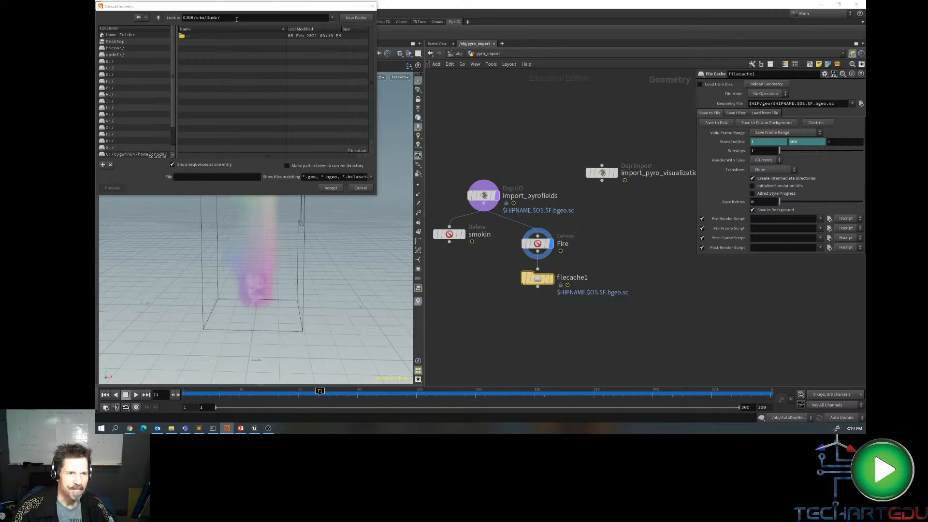
pyautogui.moveTo(235, 19); pyautogui.dragTo(170, 31)
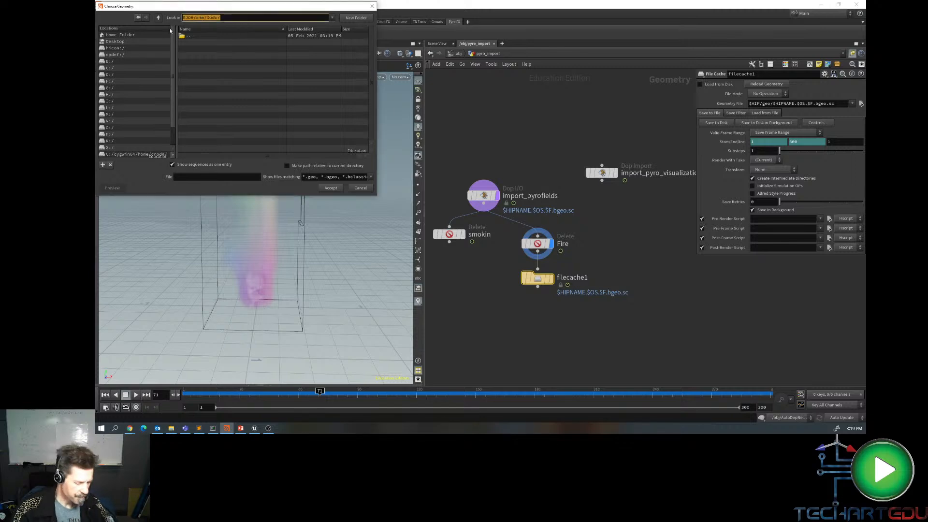
pyautogui.click(335, 190)
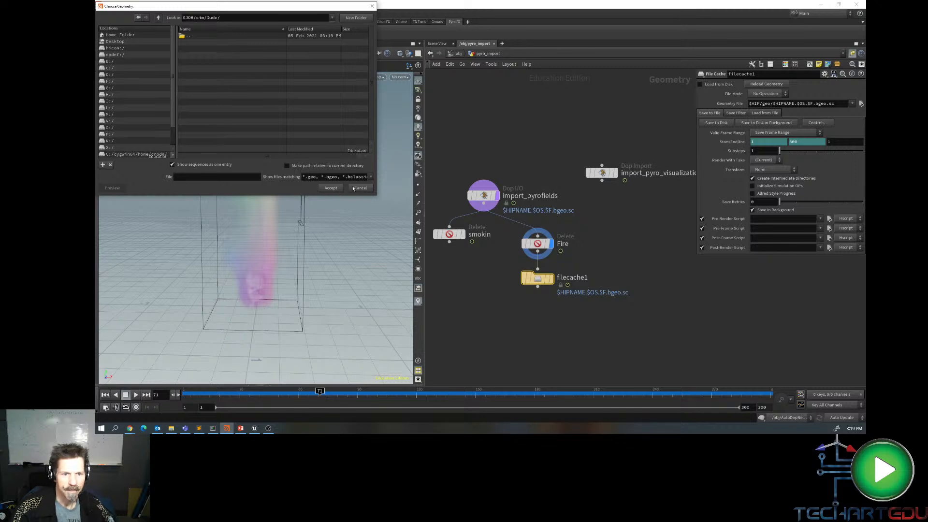
pyautogui.click(359, 188)
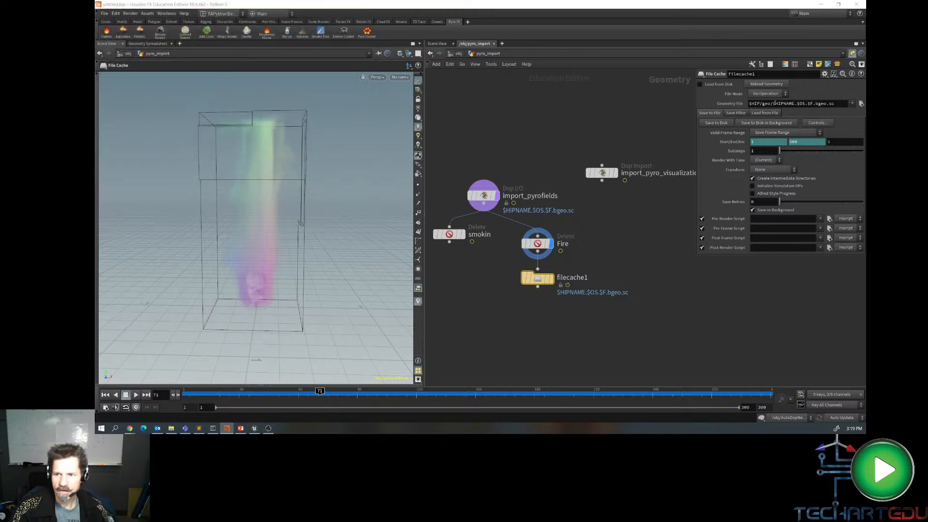
# - Set the File Cache's geometry file path to $JOB/sim/Dude/dudefire.$F.bgeo.sc
pyautogui.moveTo(773, 103); pyautogui.dragTo(748, 103)
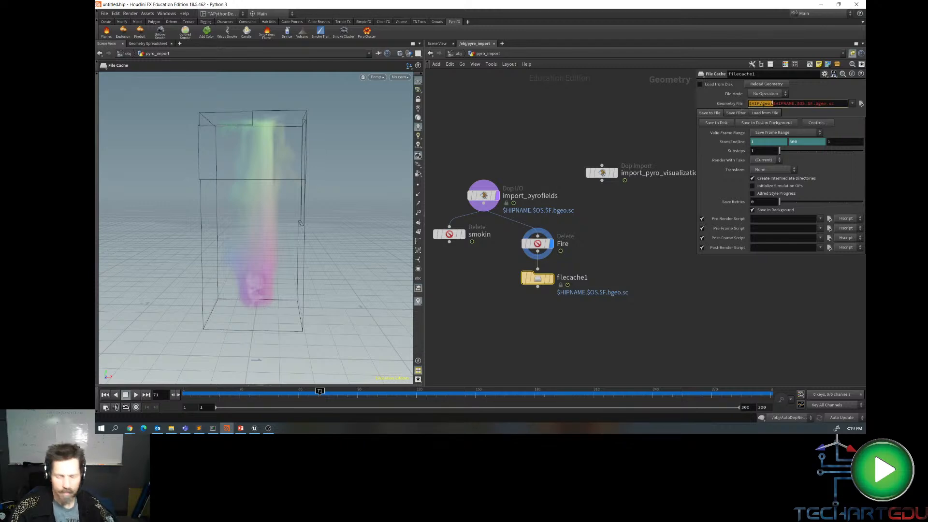
pyautogui.write('$JOB/')
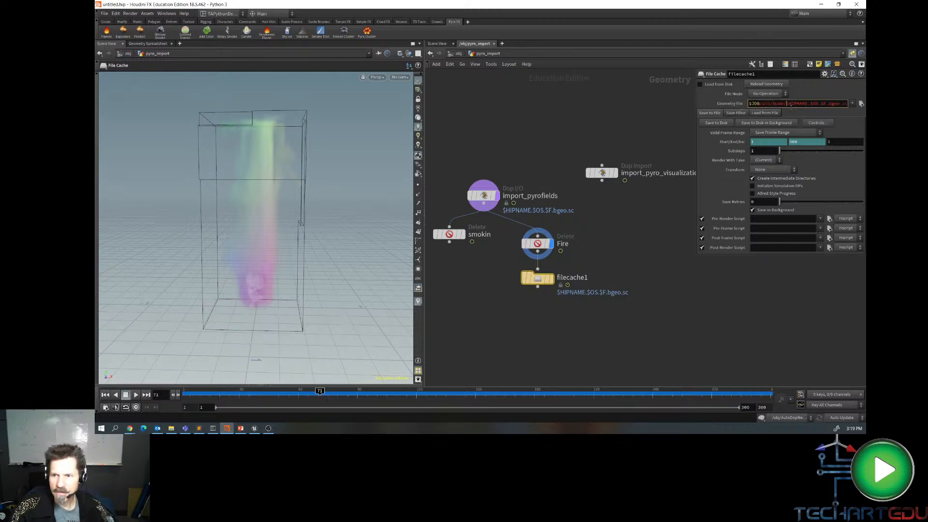
pyautogui.moveTo(810, 103); pyautogui.dragTo(787, 105)
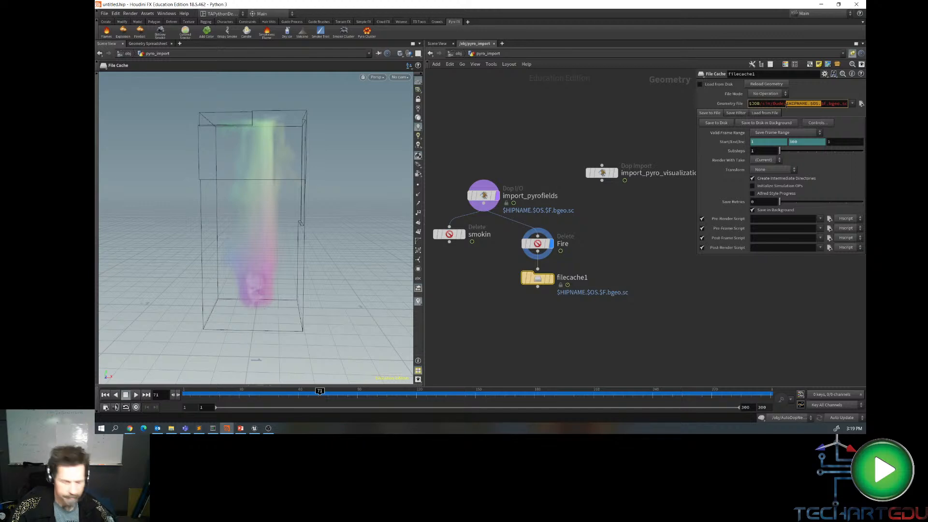
pyautogui.write('dude.')
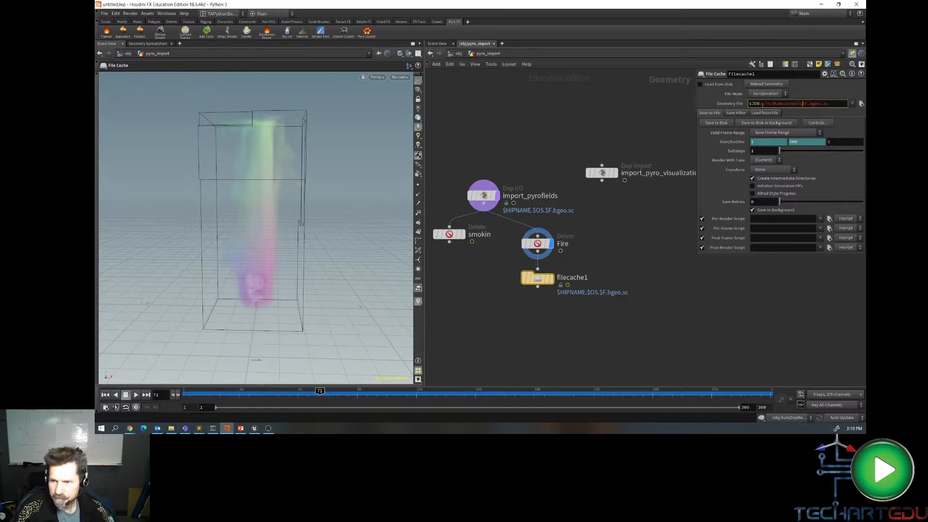
pyautogui.write('fire.')
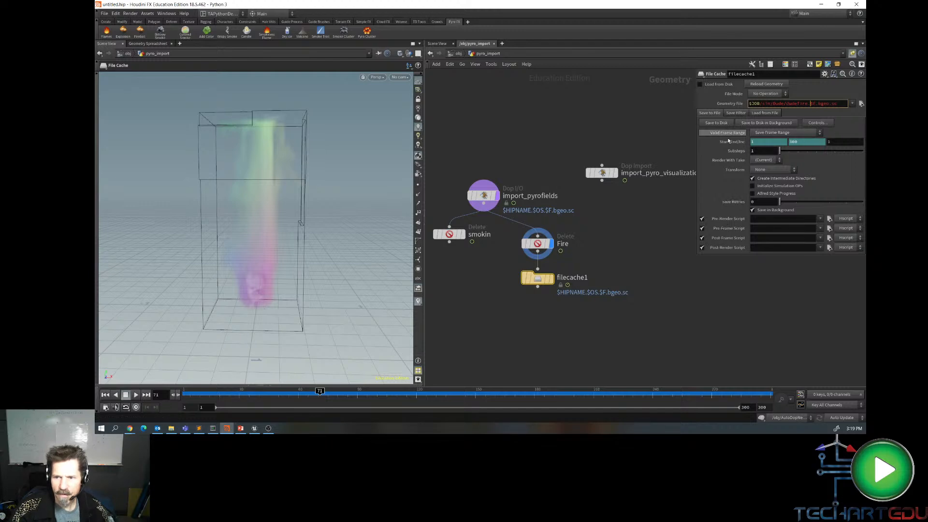
# - Enable Load from Disk on the File Cache node and save the fire frames to disk
pyautogui.click(700, 84)
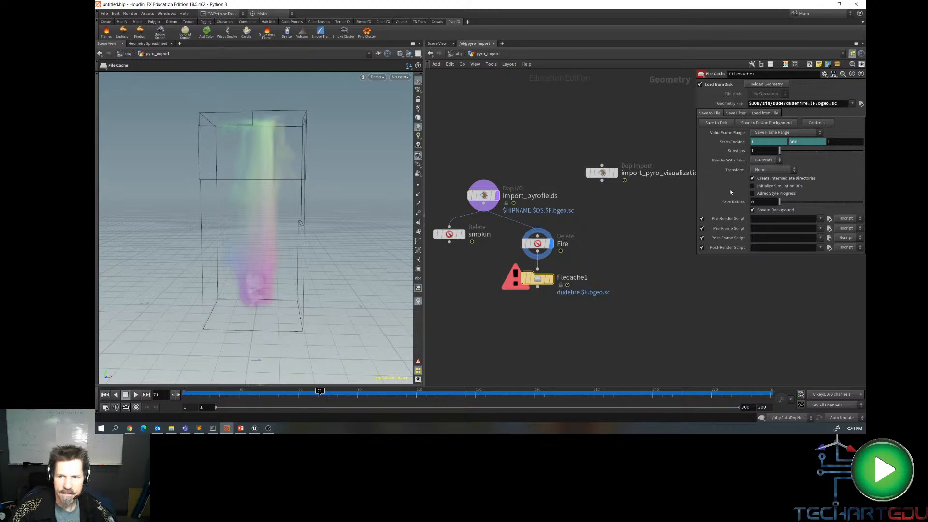
pyautogui.click(711, 124)
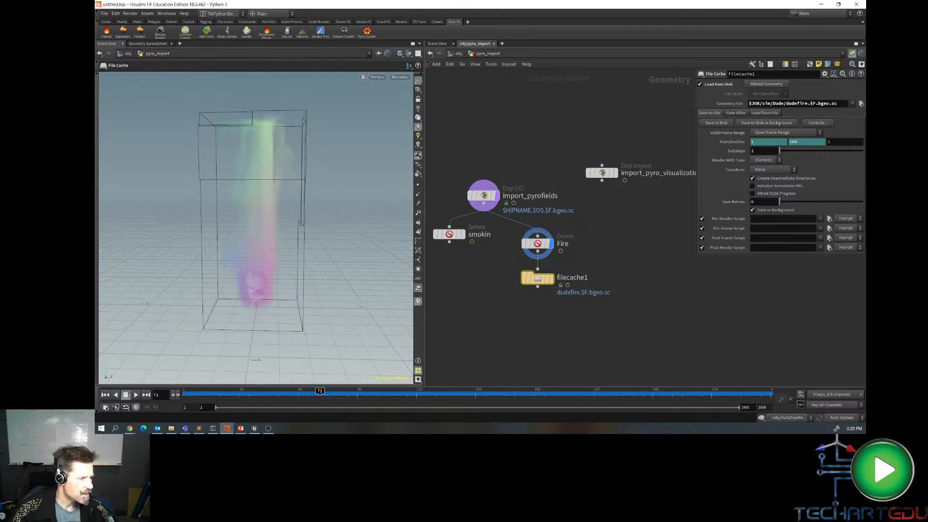
pyautogui.hotkey('alt', 'Tab')
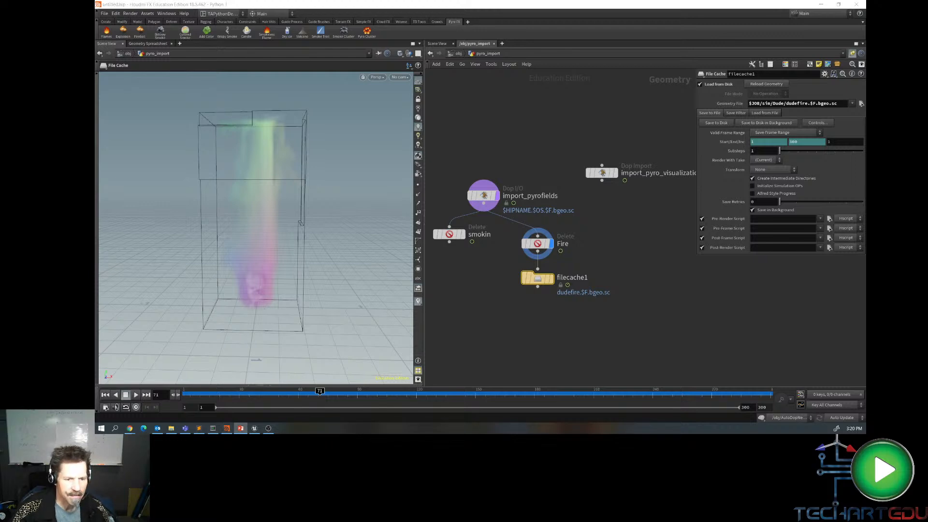
pyautogui.hotkey('alt', 'Tab')
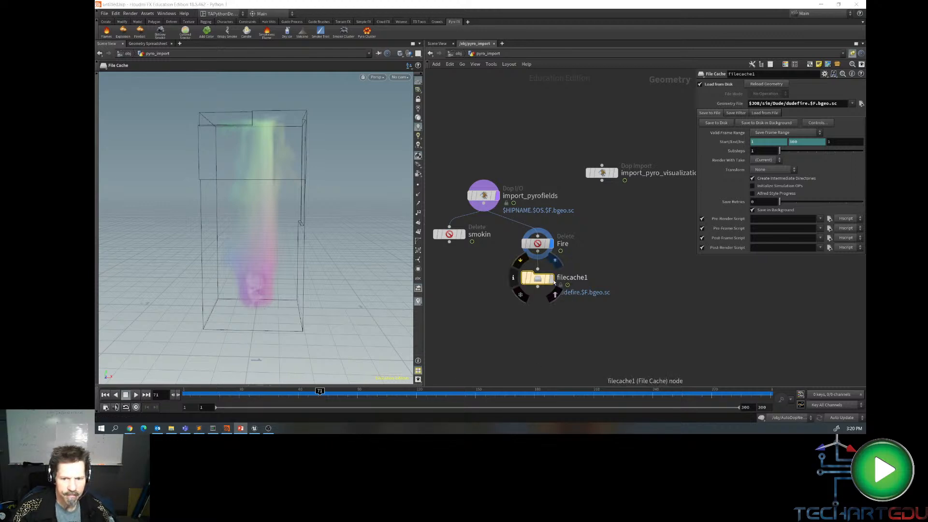
# - Make filecache1 the displayed node and scrub the timeline up to frame 260 to check the cached fire
pyautogui.click(234, 391)
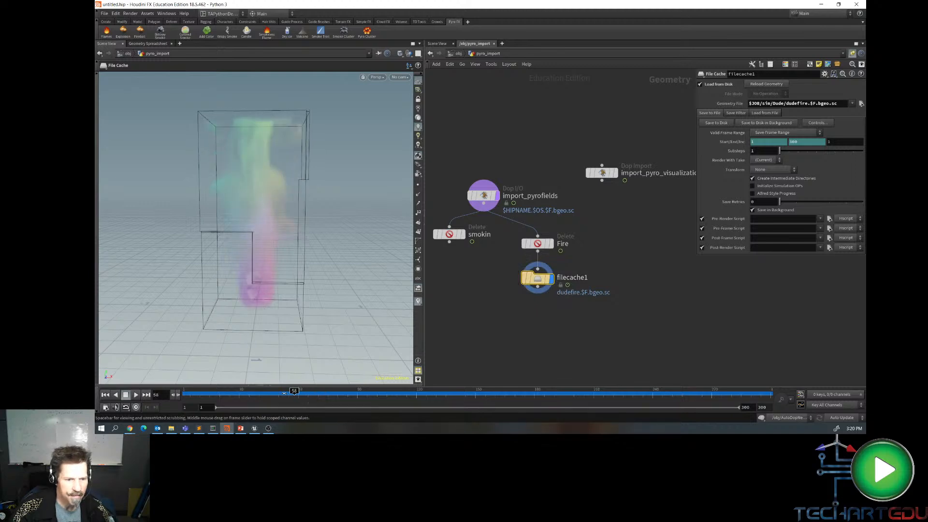
pyautogui.moveTo(243, 389); pyautogui.dragTo(607, 424)
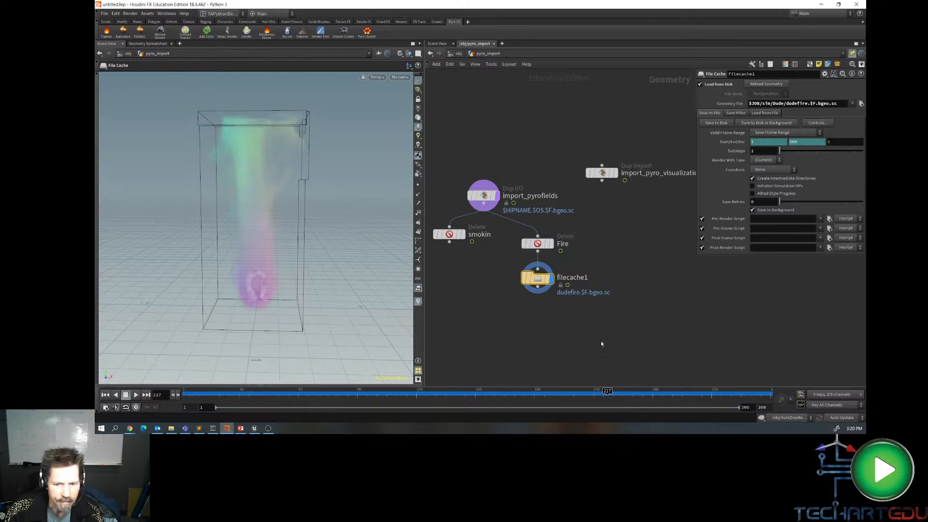
pyautogui.moveTo(607, 392); pyautogui.dragTo(687, 399)
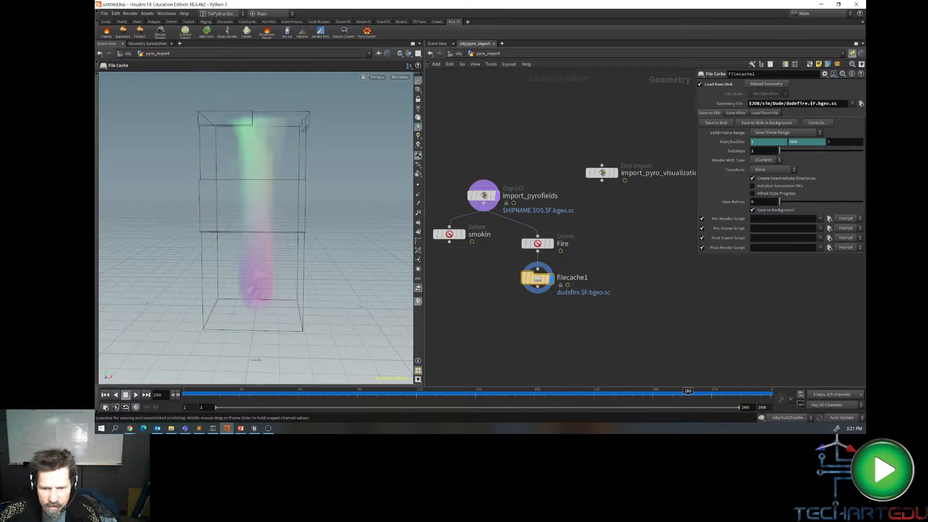
pyautogui.click(694, 390)
pyautogui.moveTo(694, 392); pyautogui.dragTo(693, 391)
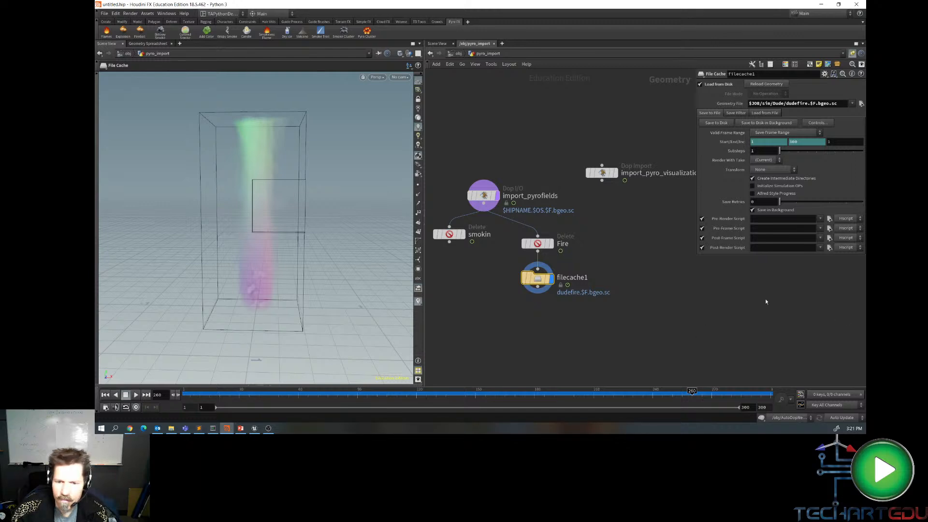
# - Add a Labs Make Loop node to the File Cache's output and make it the displayed node
pyautogui.click(538, 287)
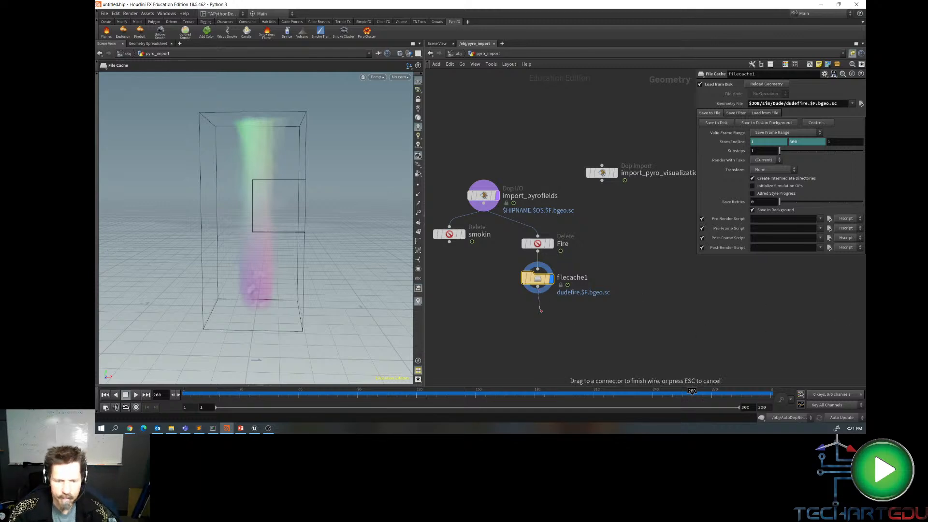
pyautogui.press('Tab')
pyautogui.write('make')
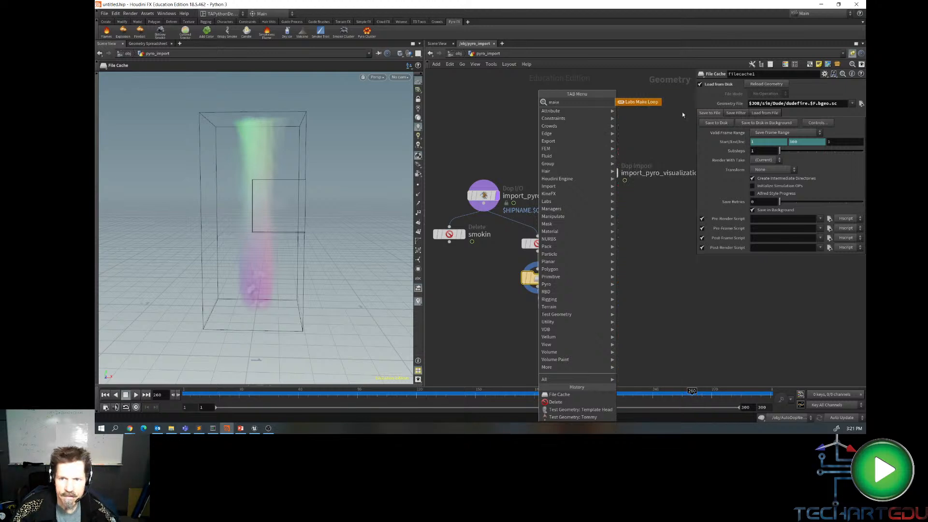
pyautogui.click(638, 101)
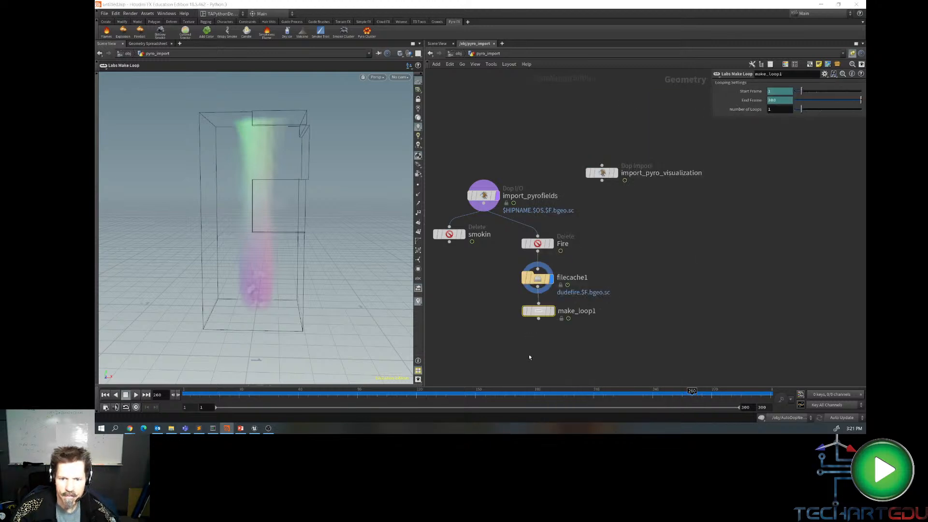
pyautogui.click(550, 311)
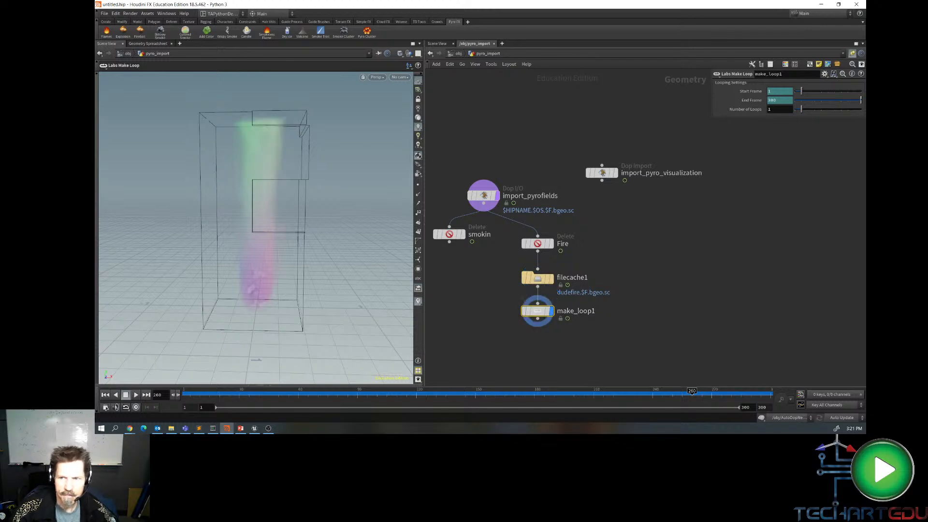
# - Delete the channels on the Make Loop node's start and end frames, and set them to 140 and 160
pyautogui.rightClick(752, 92)
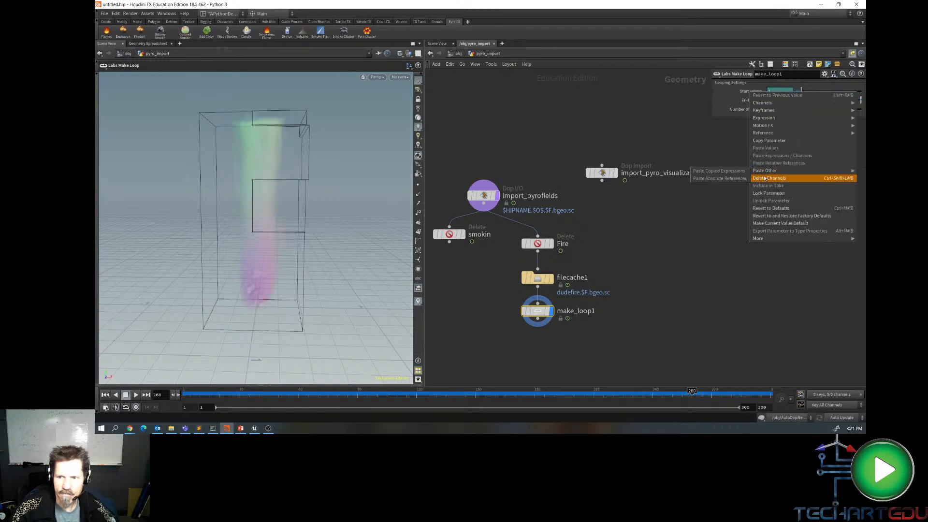
pyautogui.click(758, 166)
pyautogui.rightClick(749, 103)
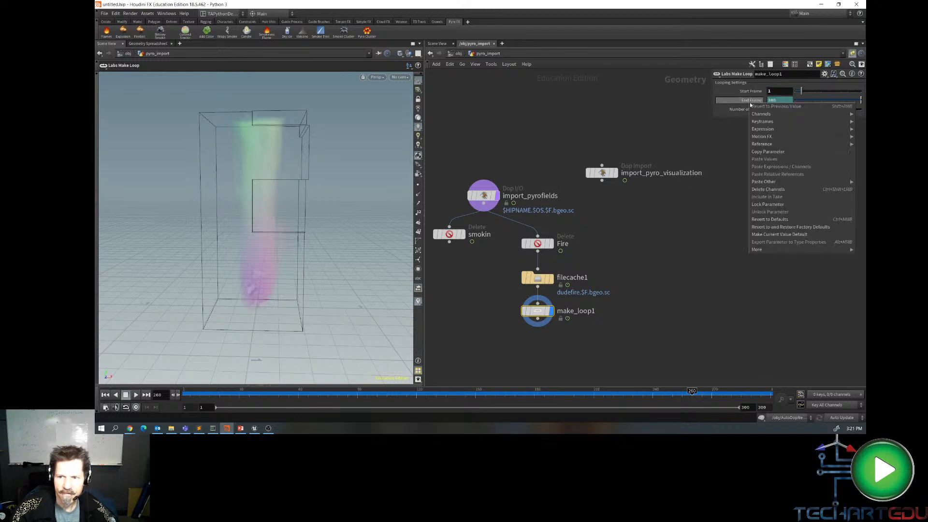
pyautogui.click(767, 190)
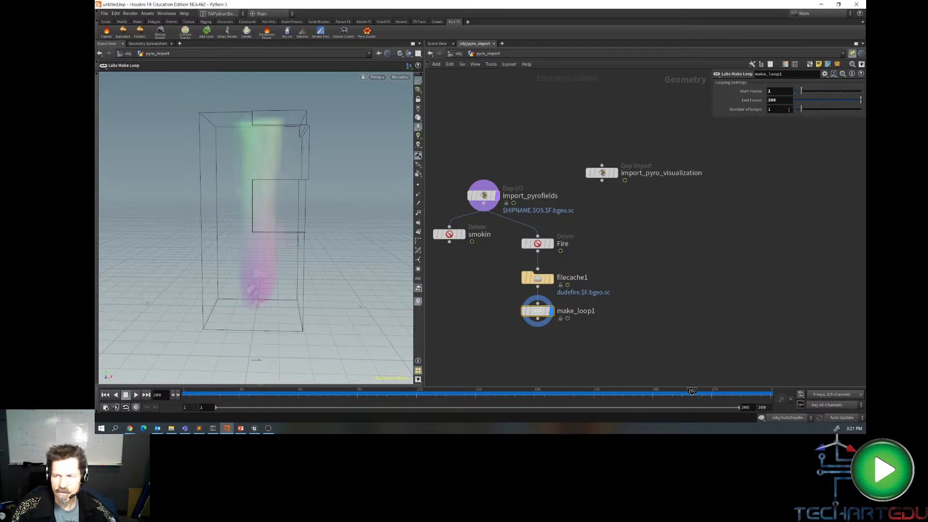
pyautogui.doubleClick(785, 93)
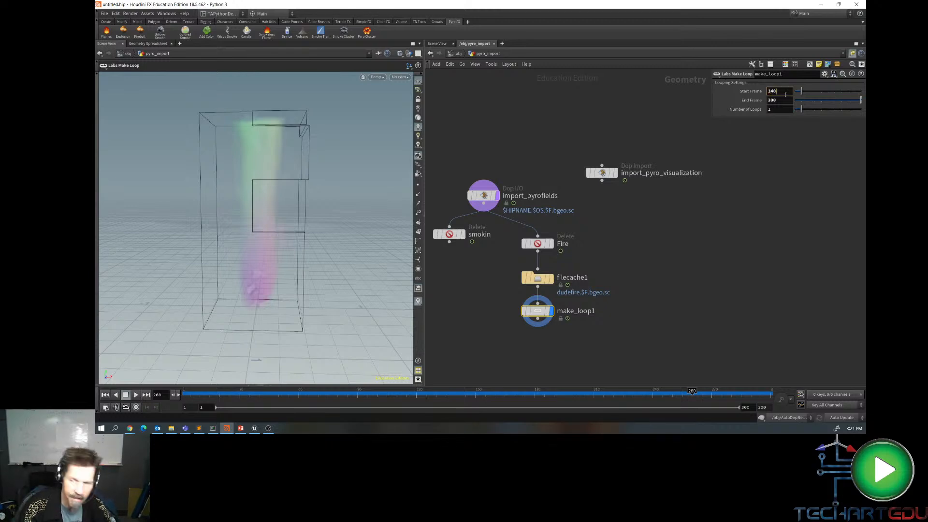
pyautogui.press('Tab')
pyautogui.write('1')
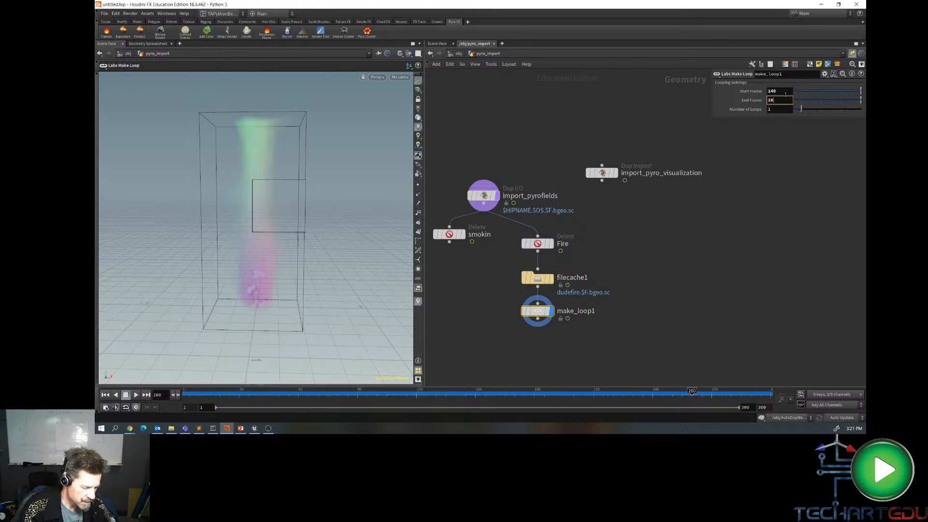
pyautogui.press('Return')
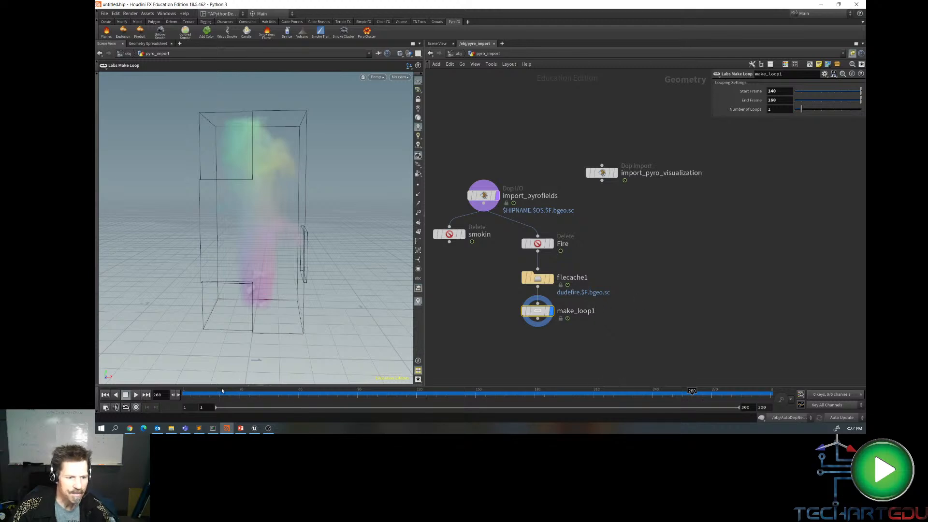
# - Set the playback frame range to start at 140 and end at 260
pyautogui.click(210, 407)
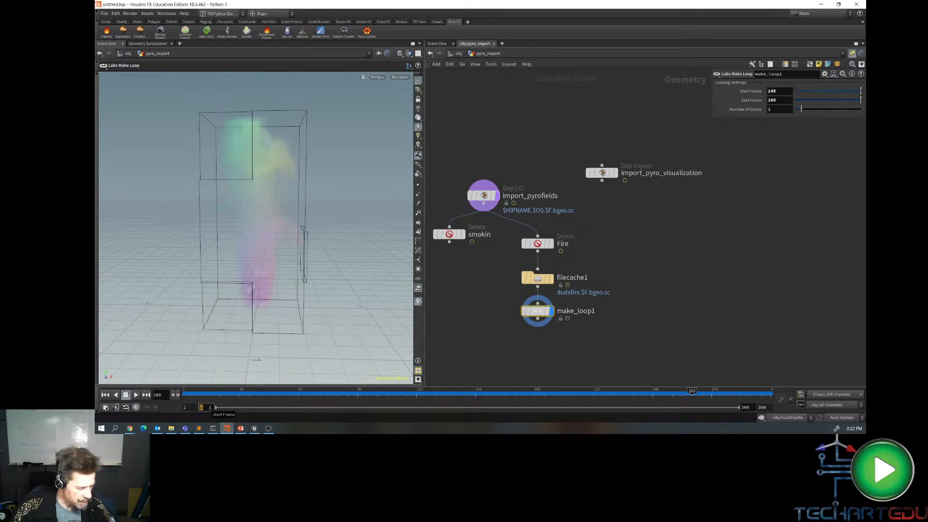
pyautogui.write('14')
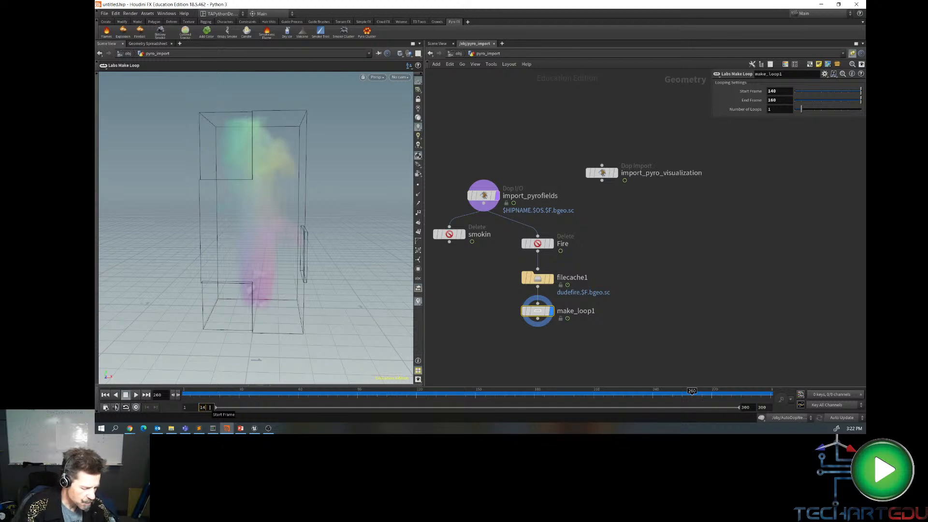
pyautogui.write('0')
pyautogui.press('Return')
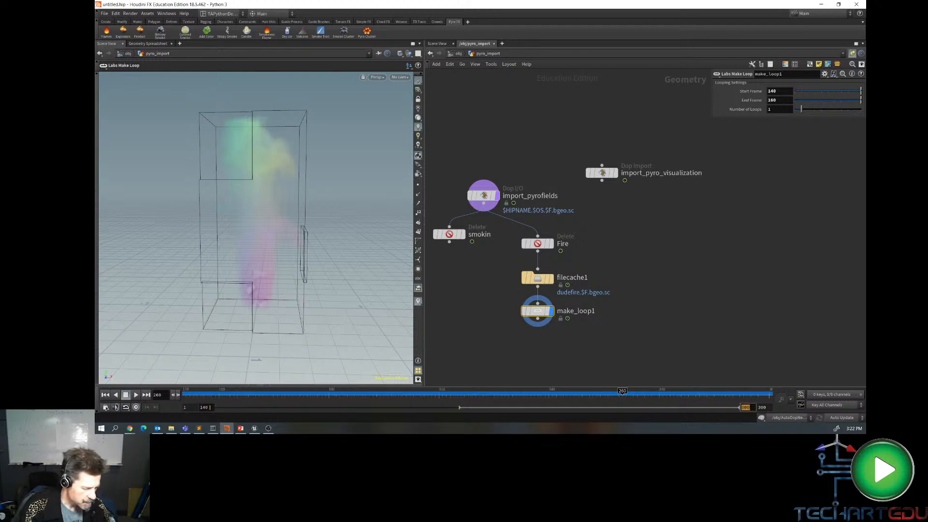
pyautogui.write('260')
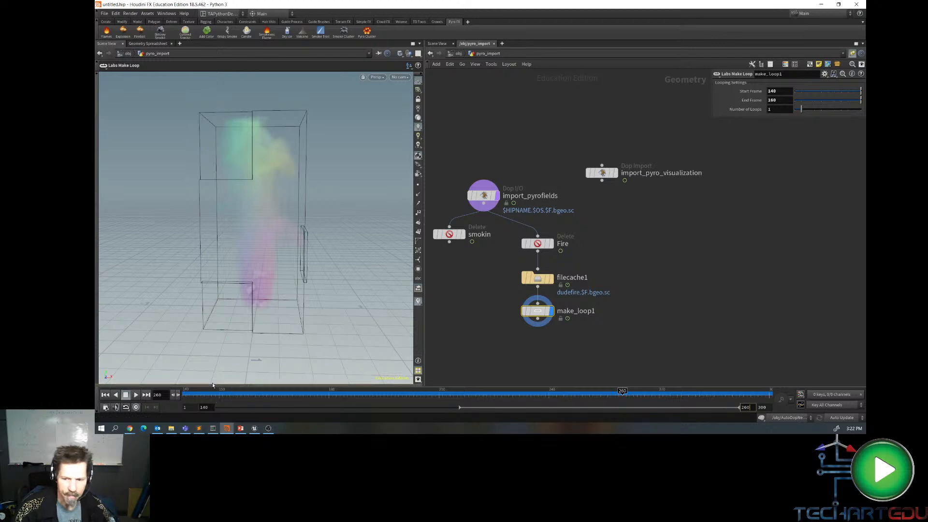
pyautogui.press('Return')
# - Play back the looped fire from frame 140 and stop the playback after checking the loop
pyautogui.click(136, 395)
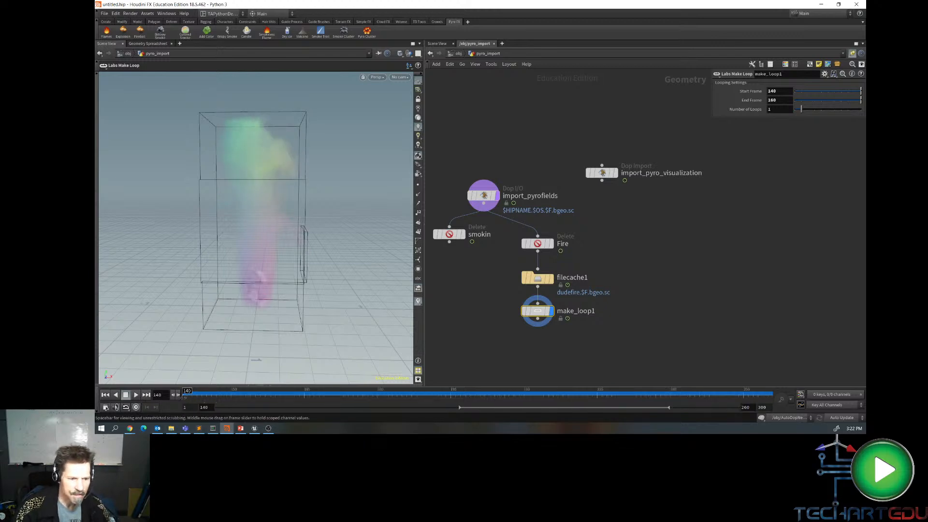
pyautogui.click(136, 394)
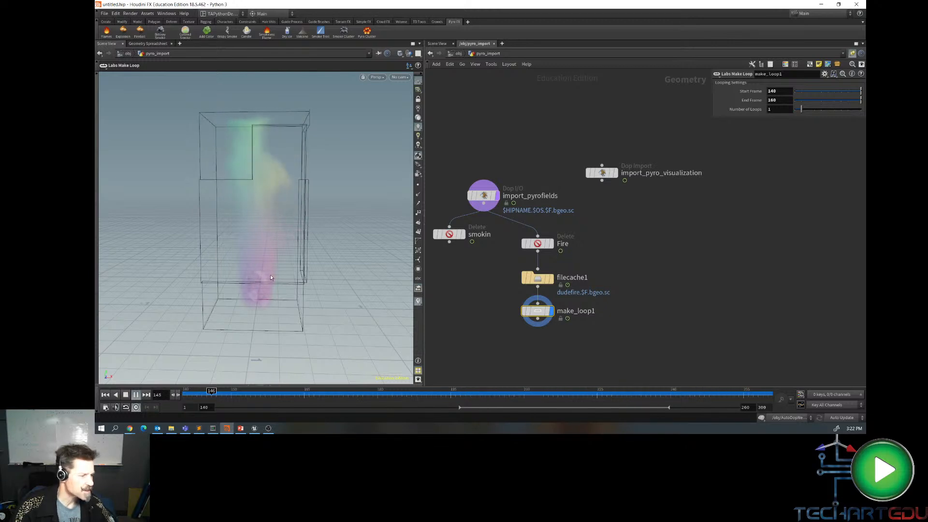
pyautogui.press('Up')
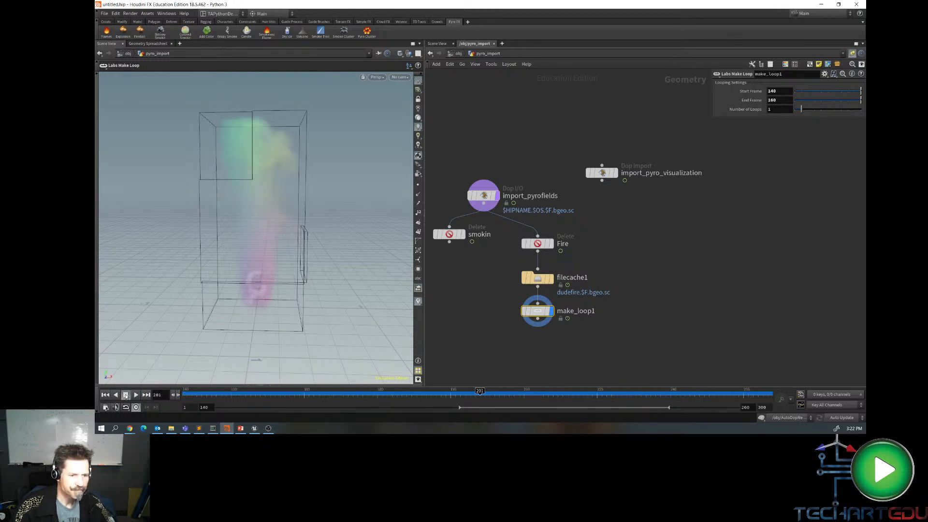
# - Save the scene under the new name FluidDude.hip in the HSL_VAT project folder
pyautogui.moveTo(491, 342)
pyautogui.mouseDown(button='right')
pyautogui.moveTo(502, 325)
pyautogui.moveTo(489, 336)
pyautogui.mouseUp(button='right')
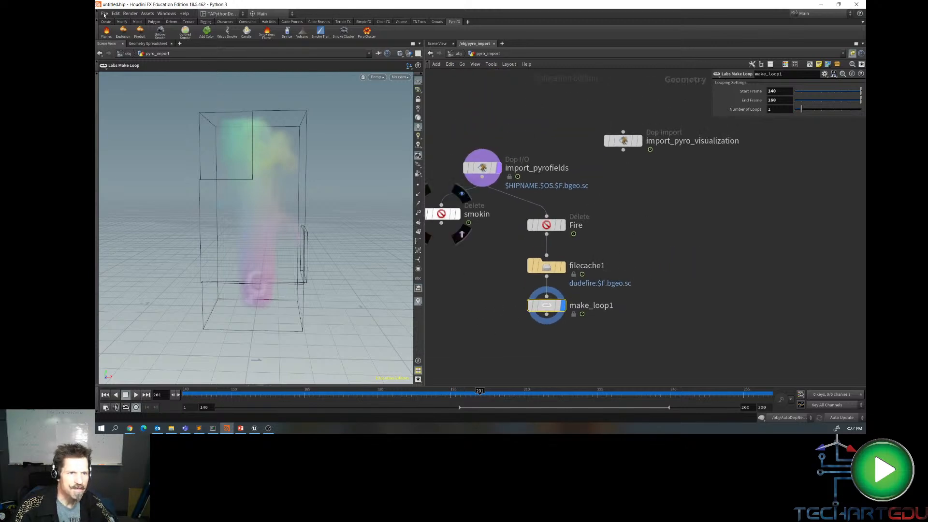
pyautogui.click(108, 14)
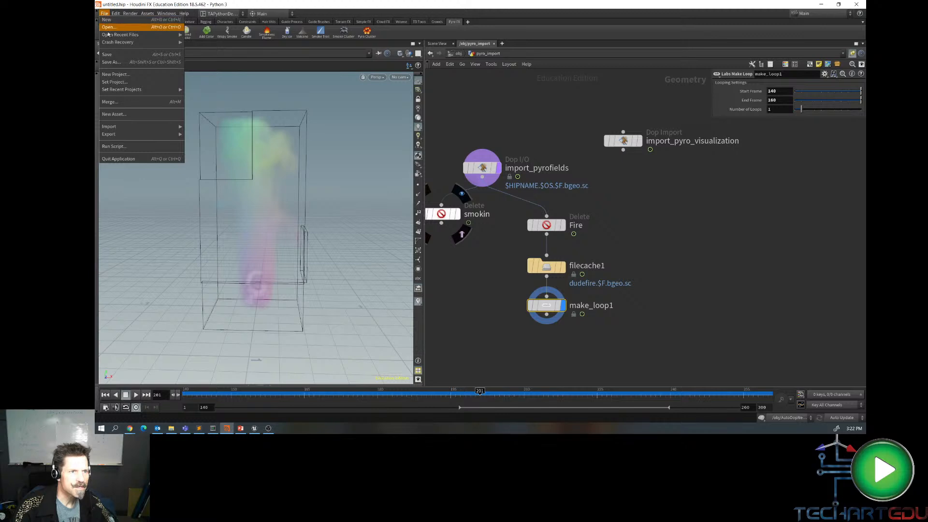
pyautogui.click(117, 63)
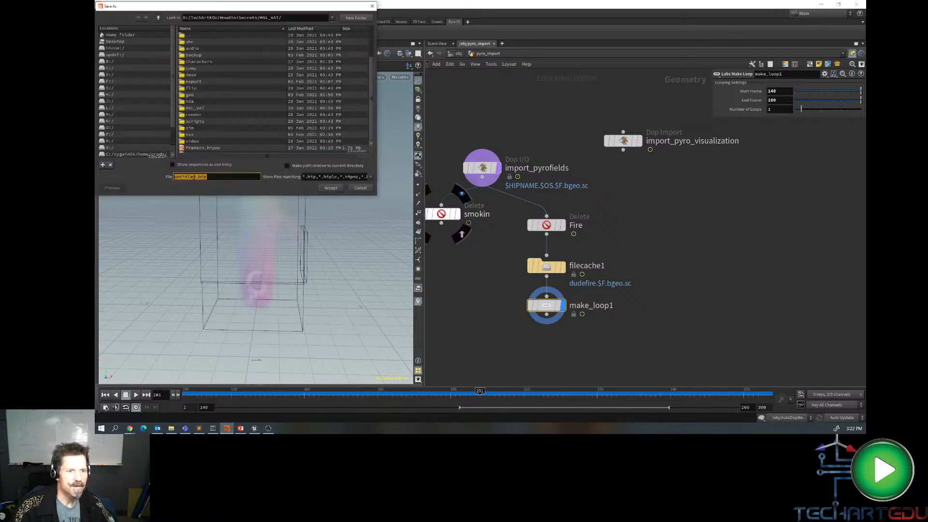
pyautogui.doubleClick(190, 177)
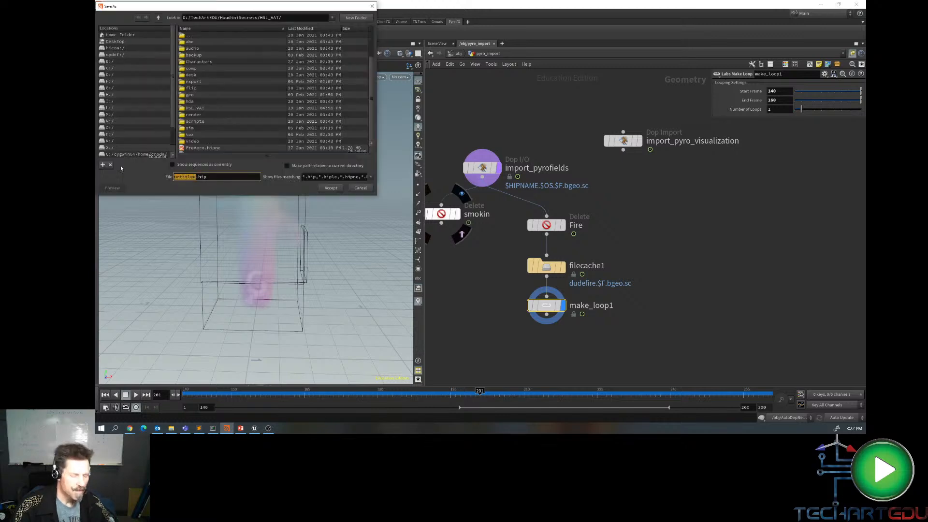
pyautogui.write('Fluid')
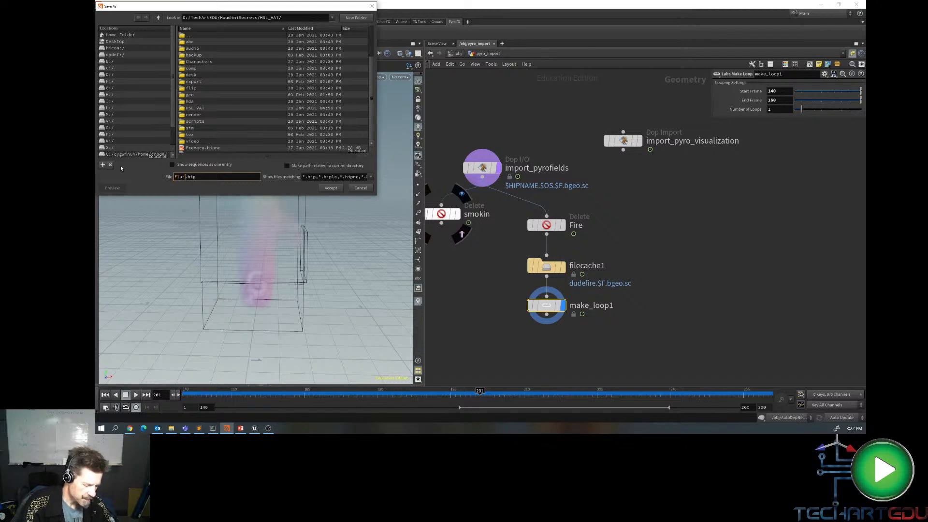
pyautogui.write('Dude')
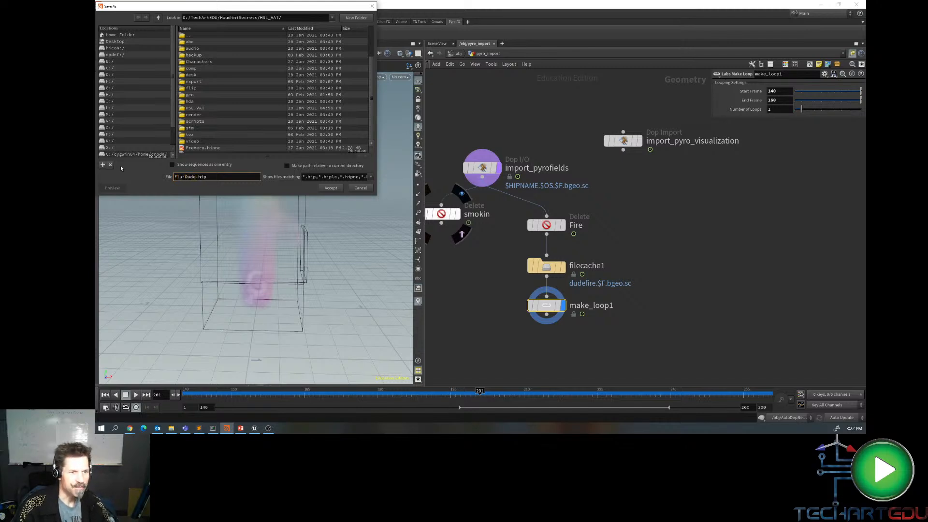
pyautogui.press('BackSpace')
pyautogui.press('BackSpace')
pyautogui.press('BackSpace')
pyautogui.press('BackSpace')
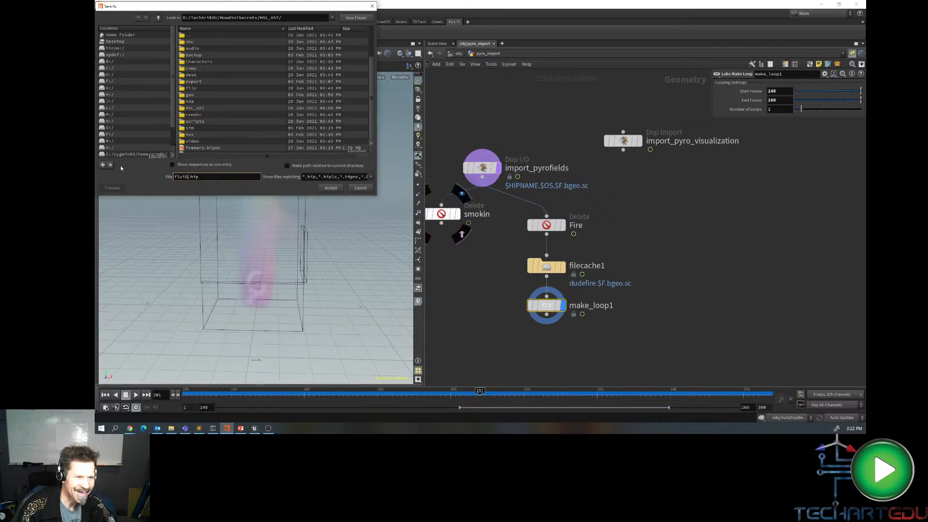
pyautogui.write('d')
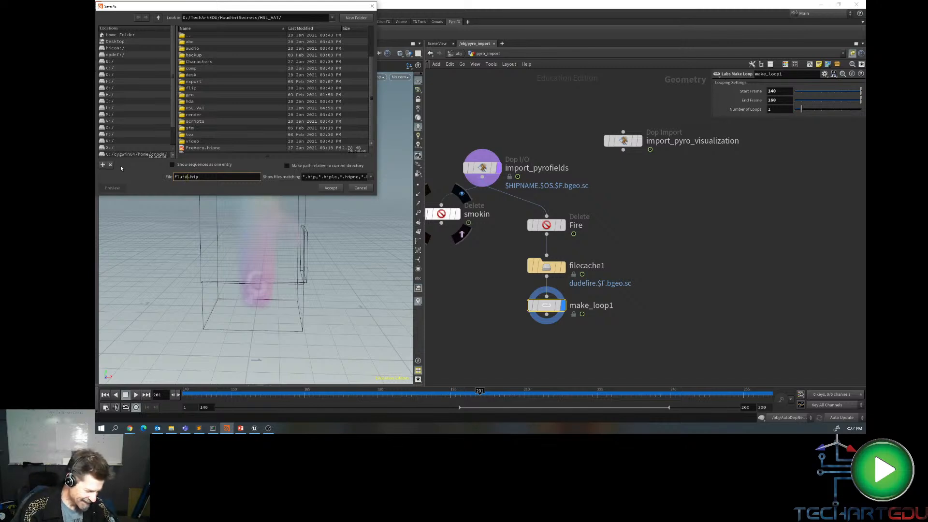
pyautogui.write('Dude')
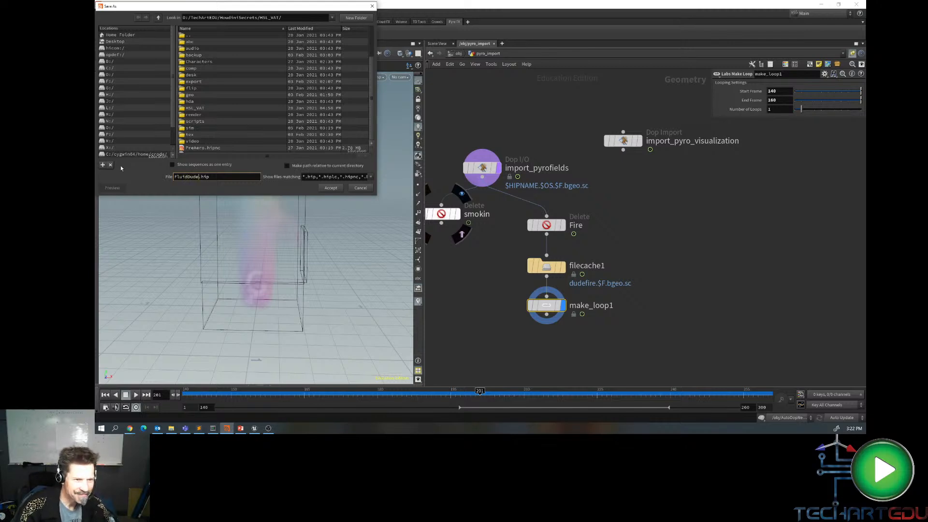
pyautogui.press('Return')
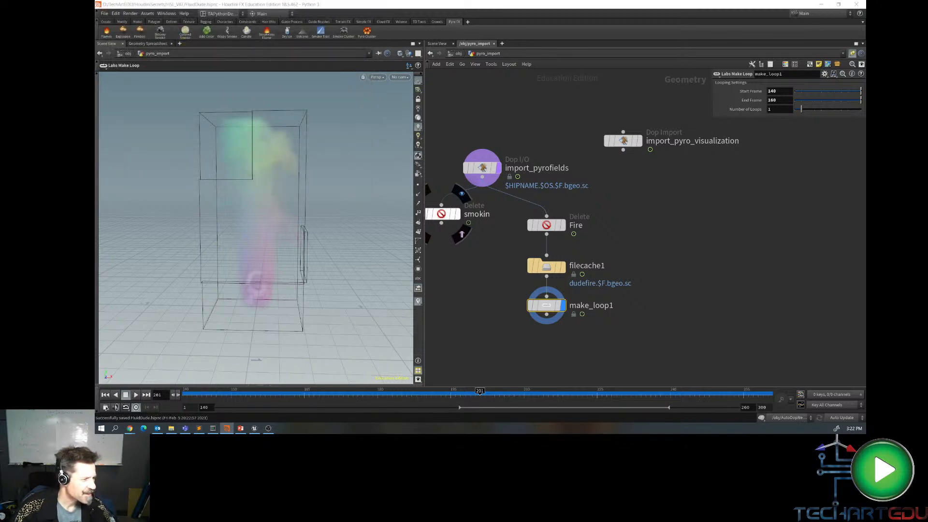
# - Add an IsoOffset node to the output of make_loop1 and make it the displayed node
pyautogui.hotkey('alt', 'Tab')
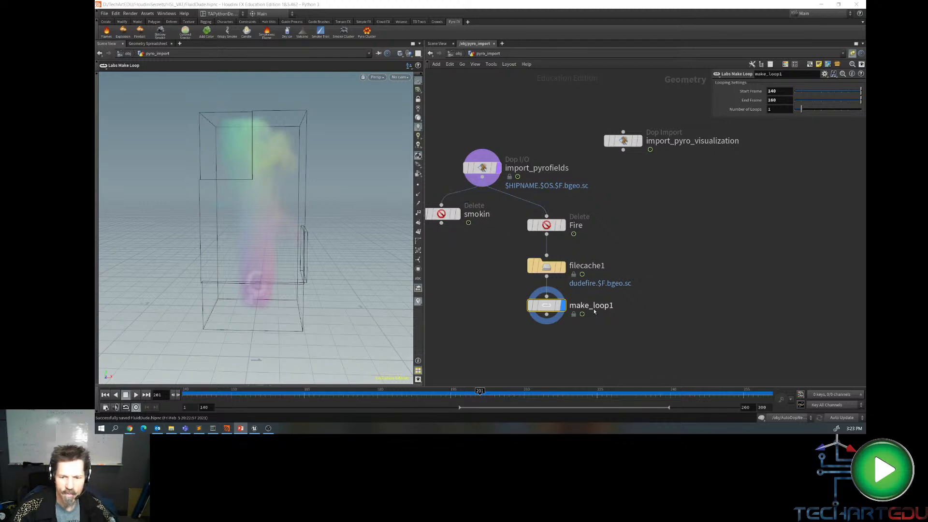
pyautogui.scroll(-1, 667, 309)
pyautogui.moveTo(663, 256); pyautogui.dragTo(670, 185, button='middle')
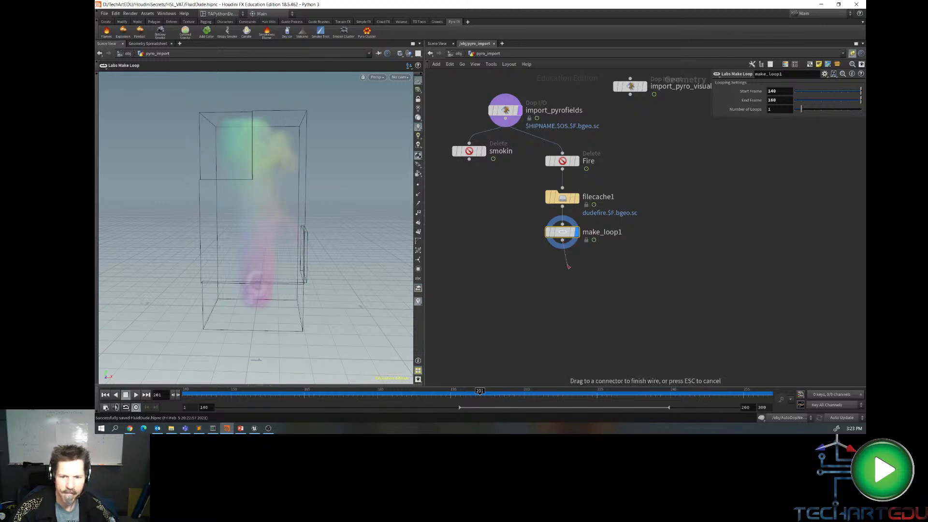
pyautogui.press('Tab')
pyautogui.write('iso')
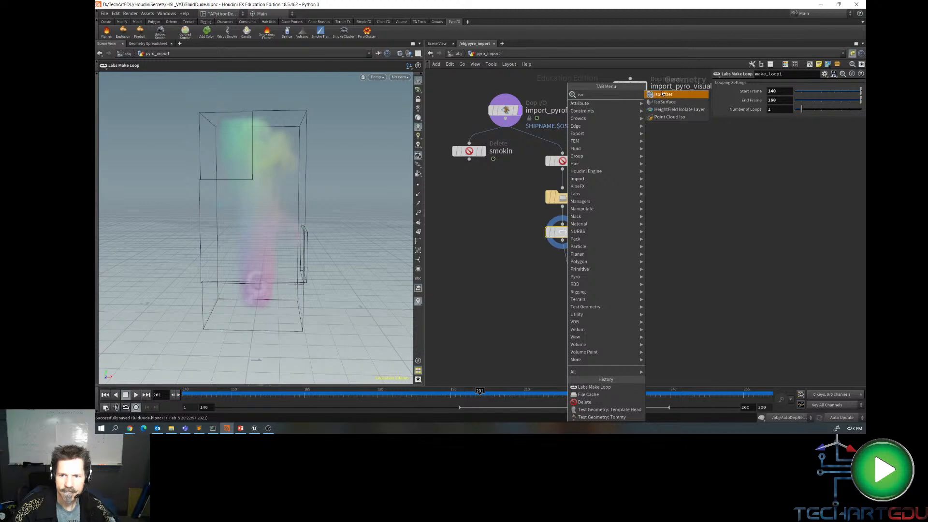
pyautogui.press('Escape')
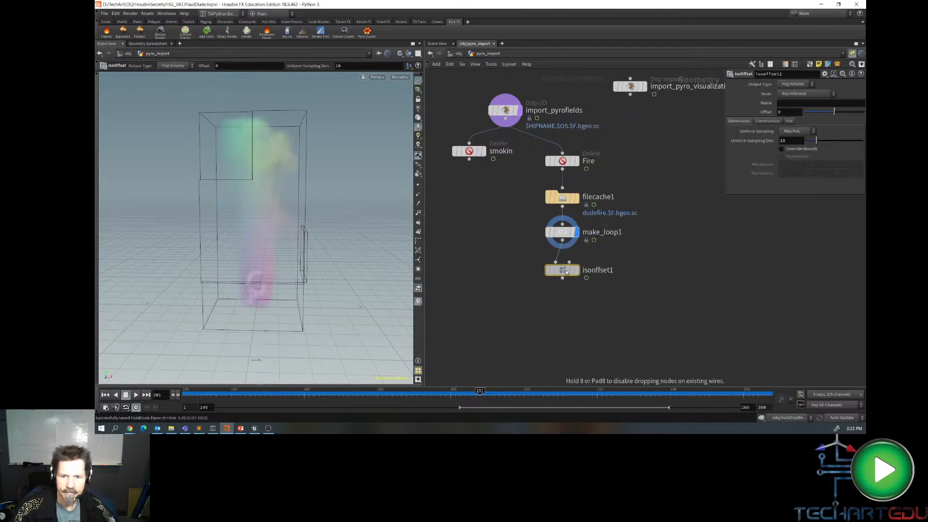
pyautogui.click(579, 270)
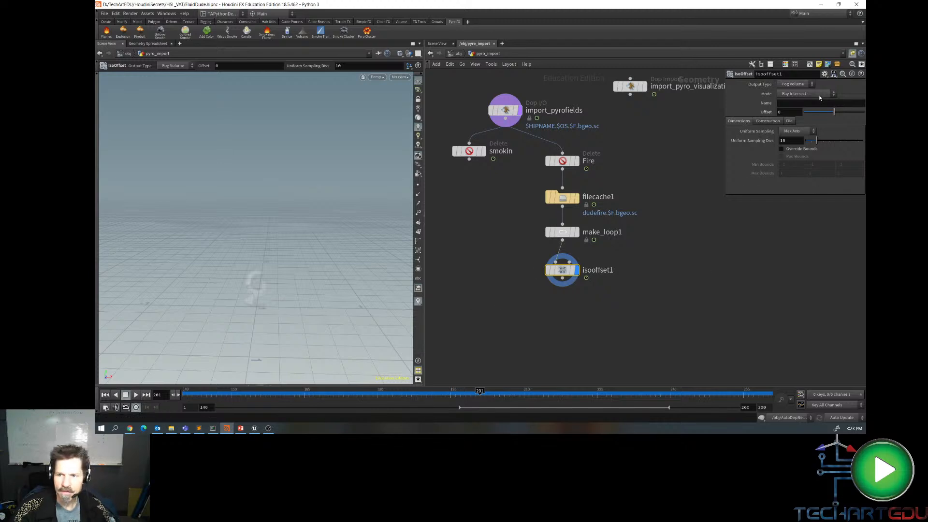
# - Set the IsoOffset node's Output Type to Iso Surface and its Mode to Volume Sample
pyautogui.click(833, 94)
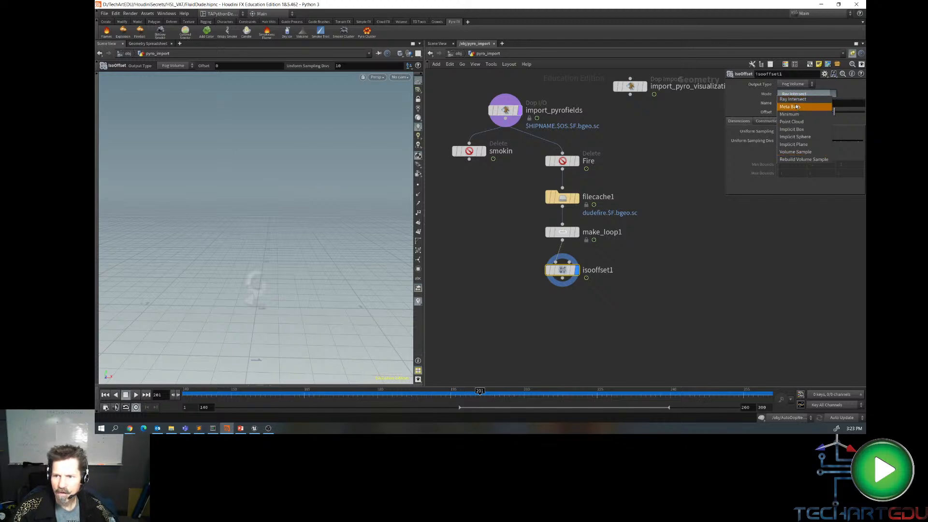
pyautogui.click(795, 99)
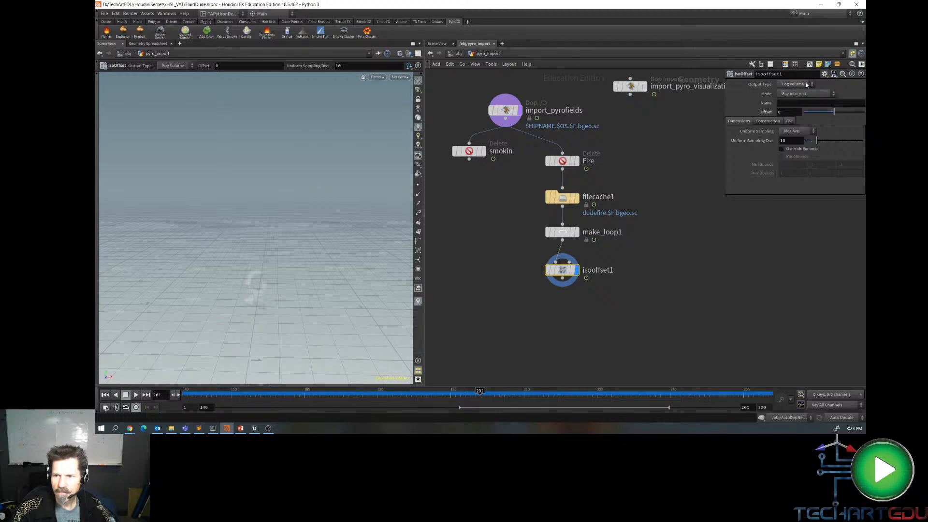
pyautogui.click(806, 85)
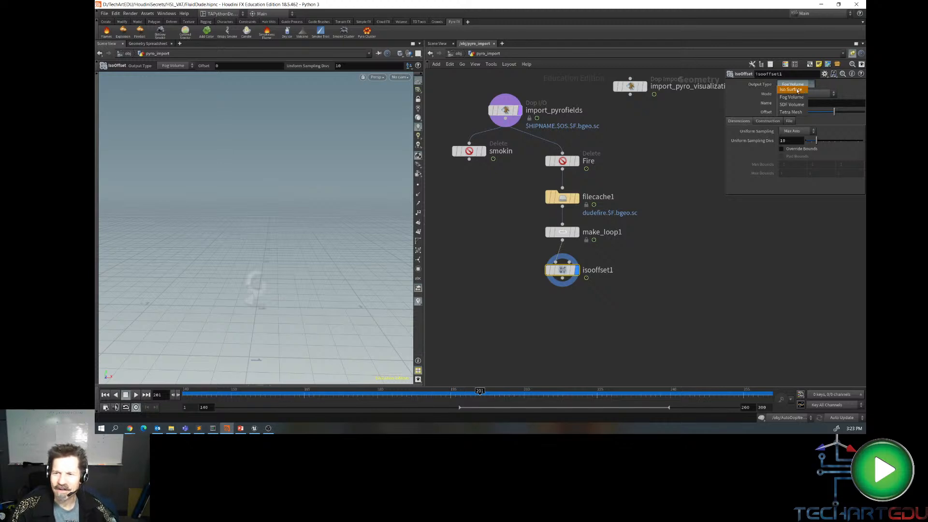
pyautogui.click(795, 90)
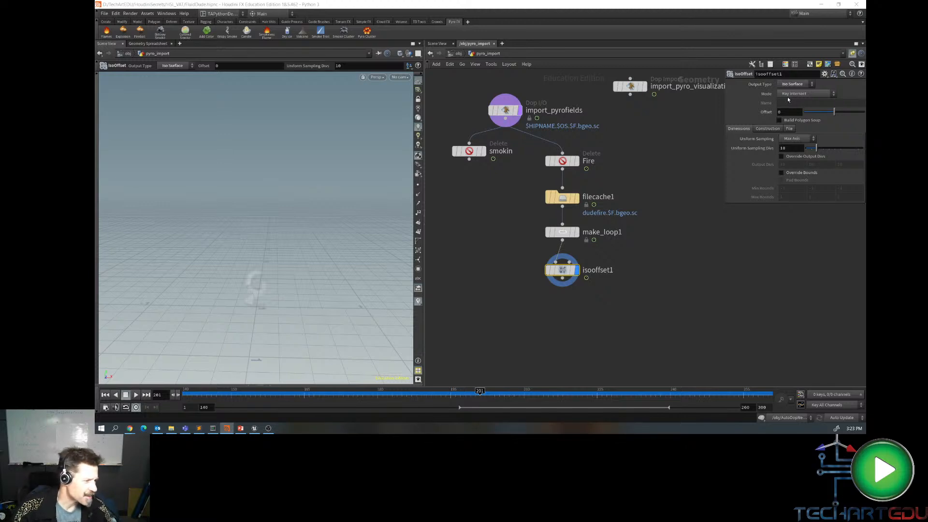
pyautogui.click(830, 95)
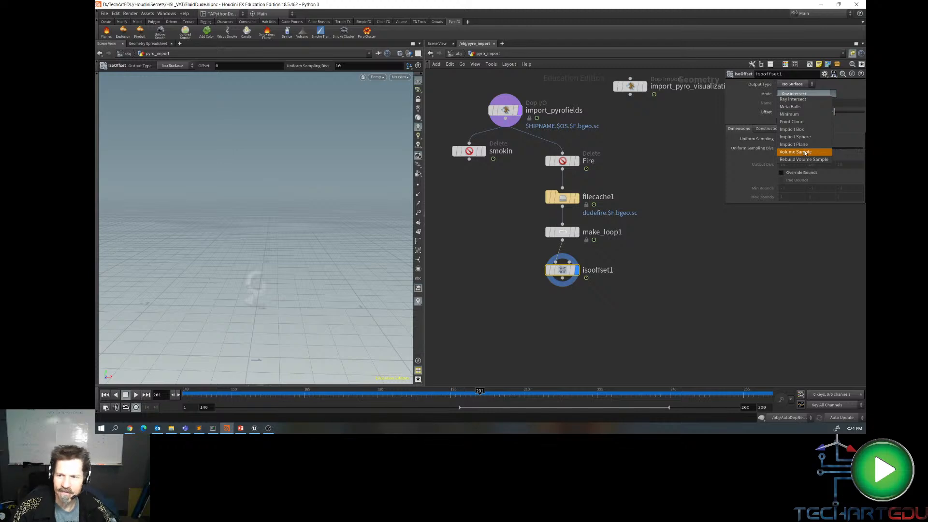
pyautogui.click(805, 152)
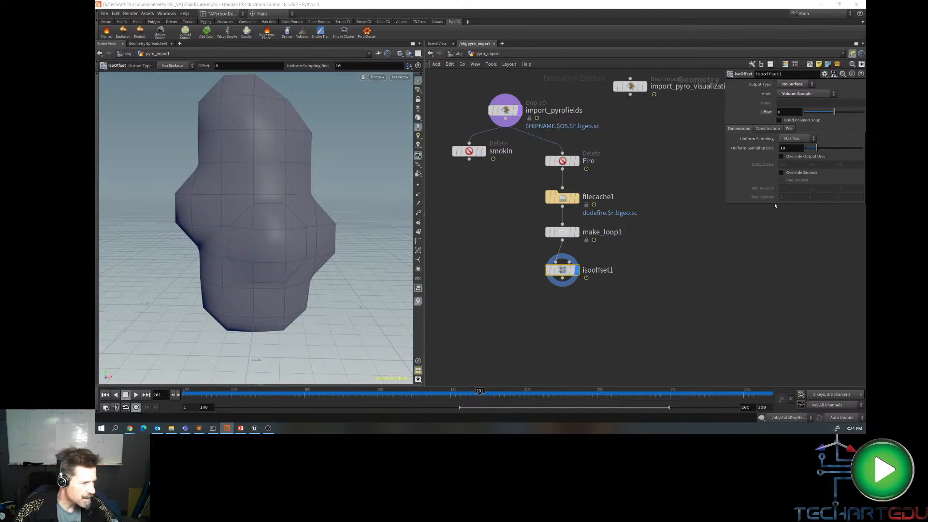
# - Set the IsoOffset node's Uniform Sampling to By Size with a Div Size of 0.111
pyautogui.click(799, 140)
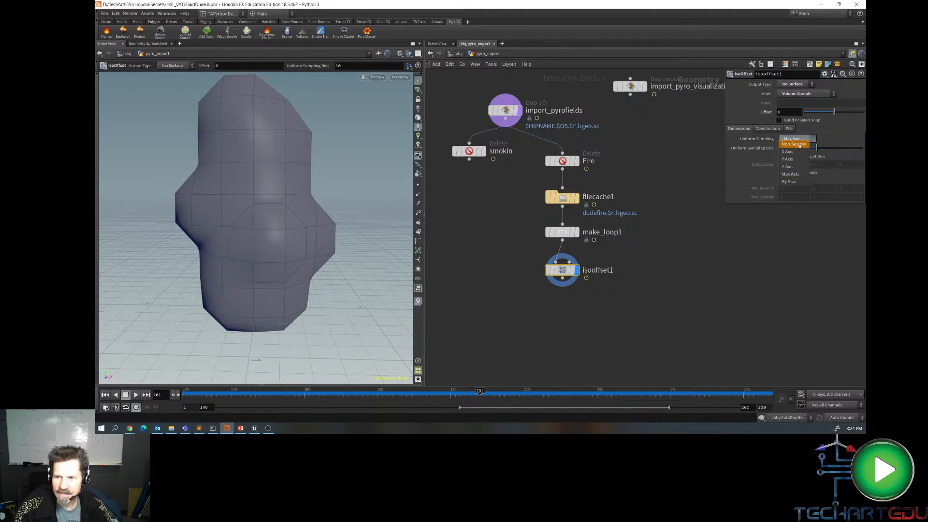
pyautogui.click(795, 182)
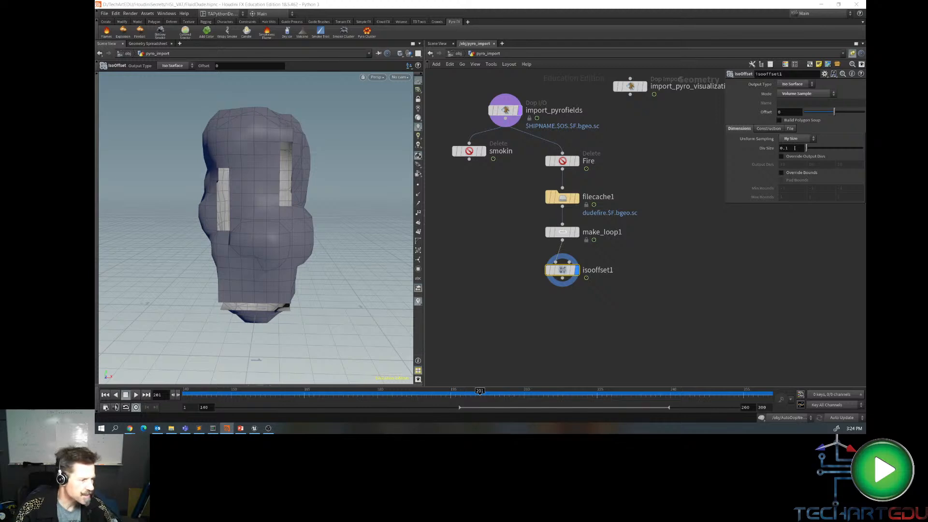
pyautogui.moveTo(808, 150); pyautogui.dragTo(805, 150)
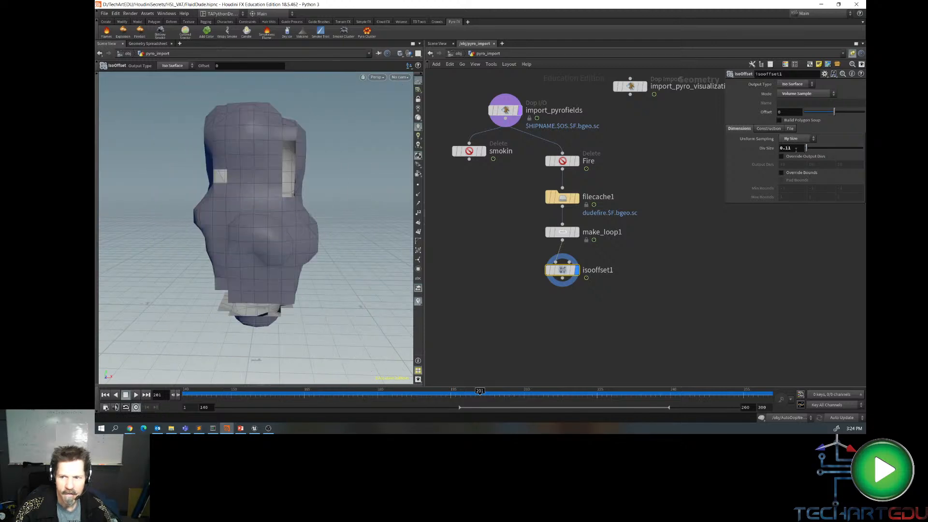
pyautogui.moveTo(796, 150); pyautogui.dragTo(802, 177, button='middle')
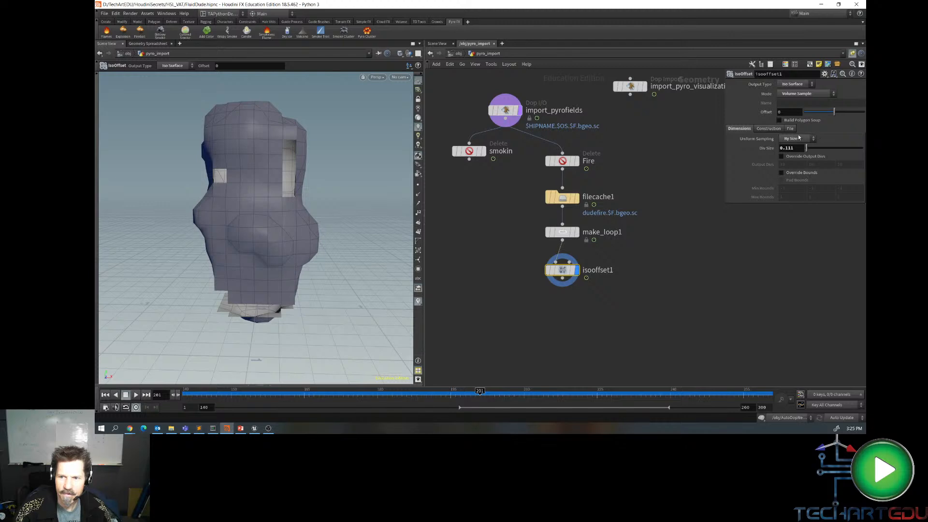
pyautogui.click(769, 129)
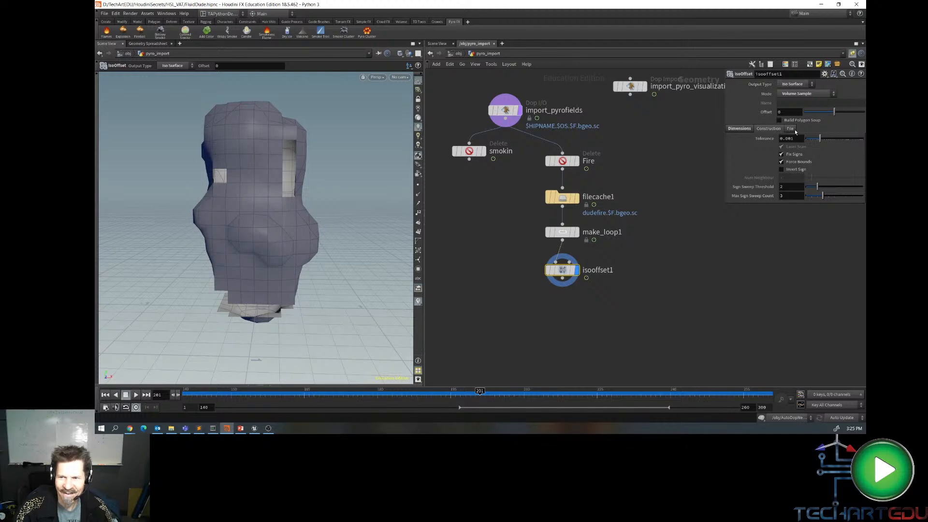
pyautogui.click(793, 129)
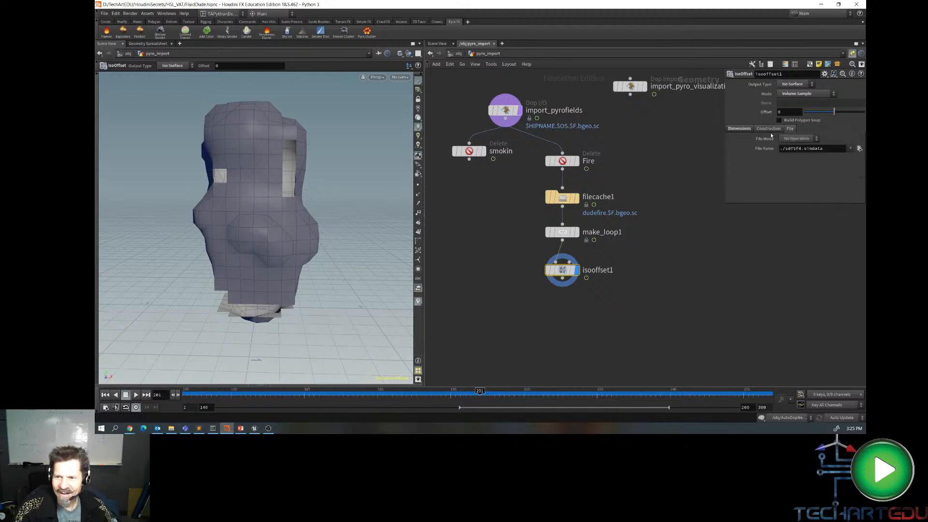
pyautogui.click(769, 128)
pyautogui.click(741, 129)
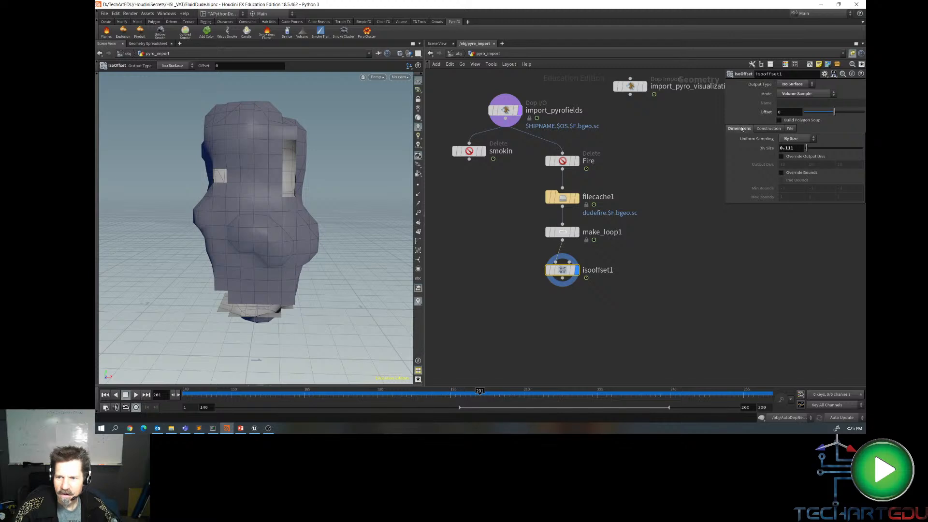
# - Try a smaller Div Size of 0.0889 on the IsoOffset node, and revert the parameter to its default
pyautogui.moveTo(797, 148); pyautogui.dragTo(363, 173, button='middle')
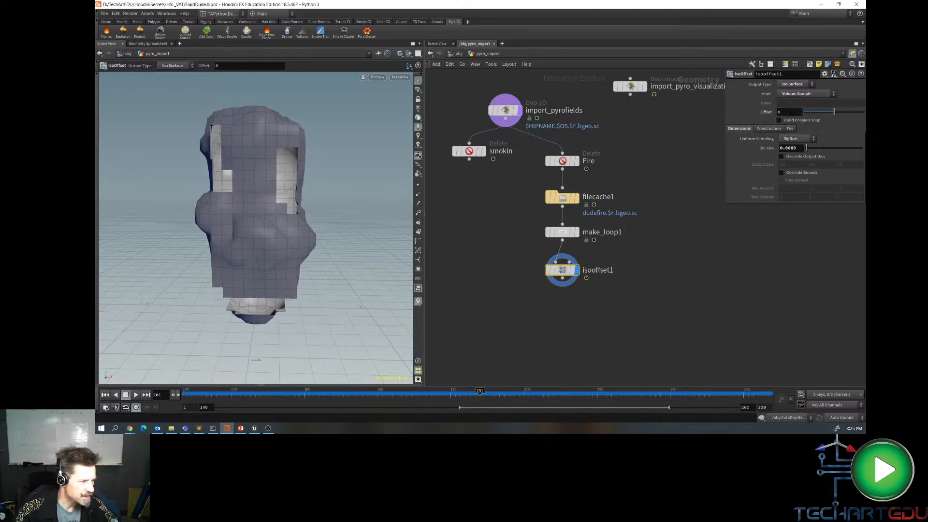
pyautogui.hotkey('alt', 'Tab')
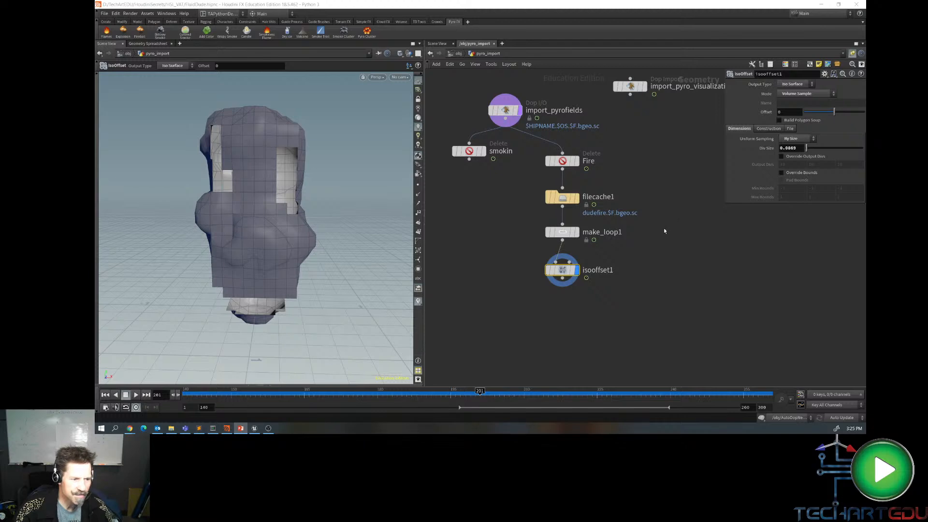
pyautogui.doubleClick(801, 147)
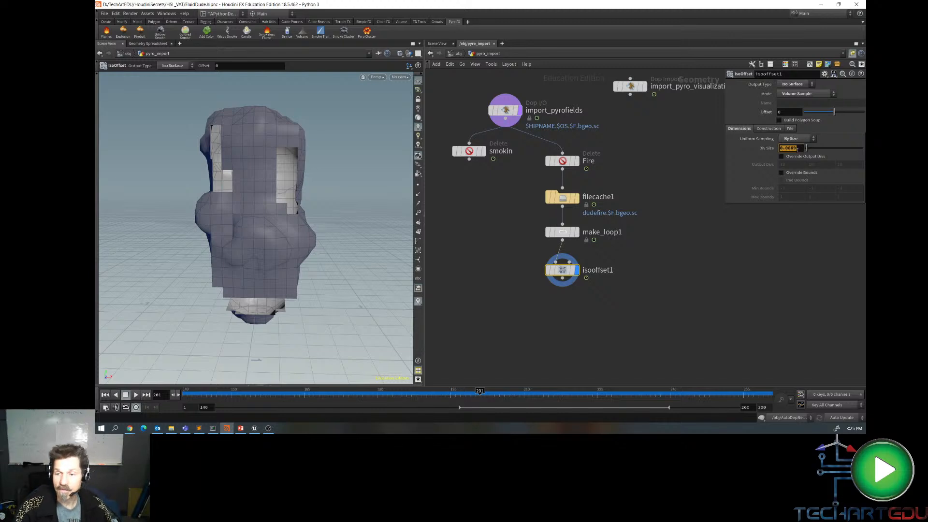
pyautogui.rightClick(764, 148)
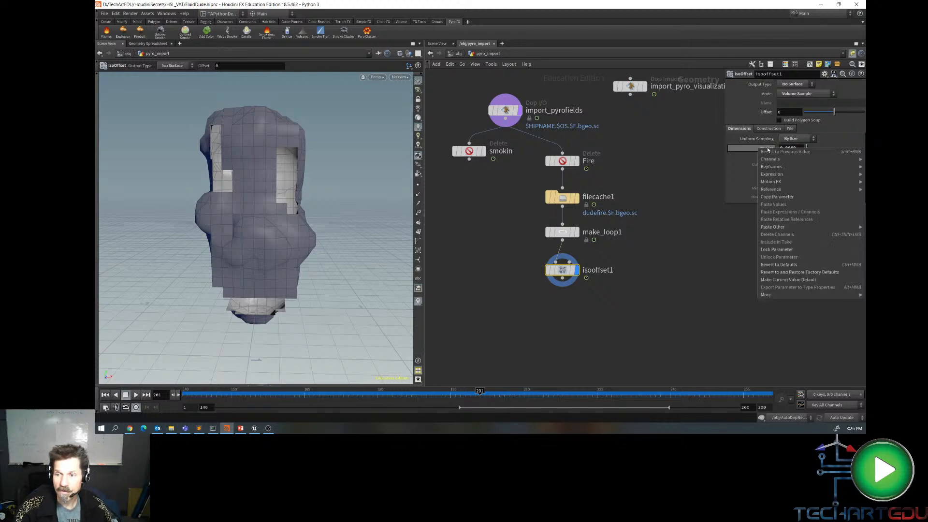
pyautogui.click(779, 265)
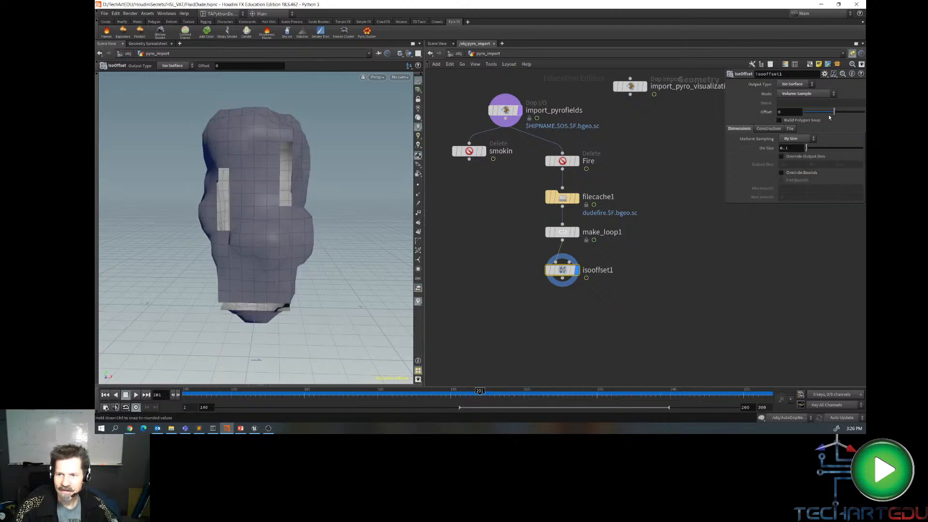
# - Try different Offset values on the IsoOffset node and set the Offset to 0.1
pyautogui.moveTo(836, 115); pyautogui.dragTo(839, 114)
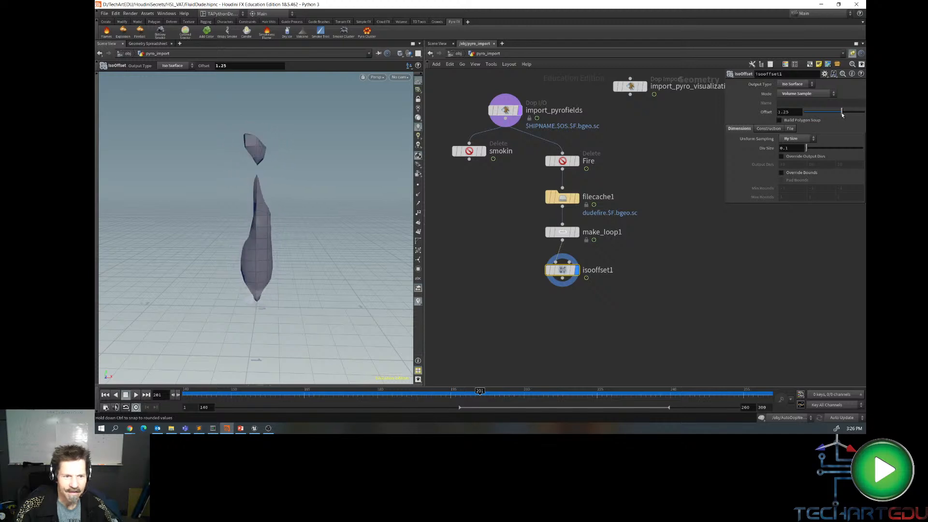
pyautogui.moveTo(838, 114); pyautogui.dragTo(834, 114)
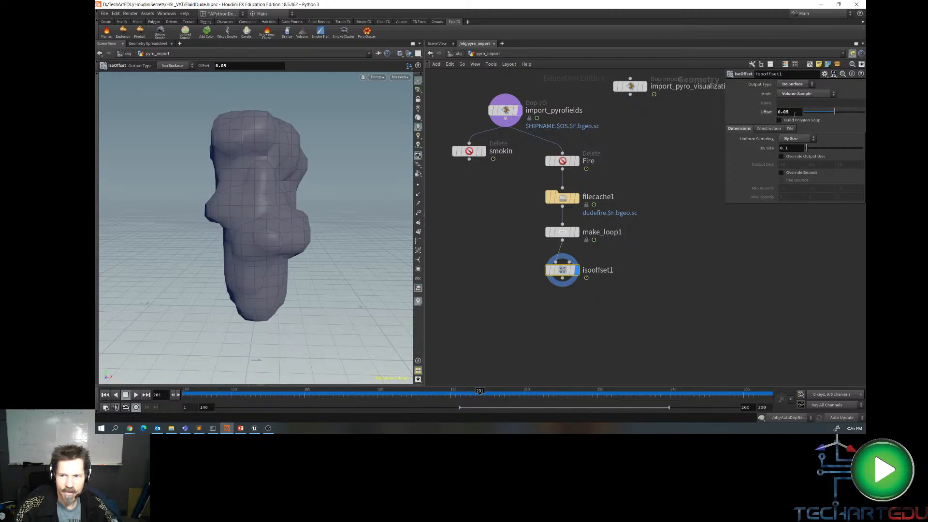
pyautogui.doubleClick(794, 113)
pyautogui.write('.1')
pyautogui.press('Return')
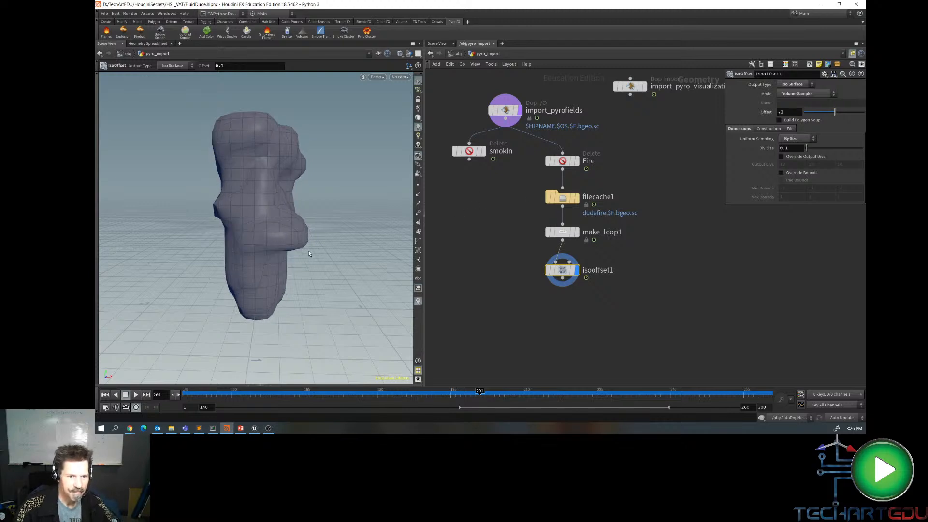
# - Inspect the fire mesh from another angle and play back its animation
pyautogui.press('Escape')
pyautogui.moveTo(363, 209); pyautogui.dragTo(285, 227)
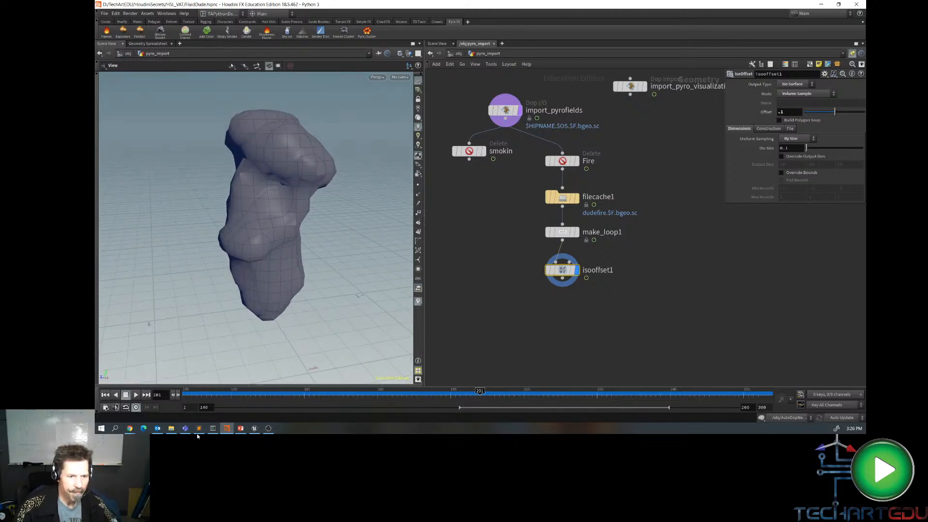
pyautogui.click(136, 395)
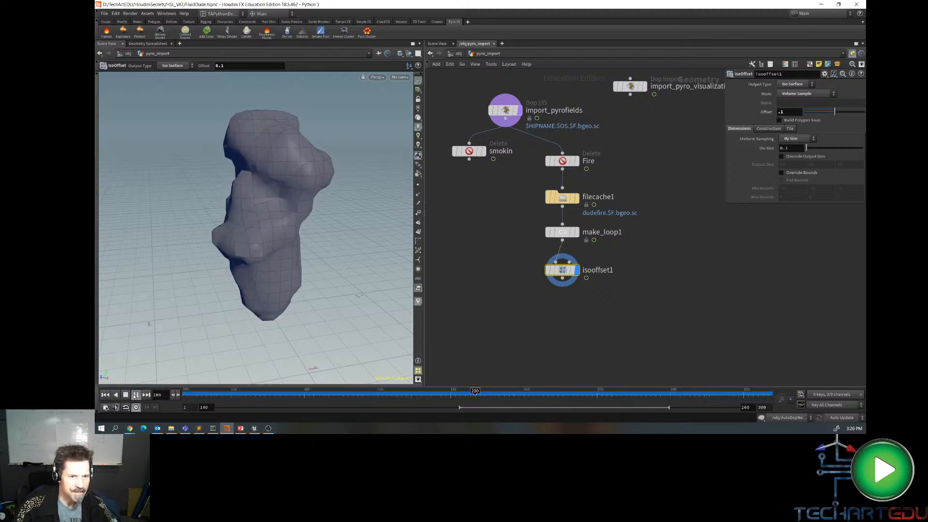
pyautogui.click(136, 394)
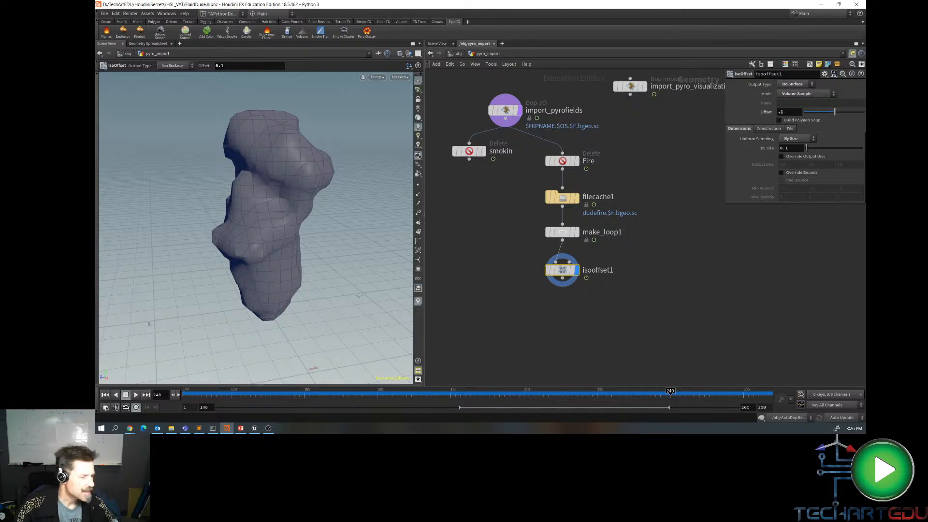
# - Refine the IsoOffset mesh with a Div Size of 0.01 and play the animation from the first frame to check it
pyautogui.hotkey('alt', 'Tab')
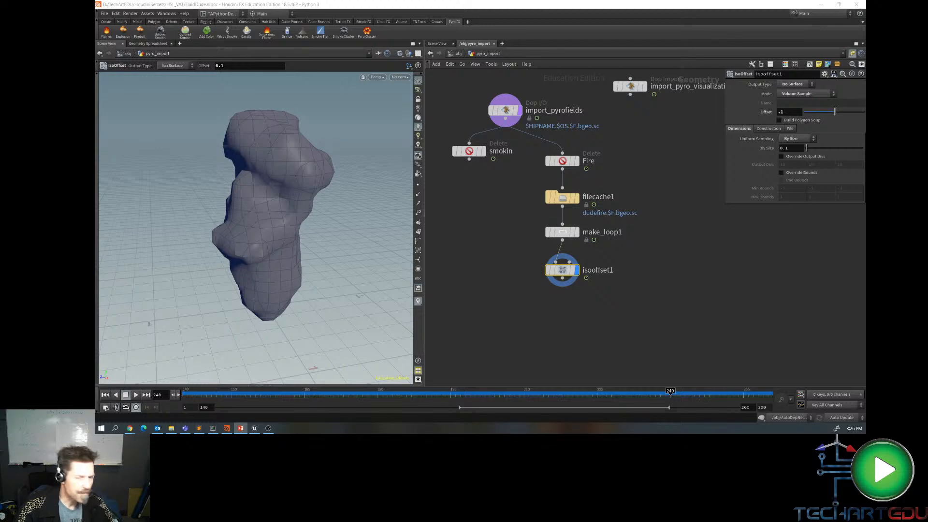
pyautogui.middleClick(796, 147)
pyautogui.moveTo(797, 148); pyautogui.dragTo(761, 164, button='middle')
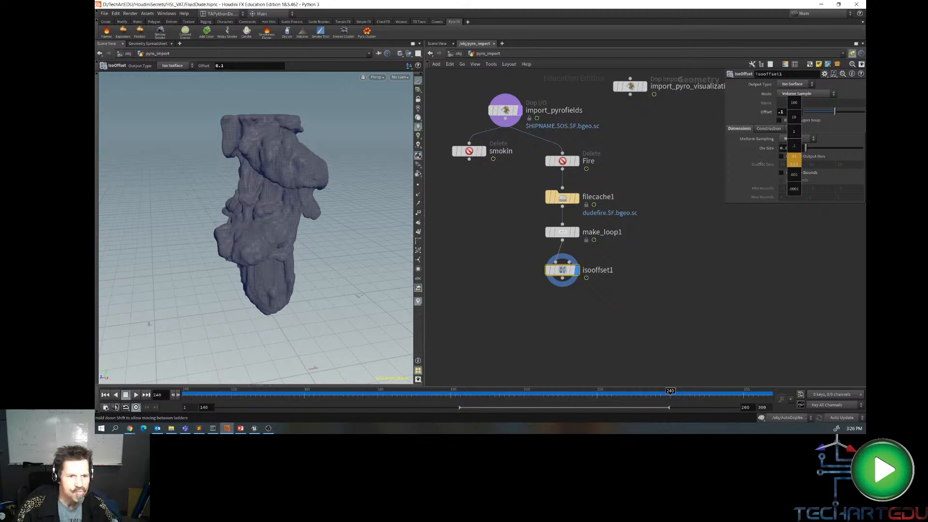
pyautogui.moveTo(761, 163); pyautogui.dragTo(755, 164, button='middle')
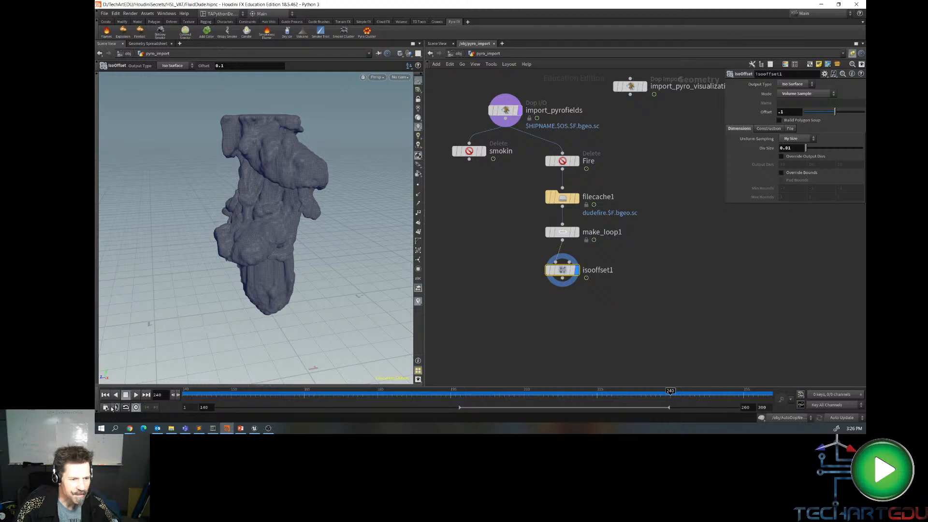
pyautogui.click(106, 395)
pyautogui.click(136, 395)
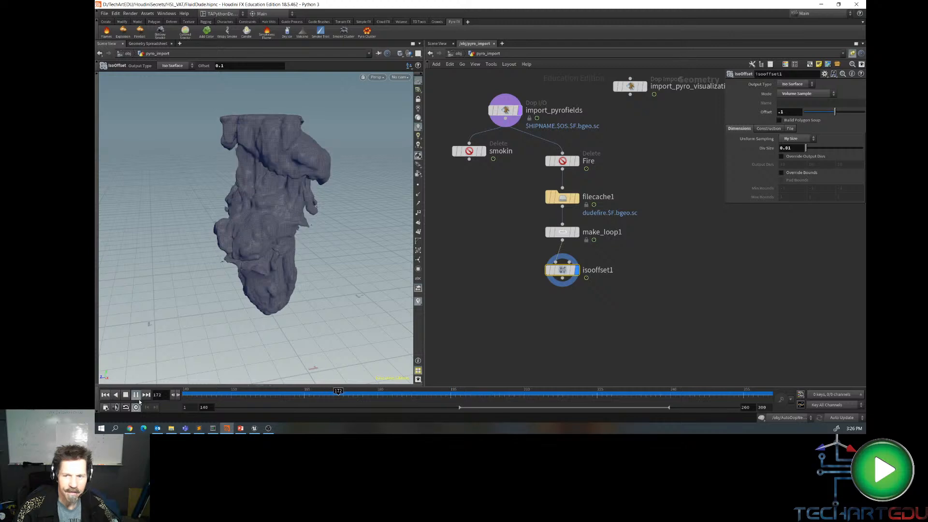
pyautogui.click(792, 149)
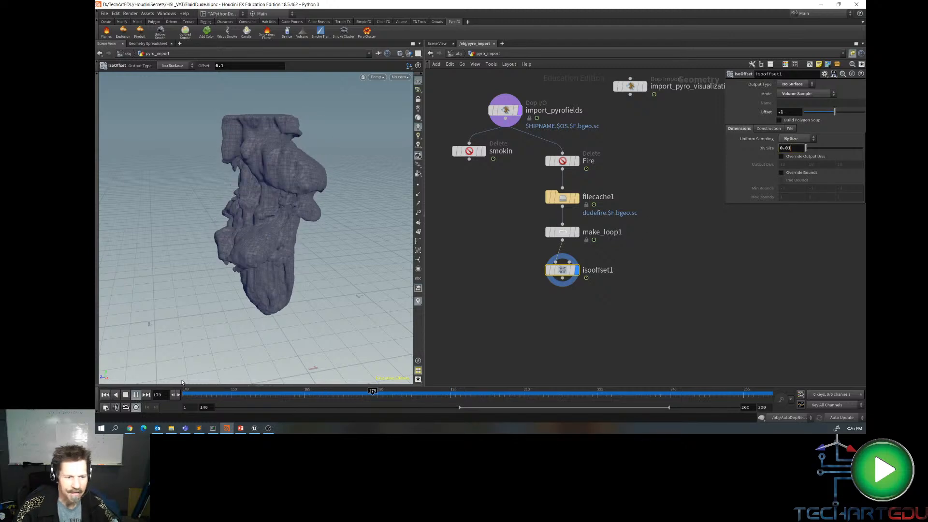
pyautogui.click(127, 396)
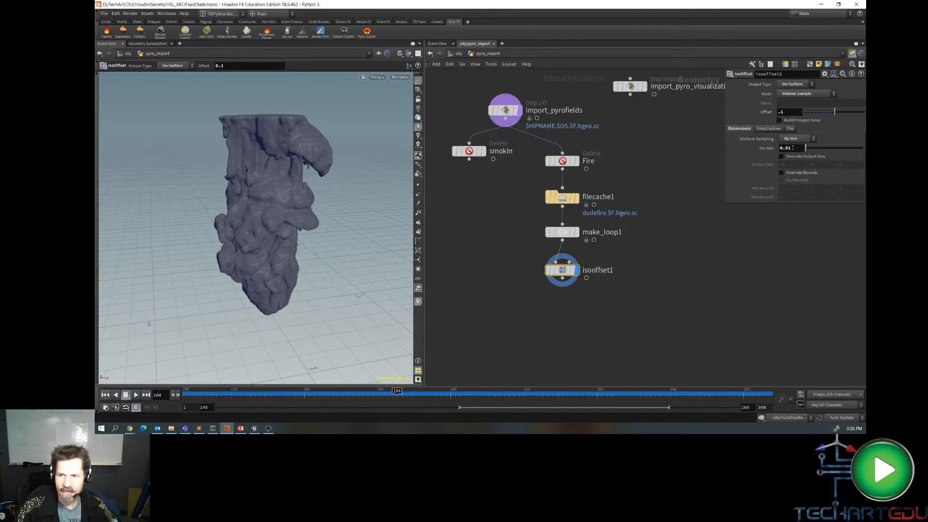
# - Set the IsoOffset node's Div Size to 0.02 and its Offset to 0.17, checking the animation playback between the changes
pyautogui.click(792, 148)
pyautogui.press('Return')
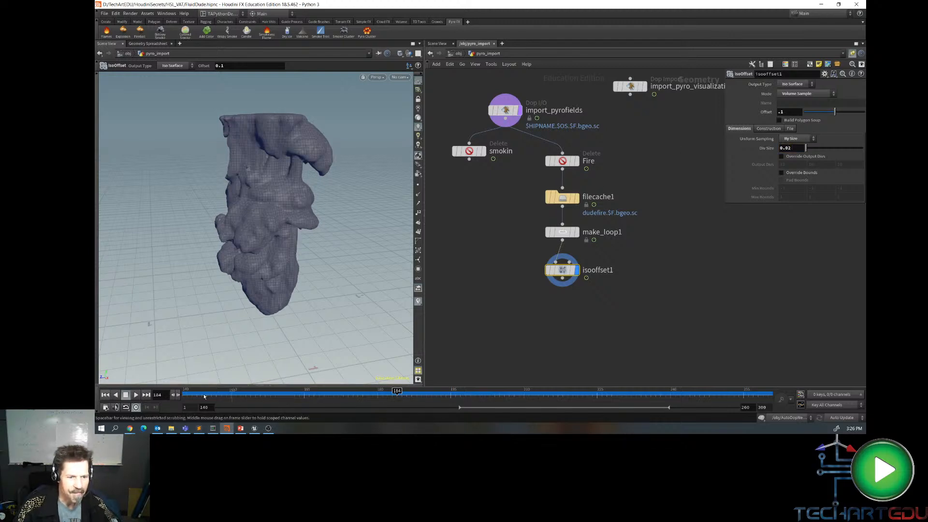
pyautogui.click(136, 395)
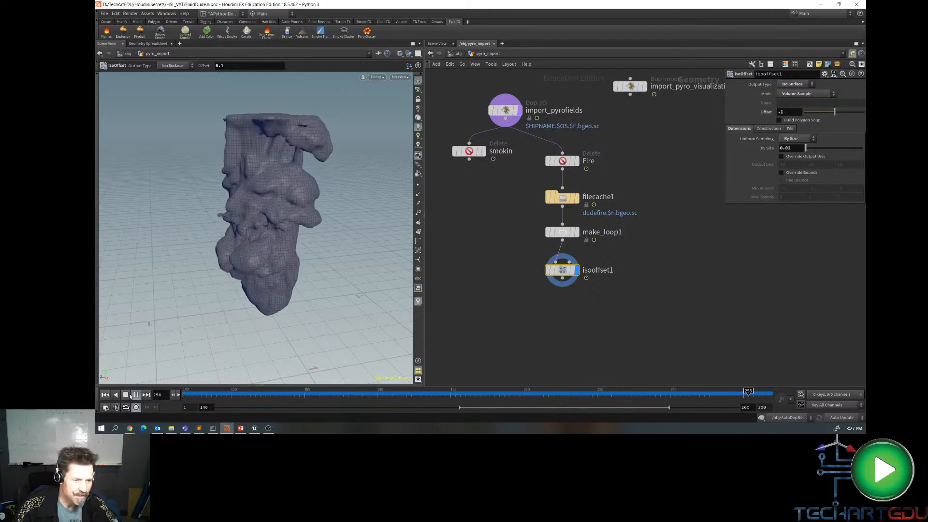
pyautogui.click(126, 395)
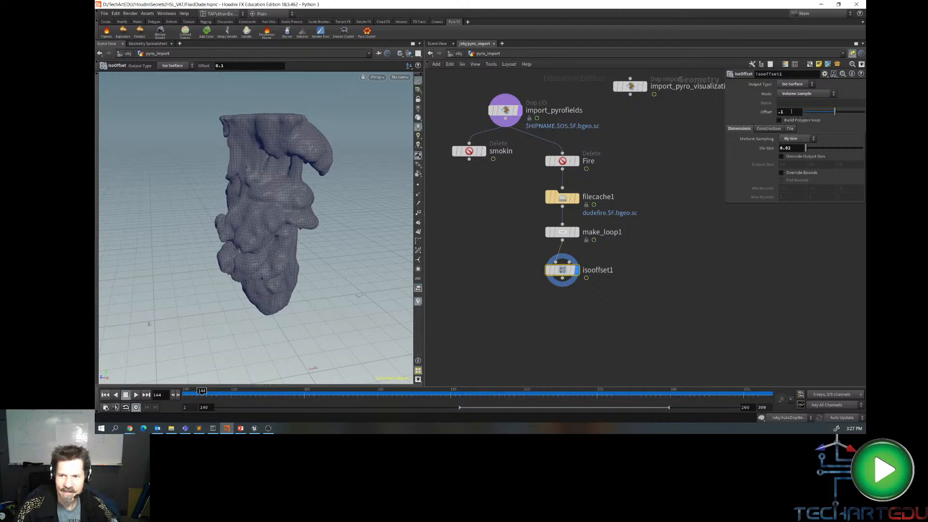
pyautogui.moveTo(795, 112); pyautogui.dragTo(798, 158, button='middle')
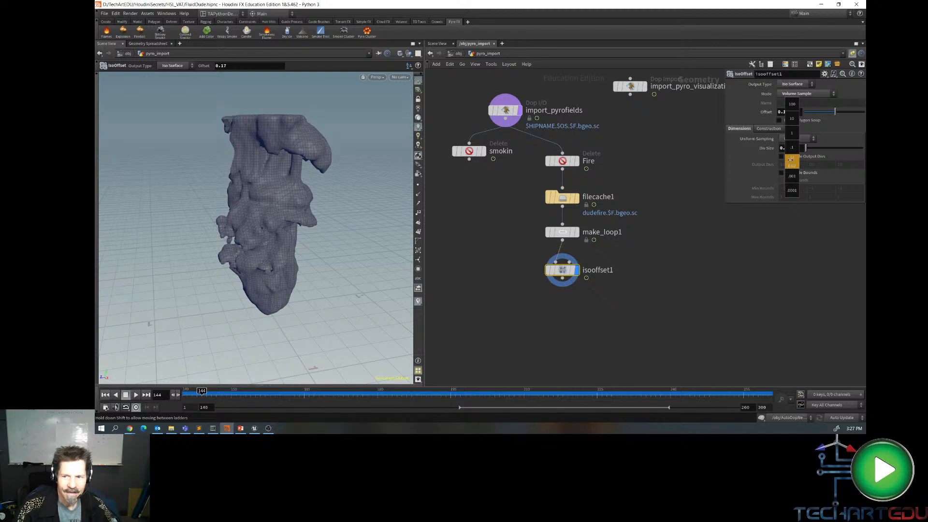
pyautogui.moveTo(791, 160); pyautogui.dragTo(795, 148, button='middle')
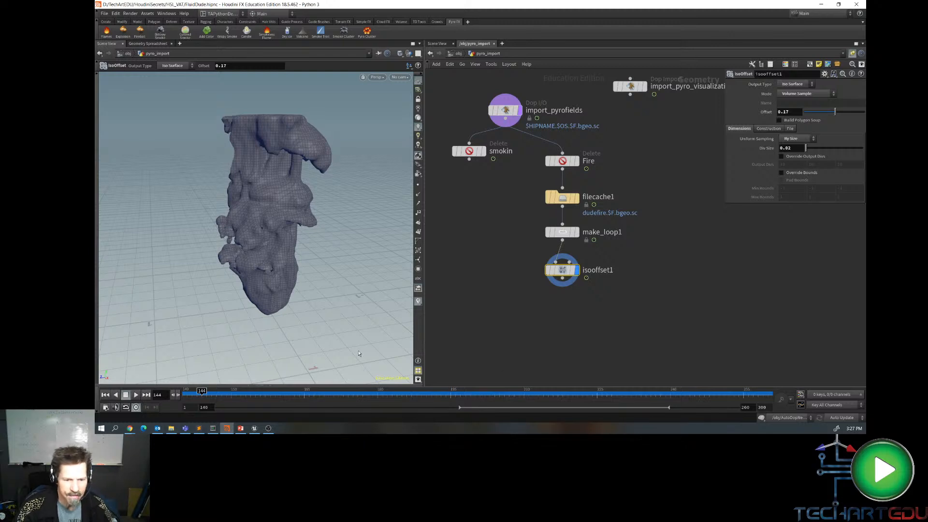
# - Enable Remove Backfaces in the viewport's display options to reveal which way the mesh faces point
pyautogui.press('d')
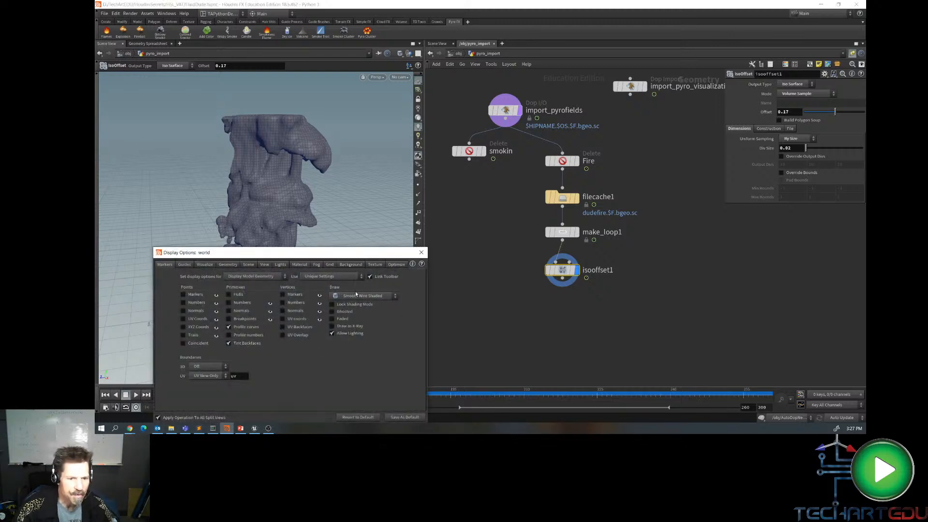
pyautogui.moveTo(317, 256); pyautogui.dragTo(468, 212)
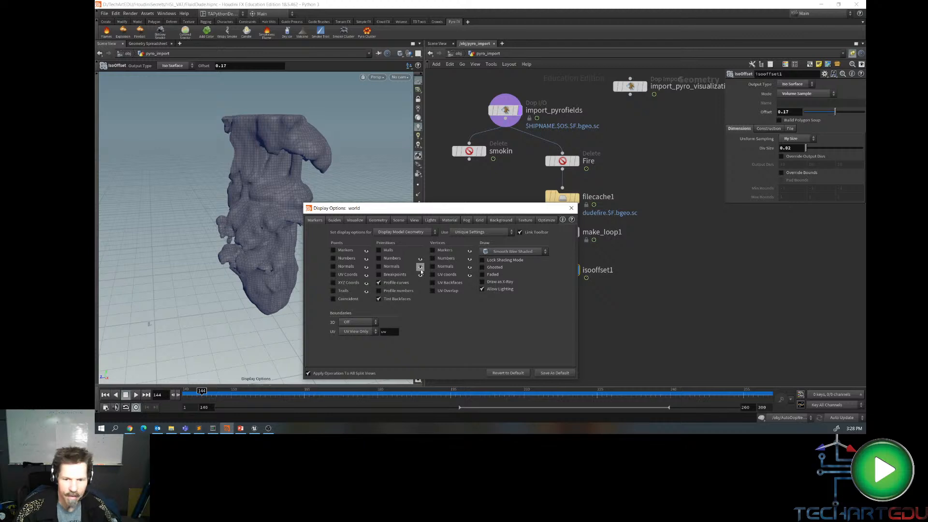
pyautogui.click(545, 220)
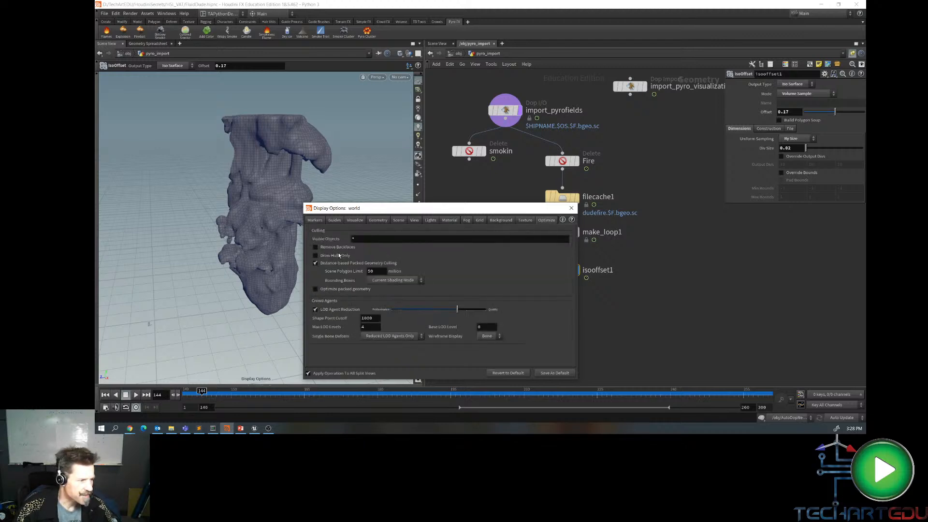
pyautogui.click(316, 247)
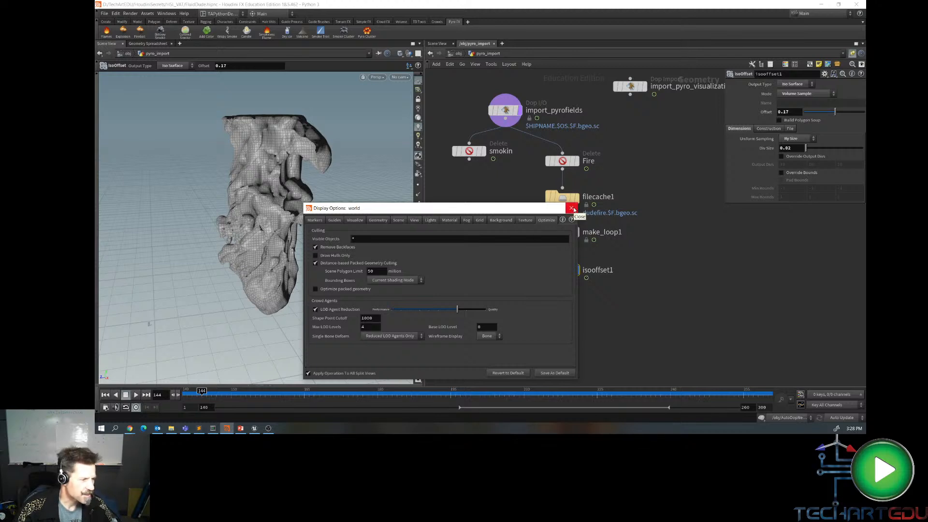
pyautogui.click(573, 209)
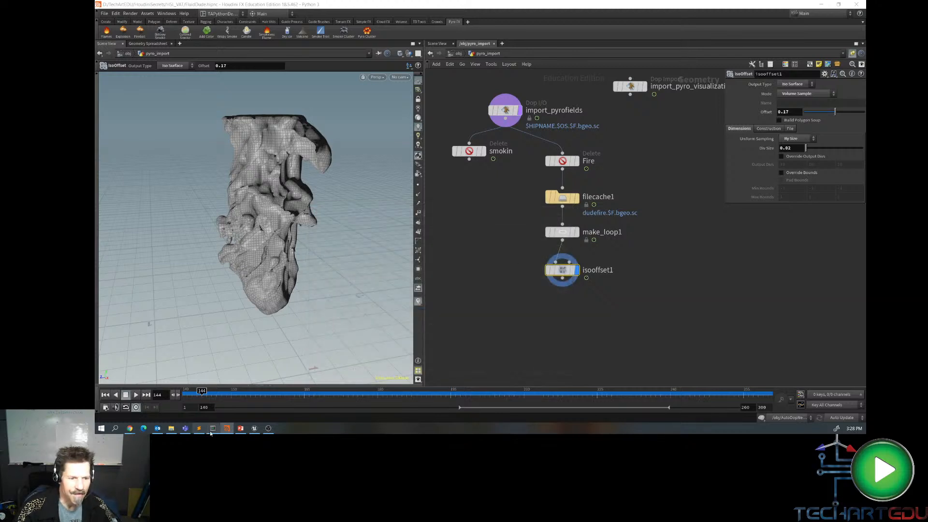
# - Play back the mesh with backfaces removed, stop it and return to the first frame
pyautogui.click(136, 395)
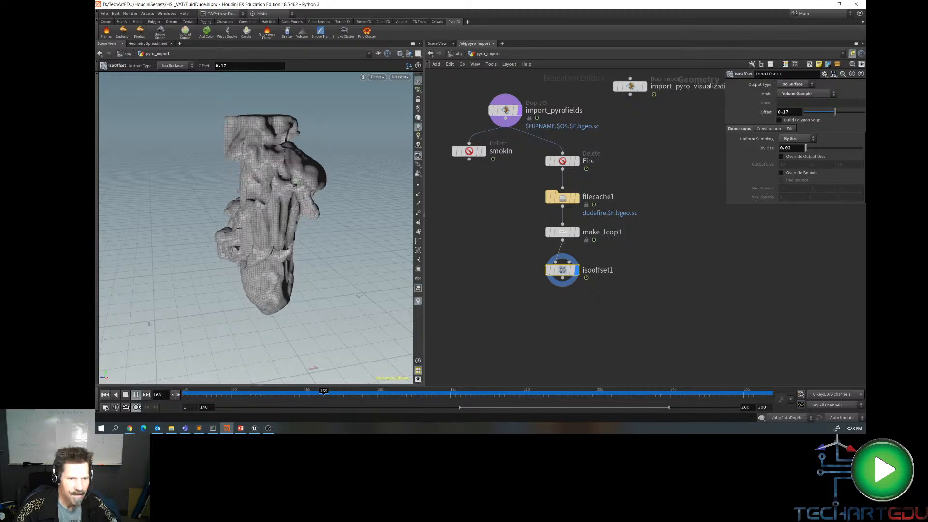
pyautogui.click(126, 395)
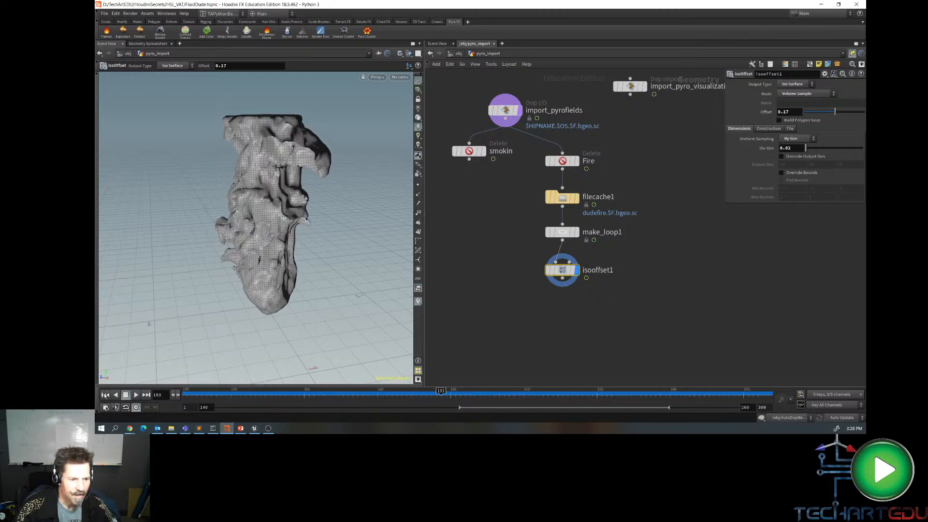
pyautogui.click(105, 394)
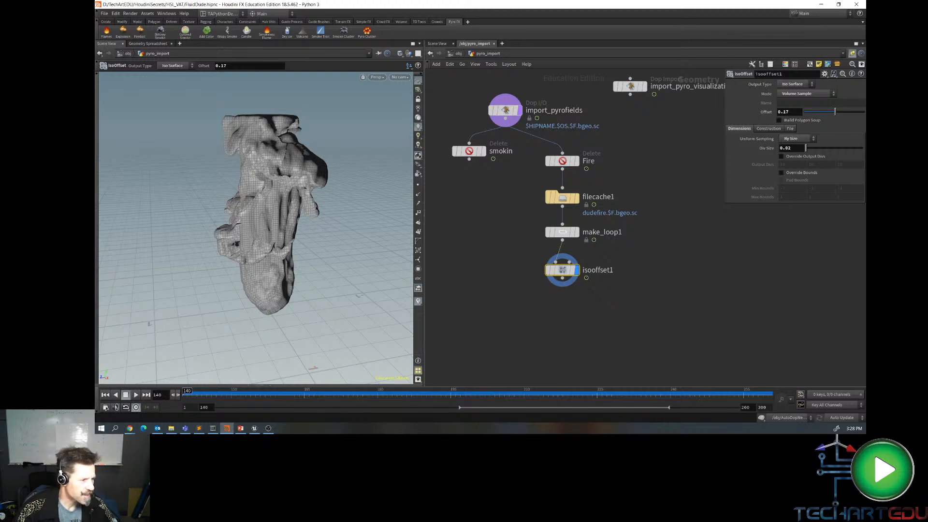
# - Add a Reverse node to the output of isooffset1 and make it the displayed node
pyautogui.hotkey('alt', 'Tab')
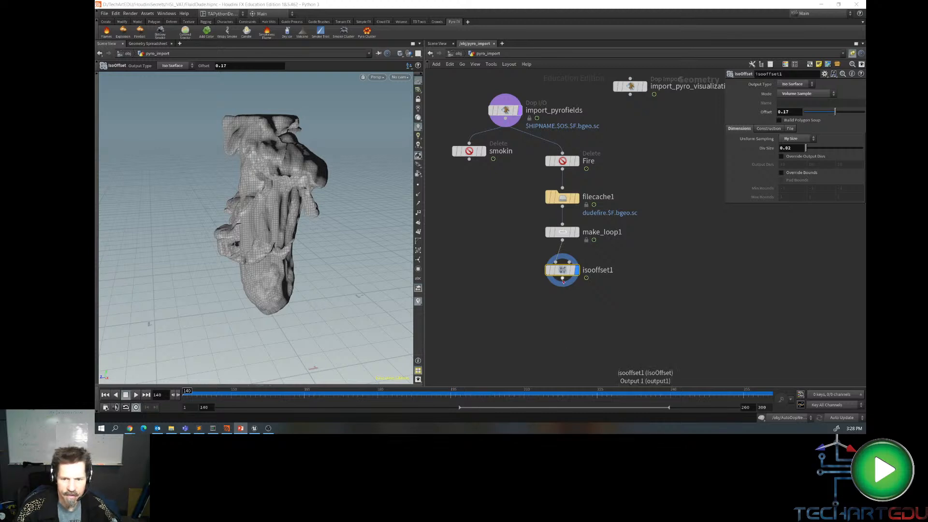
pyautogui.hotkey('alt', 'Tab')
pyautogui.press('Tab')
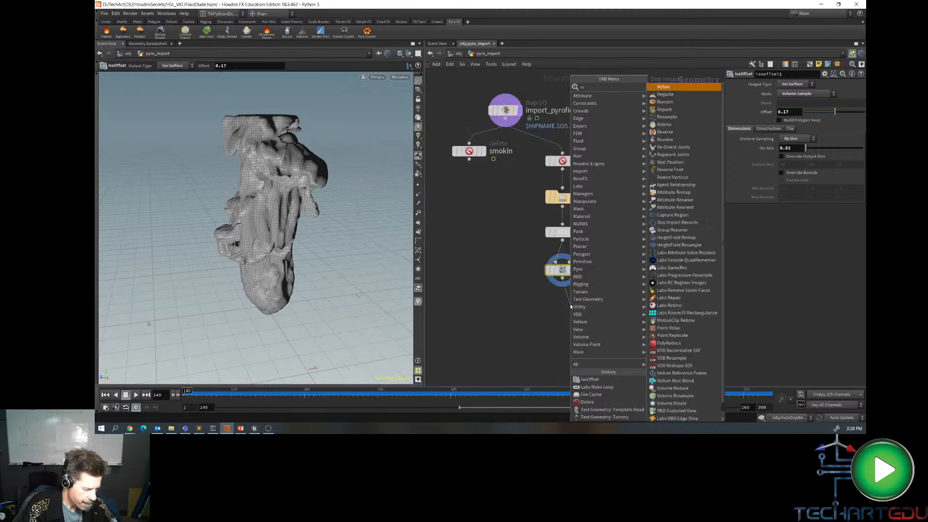
pyautogui.write('reverse')
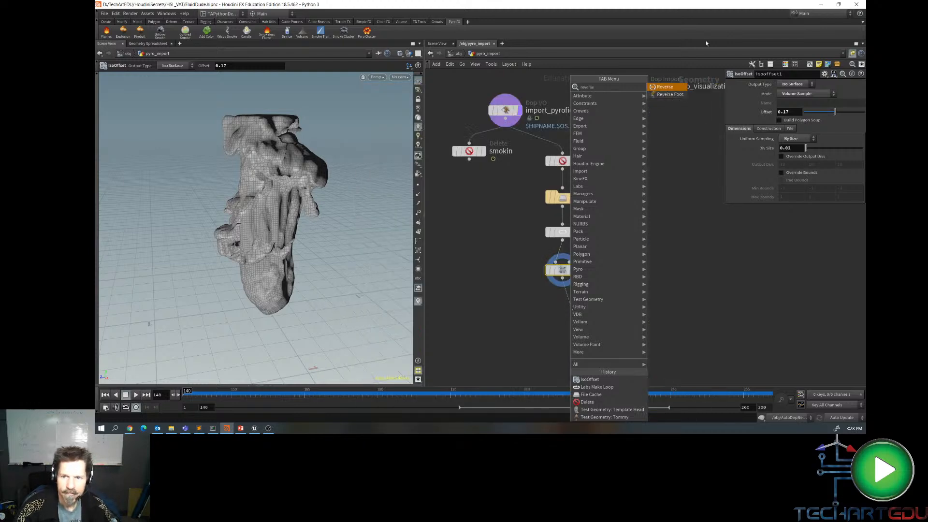
pyautogui.press('Return')
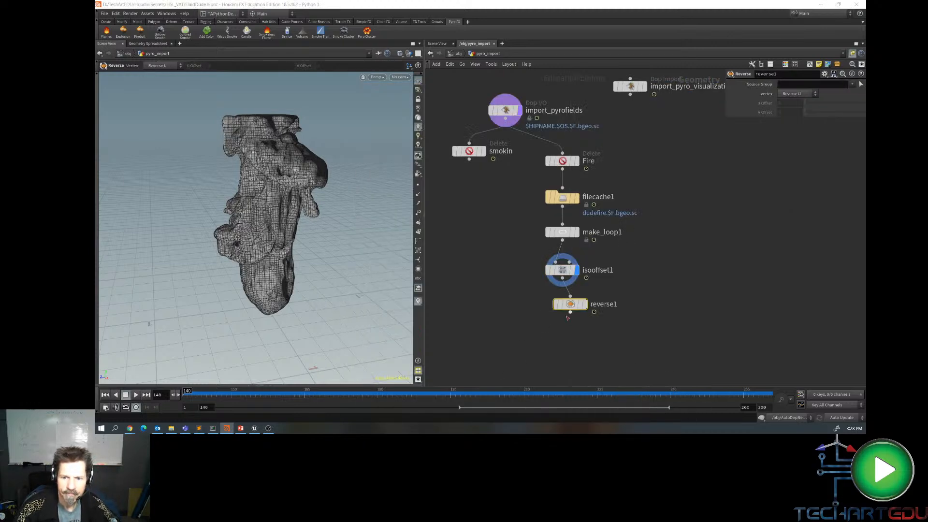
pyautogui.click(560, 320)
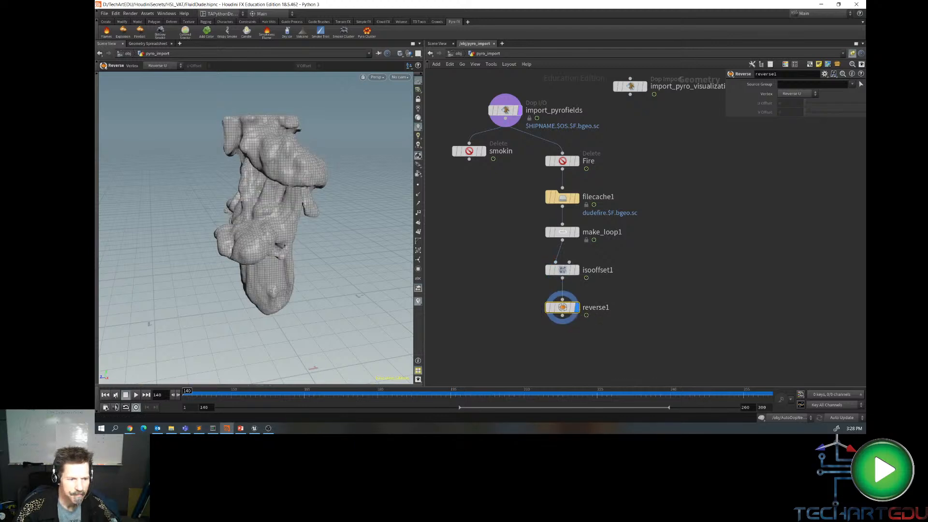
# - Play back the reversed mesh, stop it, and move the reverse1 node closer beneath isooffset1
pyautogui.click(137, 395)
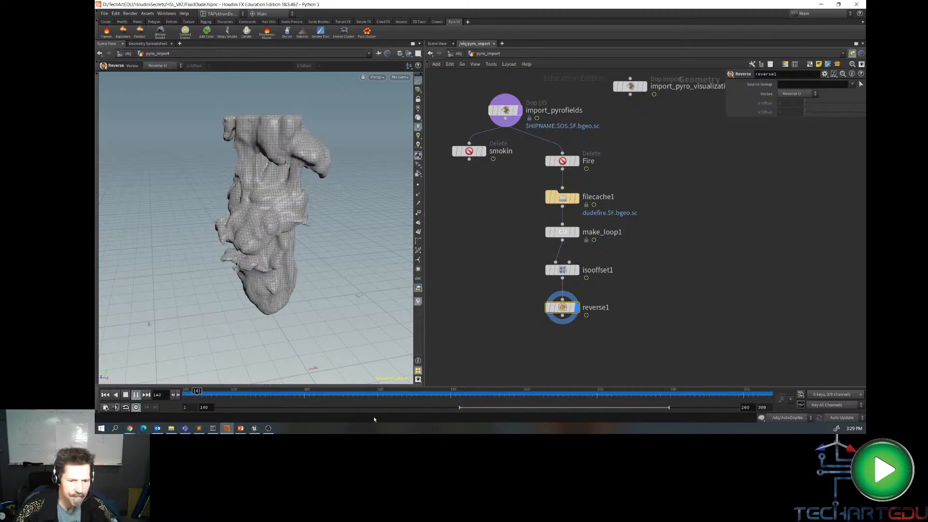
pyautogui.click(127, 396)
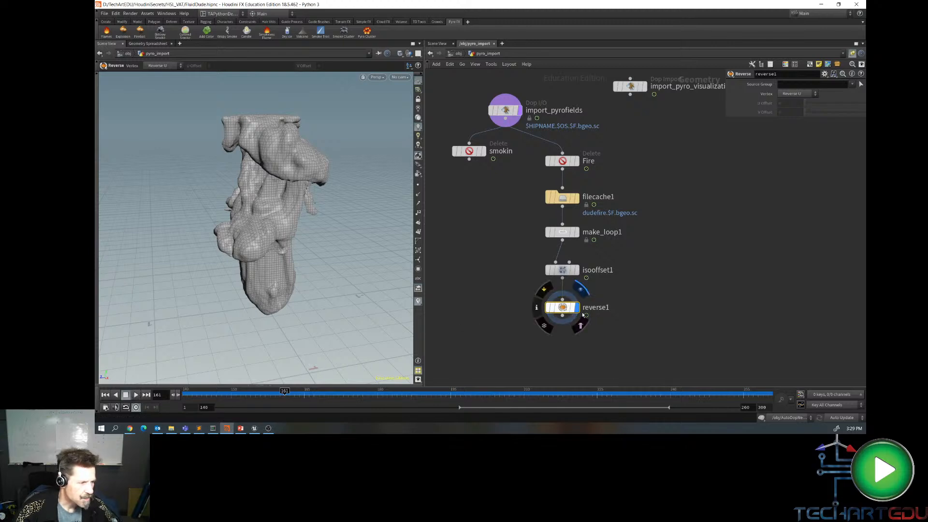
pyautogui.moveTo(562, 310); pyautogui.dragTo(561, 297)
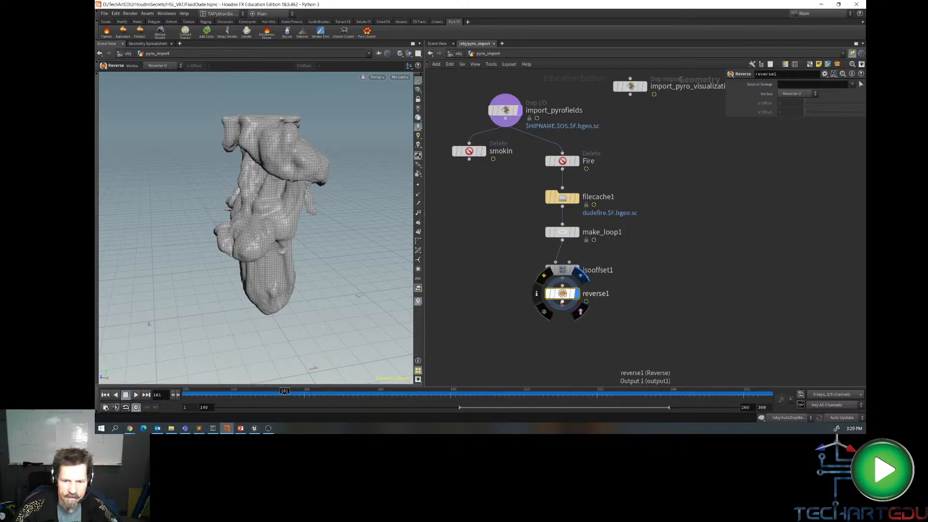
# - Add a Remesh node to the output of reverse1, align it beneath, and make it the displayed node
pyautogui.press('Tab')
pyautogui.write('rem')
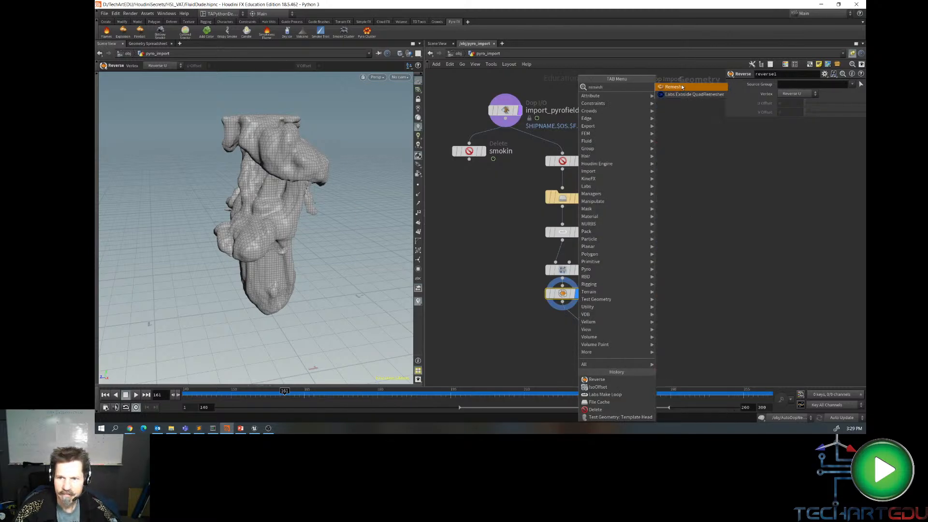
pyautogui.press('Return')
pyautogui.click(578, 327)
pyautogui.moveTo(575, 327); pyautogui.dragTo(559, 328)
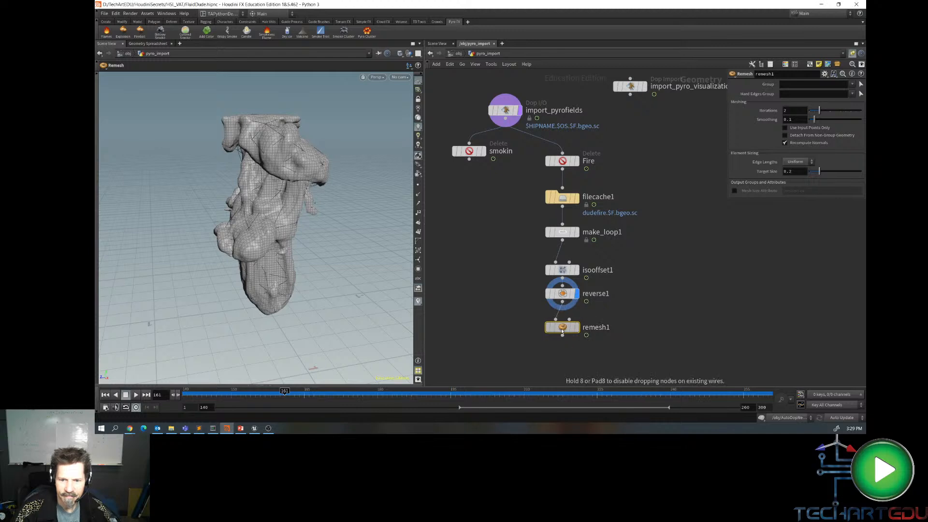
pyautogui.click(578, 328)
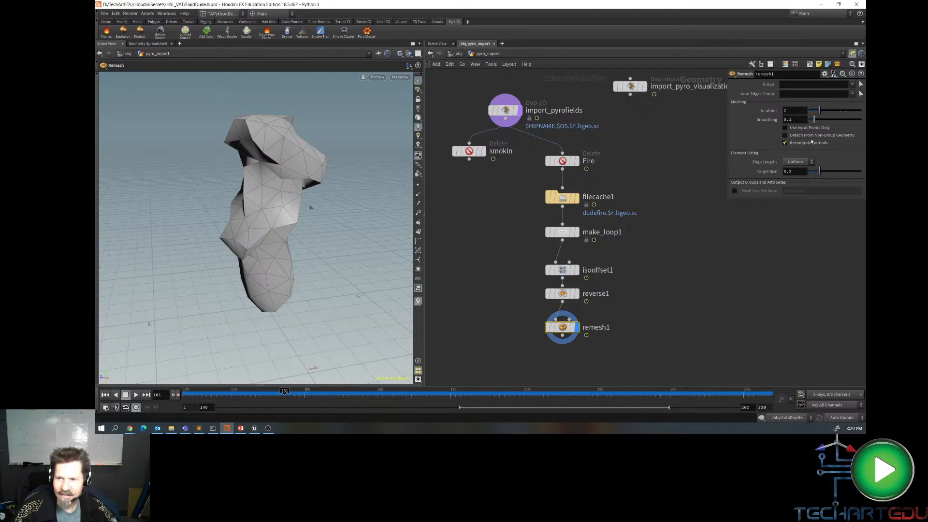
# - Set the Remesh node's Edge Lengths to Adaptive and its Iterations to 3
pyautogui.moveTo(820, 110); pyautogui.dragTo(835, 112)
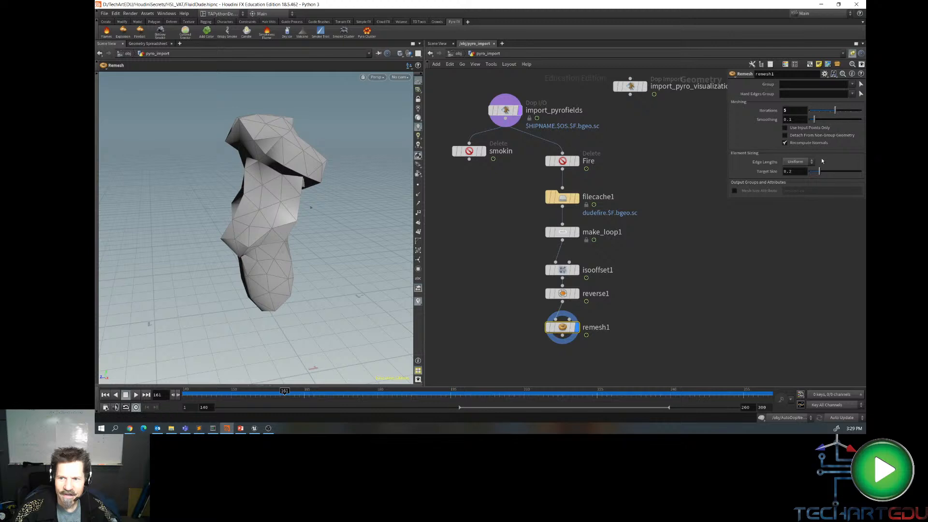
pyautogui.click(811, 162)
pyautogui.click(795, 175)
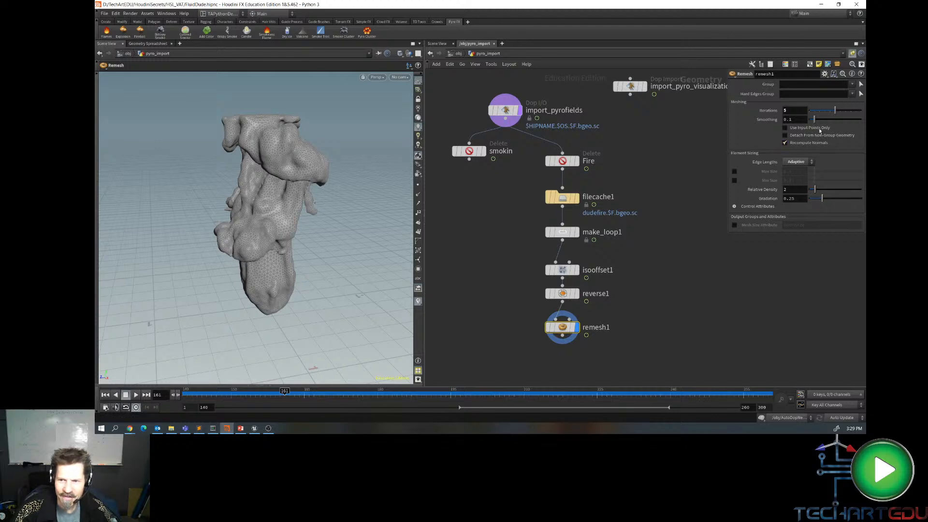
pyautogui.moveTo(835, 111); pyautogui.dragTo(824, 113)
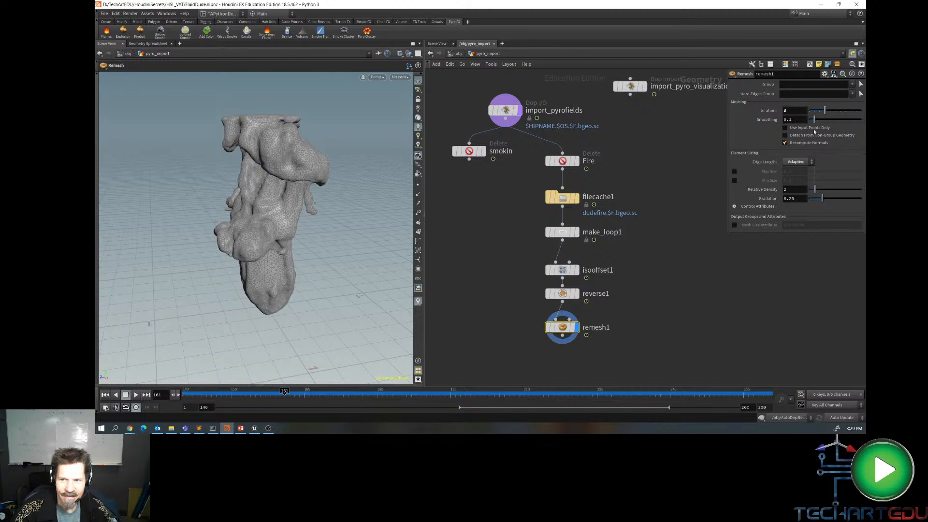
# - Set the Remesh node's Relative Density to 1 and Gradation to 0.837, and briefly play back the remeshed animation
pyautogui.click(801, 191)
pyautogui.write('1')
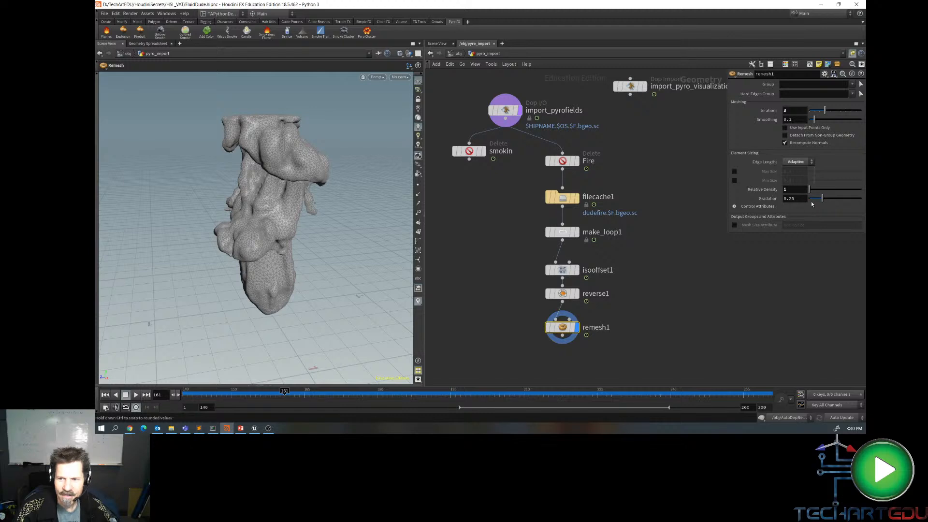
pyautogui.moveTo(822, 199); pyautogui.dragTo(847, 199)
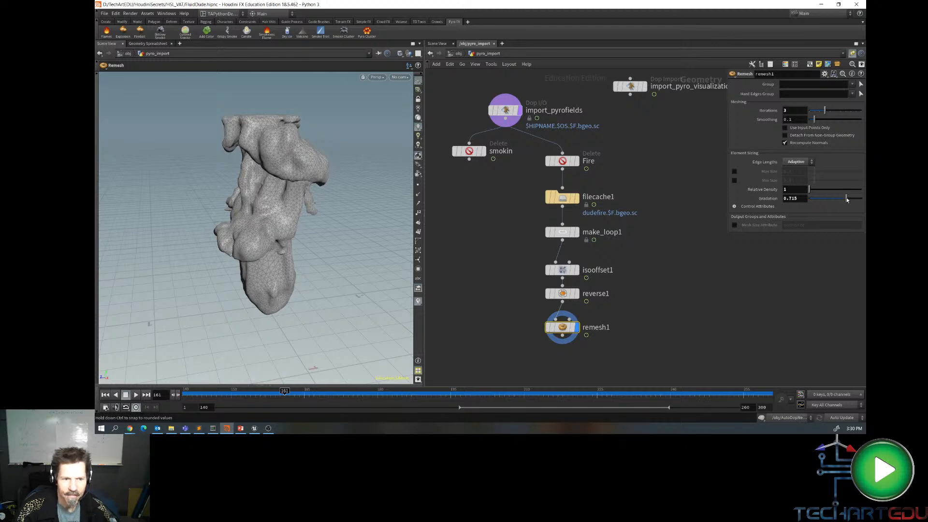
pyautogui.click(853, 198)
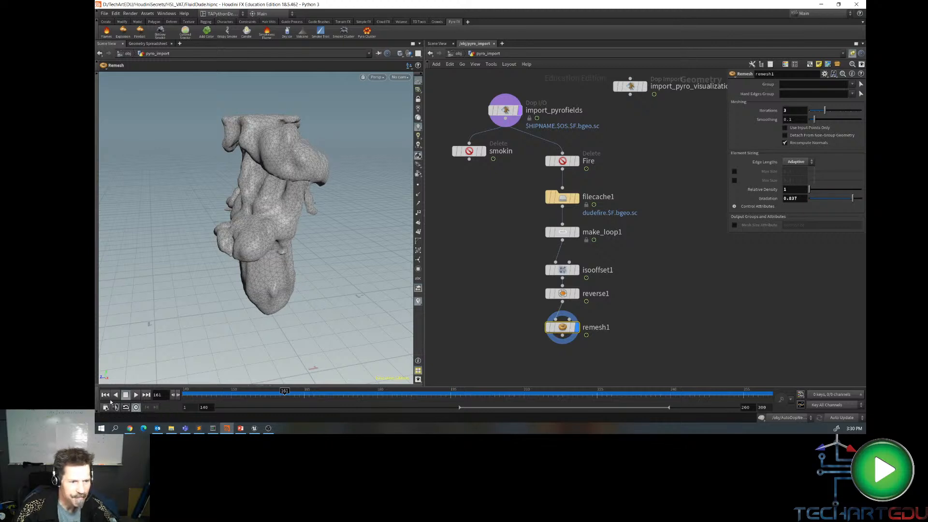
pyautogui.click(136, 395)
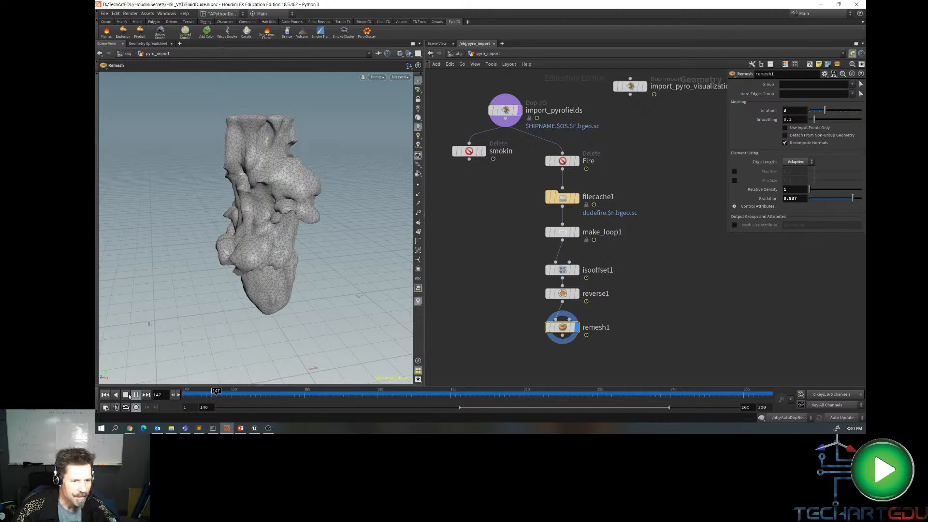
pyautogui.click(127, 395)
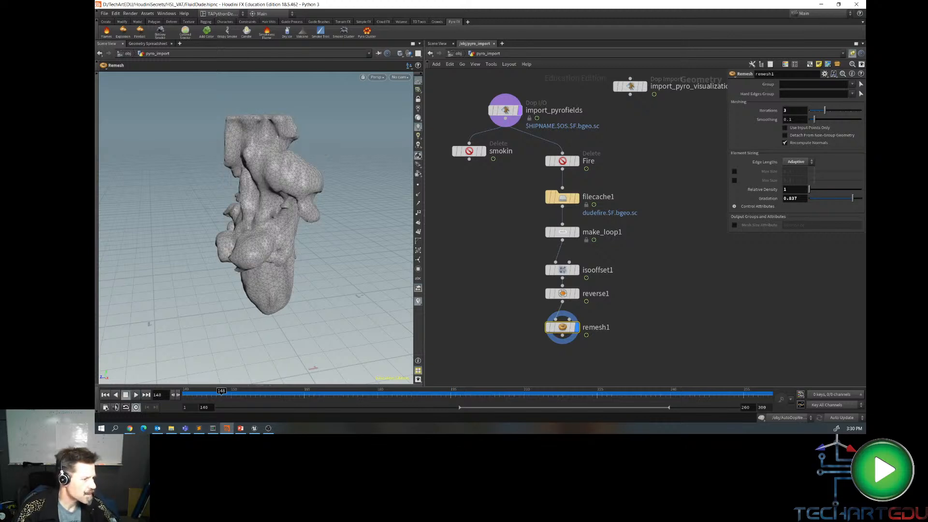
# - Add an Attribute Blur node to the output of remesh1, align it beneath, and make it the displayed node
pyautogui.hotkey('alt', 'Tab')
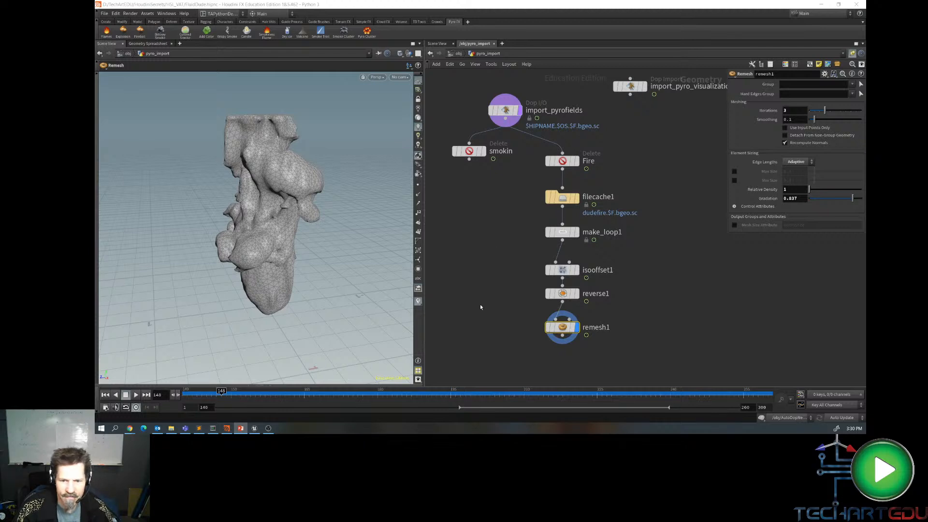
pyautogui.moveTo(485, 287); pyautogui.dragTo(503, 199, button='middle')
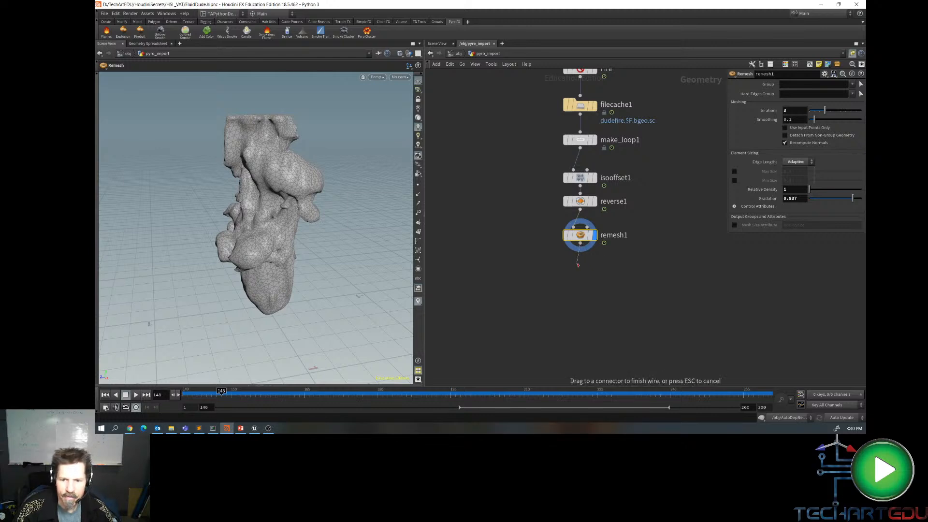
pyautogui.press('Tab')
pyautogui.write('attr')
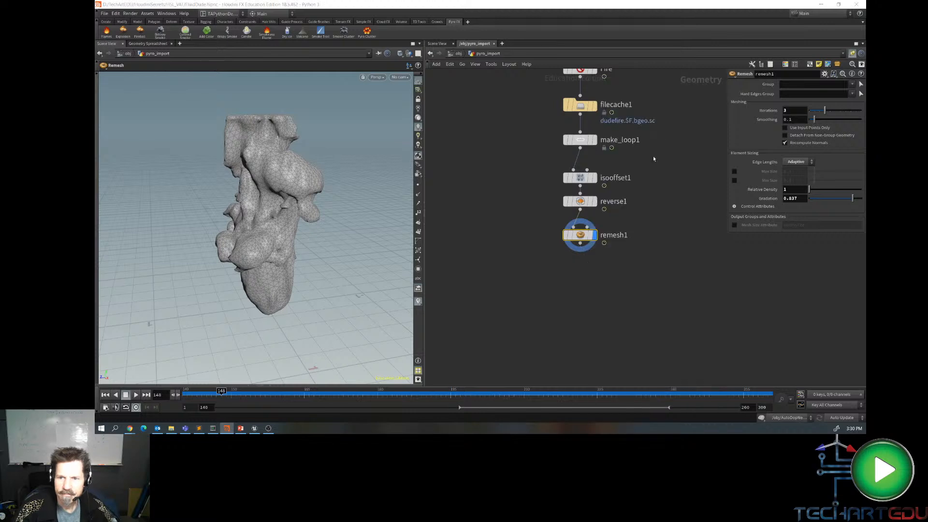
pyautogui.click(660, 109)
pyautogui.moveTo(591, 270); pyautogui.dragTo(583, 271)
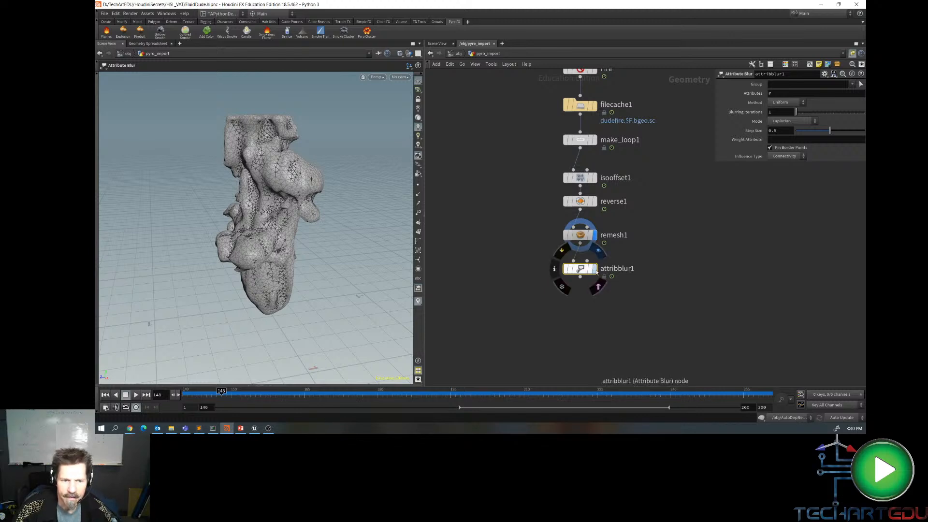
pyautogui.click(599, 251)
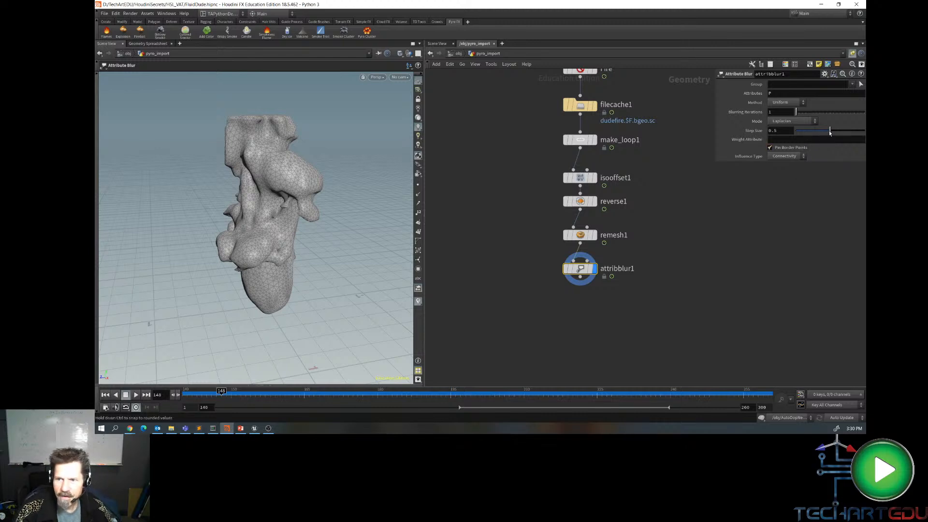
# - Set the Attribute Blur node's Step Size to 0.083 and briefly play back the smoothed mesh
pyautogui.moveTo(830, 130); pyautogui.dragTo(801, 141)
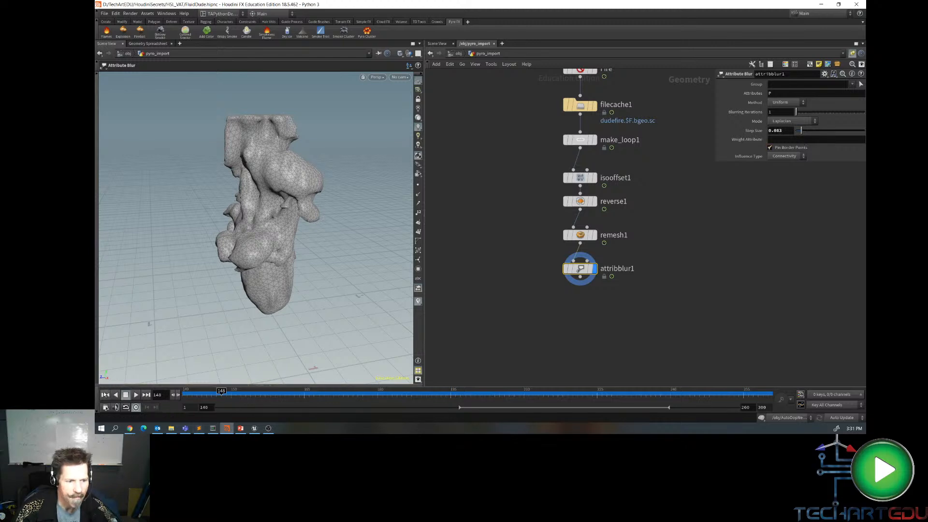
pyautogui.click(136, 395)
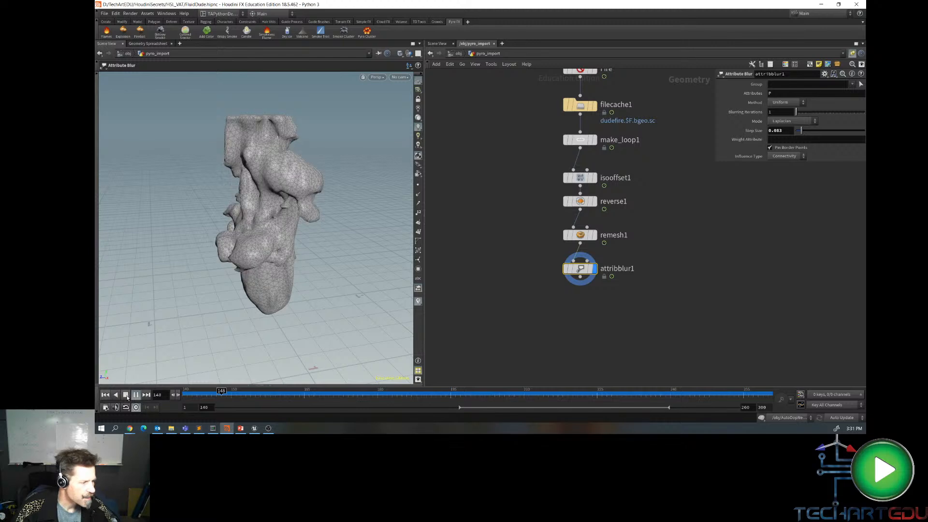
pyautogui.click(126, 395)
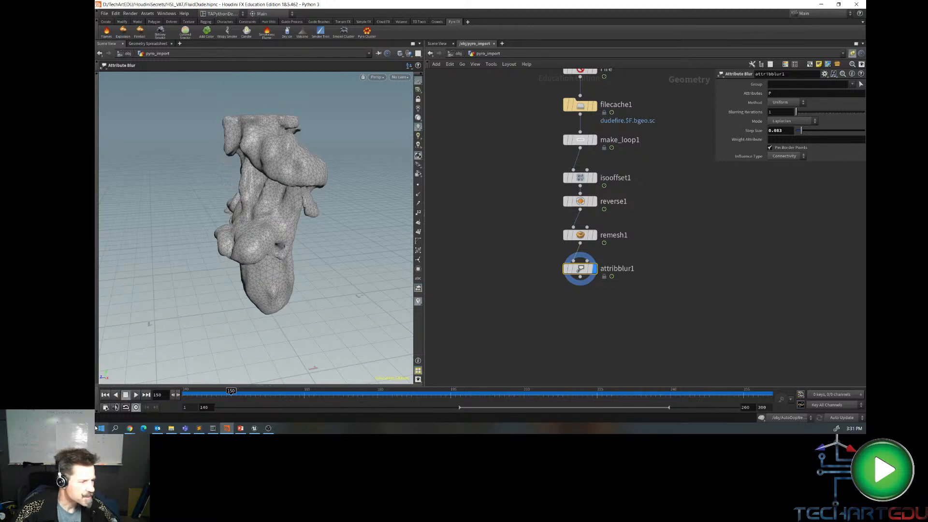
pyautogui.hotkey('alt', 'Tab')
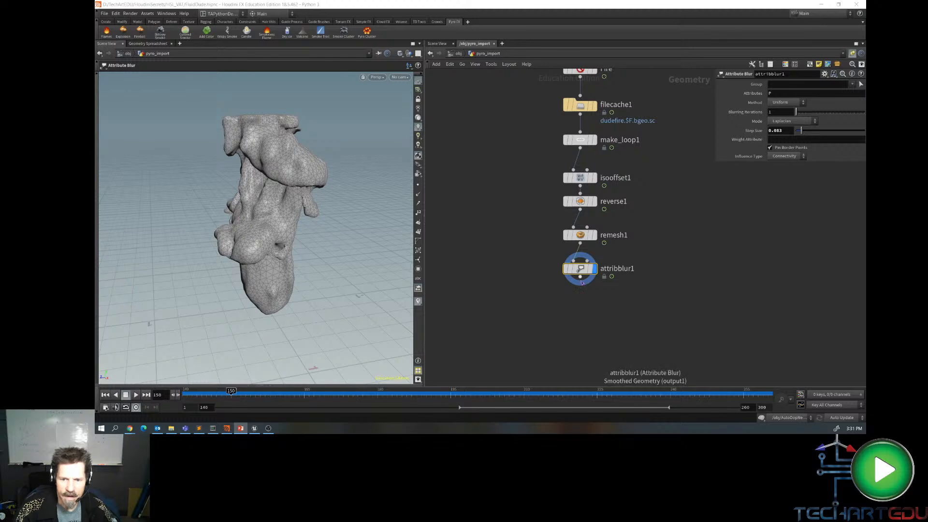
pyautogui.hotkey('alt', 'Tab')
# - Add a PolyReduce node to the output of attribblur1 and turn on its display and template flags
pyautogui.press('Tab')
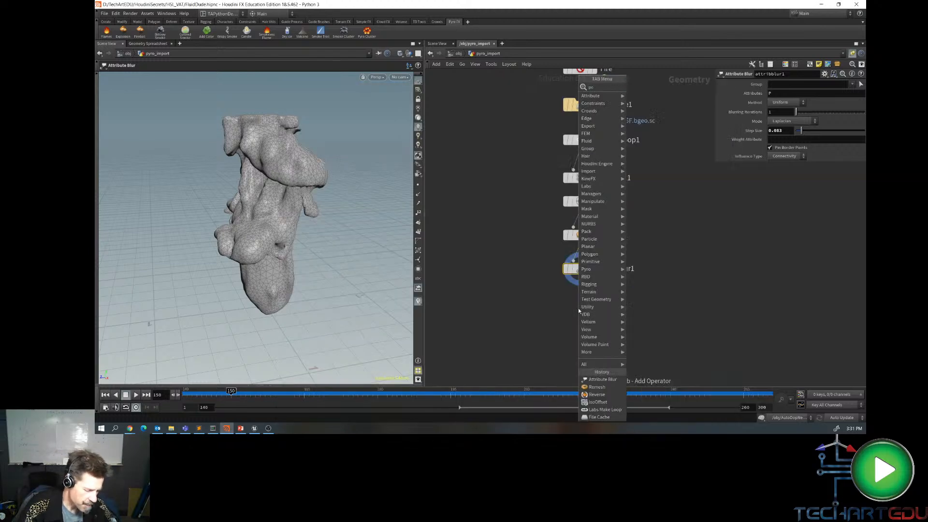
pyautogui.write('polyred')
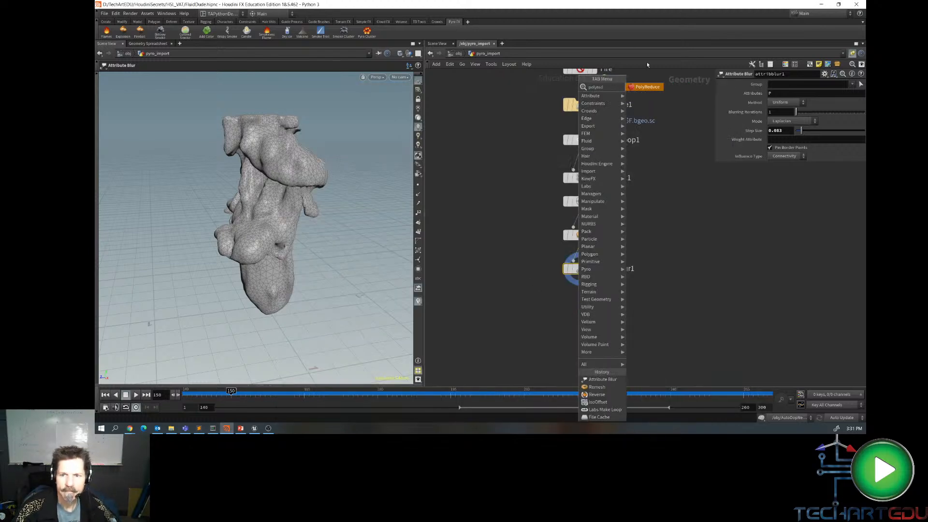
pyautogui.click(647, 88)
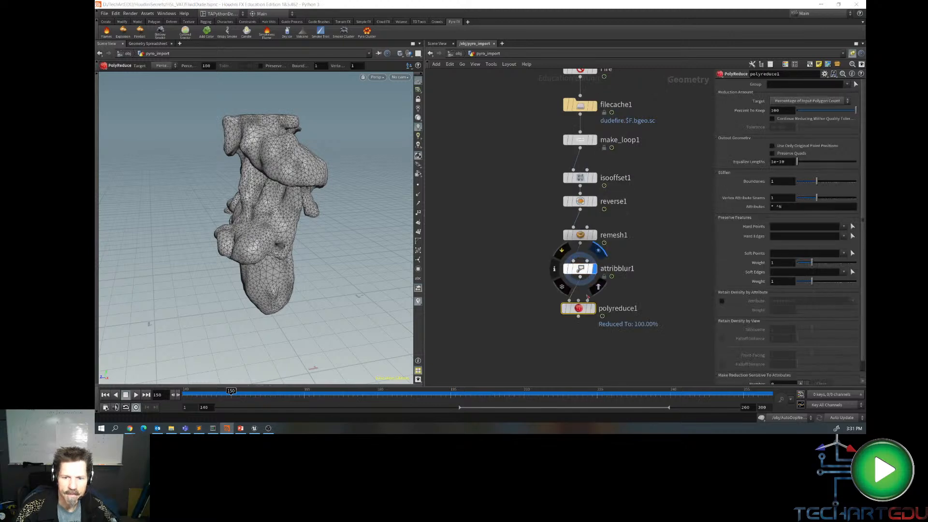
pyautogui.click(592, 309)
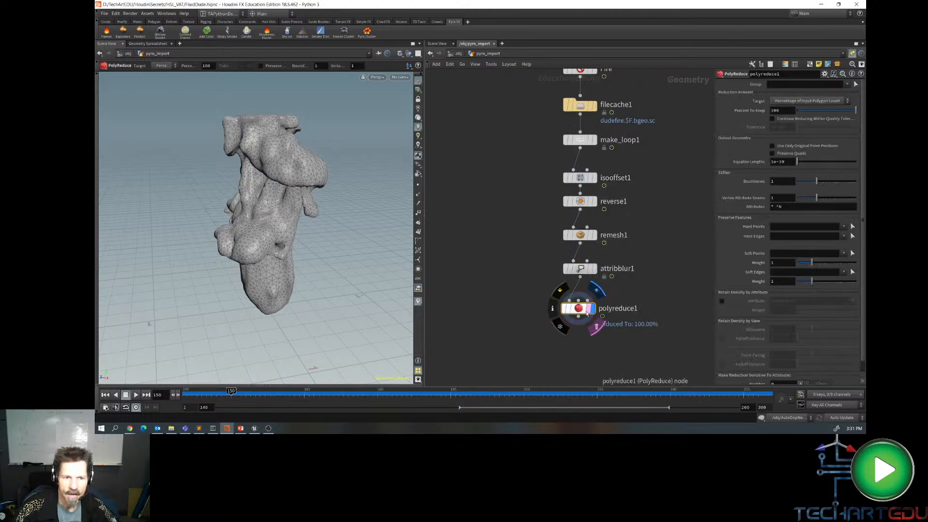
pyautogui.click(596, 326)
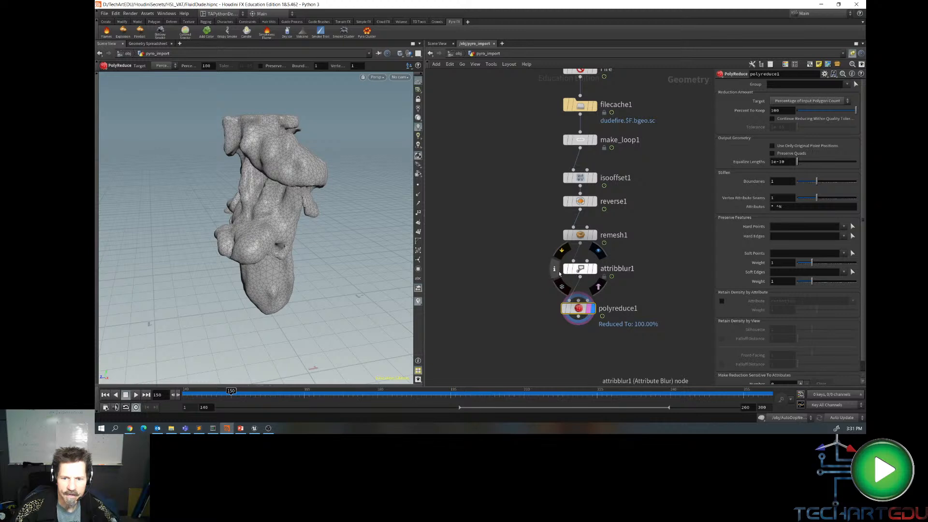
# - Try the PolyReduce Target as Output Polygon Count with Number To Keep at 1180
pyautogui.moveTo(559, 273)
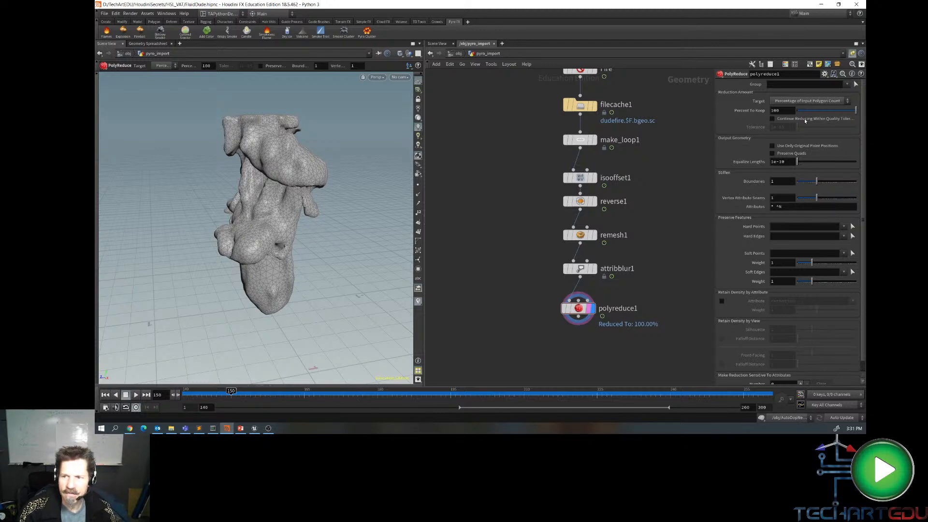
pyautogui.click(839, 101)
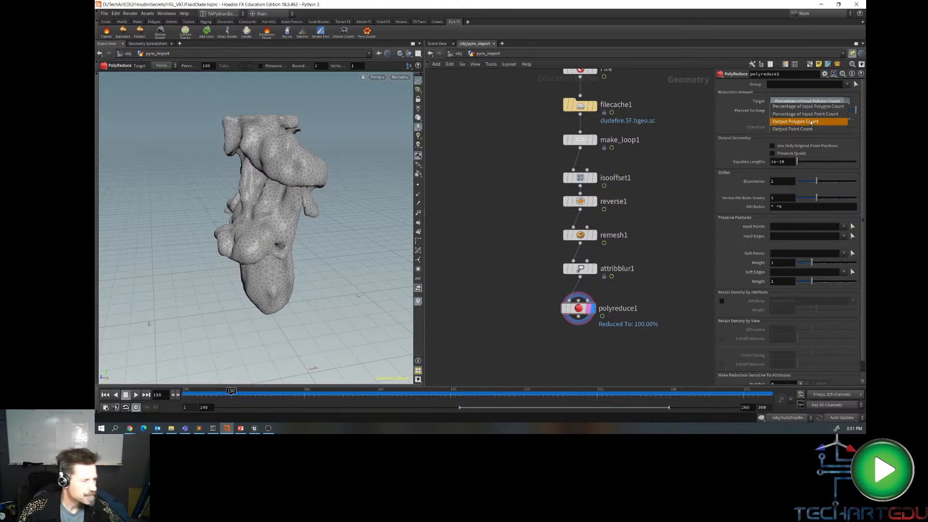
pyautogui.click(812, 122)
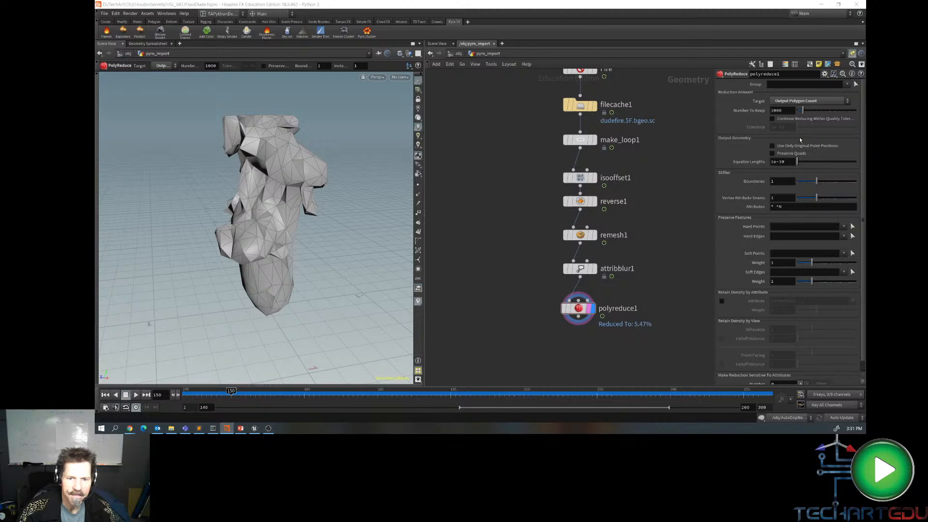
pyautogui.moveTo(801, 110)
pyautogui.mouseDown()
pyautogui.moveTo(815, 111)
pyautogui.moveTo(804, 111)
pyautogui.mouseUp()
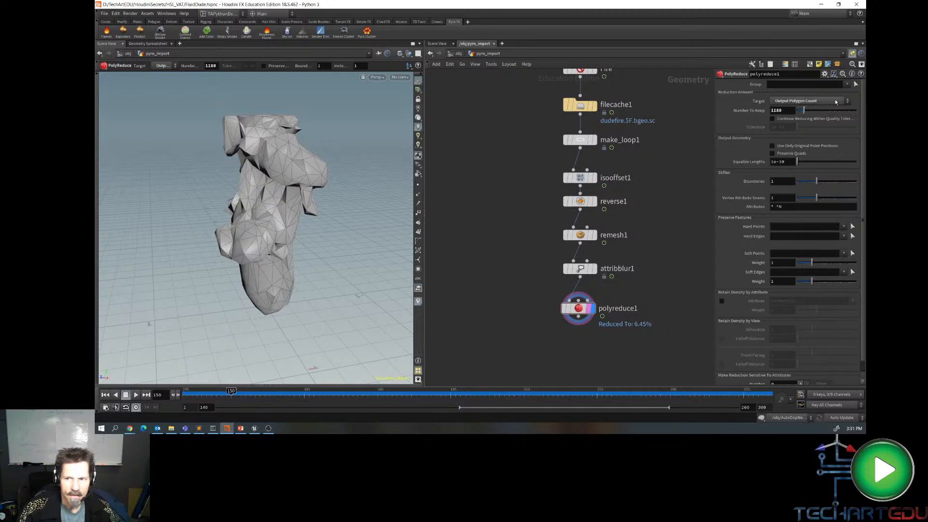
# - Set the PolyReduce Target to Output Point Count with Number To Keep at 2514, and start playing back the reduced mesh
pyautogui.click(847, 100)
pyautogui.click(813, 129)
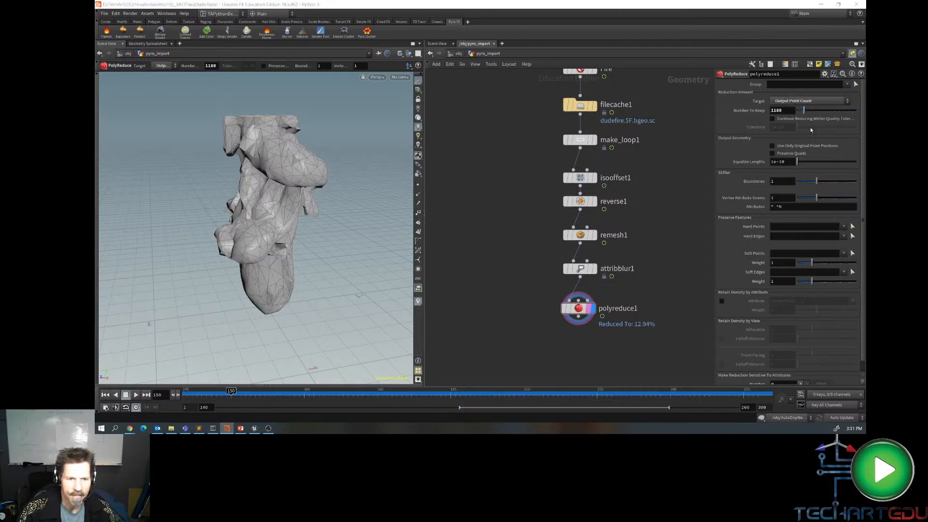
pyautogui.moveTo(805, 112); pyautogui.dragTo(812, 113)
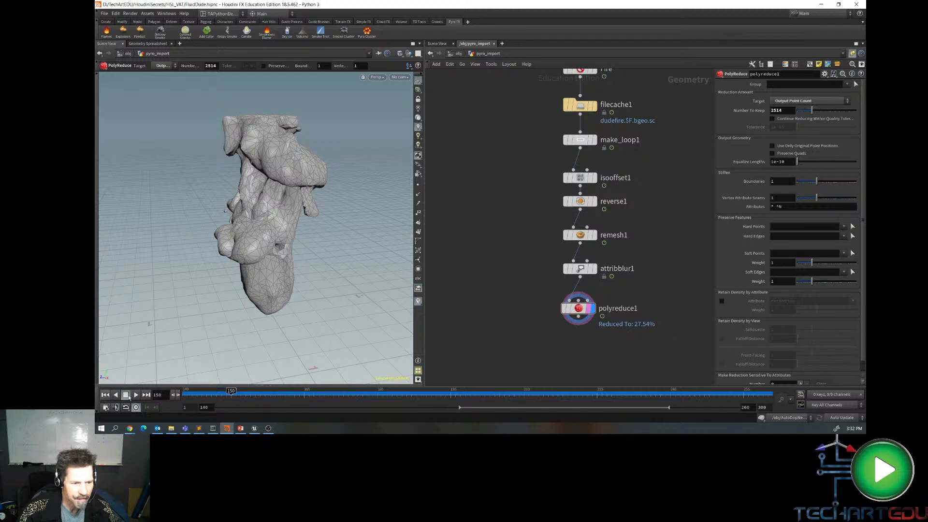
pyautogui.click(136, 395)
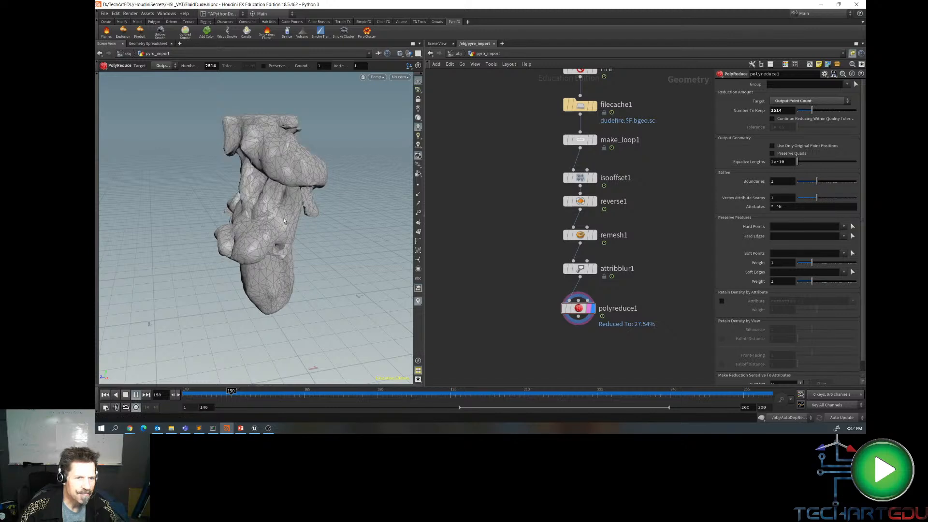
# - Stop the playback of the reduced mesh and return to the first frame of the range
pyautogui.click(128, 395)
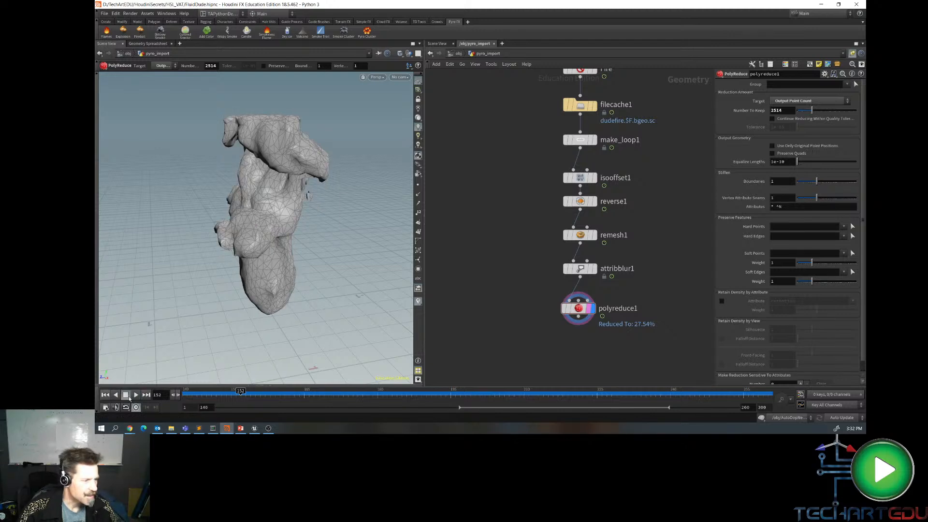
pyautogui.click(105, 394)
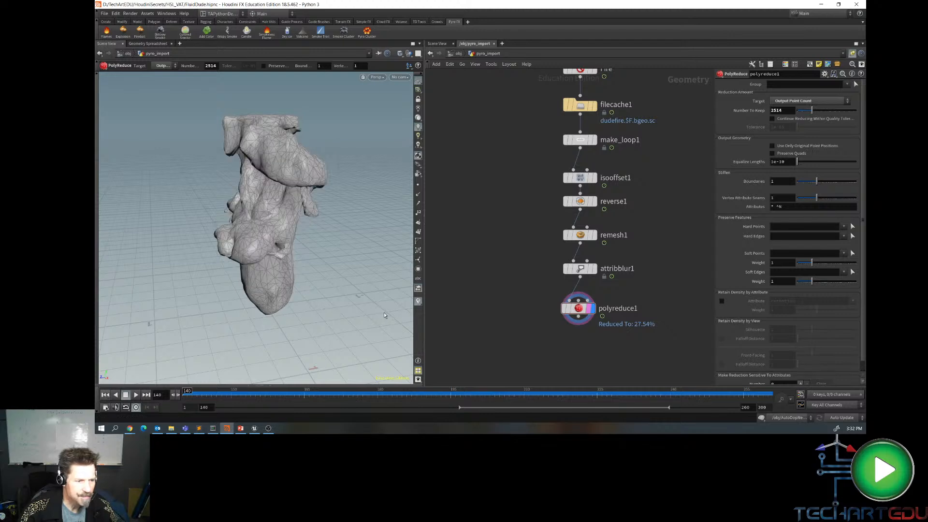
pyautogui.scroll(3, 547, 332)
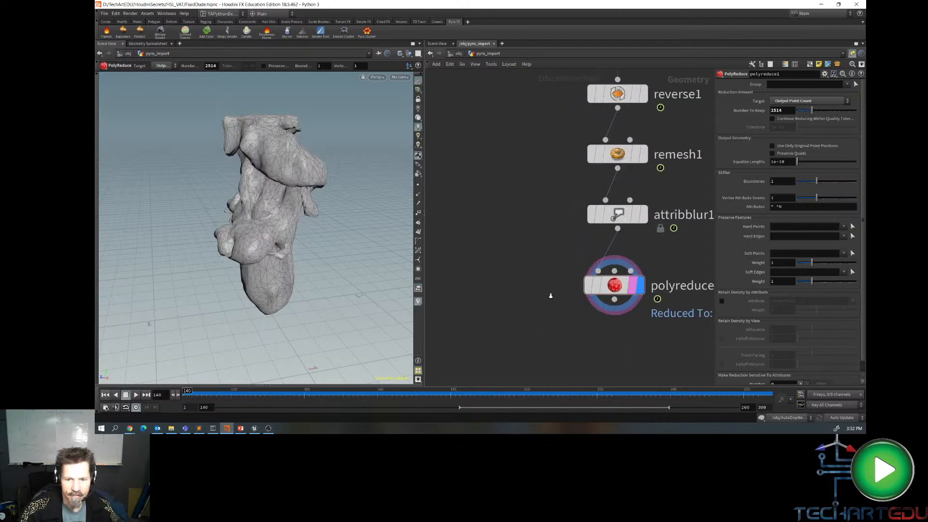
pyautogui.scroll(-5, 549, 295)
pyautogui.scroll(2, 533, 328)
# - Add a Normal node below polyreduce1, display it, and set it to add normals to Points
pyautogui.moveTo(564, 318); pyautogui.dragTo(579, 331)
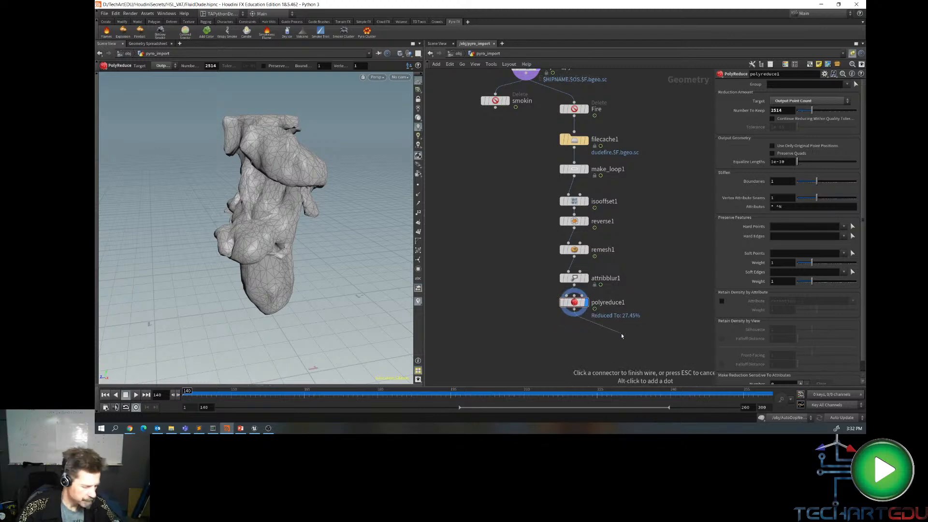
pyautogui.press('Tab')
pyautogui.write('normal')
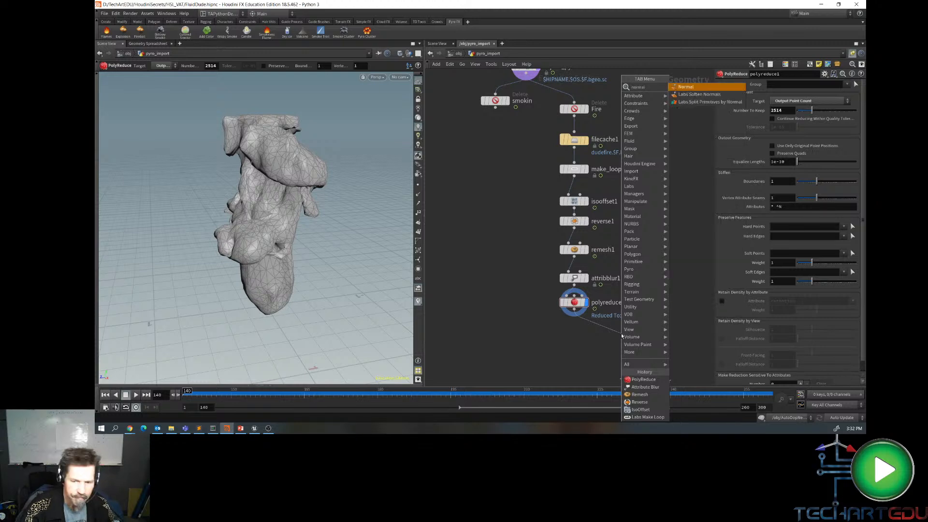
pyautogui.press('Return')
pyautogui.click(622, 336)
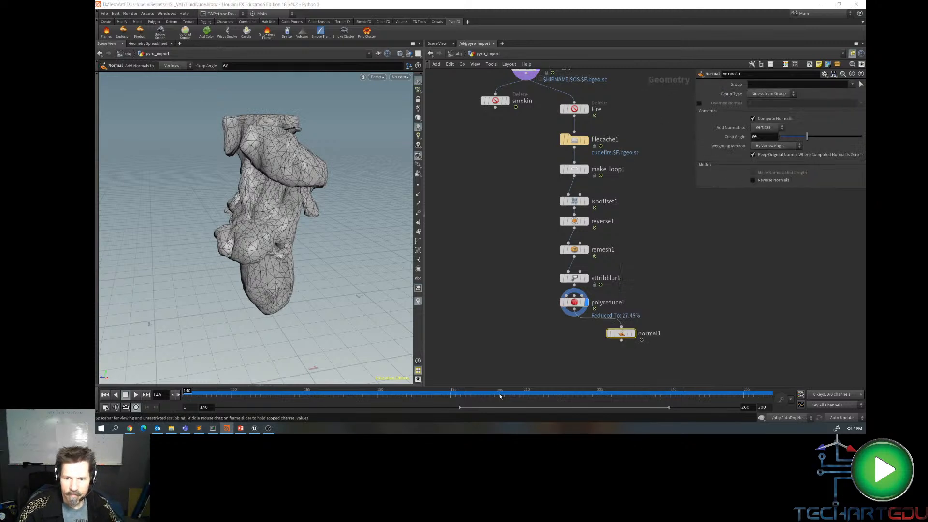
pyautogui.moveTo(628, 341); pyautogui.dragTo(586, 333)
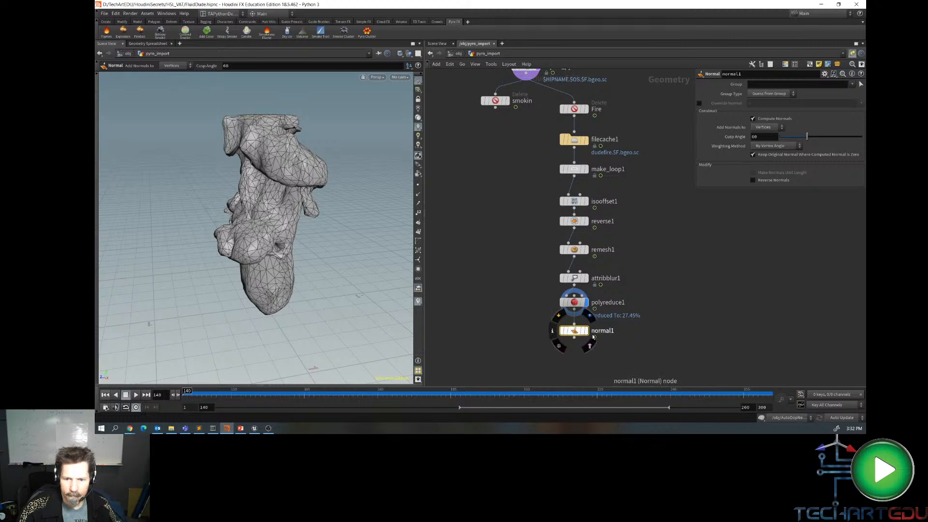
pyautogui.click(587, 333)
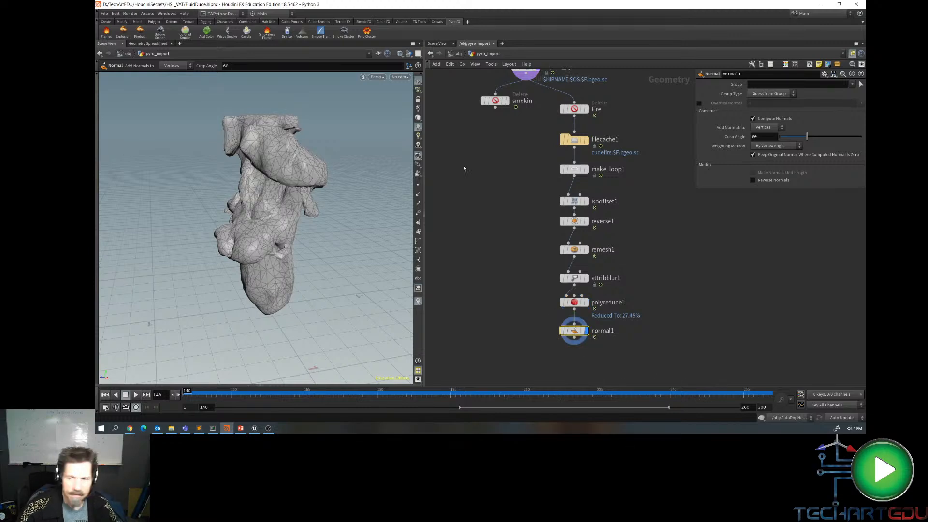
pyautogui.click(782, 128)
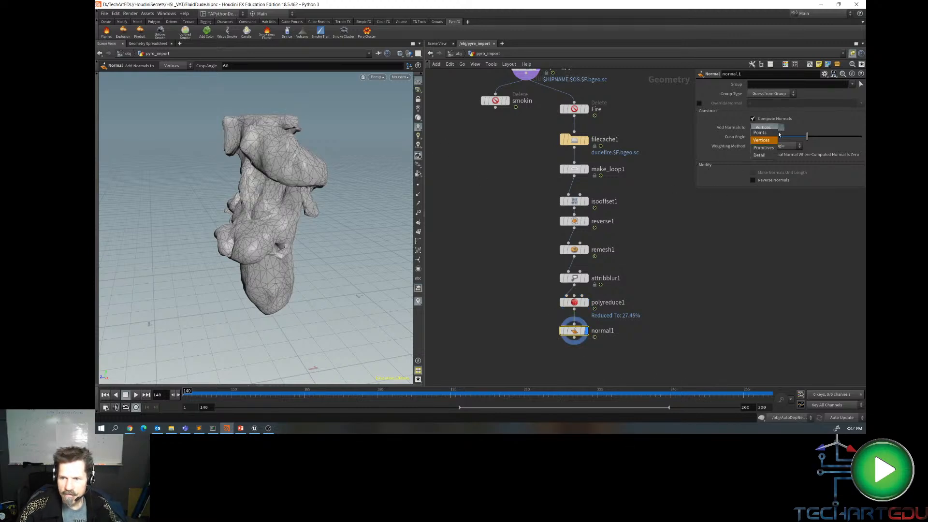
pyautogui.click(765, 126)
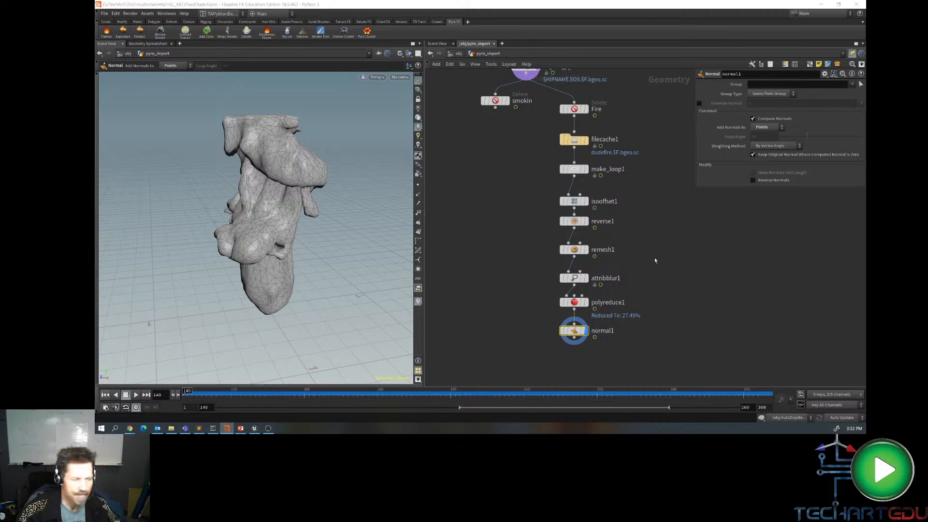
# - Add an Attribute from Volume node to the output of normal1
pyautogui.click(575, 338)
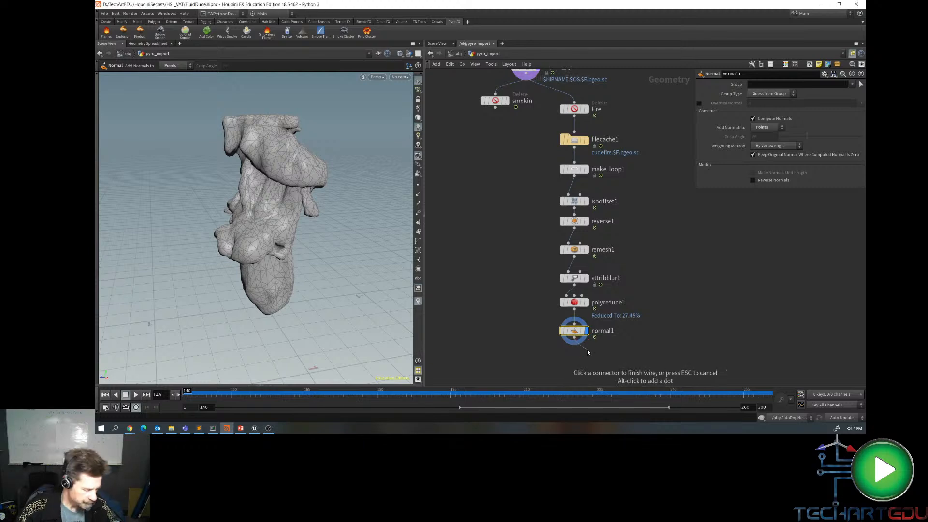
pyautogui.press('Tab')
pyautogui.write('attr')
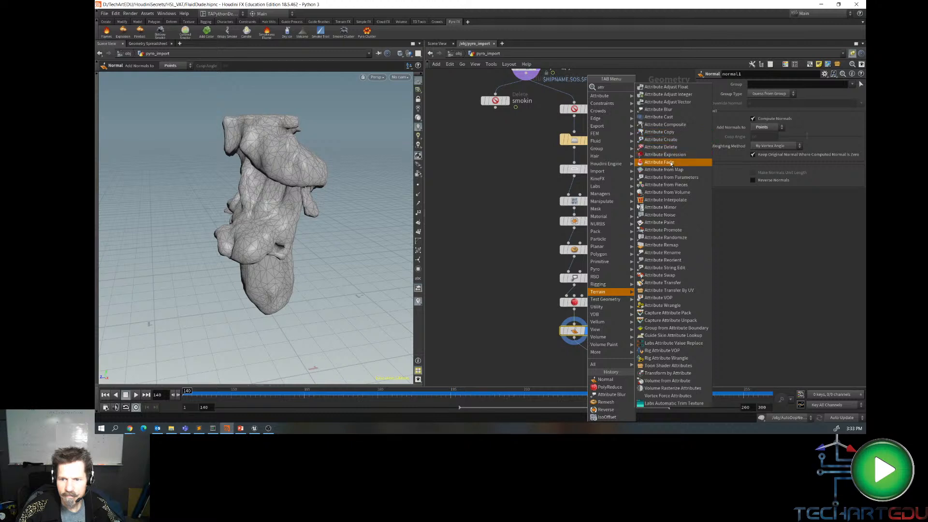
pyautogui.click(667, 192)
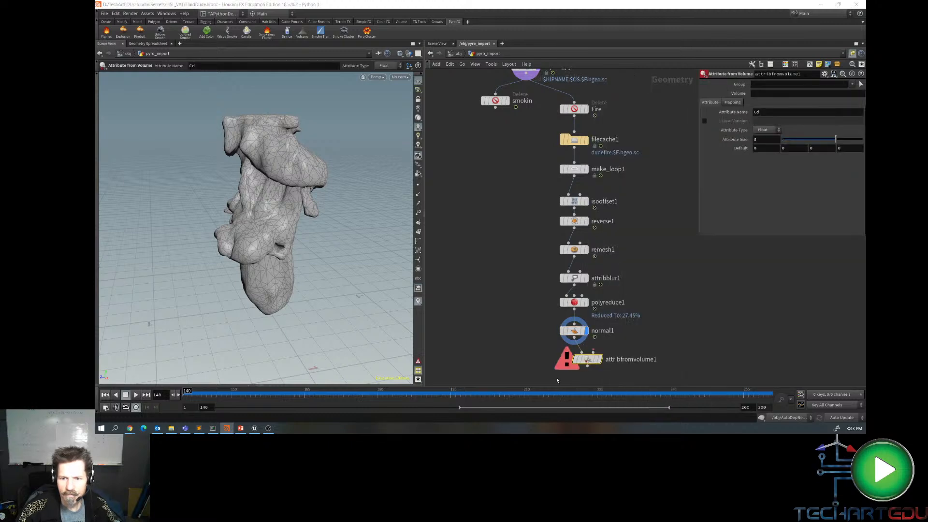
pyautogui.moveTo(593, 361); pyautogui.dragTo(583, 361)
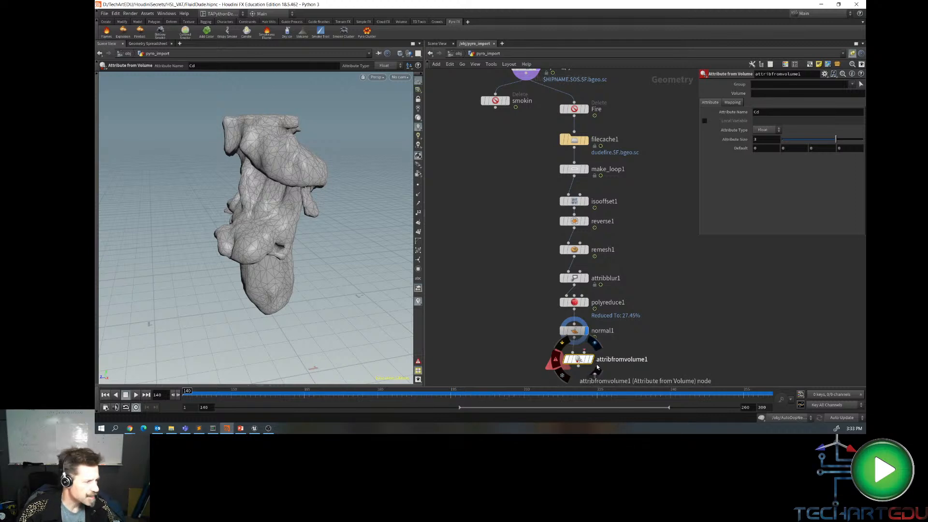
# - Move filecache1 aside, wire its output into the second input of attribfromvolume1, and display the Attribute from Volume node
pyautogui.moveTo(580, 361); pyautogui.dragTo(603, 359)
pyautogui.scroll(-3, 655, 240)
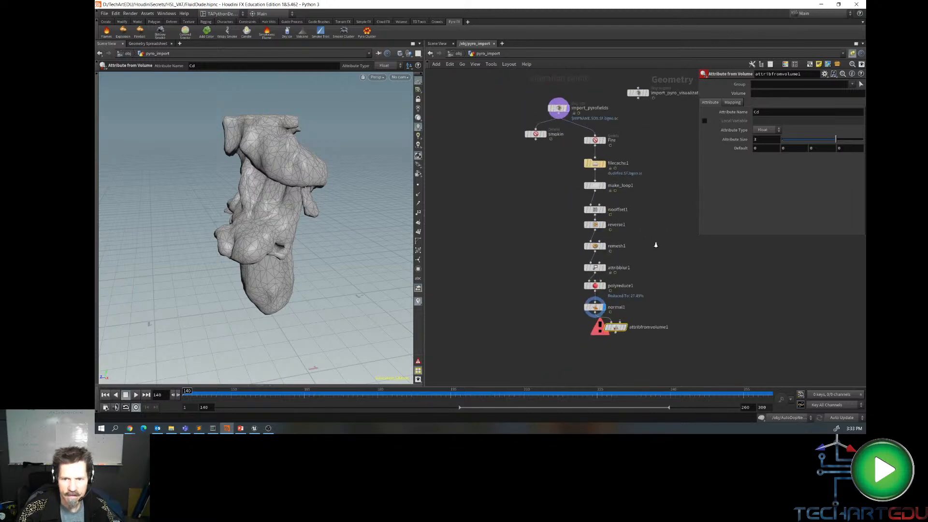
pyautogui.moveTo(559, 107)
pyautogui.mouseDown()
pyautogui.moveTo(625, 116)
pyautogui.moveTo(556, 99)
pyautogui.mouseUp()
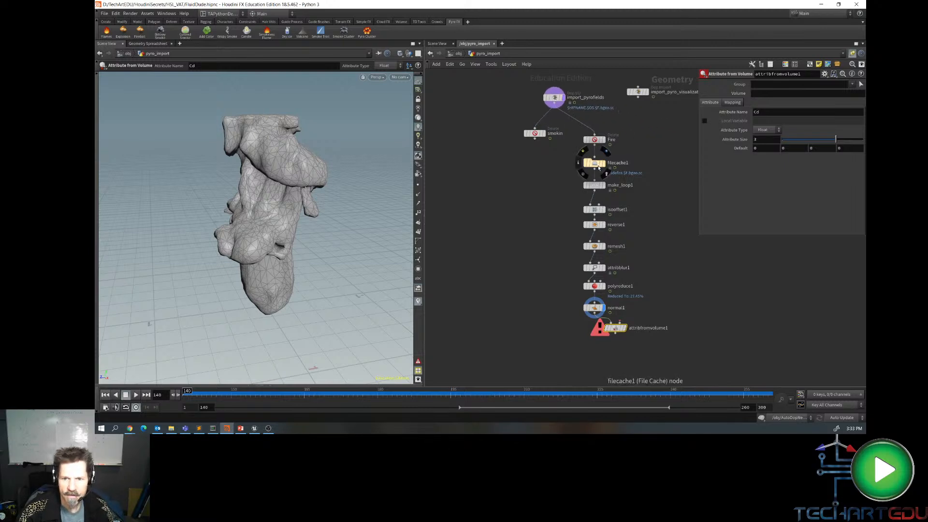
pyautogui.moveTo(599, 167); pyautogui.dragTo(627, 329)
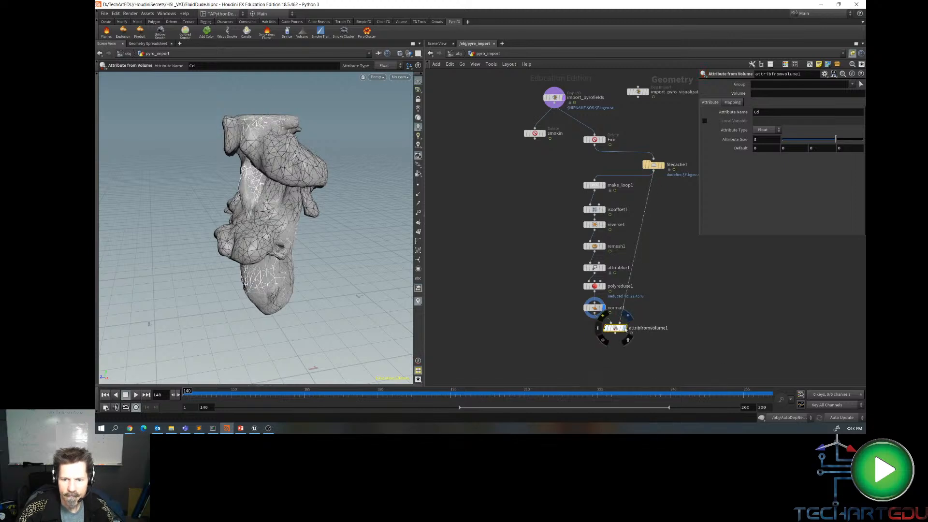
pyautogui.click(626, 329)
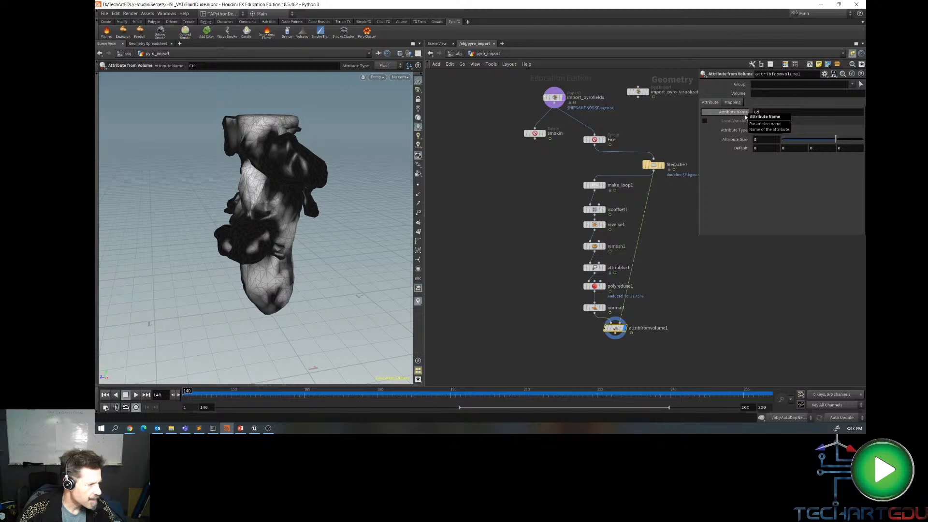
# - Set the Attribute from Volume node's Volume to heat
pyautogui.click(758, 93)
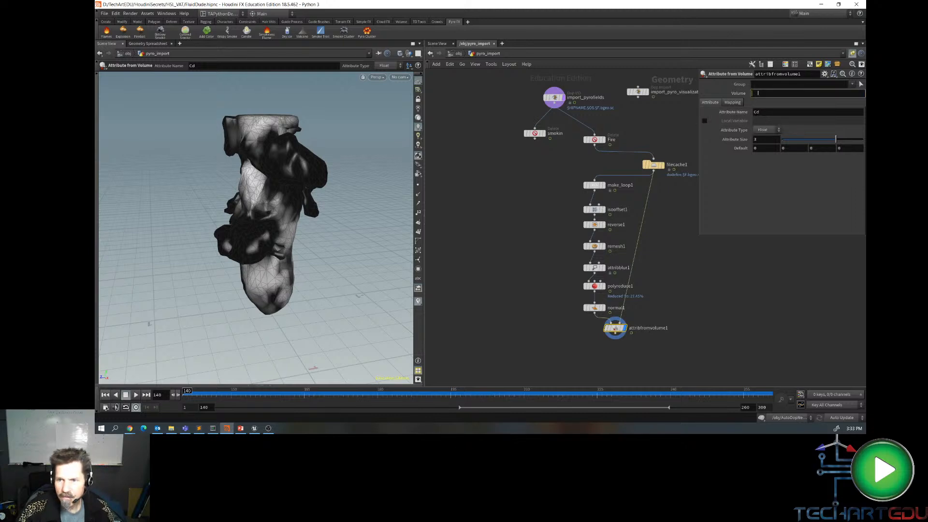
pyautogui.write('heat')
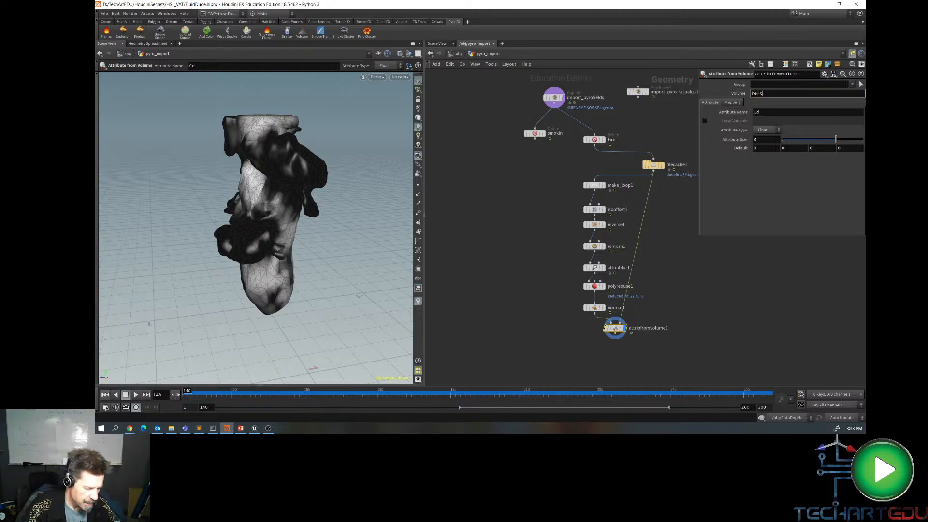
pyautogui.press('Return')
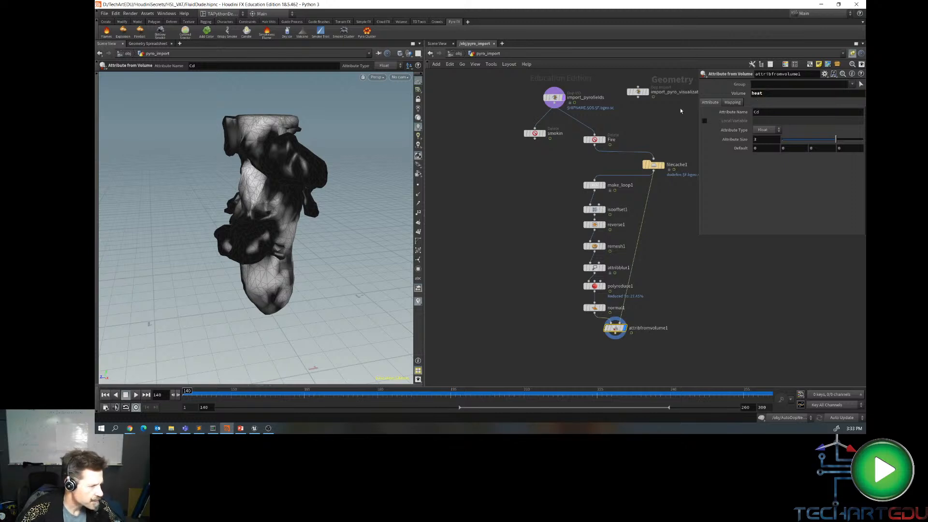
# - Raise the upper Input Range value in the mapping settings of attribfromvolume1
pyautogui.click(732, 102)
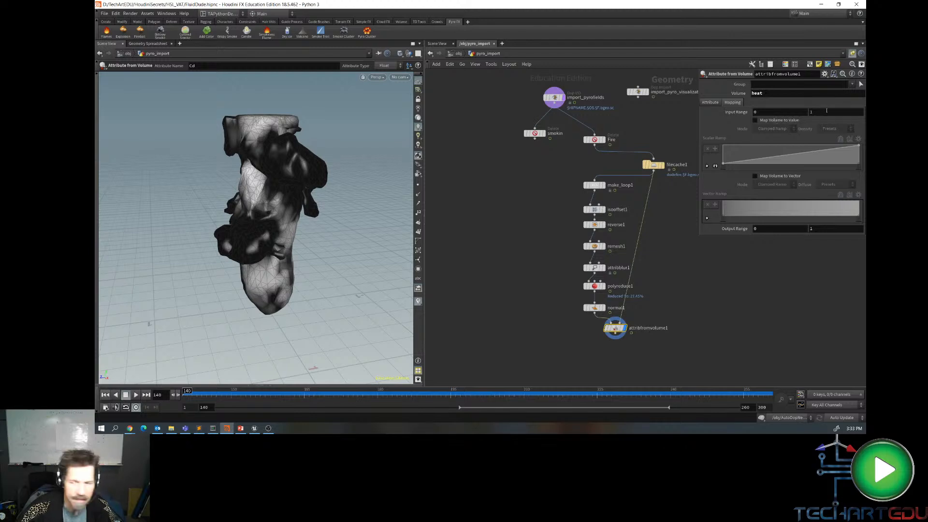
pyautogui.click(813, 113)
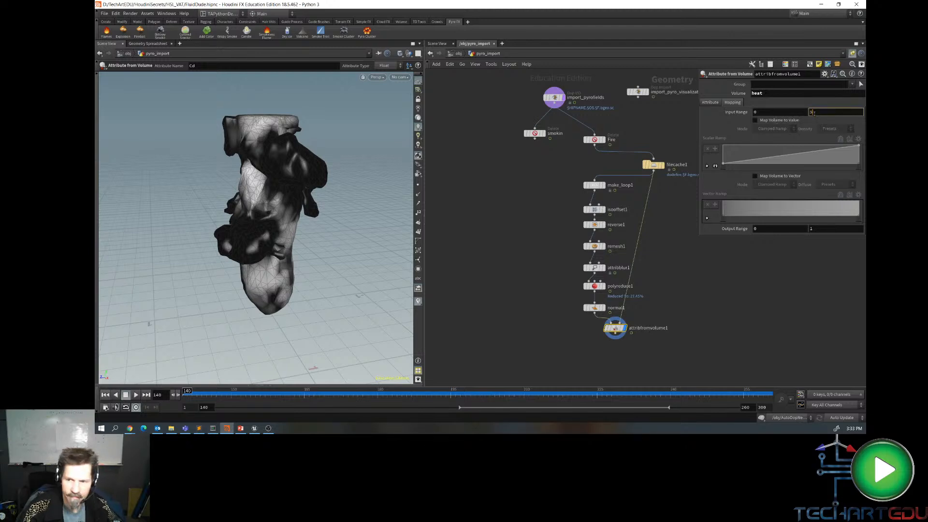
pyautogui.press('Return')
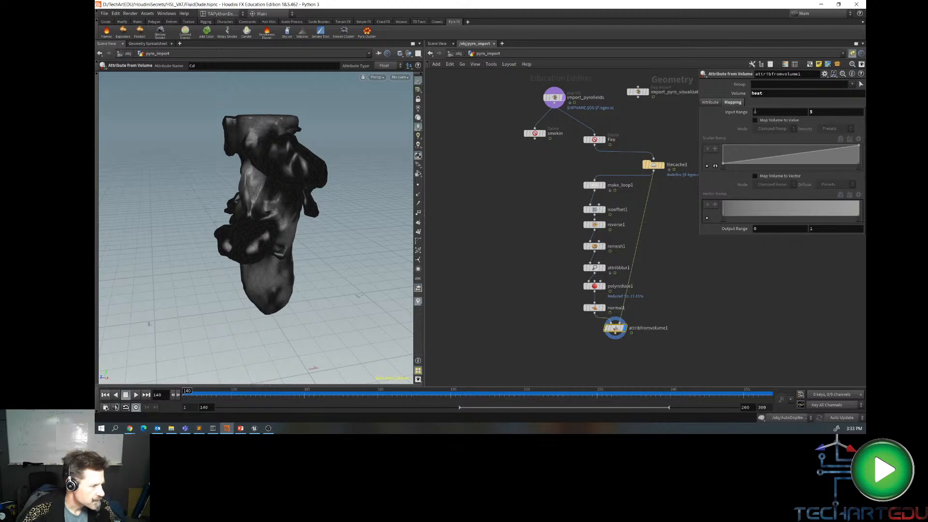
pyautogui.moveTo(732, 112)
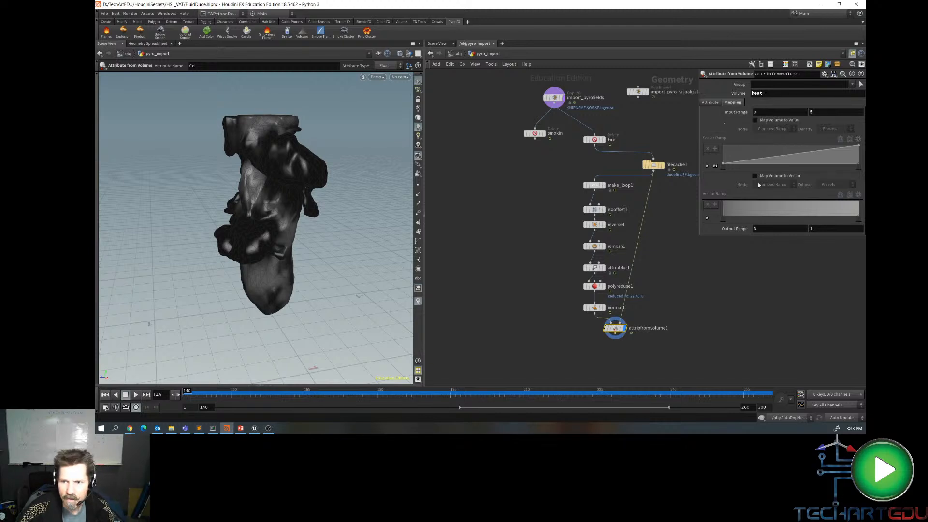
# - Enable Map Volume to Value and try shifting the first point of the scalar ramp, leaving it at the ramp's start
pyautogui.click(756, 120)
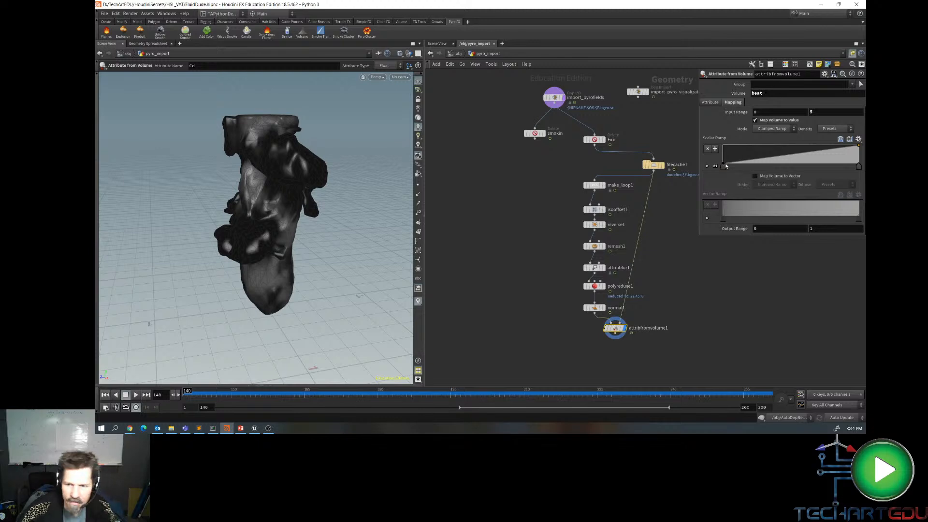
pyautogui.moveTo(723, 166)
pyautogui.mouseDown()
pyautogui.moveTo(749, 167)
pyautogui.moveTo(709, 165)
pyautogui.mouseUp()
pyautogui.moveTo(730, 166); pyautogui.dragTo(723, 166)
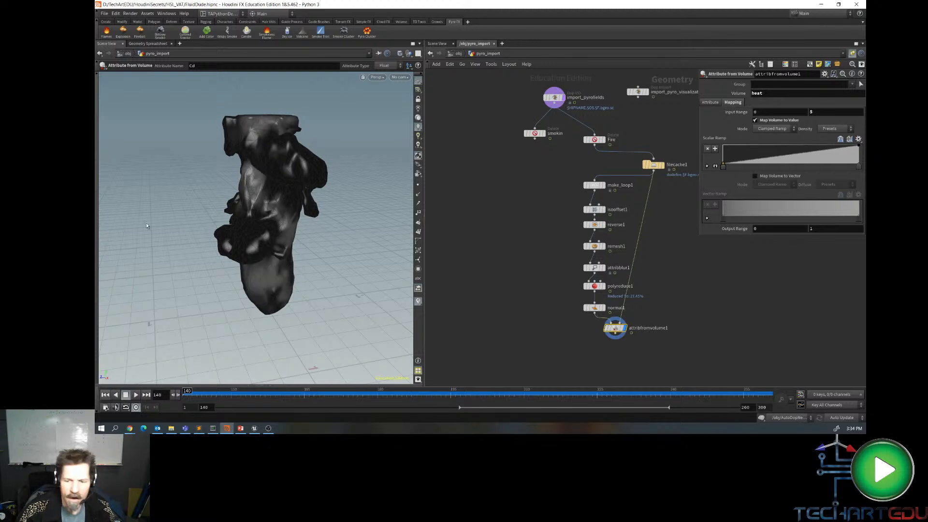
# - Add a File Cache node to the output of attribfromvolume1 and turn on its display flag
pyautogui.moveTo(520, 306); pyautogui.dragTo(491, 242, button='middle')
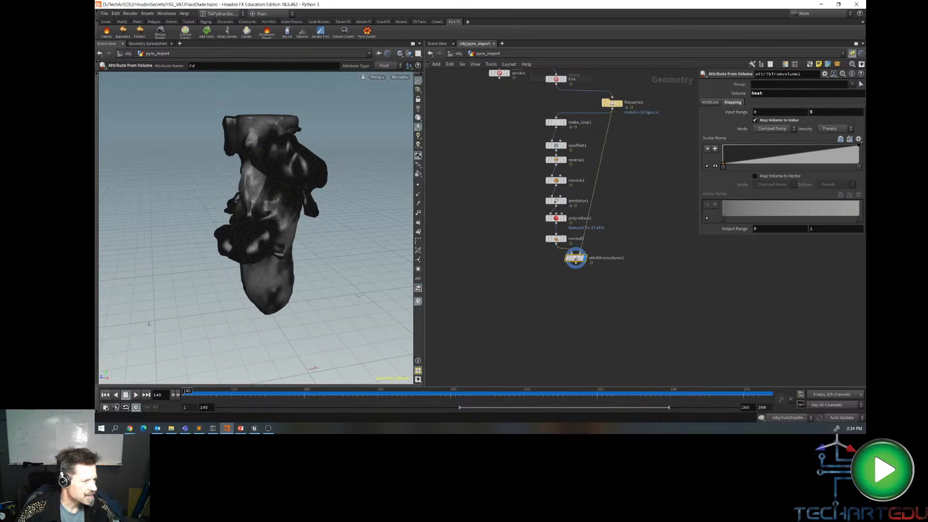
pyautogui.hotkey('alt', 'Tab')
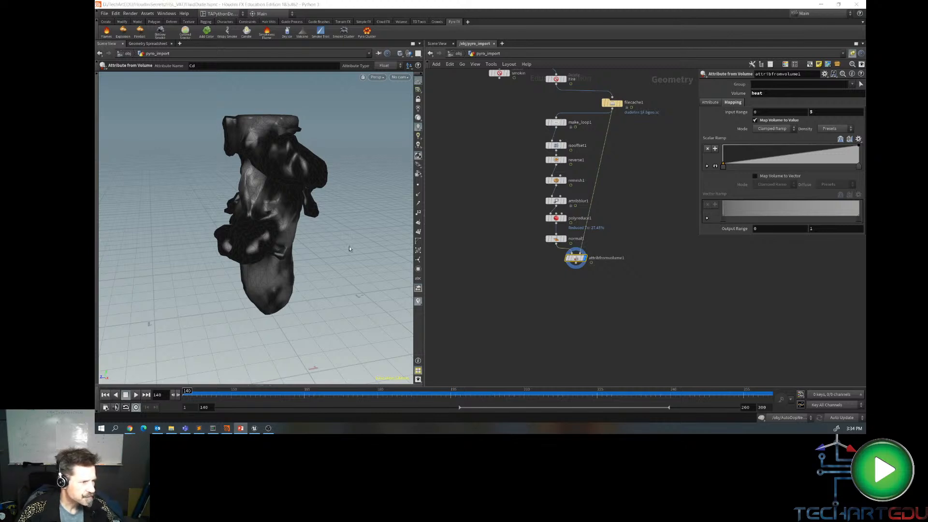
pyautogui.hotkey('alt', 'Tab')
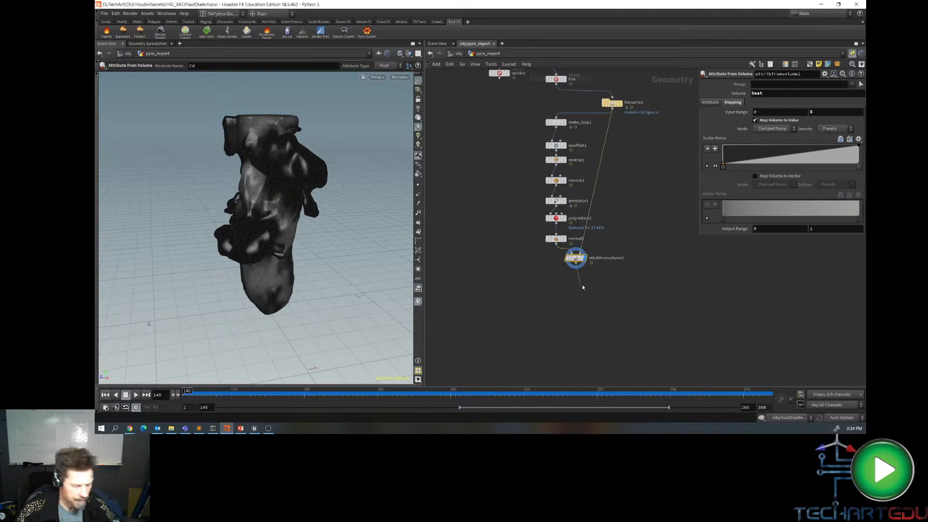
pyautogui.press('Tab')
pyautogui.write('fil')
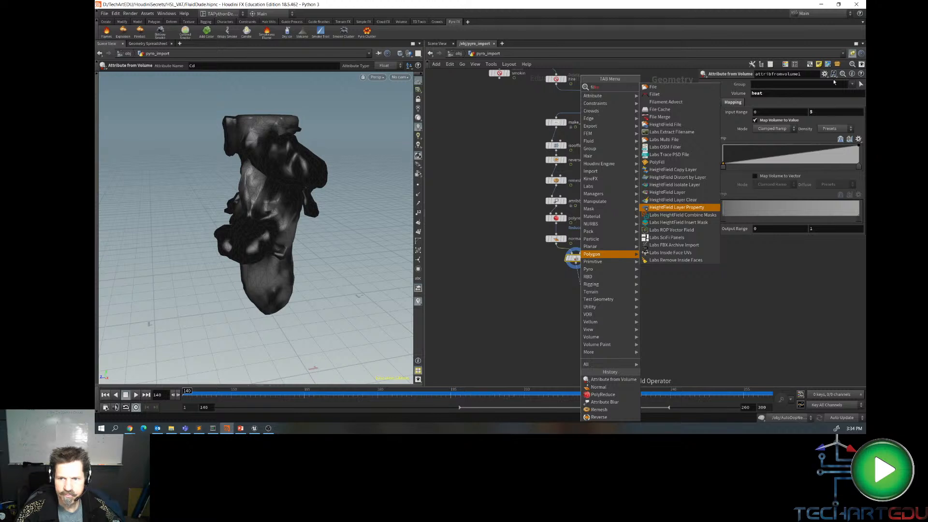
pyautogui.click(669, 109)
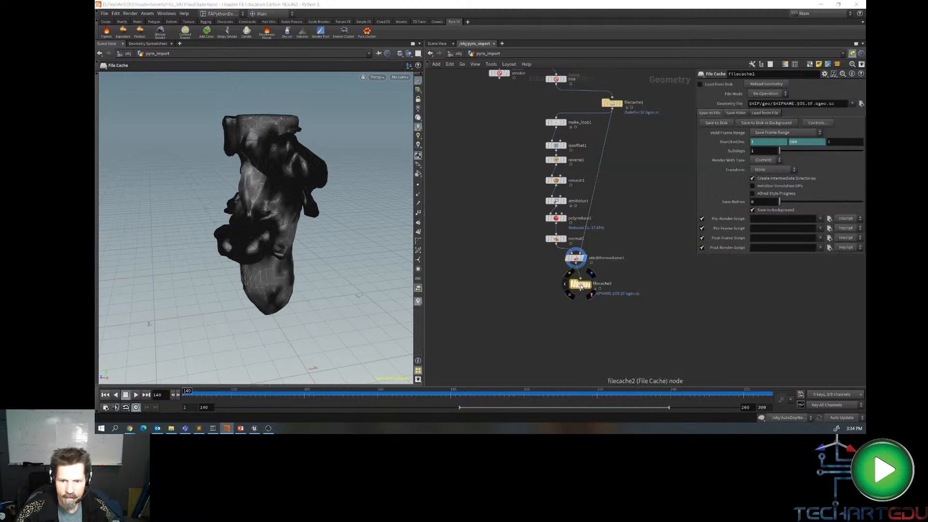
pyautogui.click(584, 286)
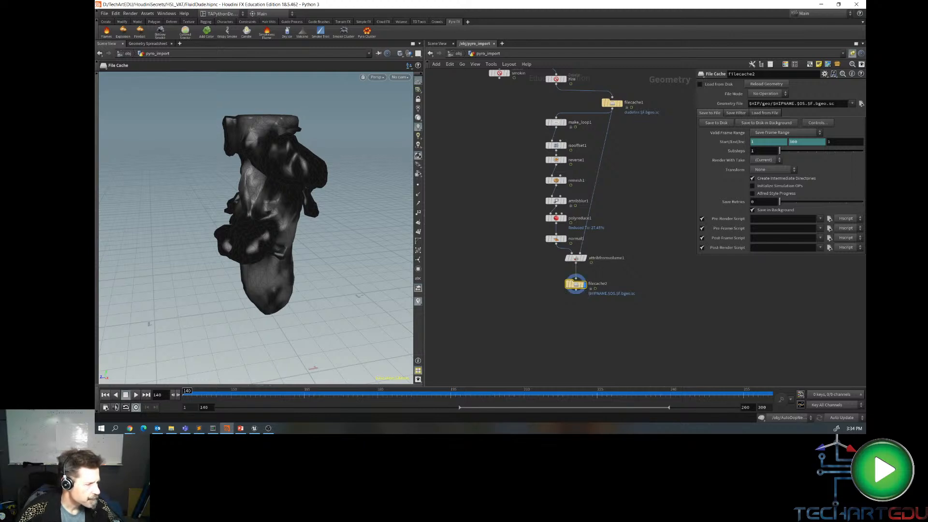
# - Enable Load from Disk on filecache1, the cache that reads the dudefire files
pyautogui.hotkey('alt', 'Tab')
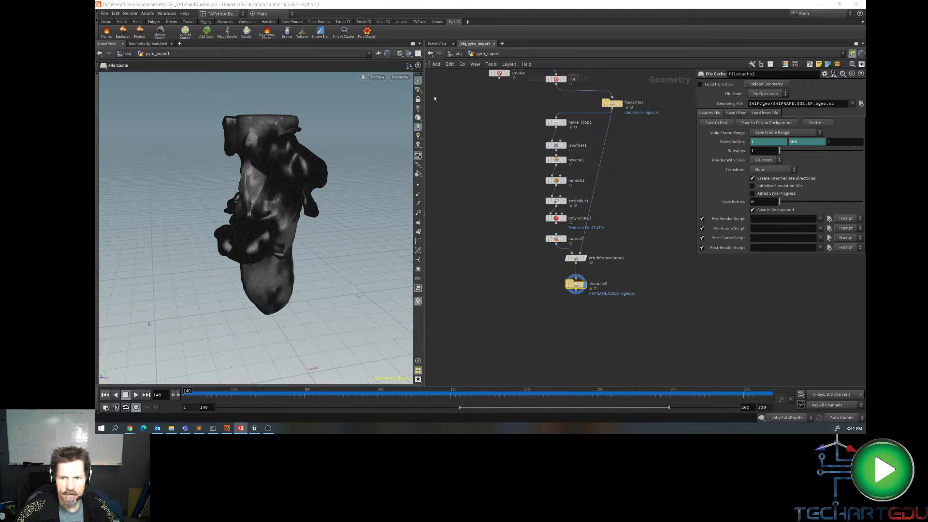
pyautogui.click(616, 103)
pyautogui.click(700, 84)
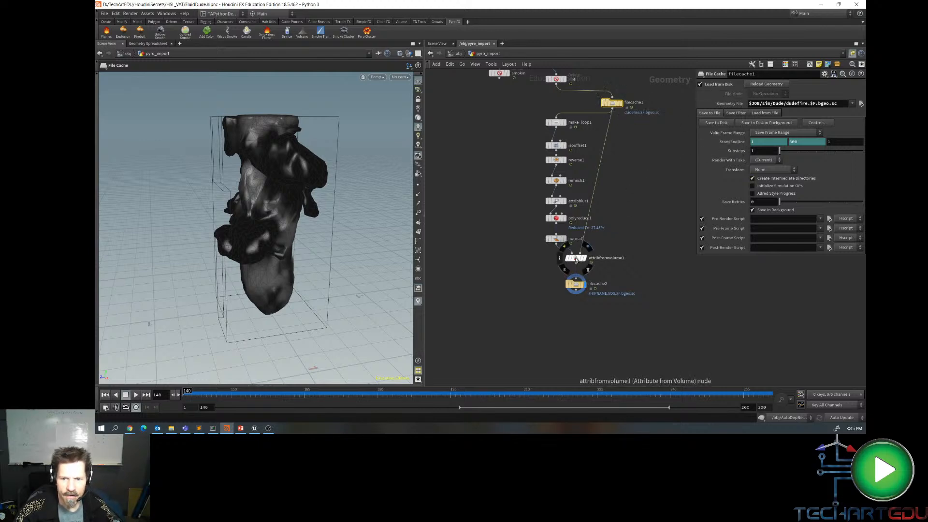
# - Delete the channels on the frame range of filecache2 and set its start frame to 140 and end frame to 260
pyautogui.click(576, 284)
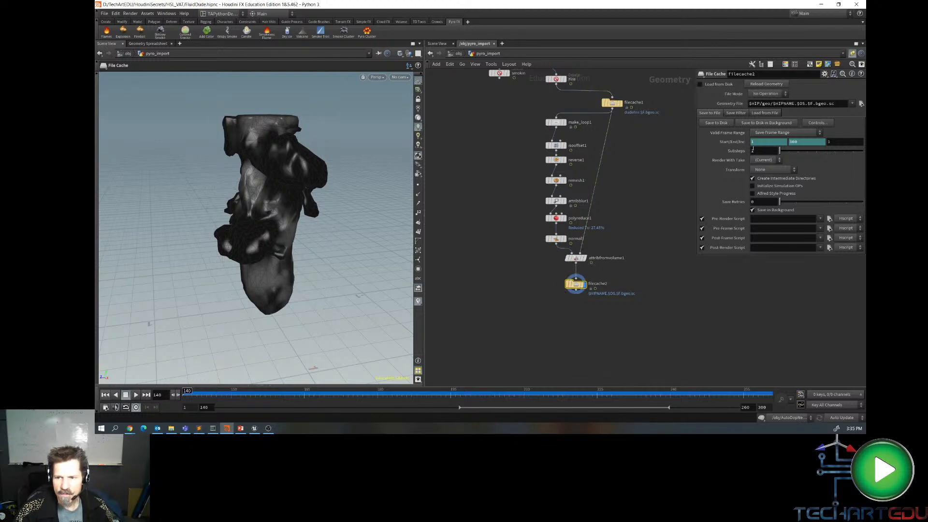
pyautogui.rightClick(736, 142)
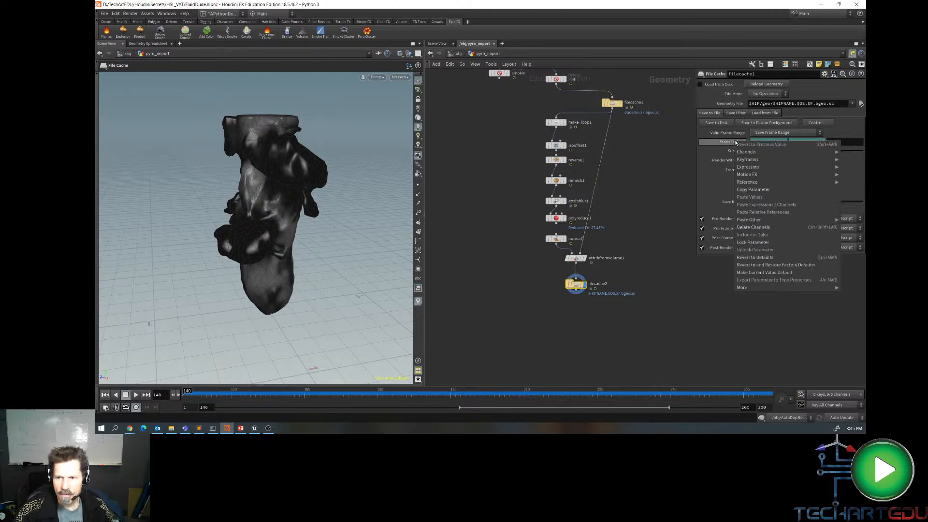
pyautogui.click(741, 228)
pyautogui.doubleClick(771, 141)
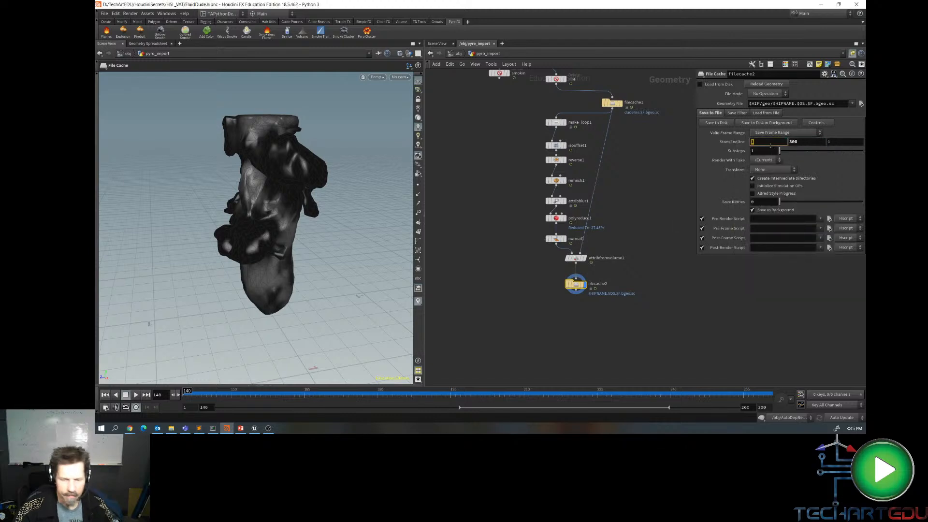
pyautogui.write('140')
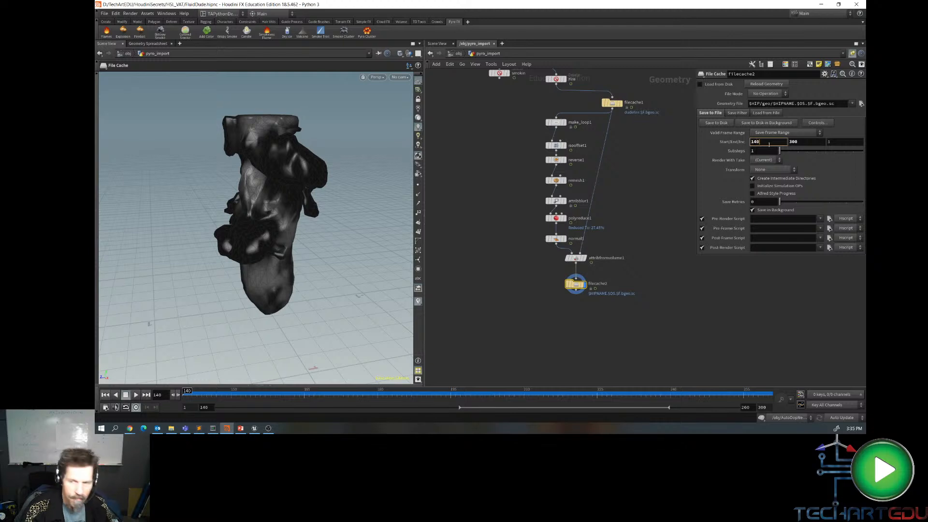
pyautogui.press('Tab')
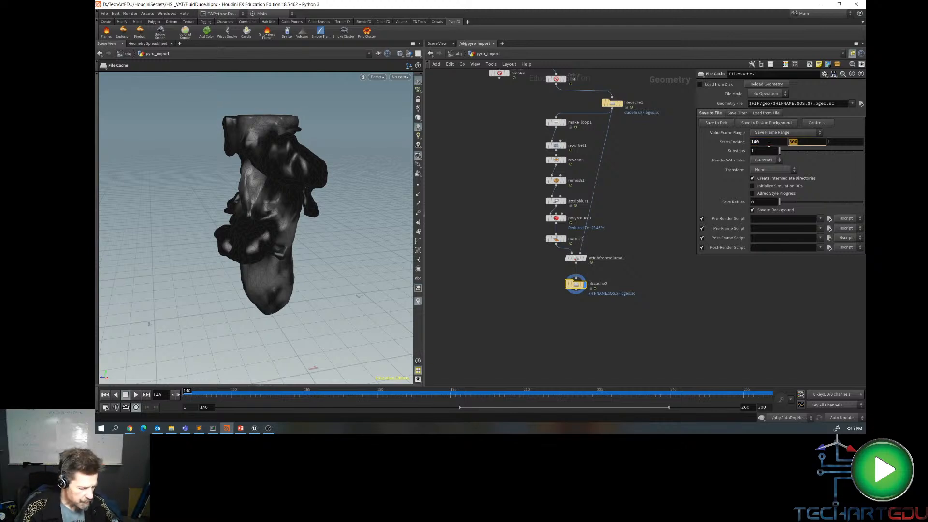
pyautogui.write('260')
pyautogui.press('Tab')
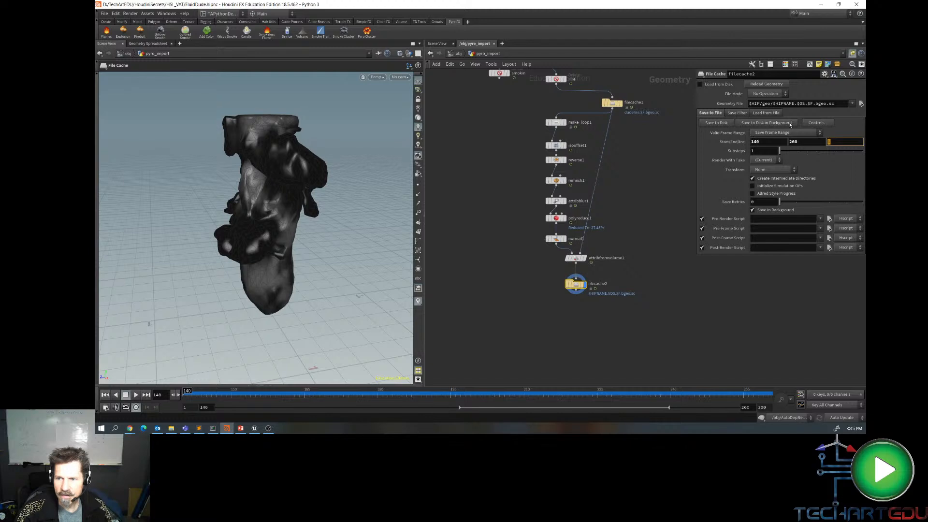
# - Set the geometry file of filecache2 to DudeFireLoop.$F.bgeo.sc in the $HIP/sim/Dude folder
pyautogui.click(805, 104)
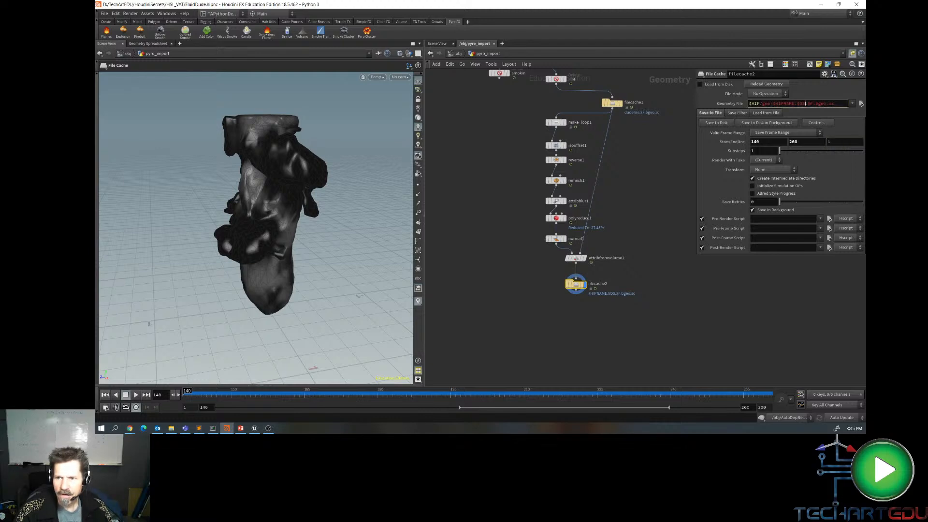
pyautogui.click(860, 104)
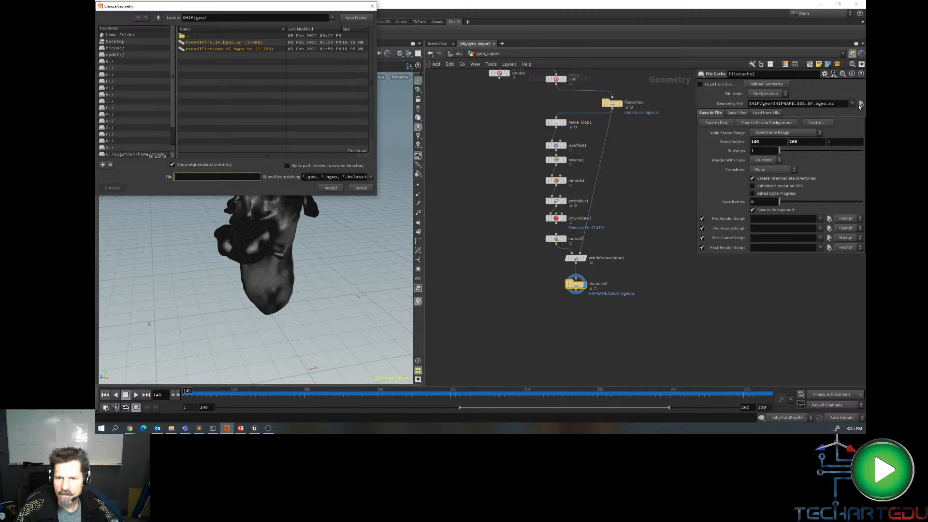
pyautogui.doubleClick(191, 38)
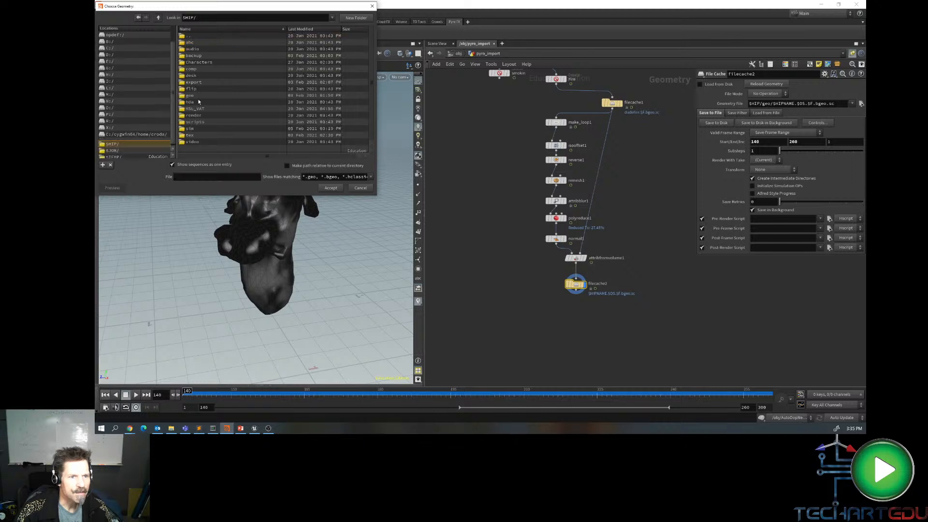
pyautogui.doubleClick(191, 129)
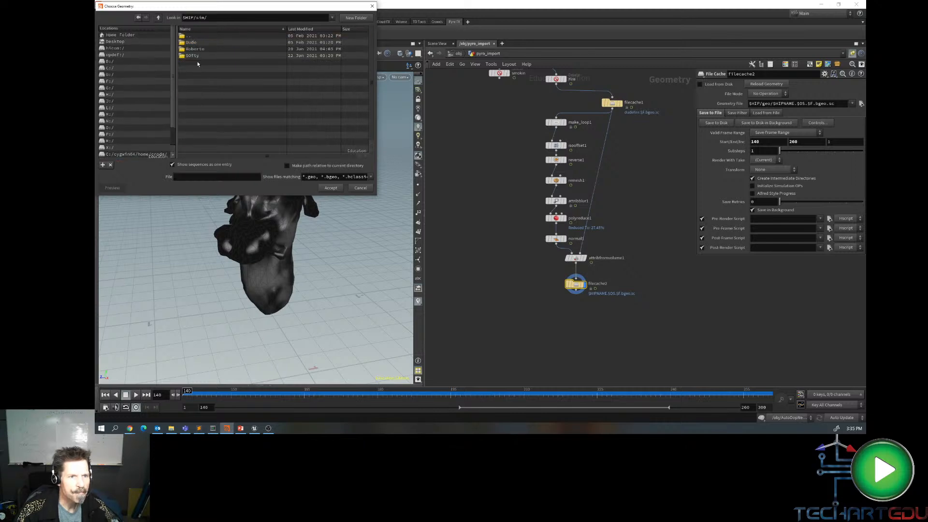
pyautogui.doubleClick(190, 43)
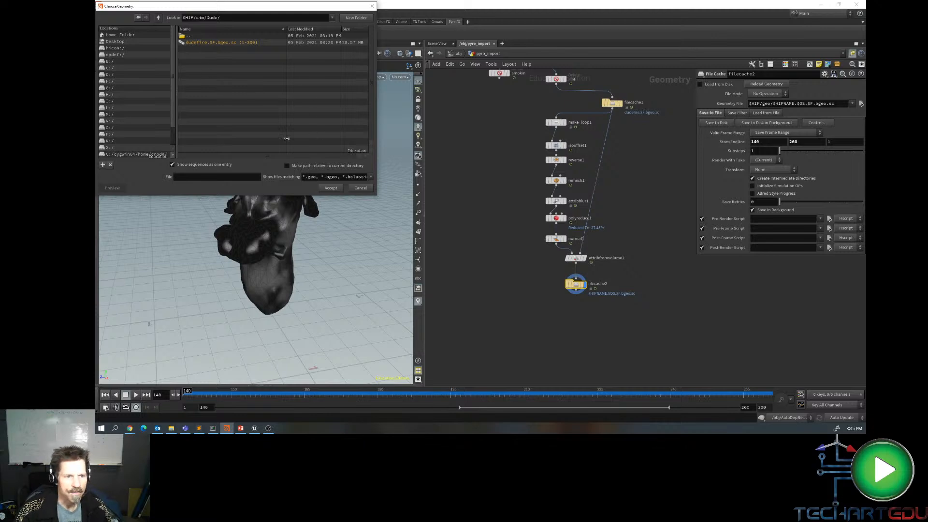
pyautogui.click(189, 176)
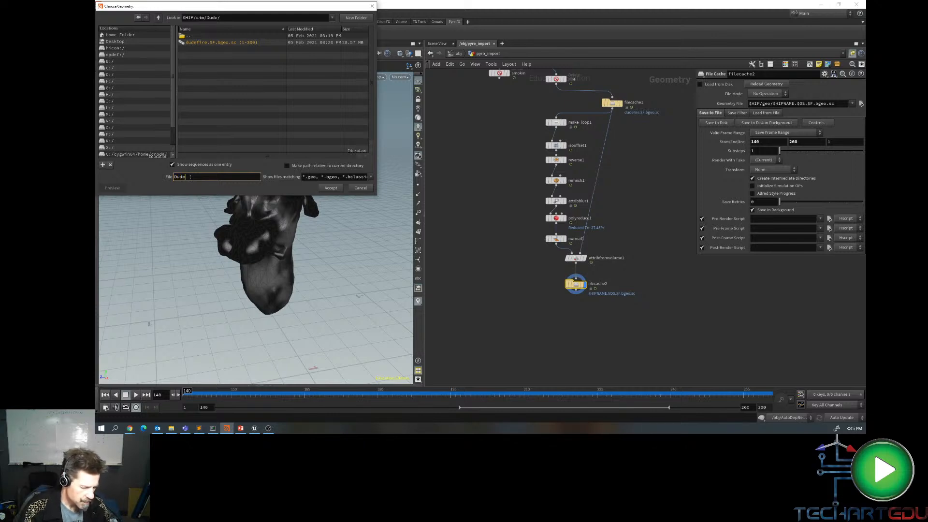
pyautogui.write('DudeFireL')
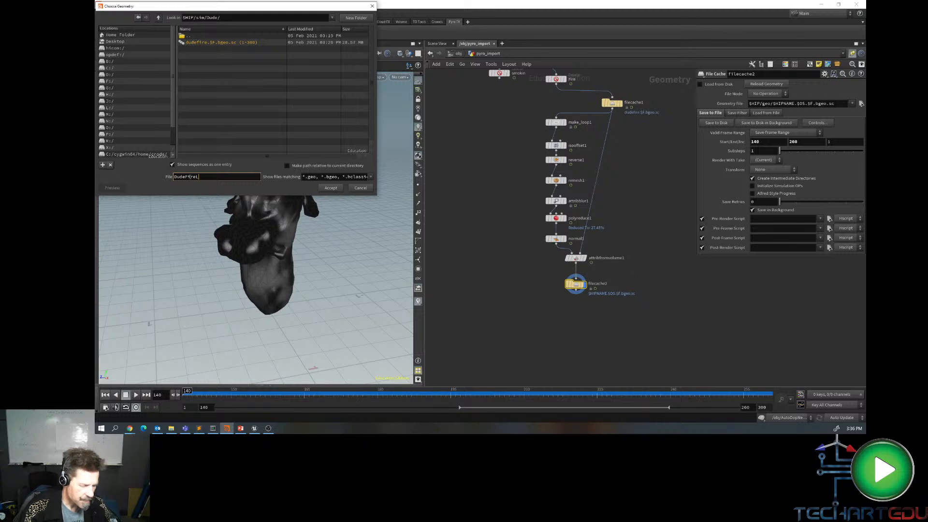
pyautogui.write('oop.$')
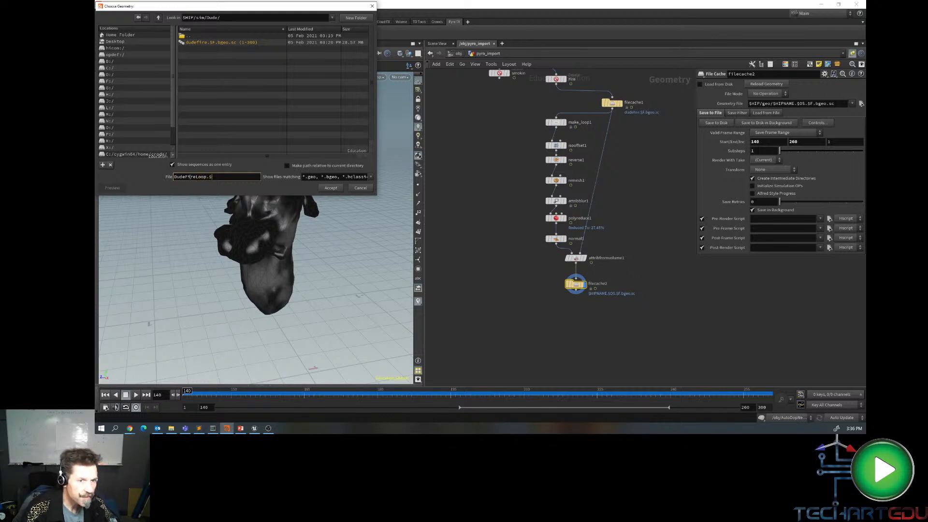
pyautogui.write('F.bgeo.')
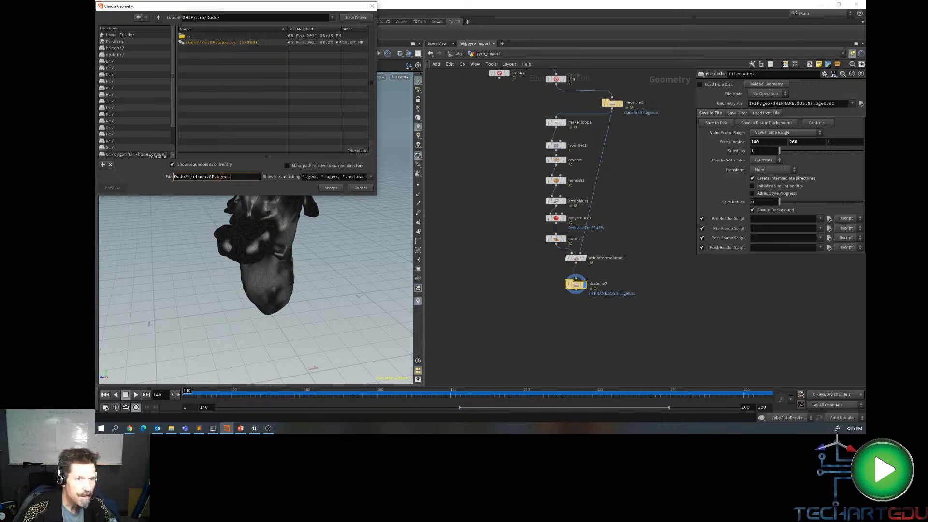
pyautogui.write('sc')
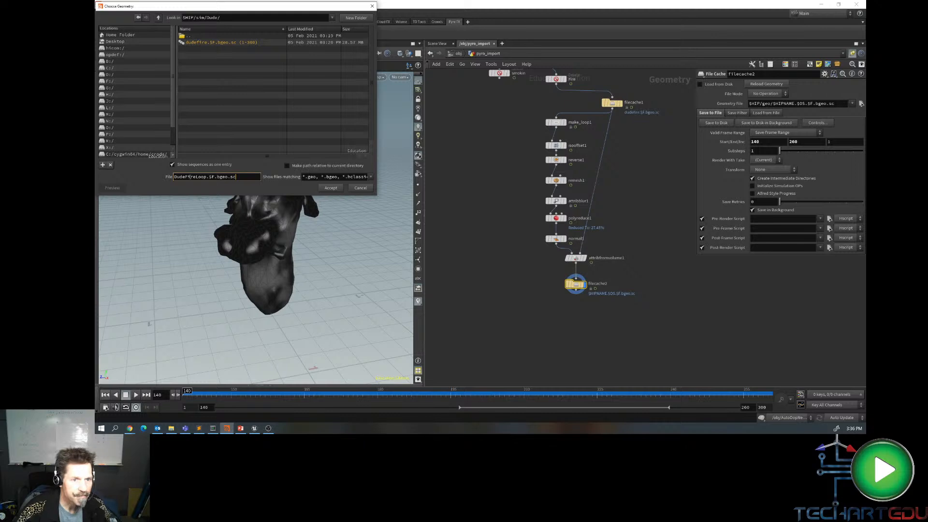
pyautogui.click(326, 190)
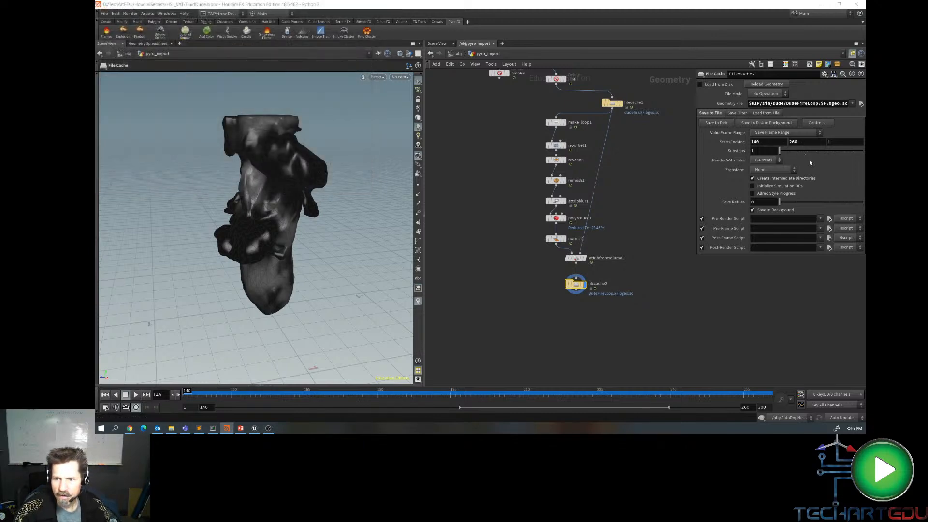
# - Enable Load from Disk on filecache2 and save its frame range to disk
pyautogui.click(704, 86)
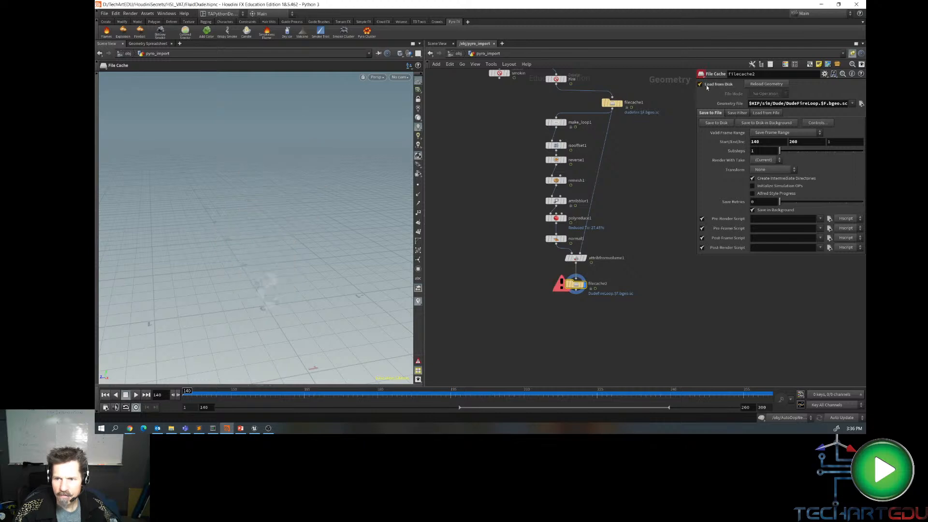
pyautogui.click(718, 123)
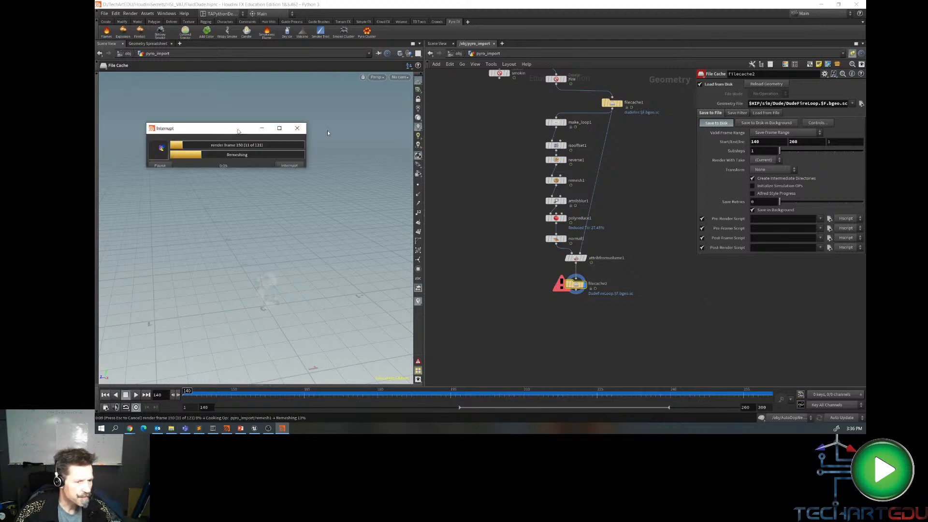
pyautogui.moveTo(206, 127); pyautogui.dragTo(288, 140)
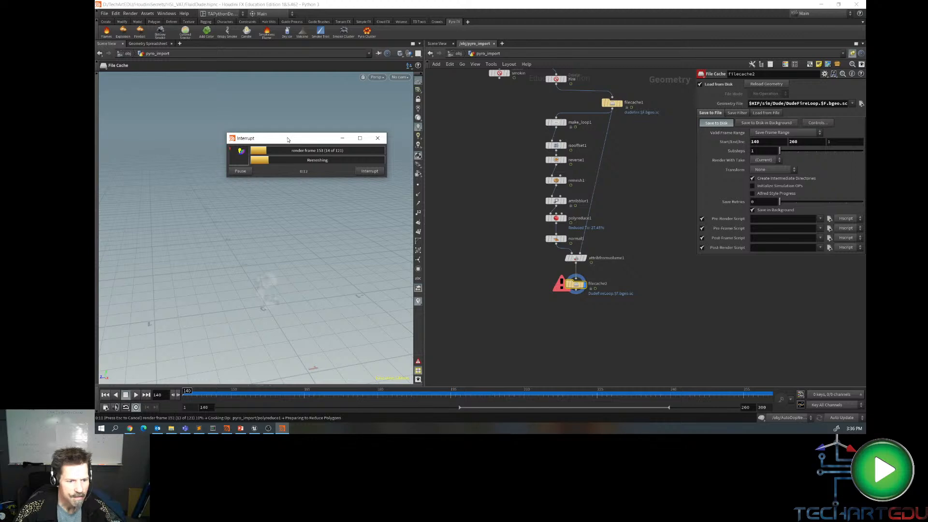
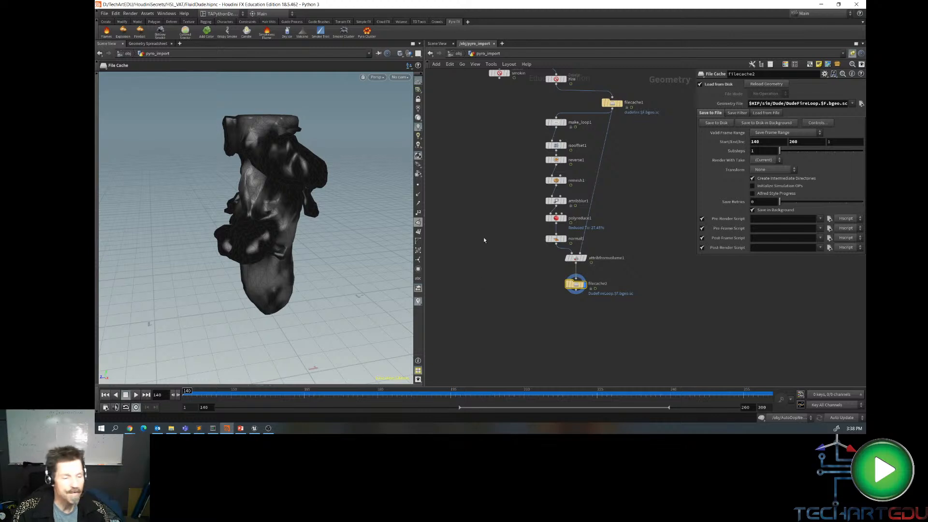
# - Play back the cached fire loop, stop it and return to the first frame of the playback range
pyautogui.click(137, 395)
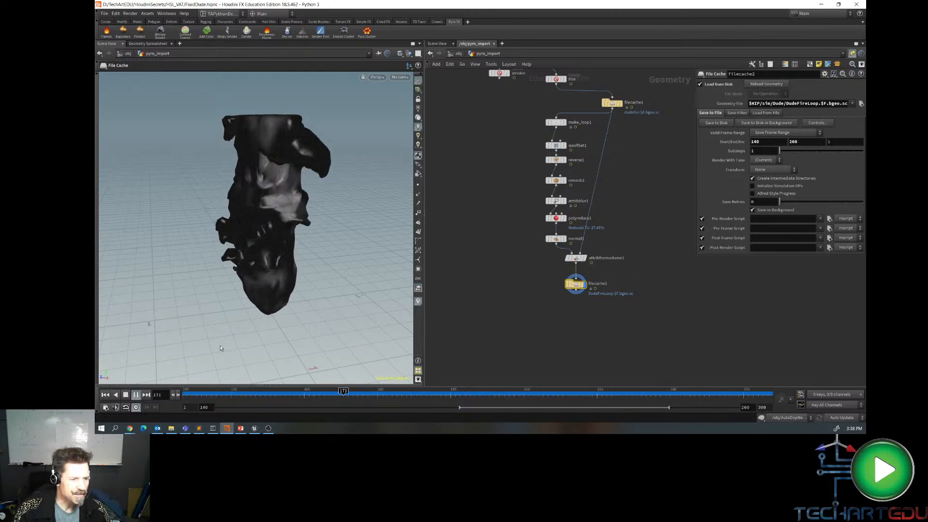
pyautogui.click(136, 395)
pyautogui.click(105, 395)
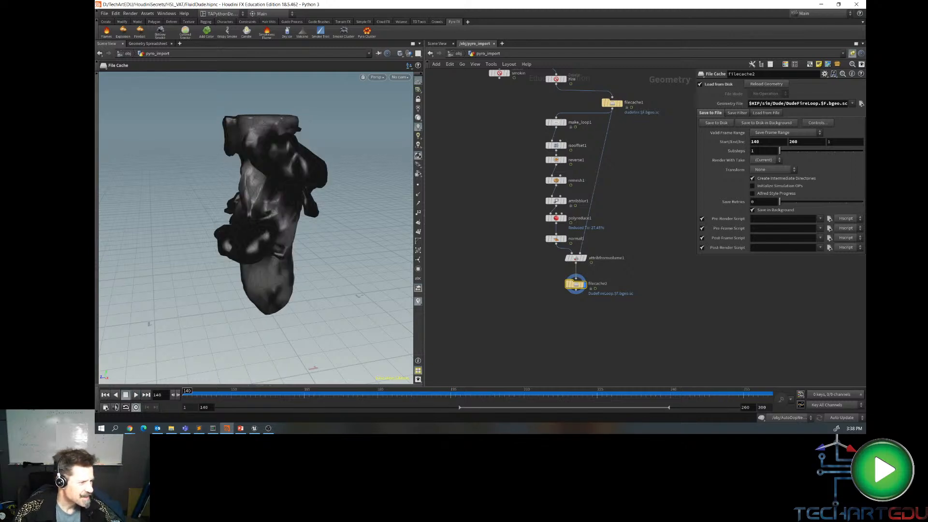
# - Save the scene file under its current name
pyautogui.hotkey('alt', 'Tab')
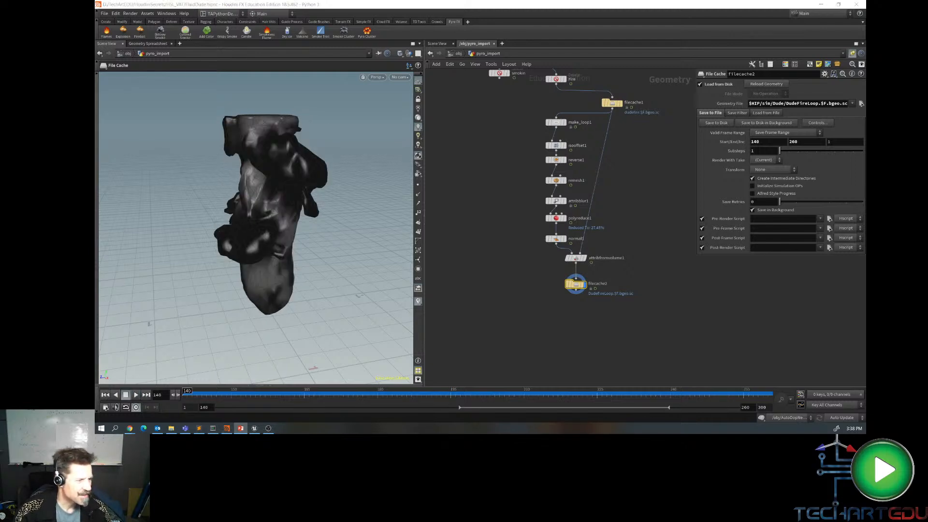
pyautogui.click(105, 14)
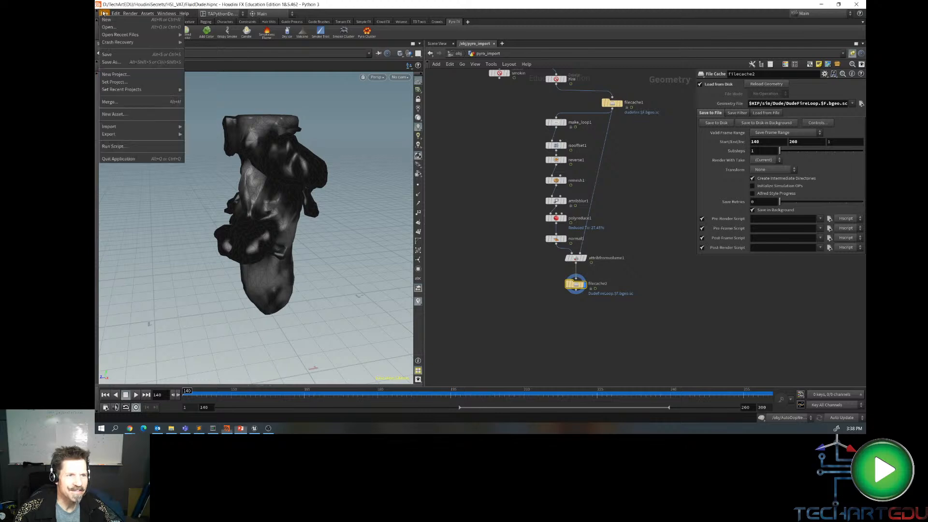
pyautogui.click(111, 54)
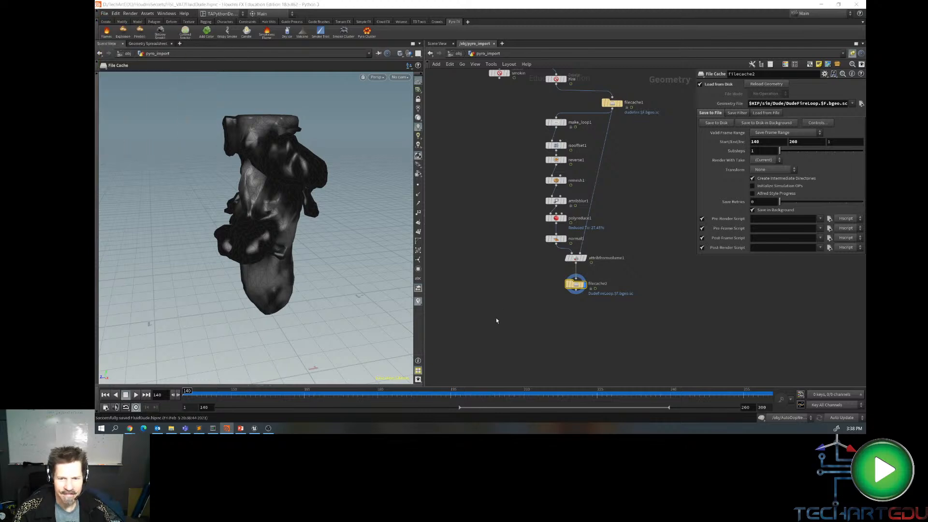
# - Go up to the object level and place a ROP Network node below the existing objects
pyautogui.press('u')
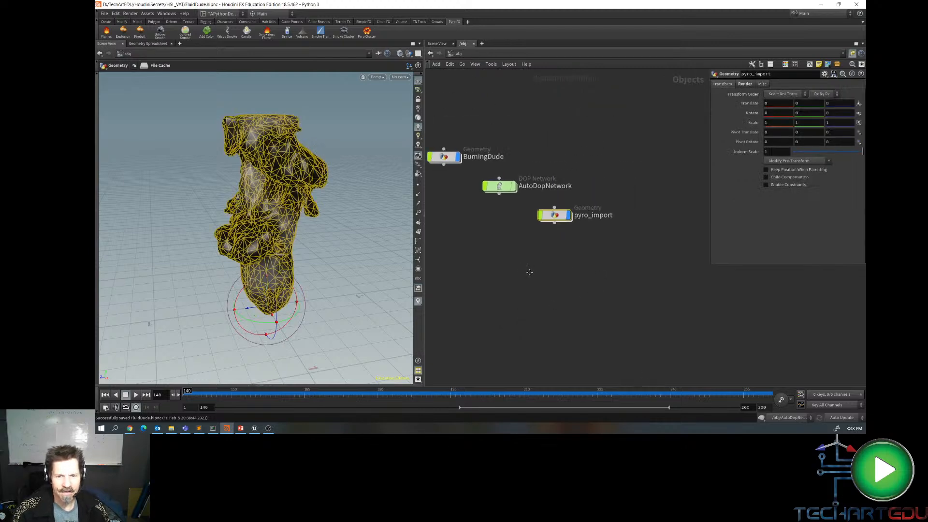
pyautogui.moveTo(528, 271); pyautogui.dragTo(579, 271, button='middle')
pyautogui.press('Tab')
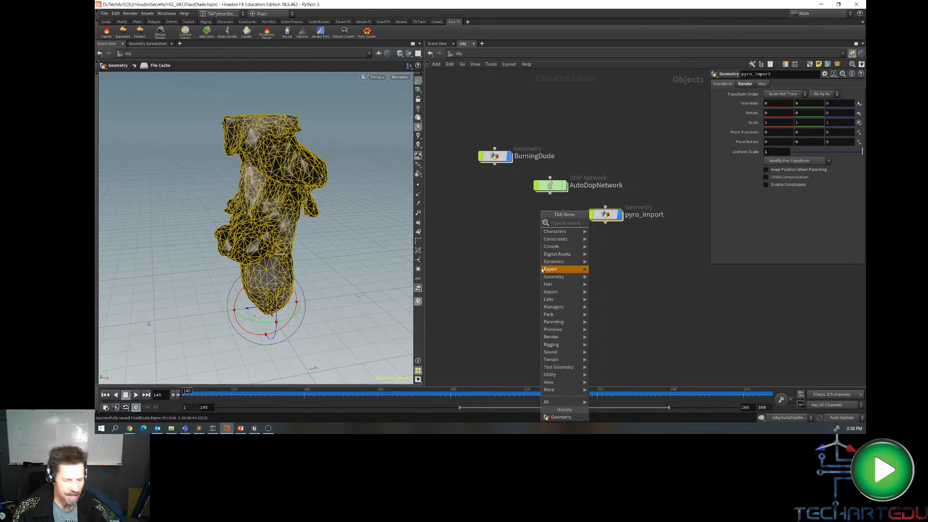
pyautogui.write('rop')
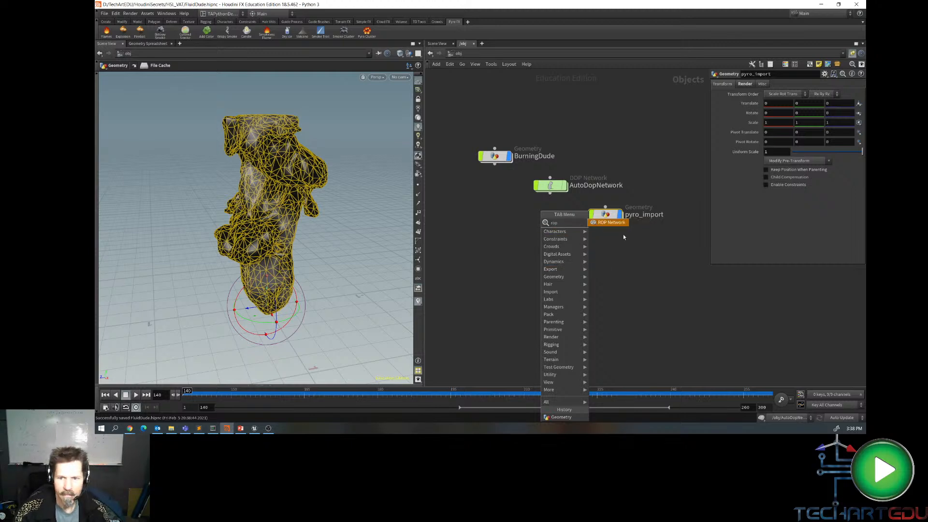
pyautogui.click(611, 223)
pyautogui.click(532, 274)
# - Rename the new ROP Network node as DudeFireOut
pyautogui.doubleClick(561, 274)
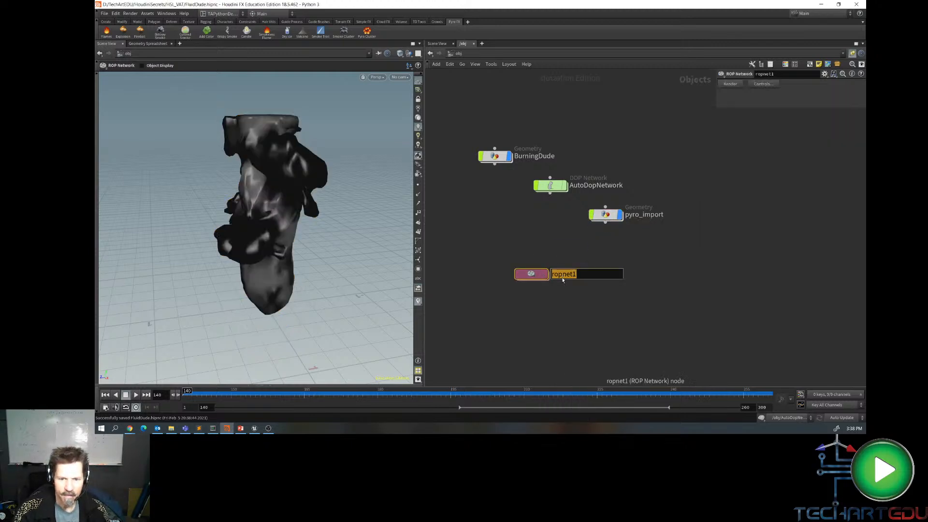
pyautogui.write('Dude')
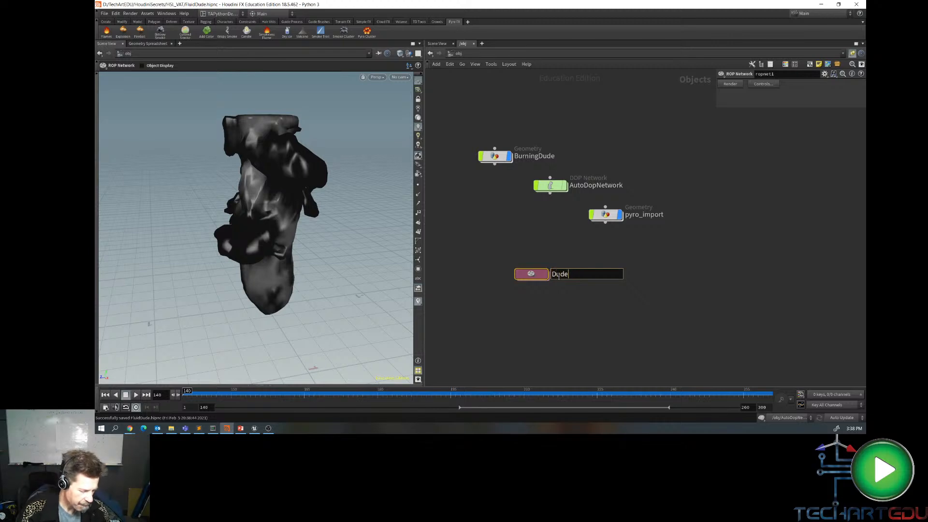
pyautogui.write('Fire')
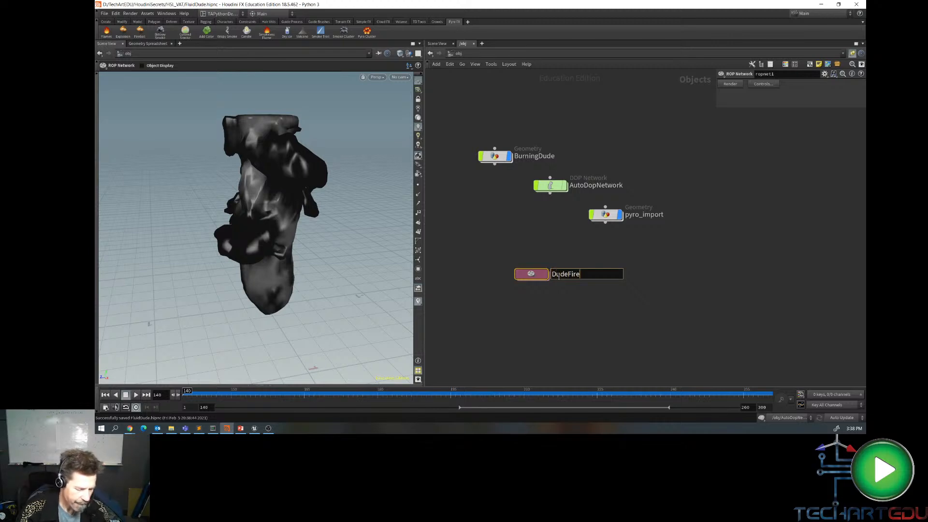
pyautogui.write('Out')
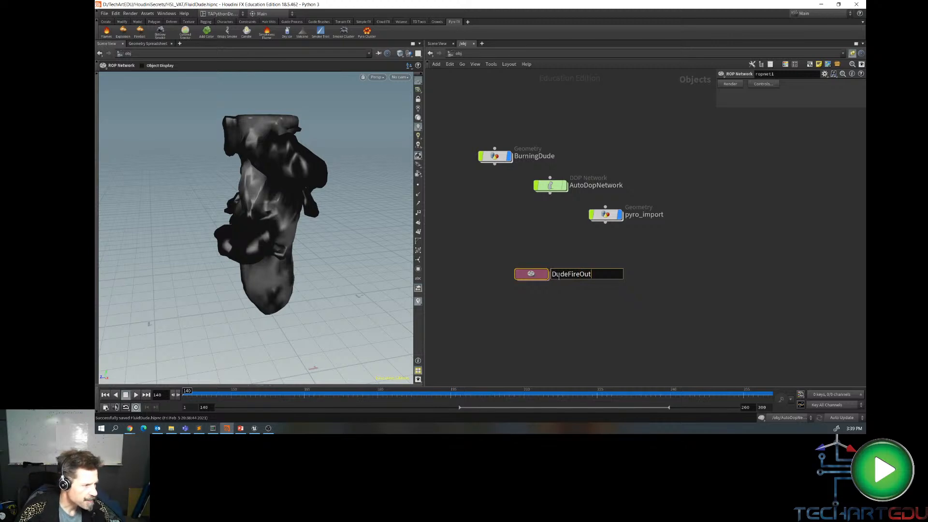
pyautogui.press('Return')
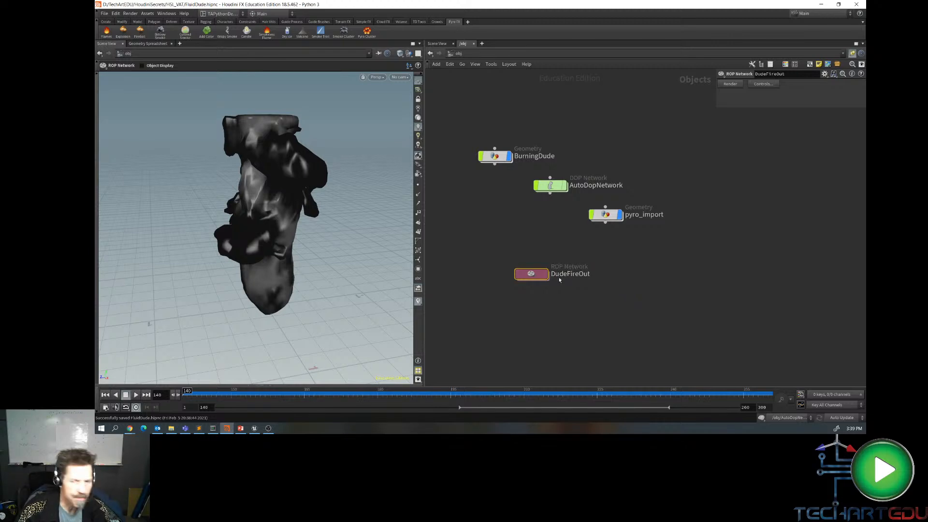
# - Add an Output node inside pyro_import, wired after the DudeFireLoop file cache
pyautogui.doubleClick(602, 215)
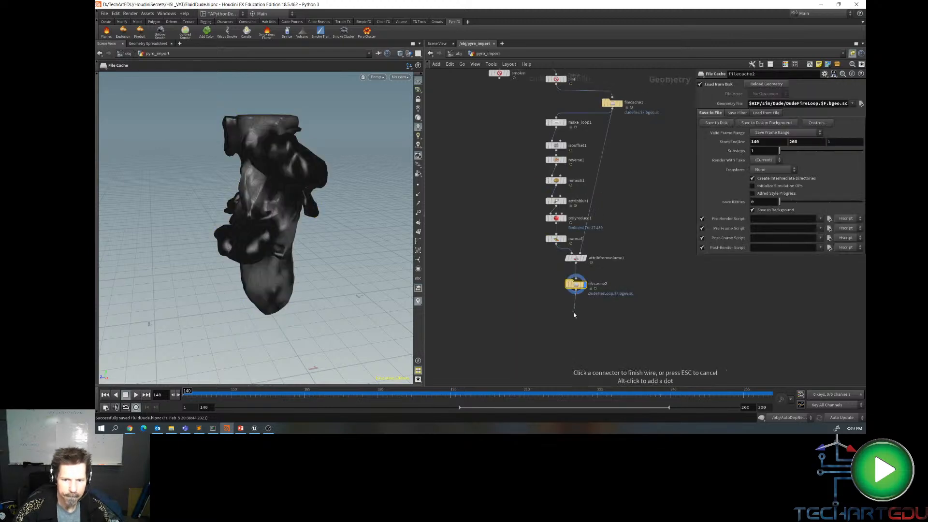
pyautogui.press('Tab')
pyautogui.write('out')
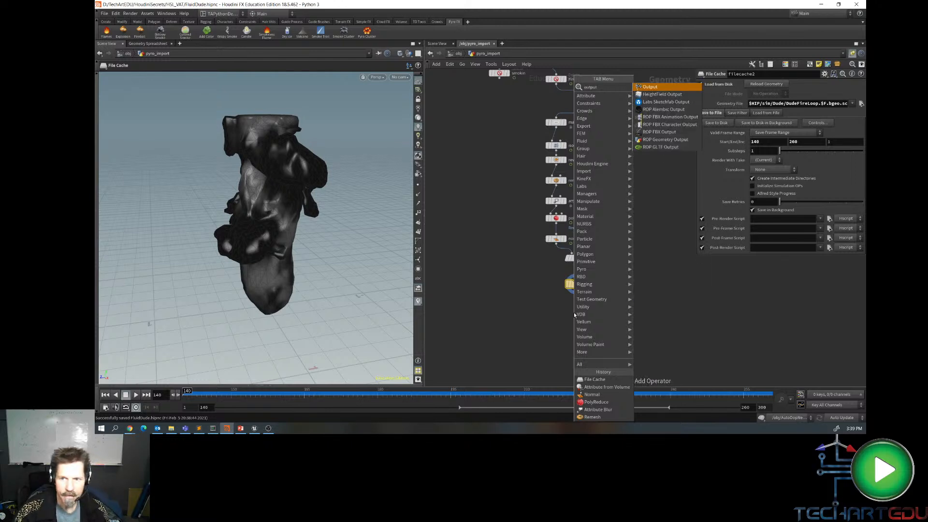
pyautogui.press('Return')
pyautogui.click(574, 313)
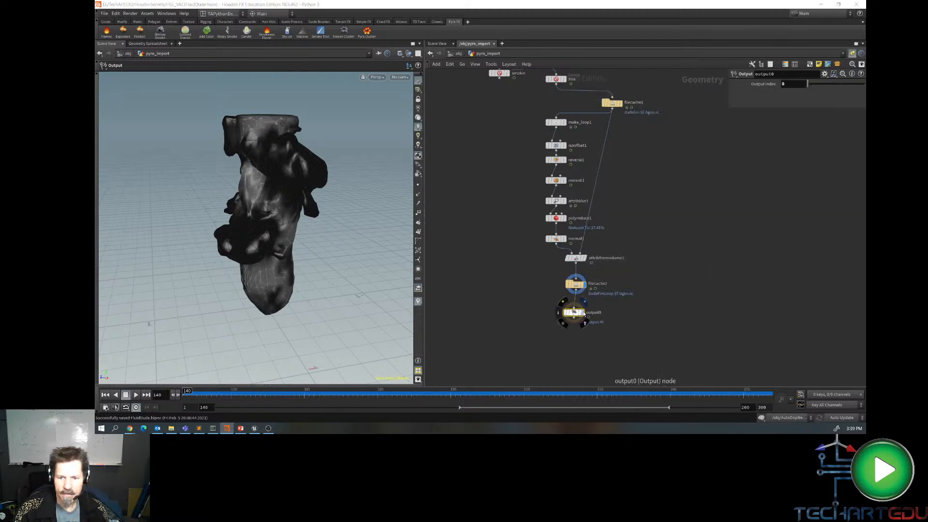
# - Rename the new Output node as DudeFireLoop
pyautogui.doubleClick(594, 313)
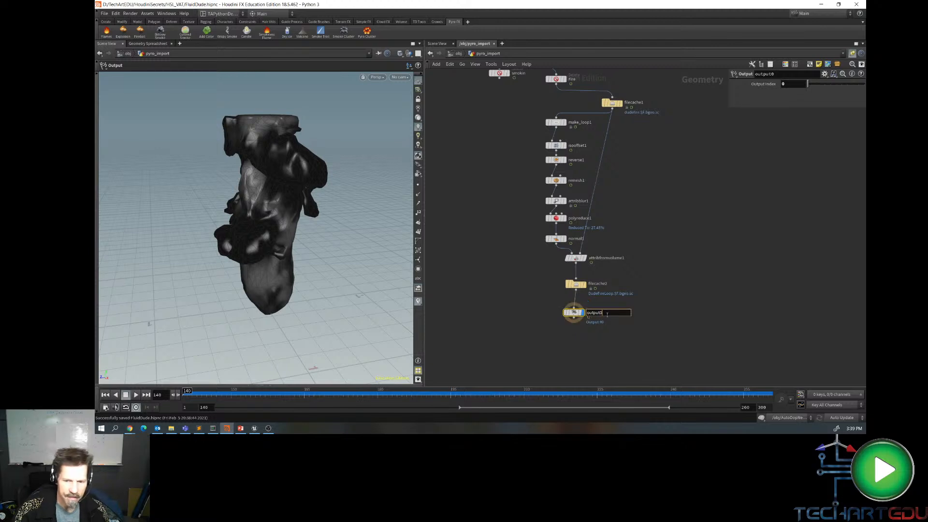
pyautogui.doubleClick(596, 313)
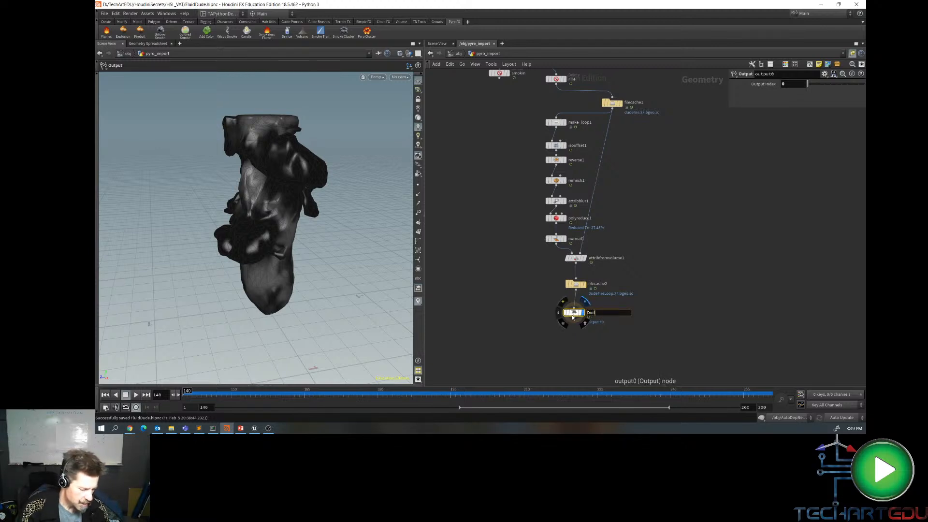
pyautogui.write('DudeFire')
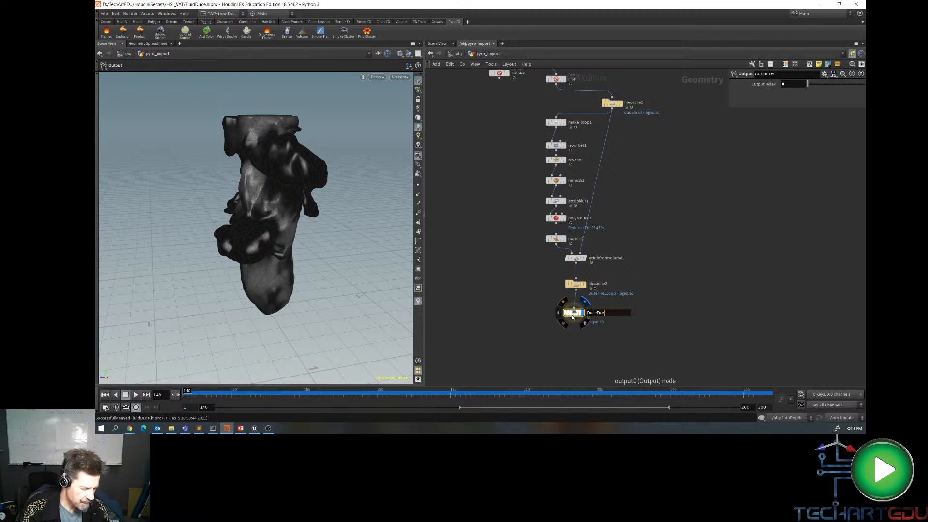
pyautogui.write('Loop')
pyautogui.press('Return')
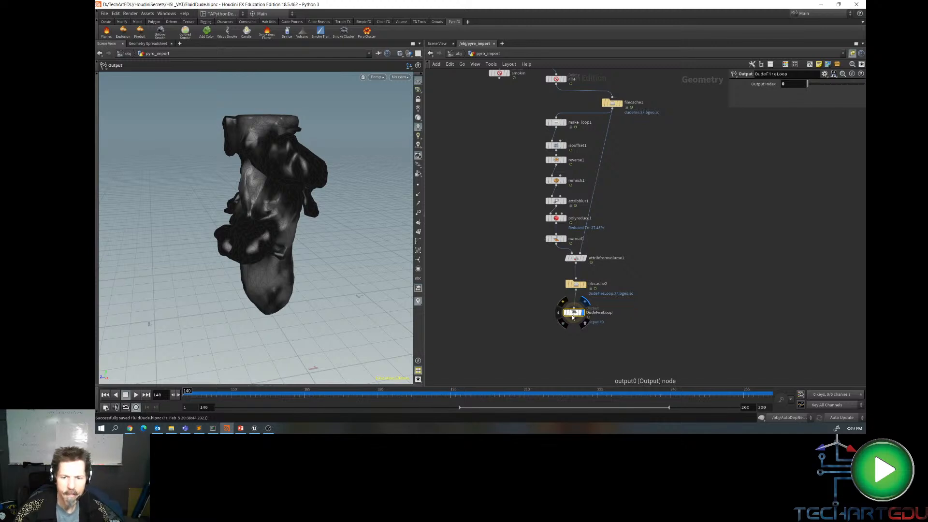
# - Return to the object level, enter the DudeFireOut network and add a Labs Vertex Animation Textures node
pyautogui.press('u')
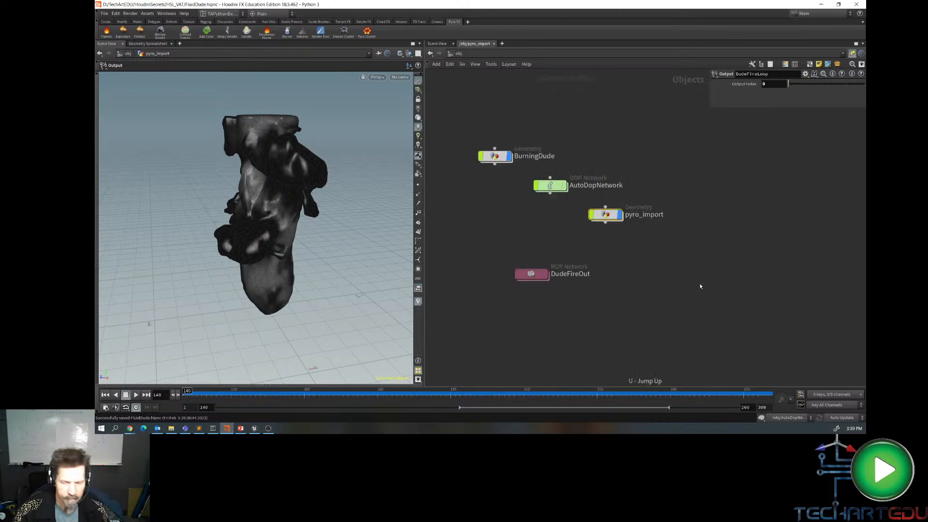
pyautogui.click(535, 274)
pyautogui.doubleClick(532, 274)
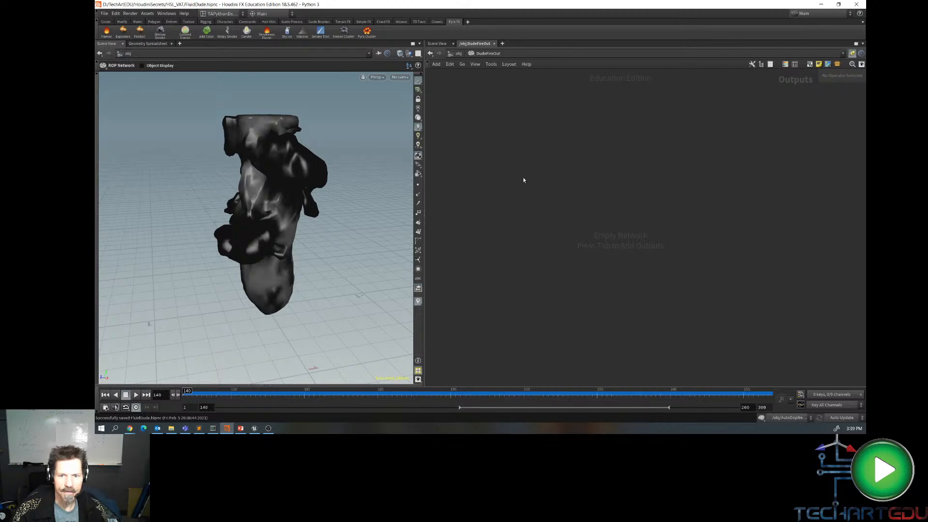
pyautogui.press('Tab')
pyautogui.write('vat')
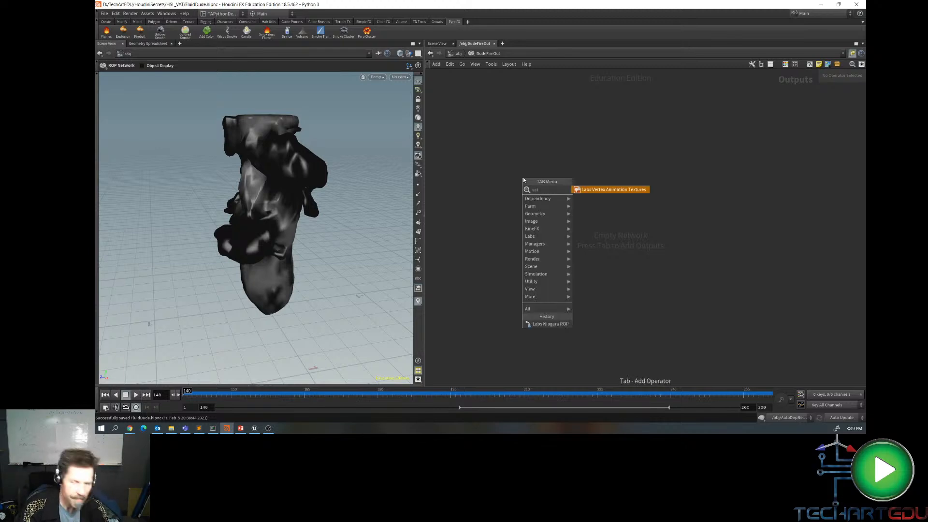
pyautogui.click(600, 190)
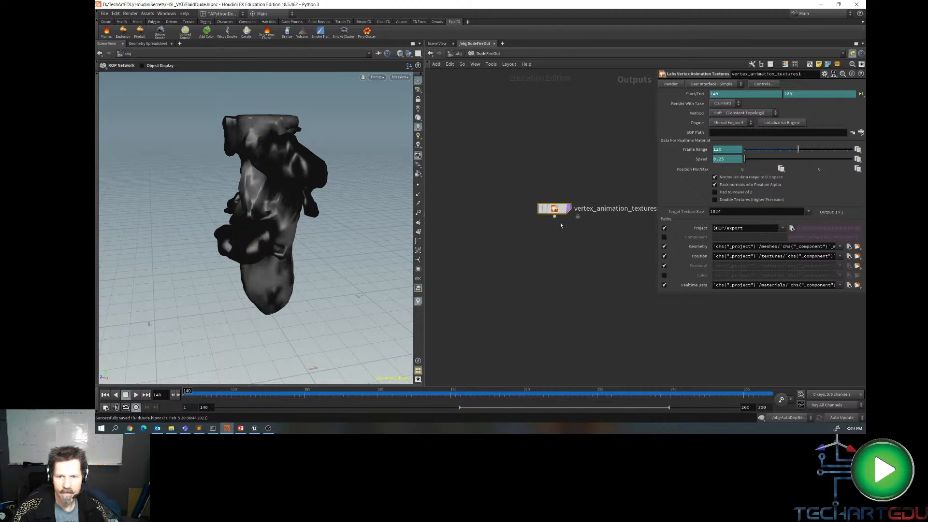
# - Rename the Labs Vertex Animation Textures node as VATDudeFire
pyautogui.doubleClick(604, 208)
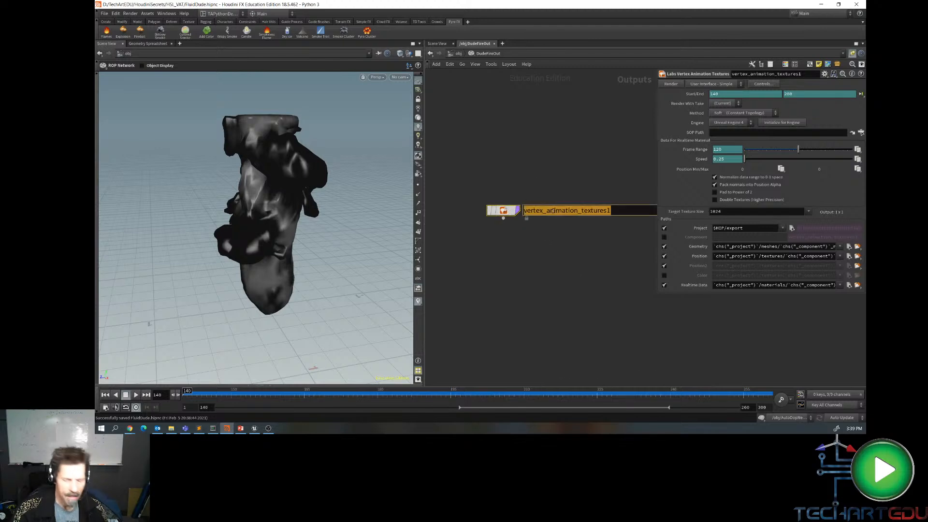
pyautogui.write('VATD')
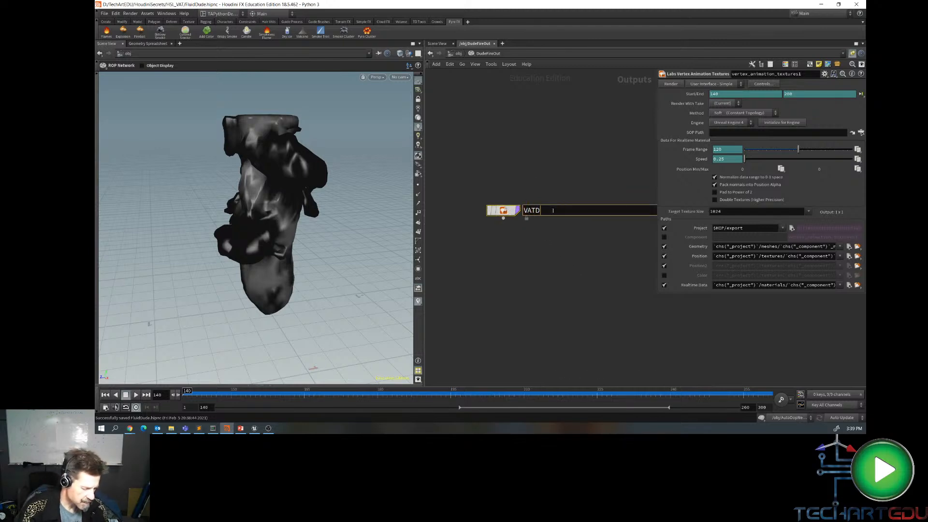
pyautogui.write('udeFire')
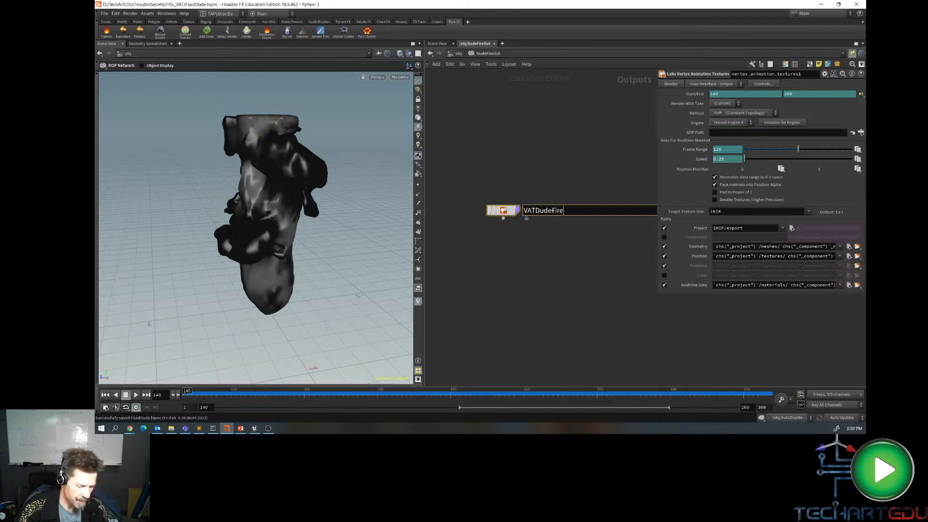
pyautogui.press('Return')
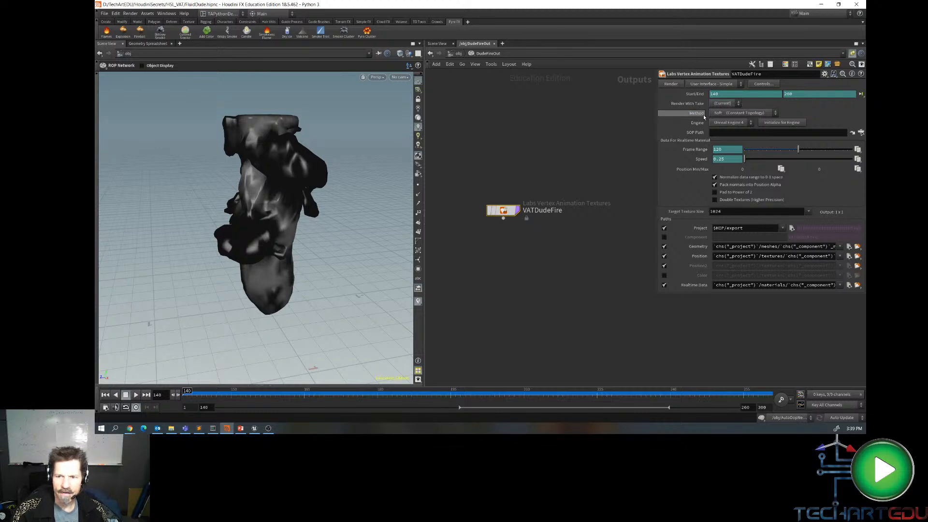
# - Set the VATDudeFire method to Fluid (Changing Topology) and initialize the node for Unreal Engine 4
pyautogui.click(775, 113)
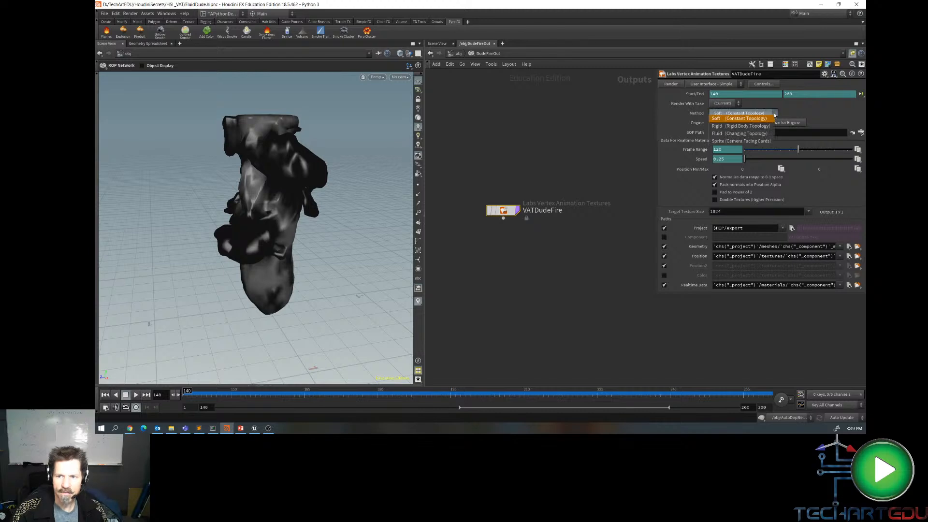
pyautogui.click(758, 135)
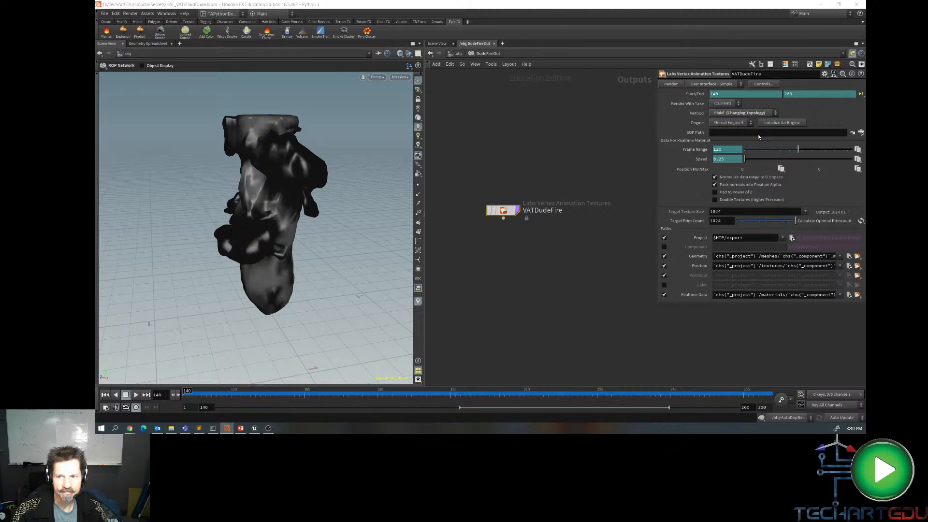
pyautogui.click(773, 123)
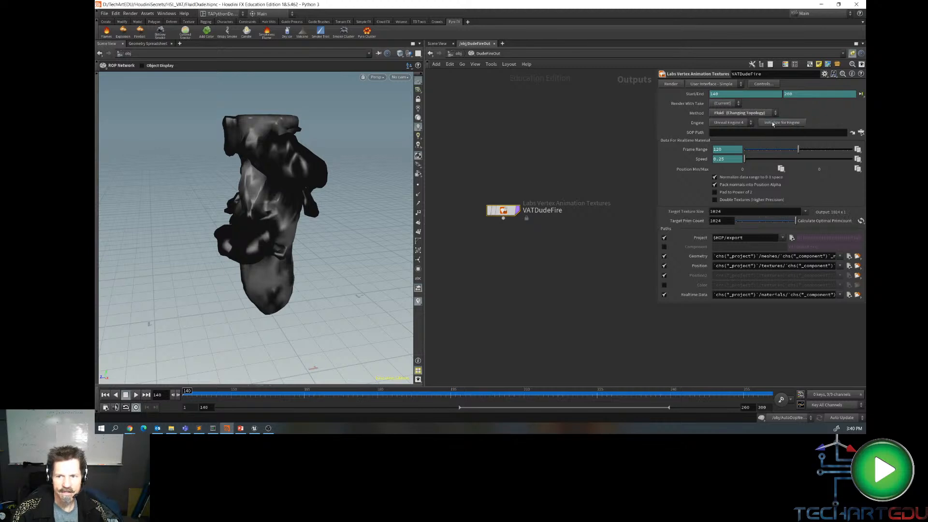
# - Set the SOP Path of VATDudeFire to ../../pyro_import/DudeFireLoop
pyautogui.click(722, 132)
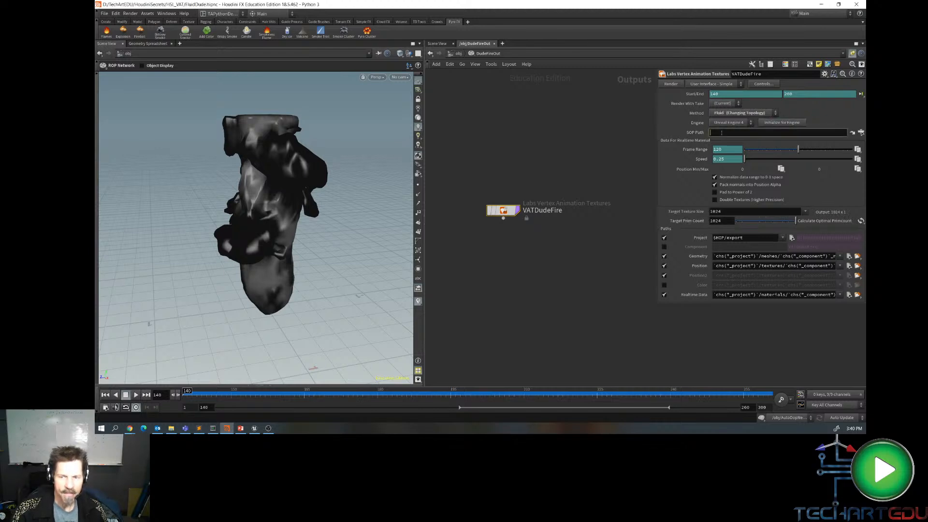
pyautogui.write('../')
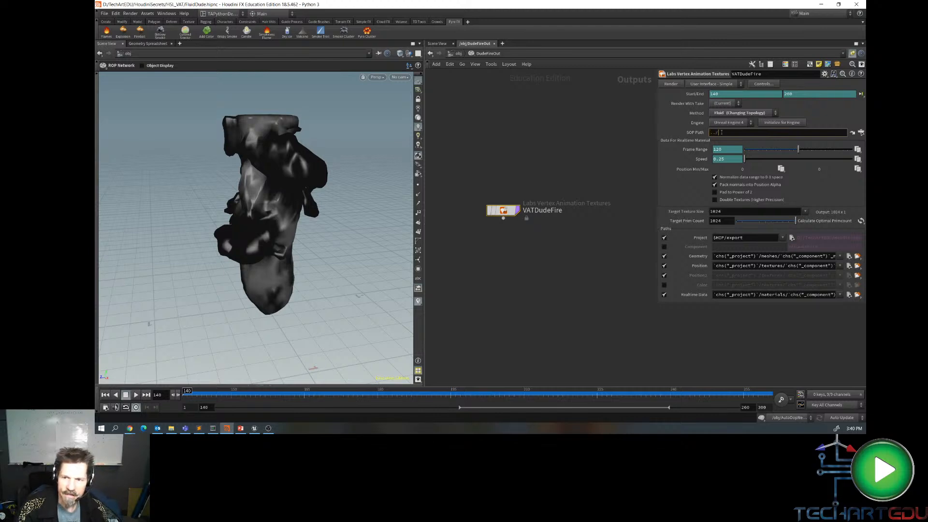
pyautogui.write('../')
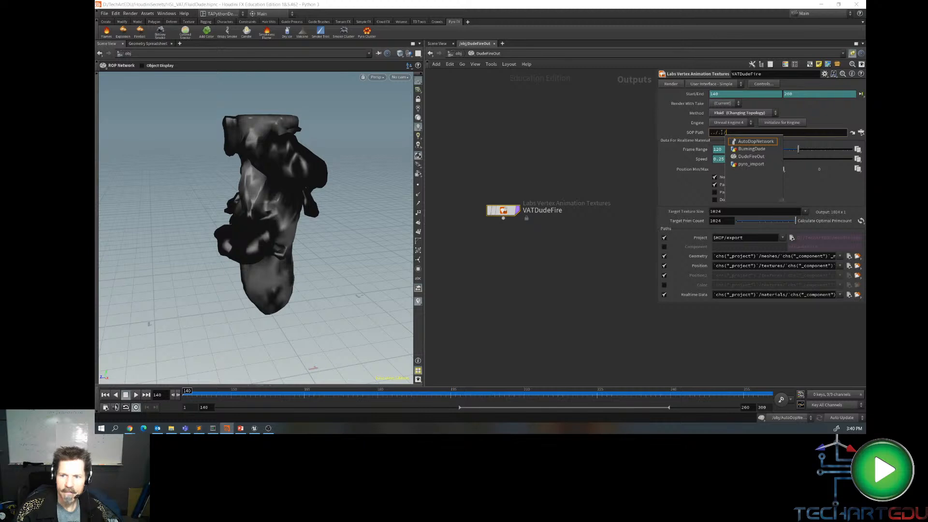
pyautogui.write('p')
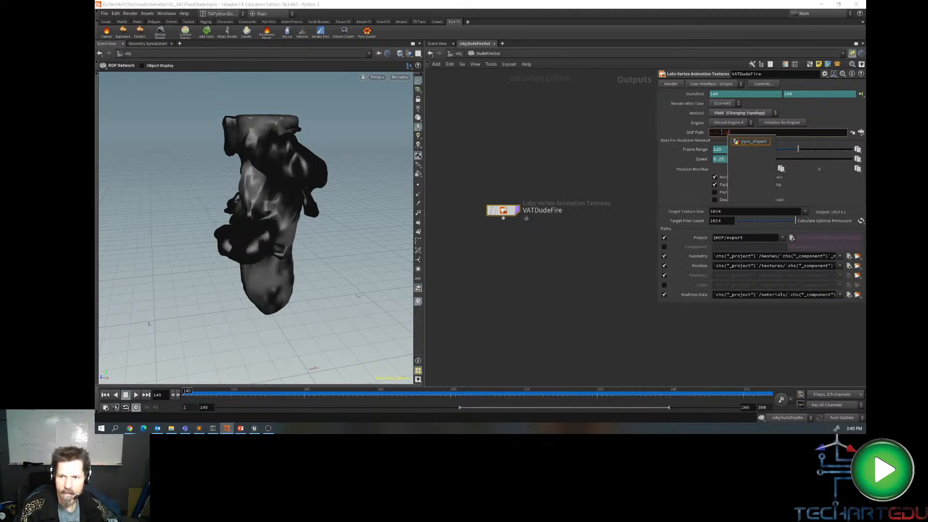
pyautogui.press('BackSpace')
pyautogui.write('/')
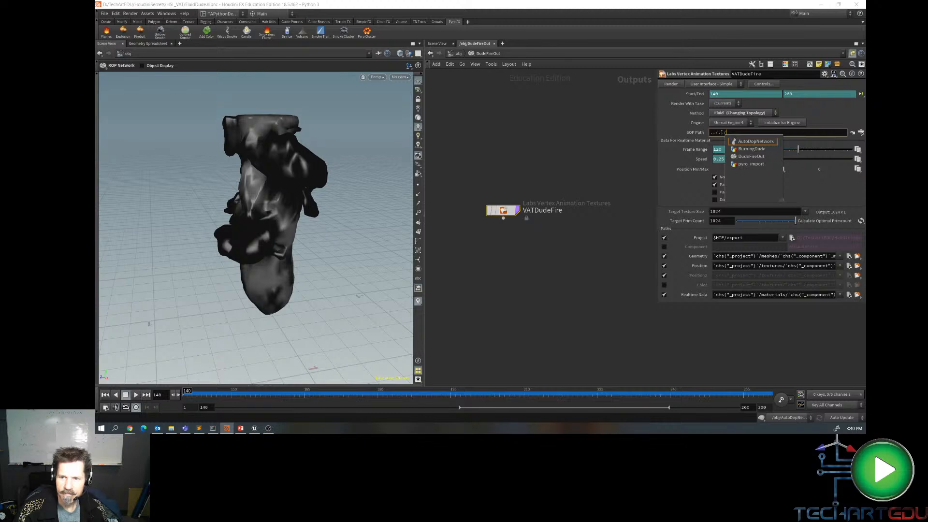
pyautogui.press('Escape')
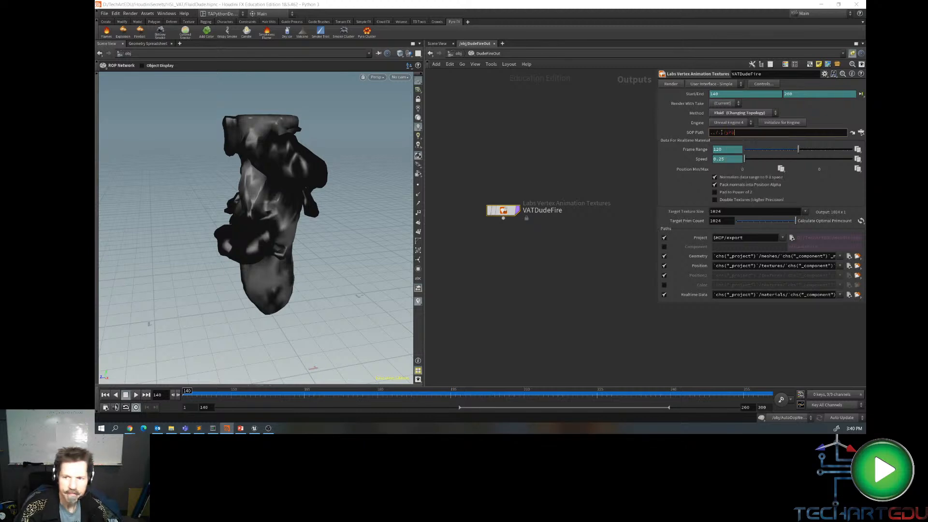
pyautogui.press('BackSpace')
pyautogui.press('BackSpace')
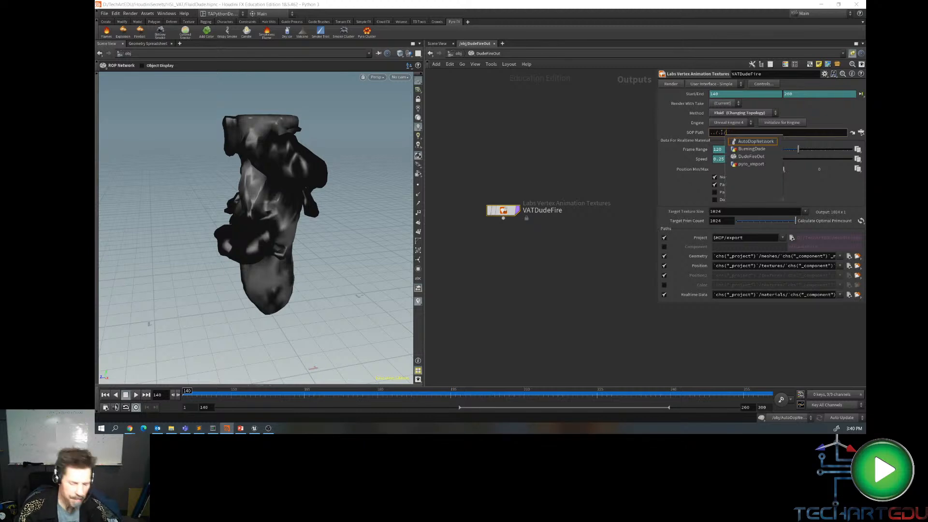
pyautogui.write('py')
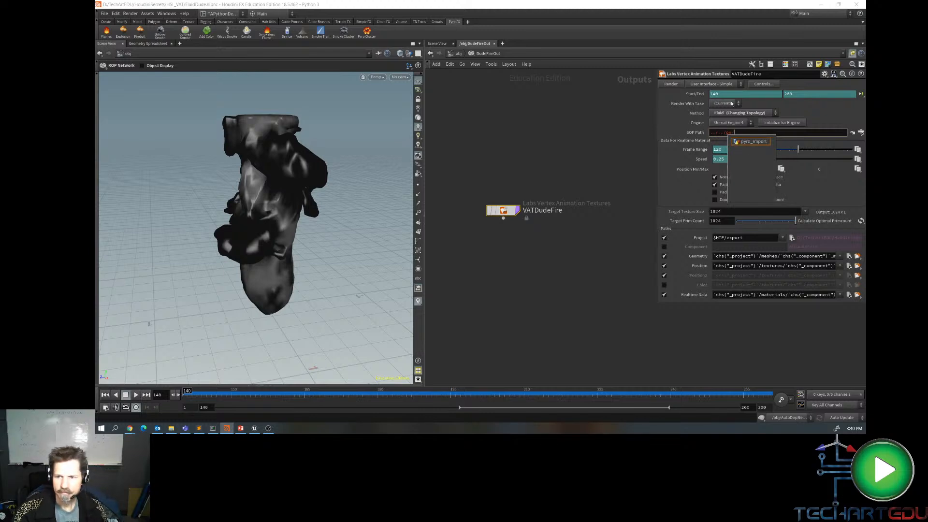
pyautogui.click(747, 143)
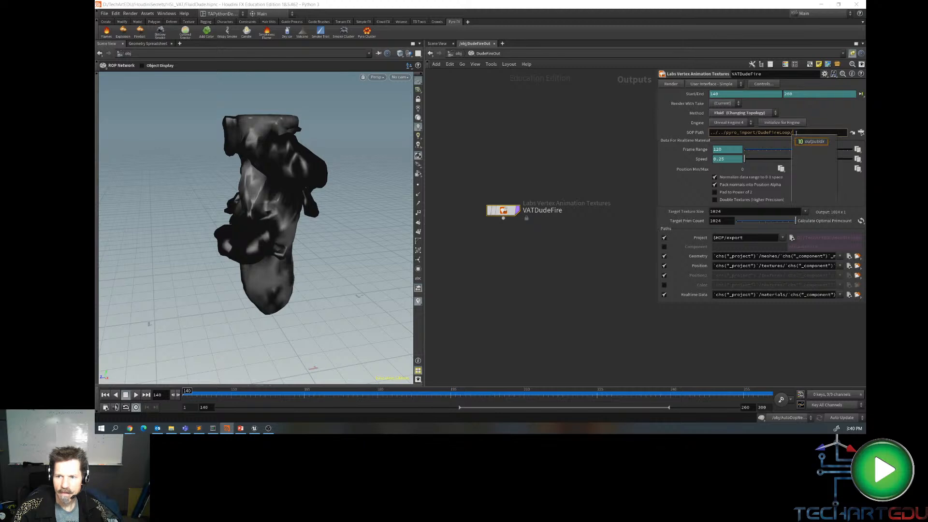
pyautogui.click(784, 142)
pyautogui.press('BackSpace')
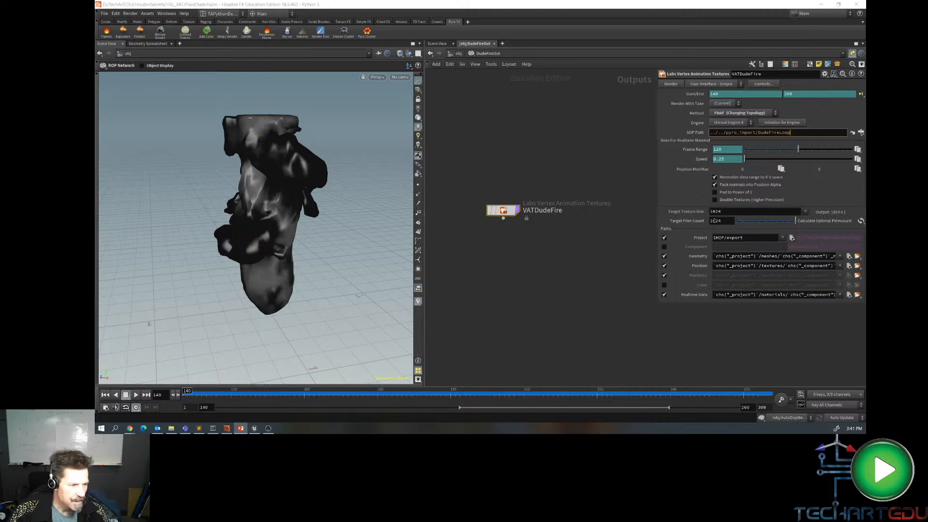
pyautogui.click(719, 223)
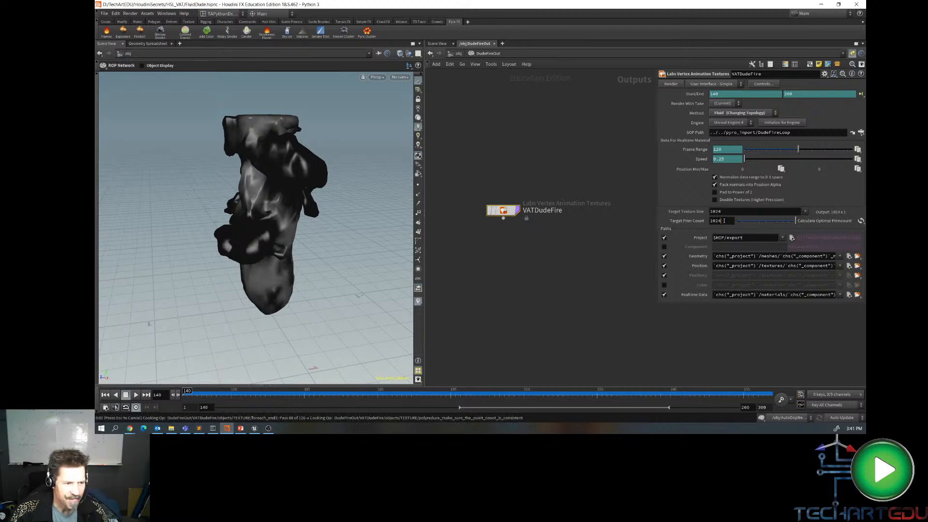
pyautogui.press('Return')
pyautogui.write('../../')
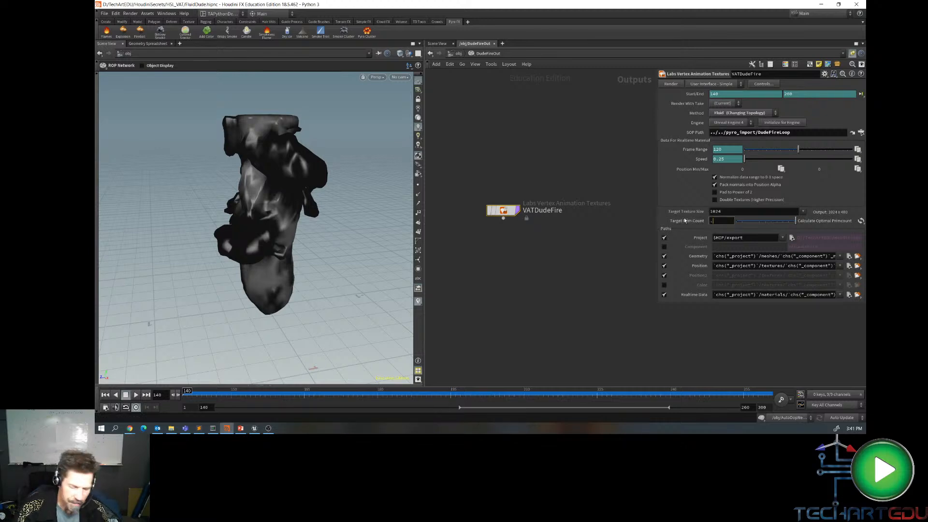
pyautogui.write('/')
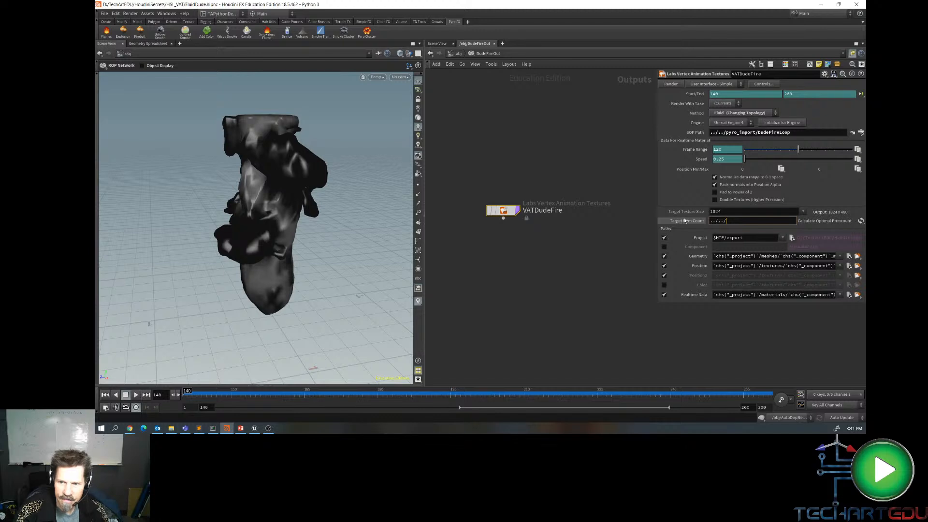
pyautogui.write('pyro')
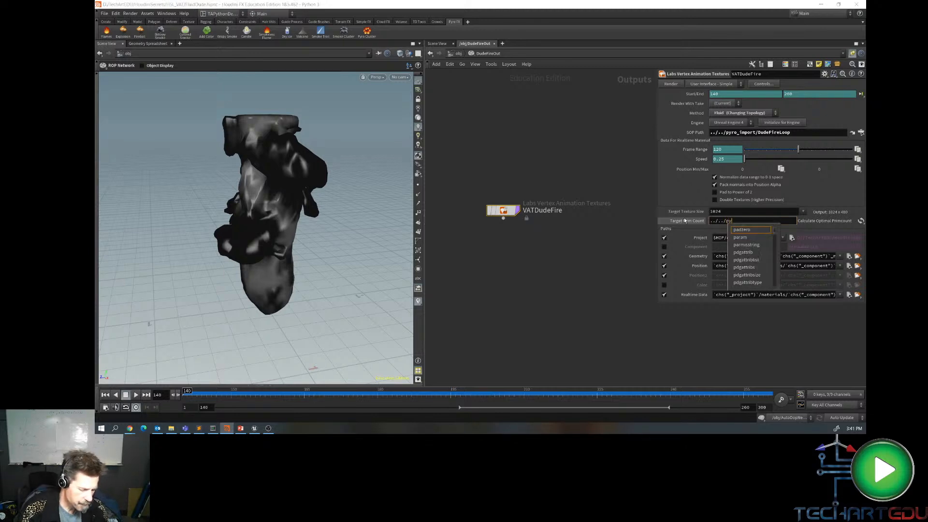
pyautogui.press('BackSpace')
pyautogui.press('BackSpace')
pyautogui.press('BackSpace')
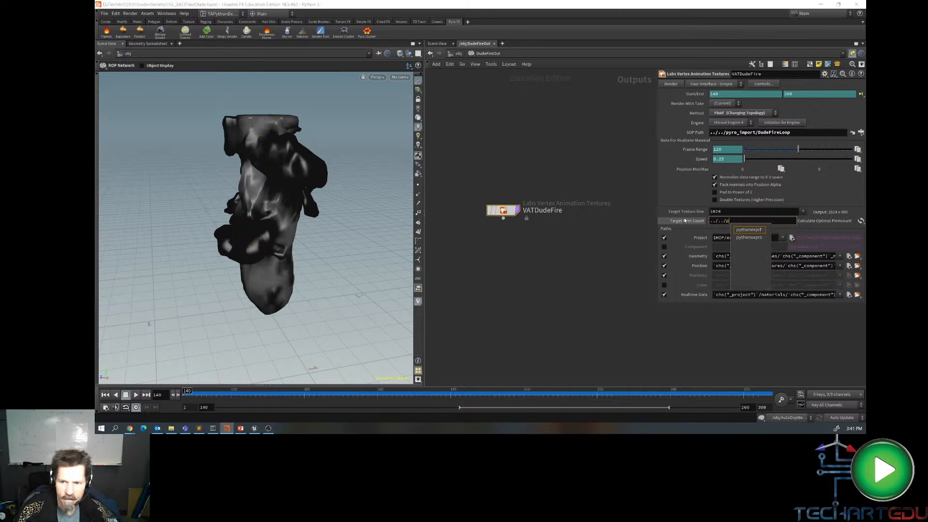
pyautogui.press('BackSpace')
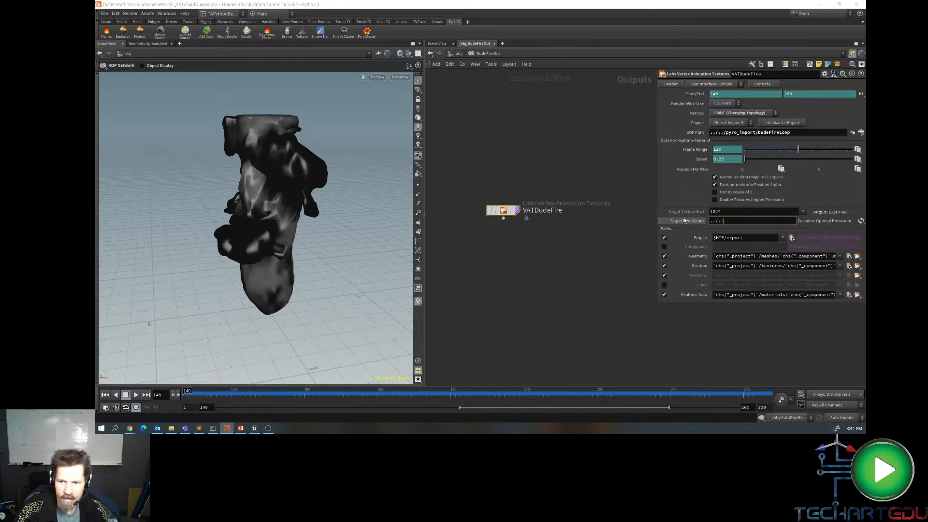
pyautogui.press('BackSpace')
pyautogui.press('BackSpace')
pyautogui.press('BackSpace')
pyautogui.press('BackSpace')
pyautogui.press('BackSpace')
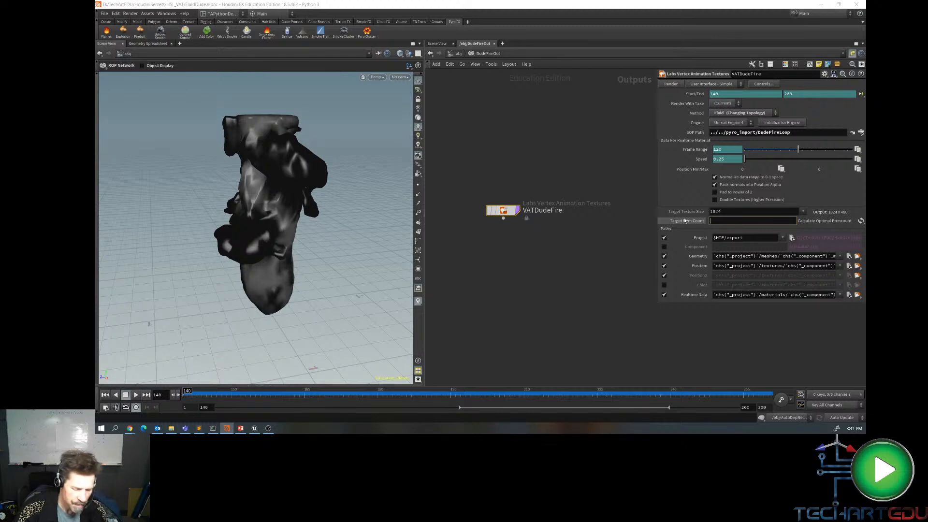
pyautogui.write('../..')
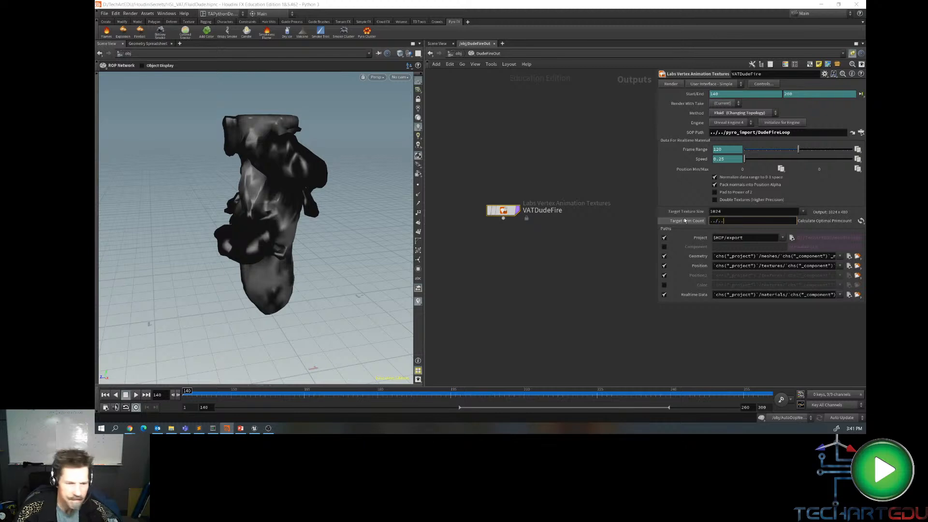
pyautogui.write('/')
pyautogui.press('BackSpace')
pyautogui.press('BackSpace')
pyautogui.press('BackSpace')
pyautogui.press('BackSpace')
pyautogui.press('BackSpace')
pyautogui.press('BackSpace')
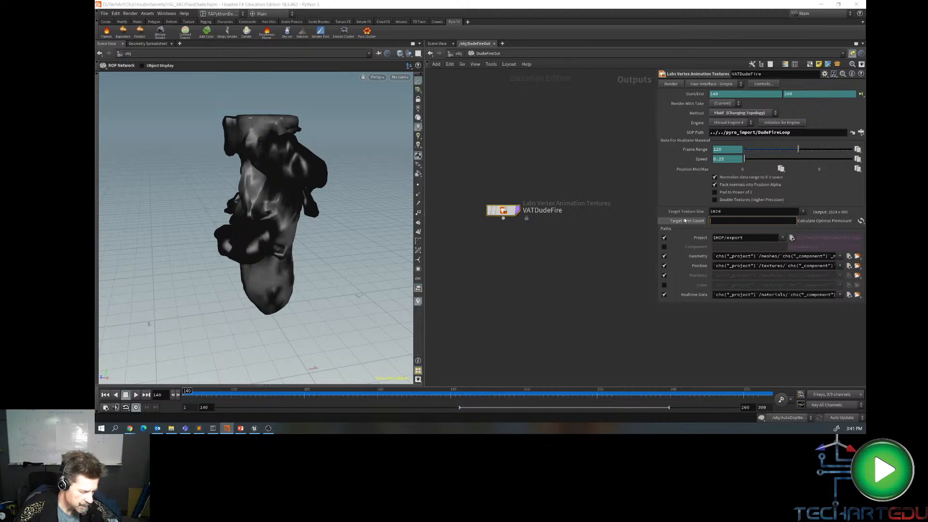
# - Set the Target Prim Count of VATDudeFire to the expression ch("../../pyro_import/polyreduce1/finalcount") and show its evaluated value
pyautogui.write('ch')
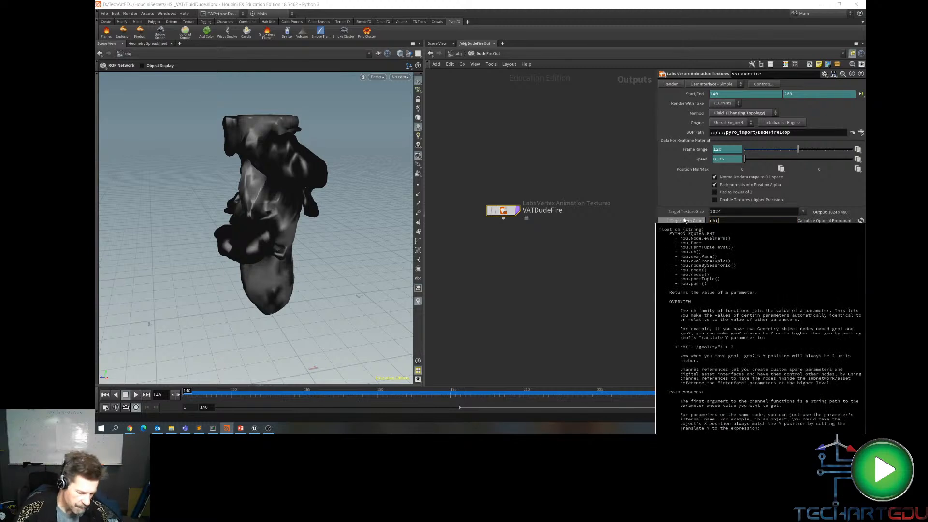
pyautogui.write('("')
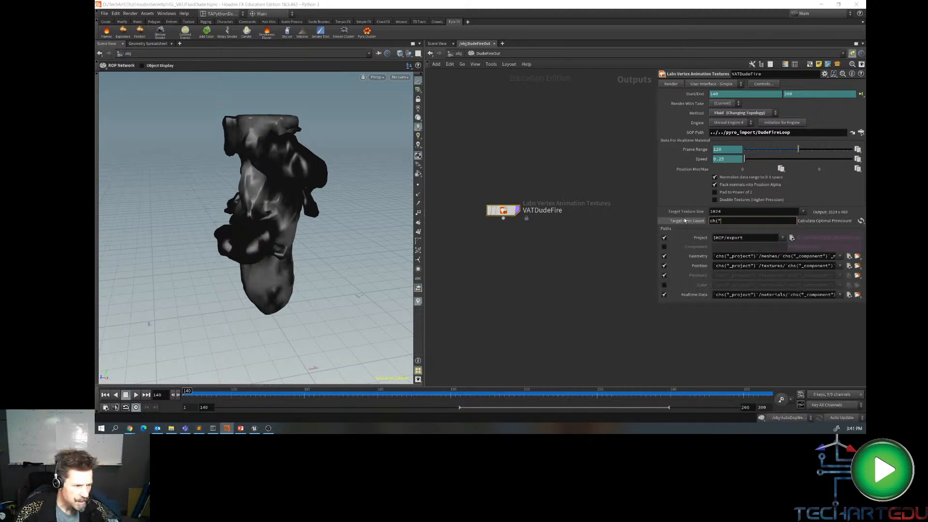
pyautogui.write('../')
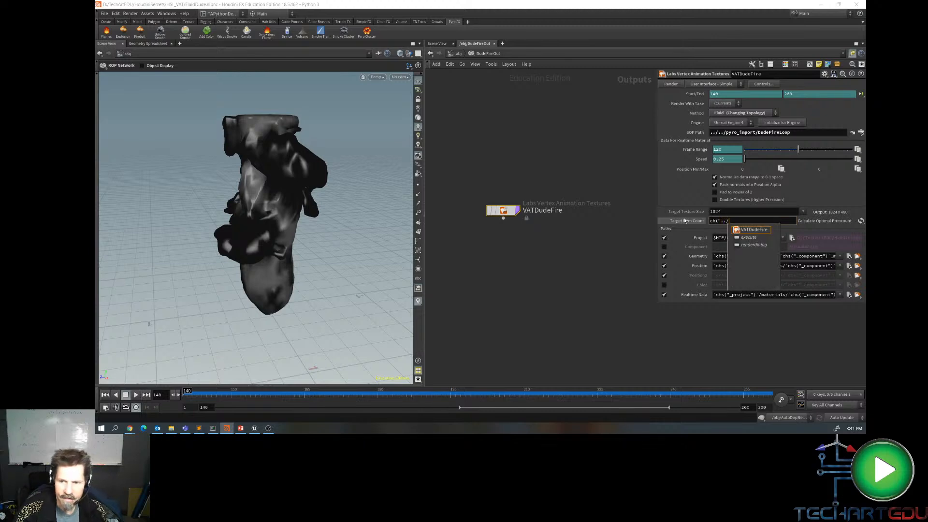
pyautogui.write('../')
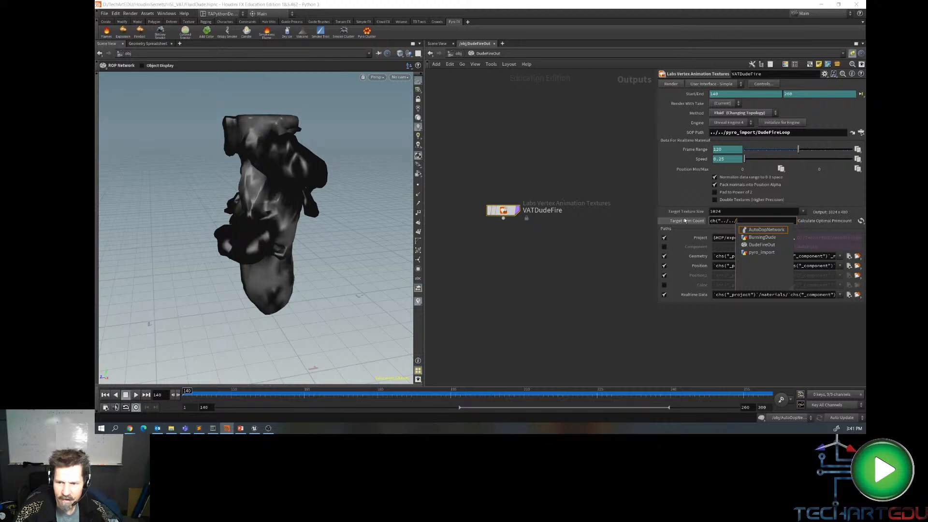
pyautogui.press('Down')
pyautogui.press('Down')
pyautogui.press('Down')
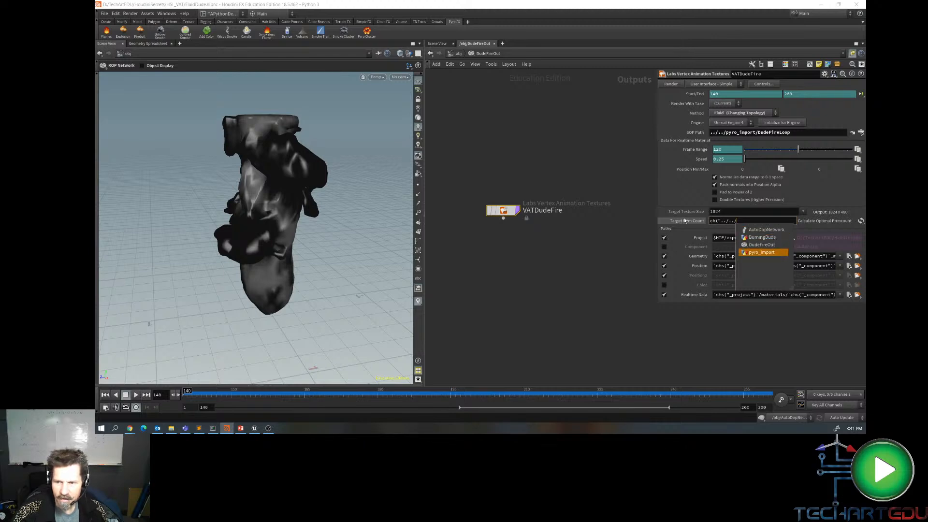
pyautogui.press('Return')
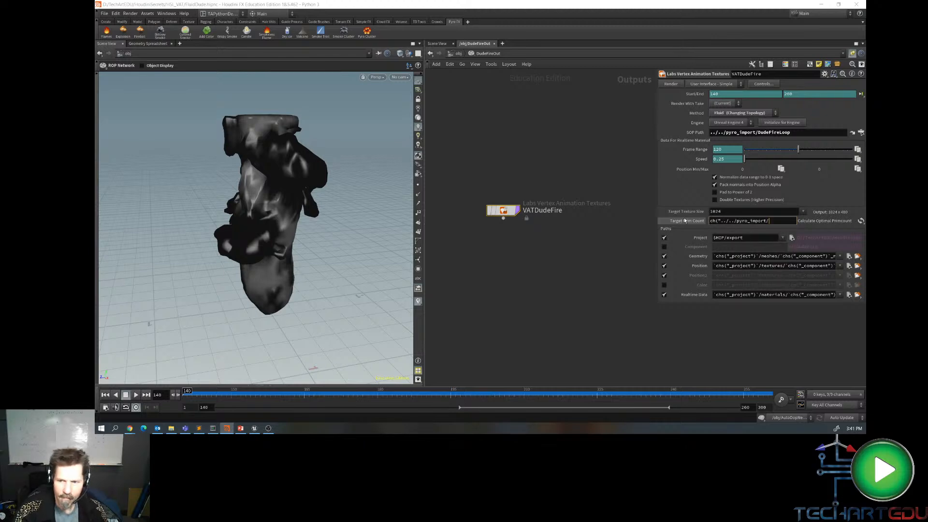
pyautogui.write('/')
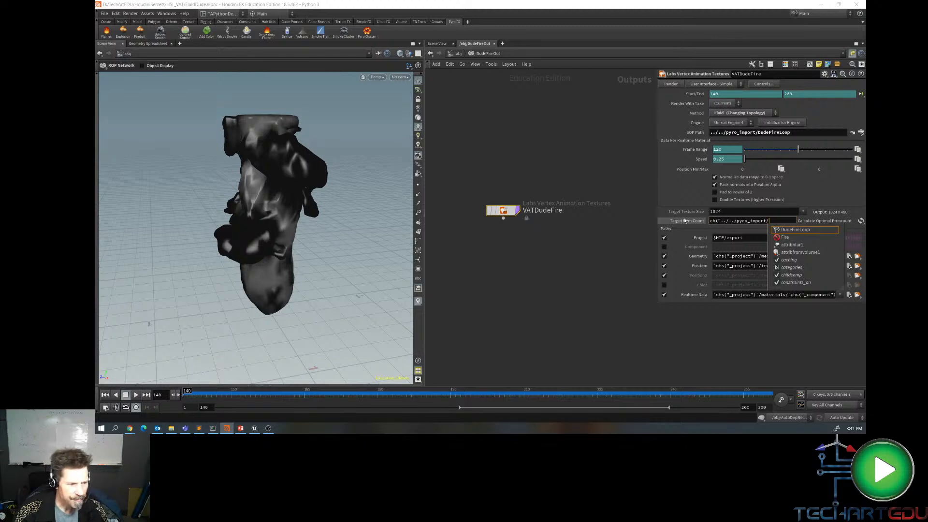
pyautogui.write('poly')
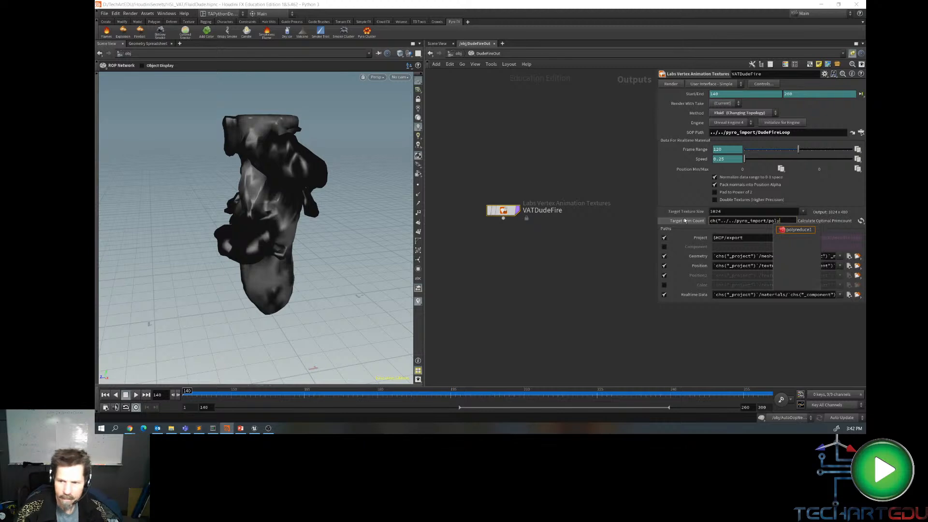
pyautogui.press('Escape')
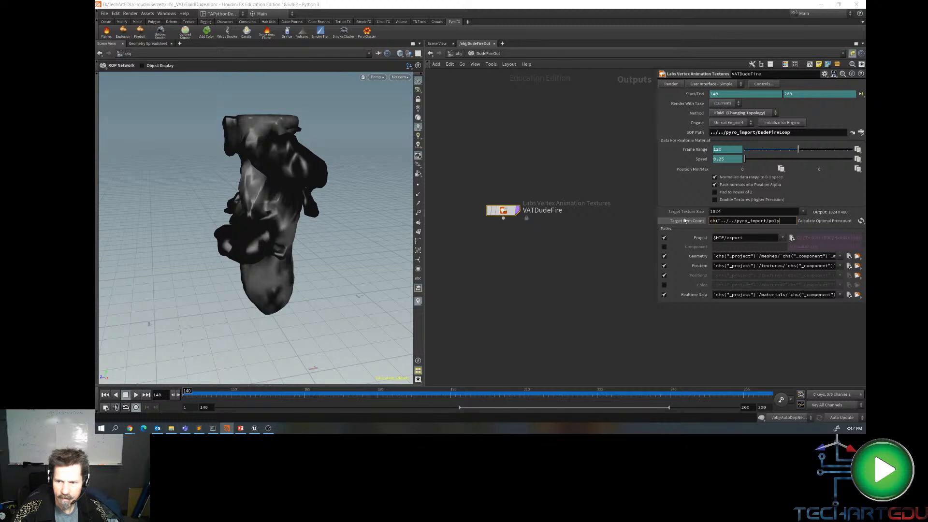
pyautogui.write('r')
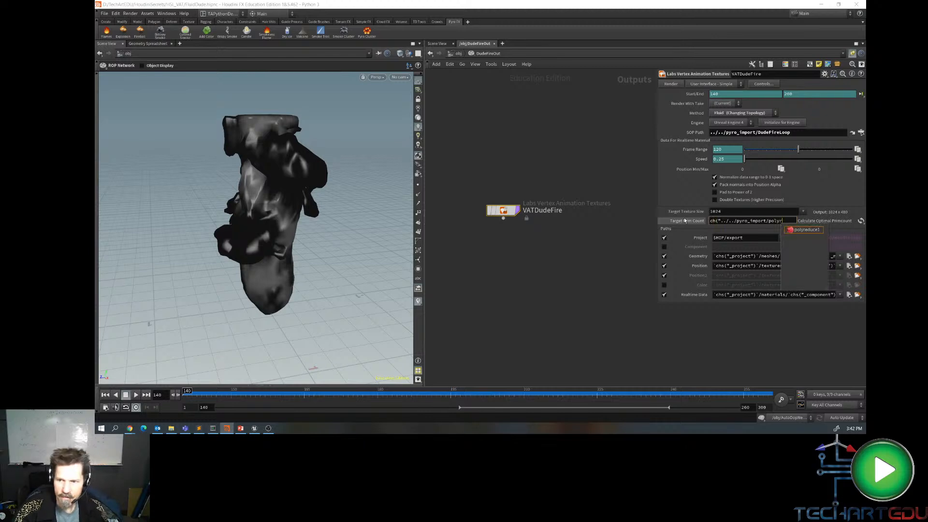
pyautogui.press('Escape')
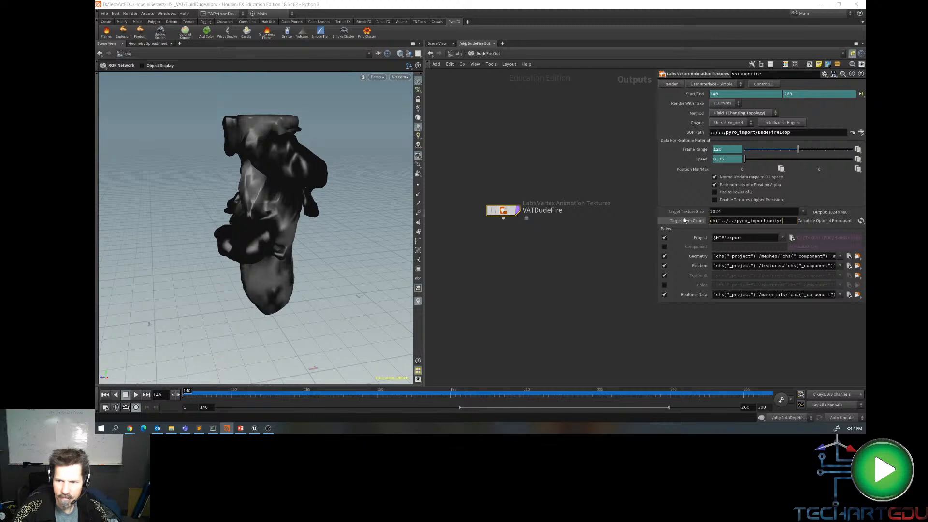
pyautogui.write('e')
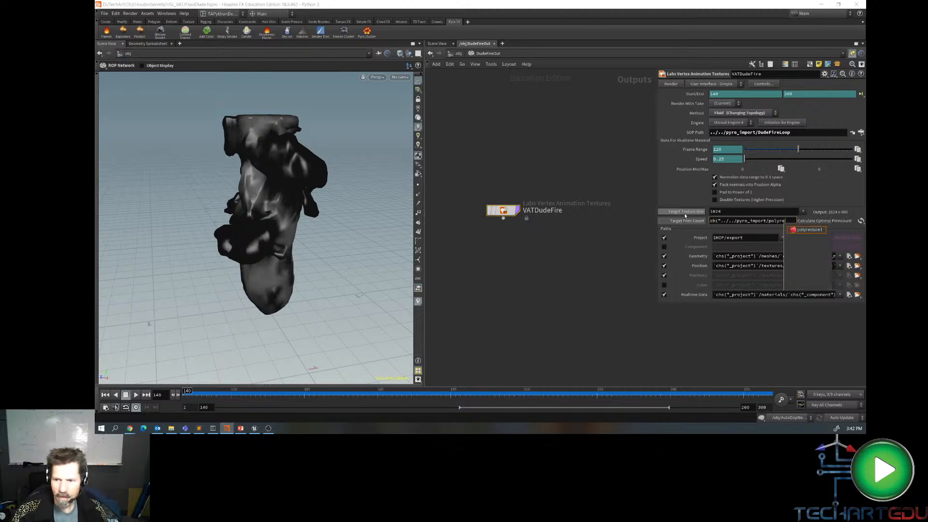
pyautogui.click(816, 231)
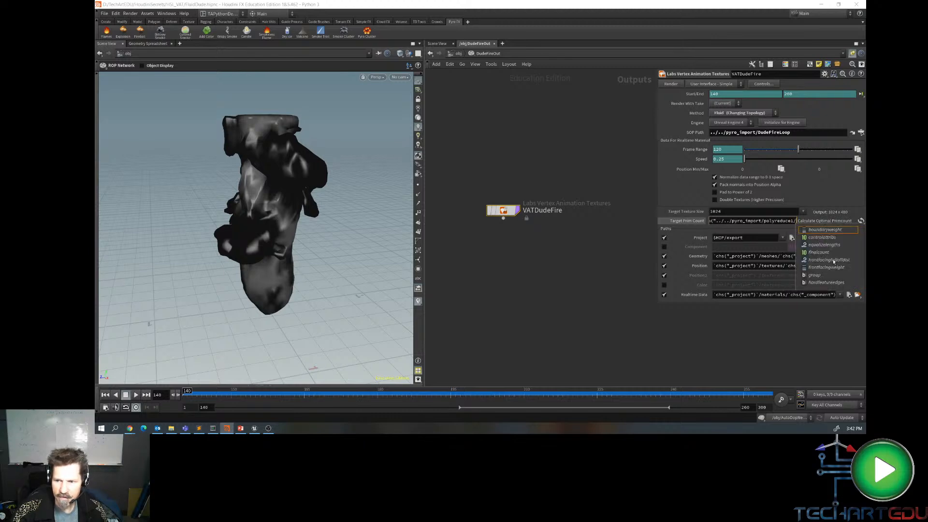
pyautogui.click(819, 253)
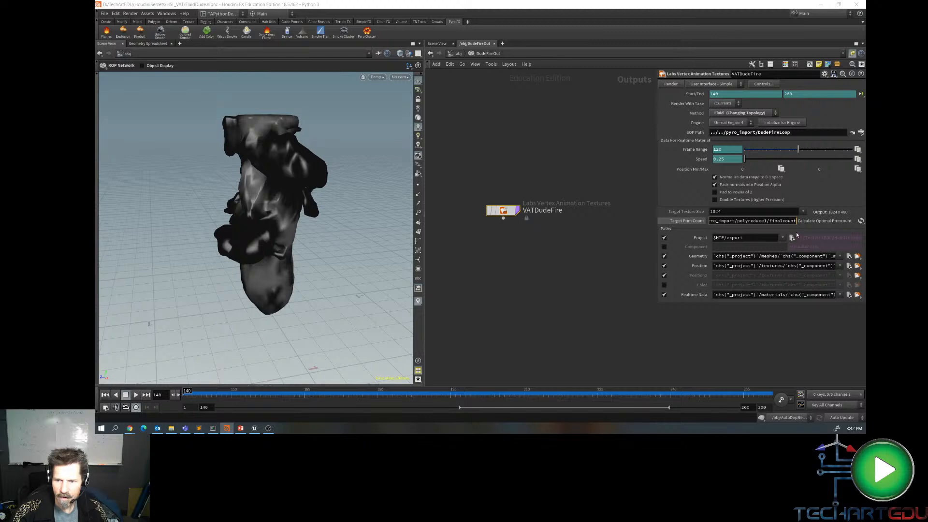
pyautogui.write('")')
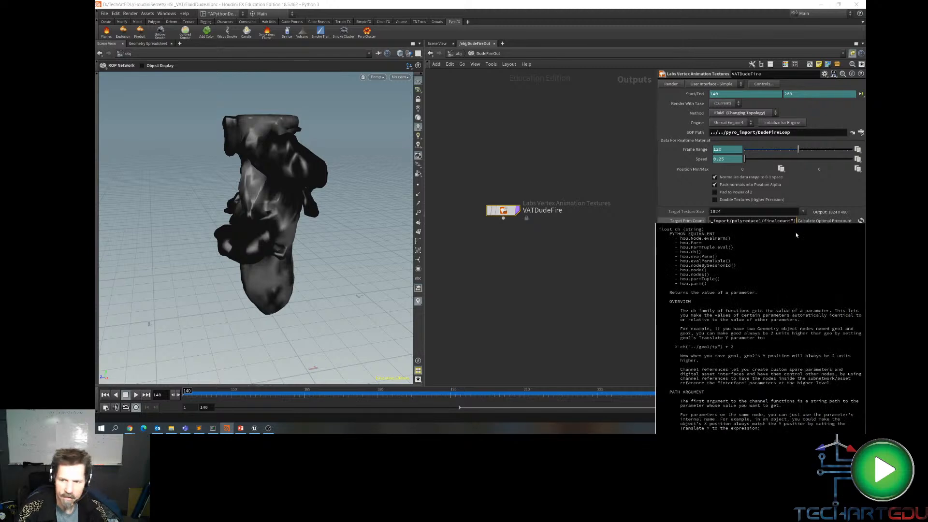
pyautogui.press('Return')
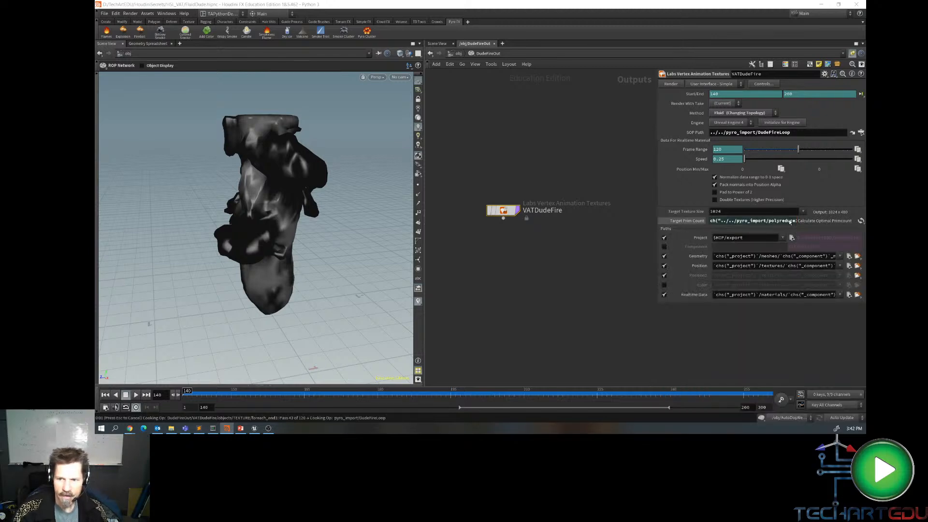
pyautogui.click(684, 221)
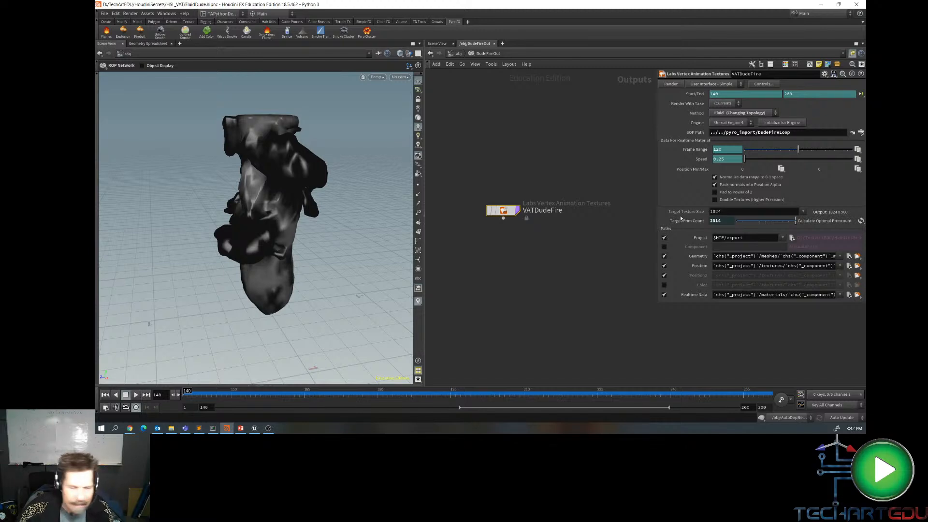
# - Turn off Pack normals into Position Alpha and enable the Color texture output on VATDudeFire
pyautogui.click(715, 184)
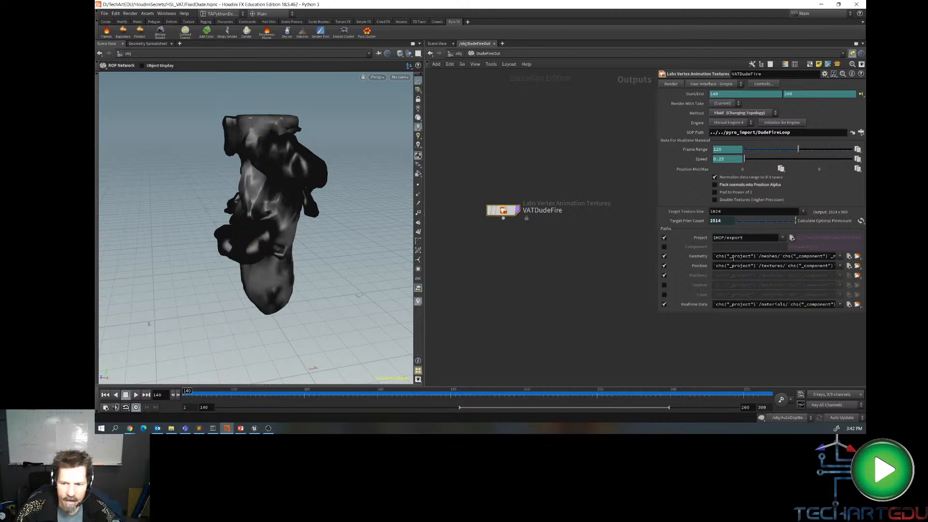
pyautogui.click(664, 295)
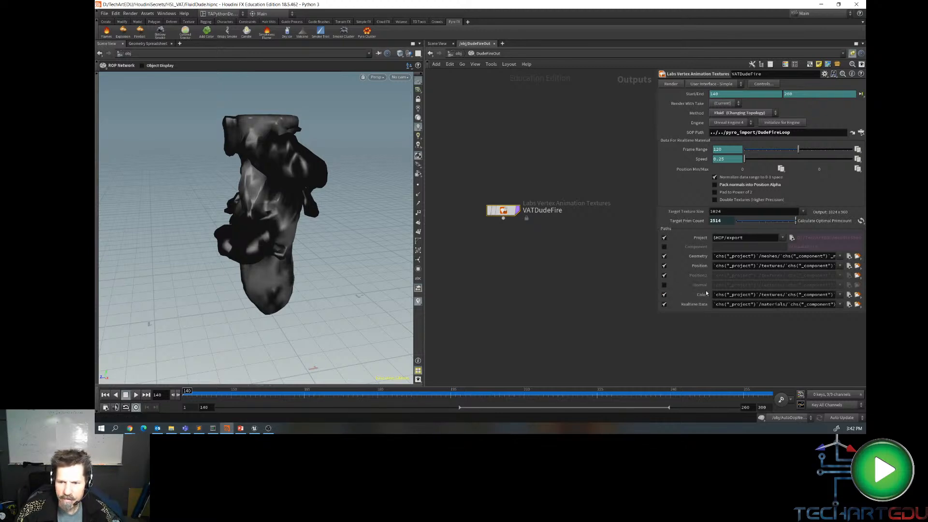
# - Set the Project path to $HIP/export/DudeFire, then enable Component and name it DudeFire
pyautogui.doubleClick(749, 238)
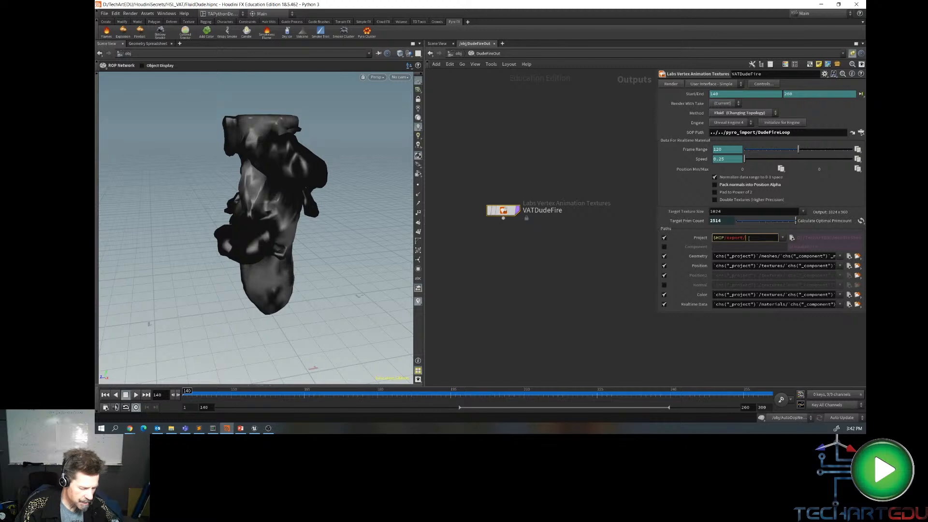
pyautogui.write('/DudeF')
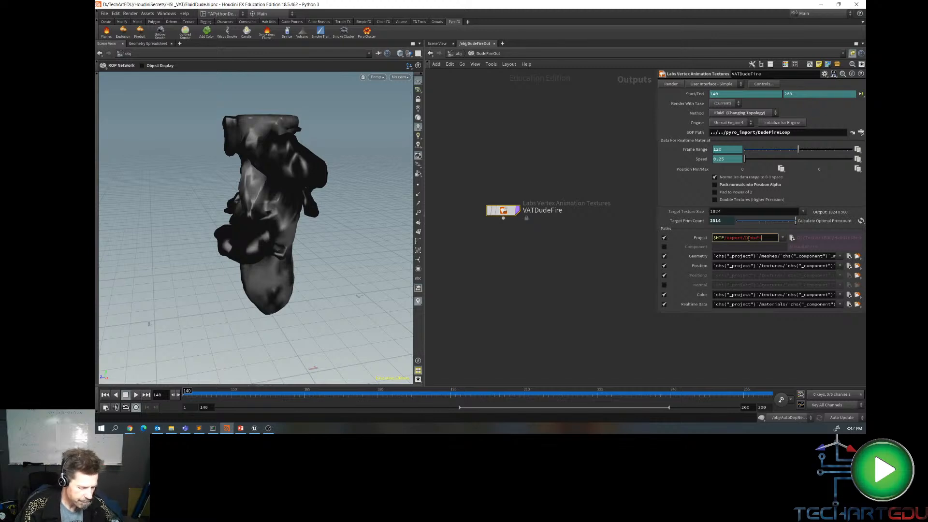
pyautogui.write('ire')
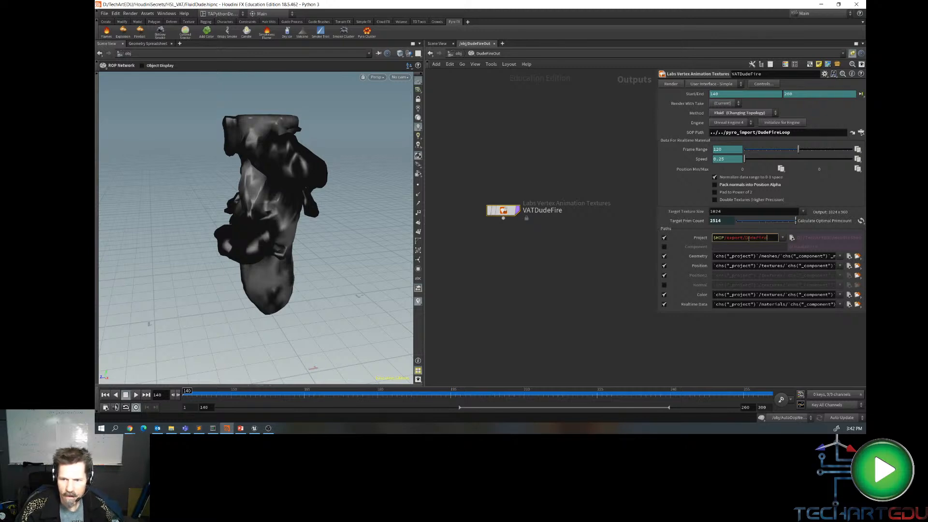
pyautogui.click(665, 247)
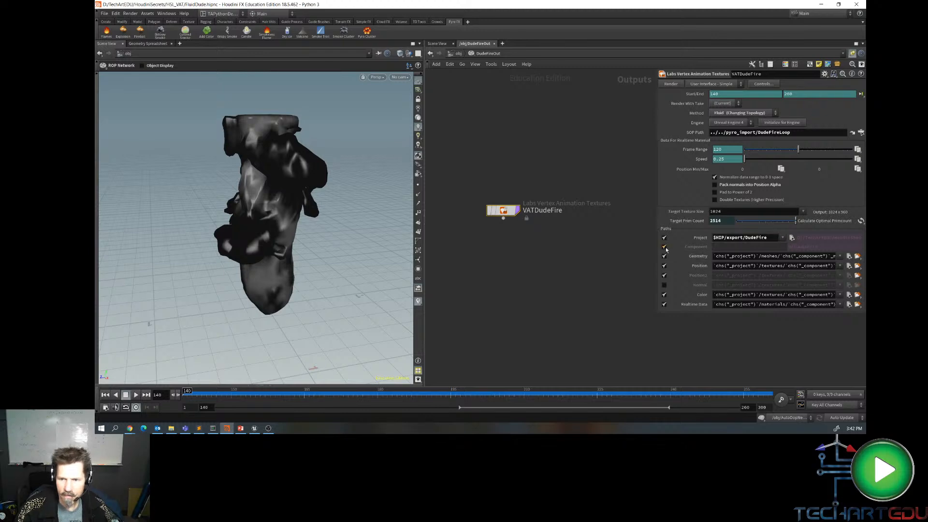
pyautogui.click(723, 246)
pyautogui.write('Dud')
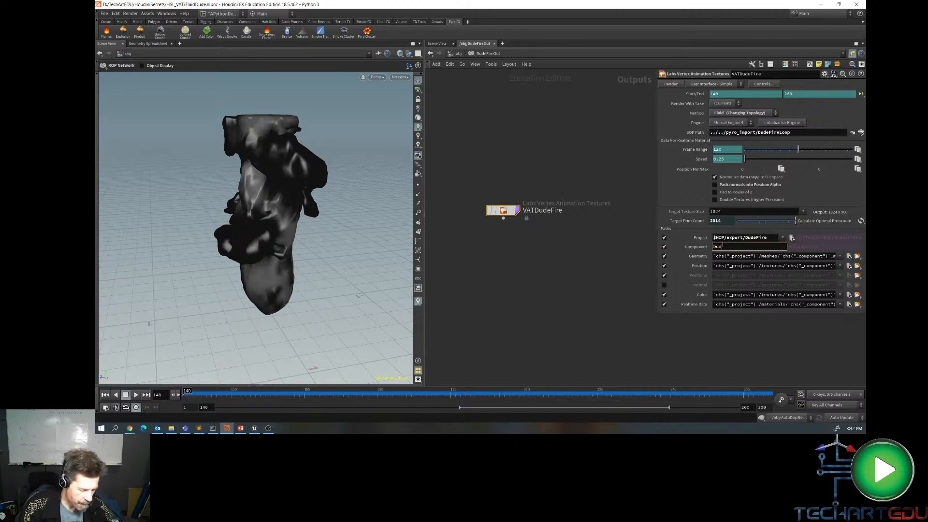
pyautogui.write('eFire')
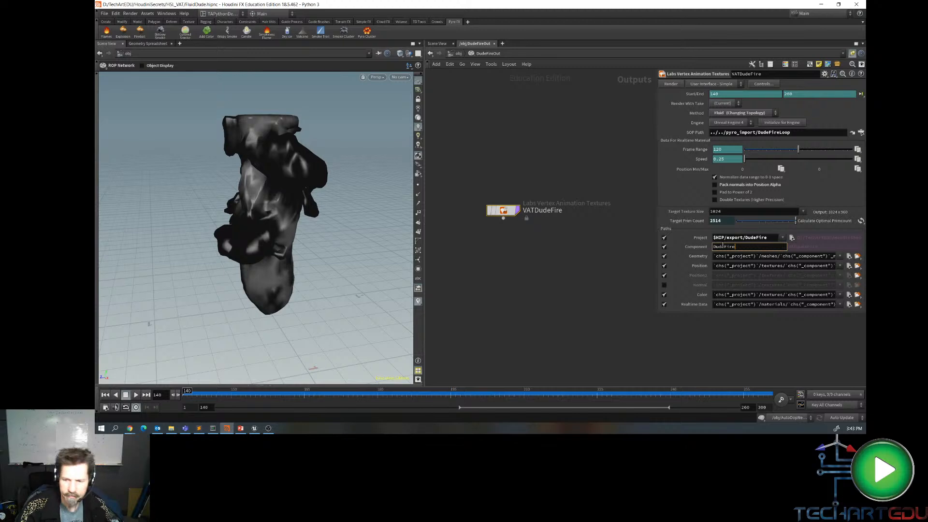
pyautogui.press('Return')
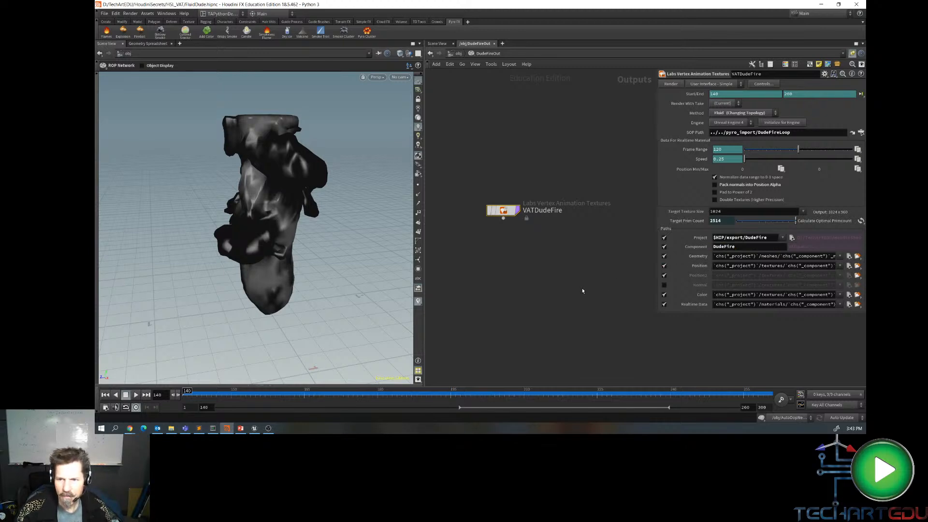
# - Save the scene and render the VATDudeFire vertex animation texture export
pyautogui.click(106, 14)
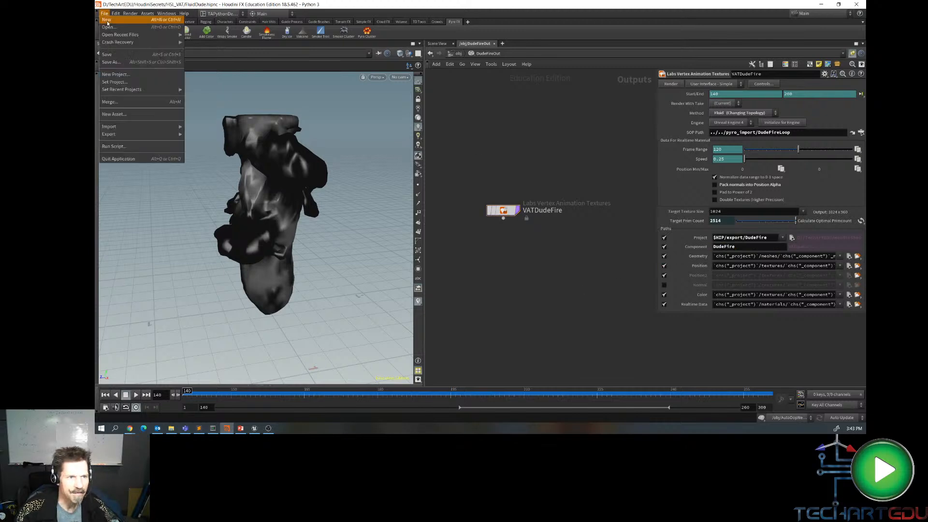
pyautogui.click(116, 55)
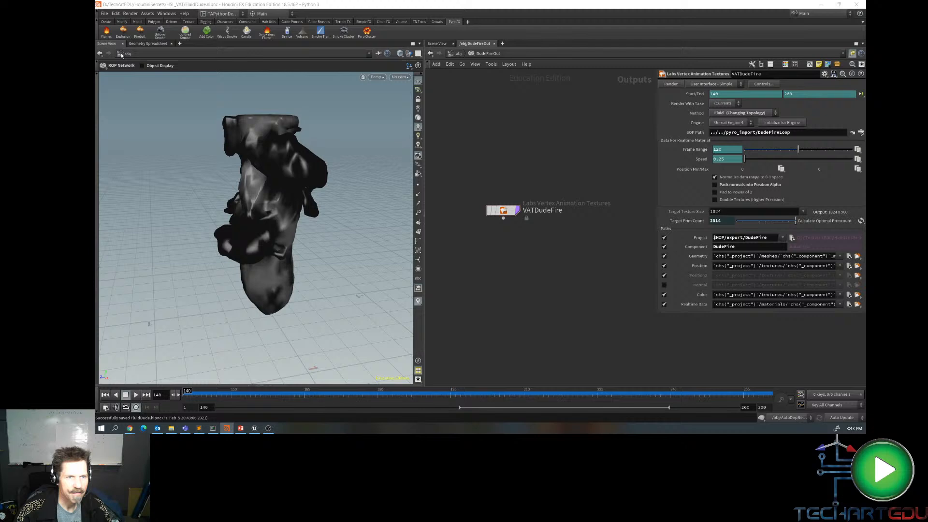
pyautogui.click(671, 84)
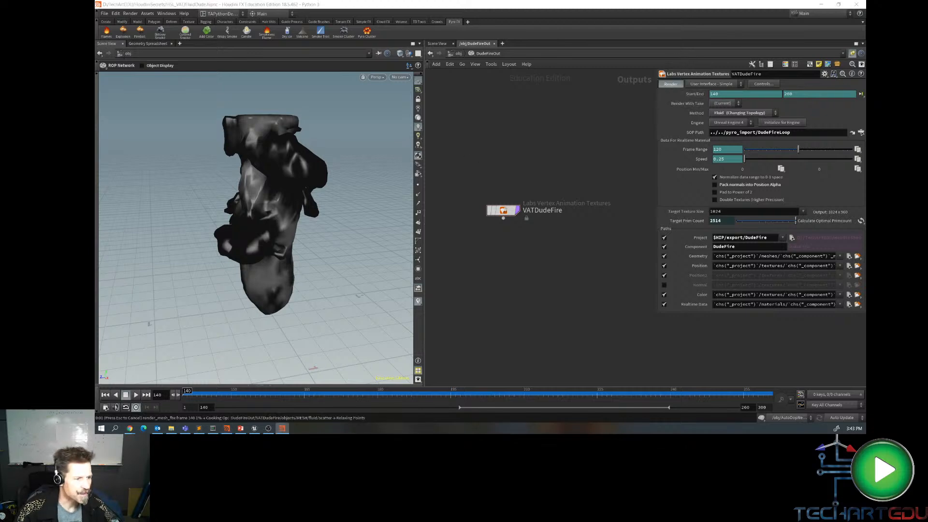
pyautogui.moveTo(350, 181); pyautogui.dragTo(449, 268)
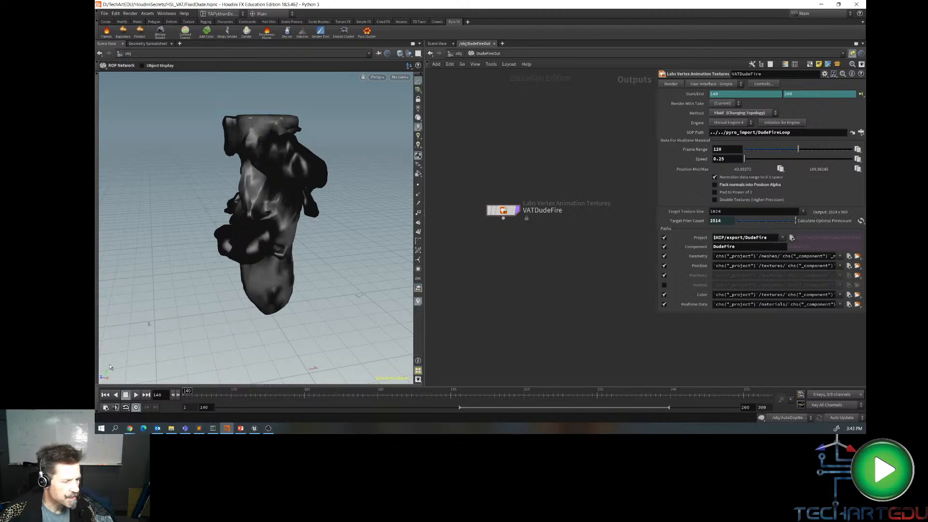
# - Switch to Unreal Editor and go to the root Content folder of the project
pyautogui.hotkey('alt', 'Tab')
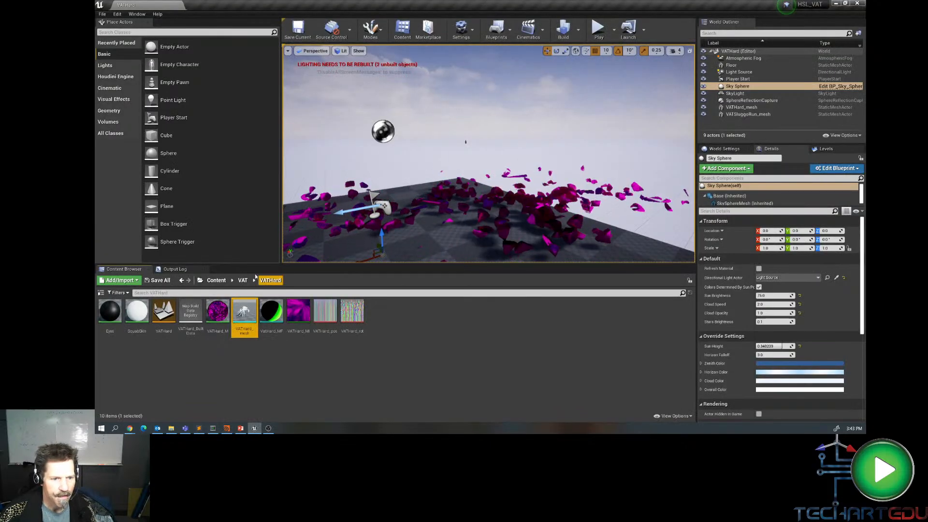
pyautogui.click(216, 281)
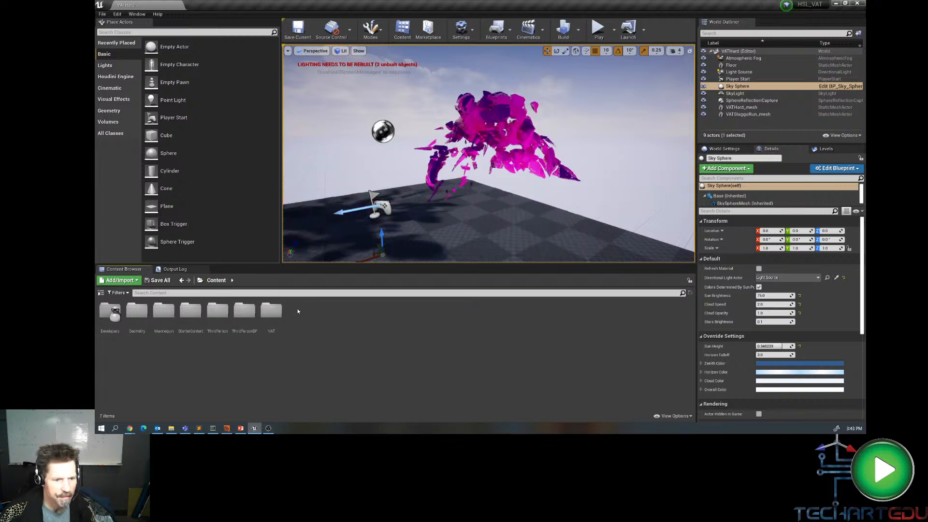
# - Create a folder named DudeFire inside the VAT content folder and open it
pyautogui.doubleClick(272, 311)
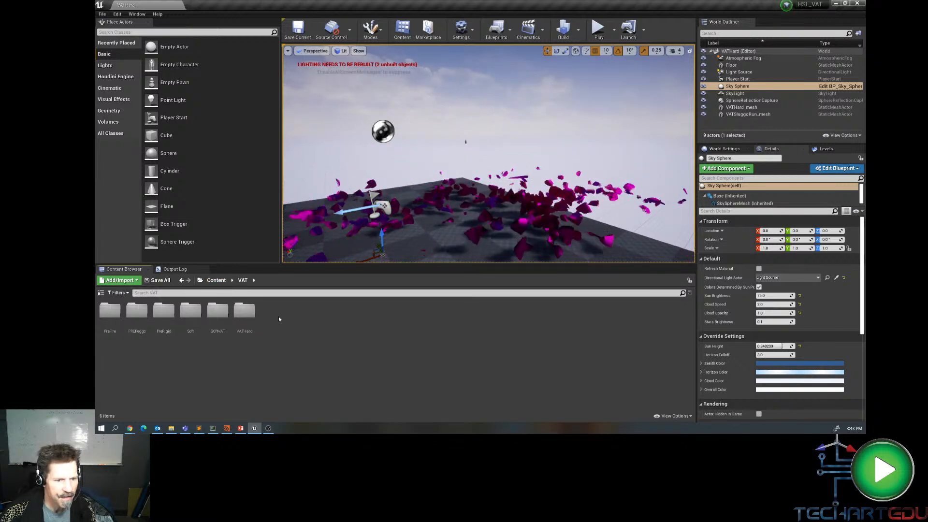
pyautogui.rightClick(278, 315)
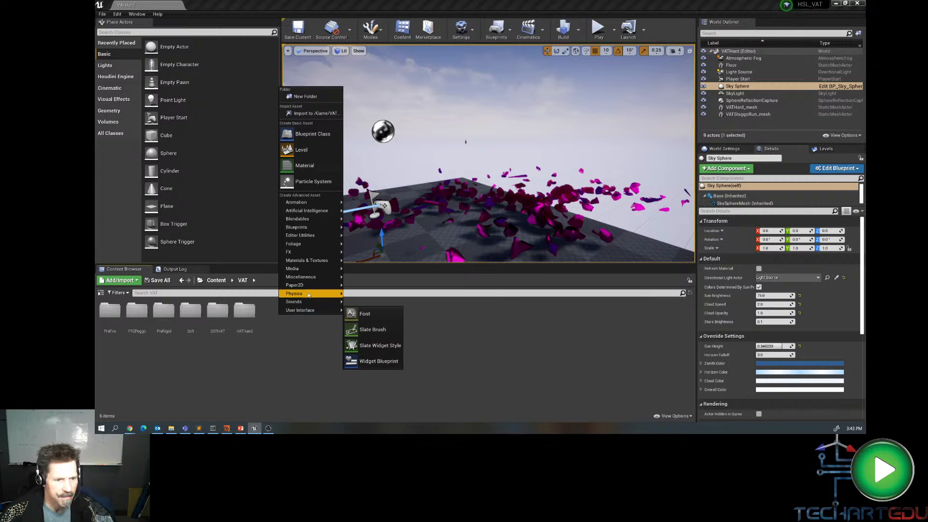
pyautogui.moveTo(310, 297)
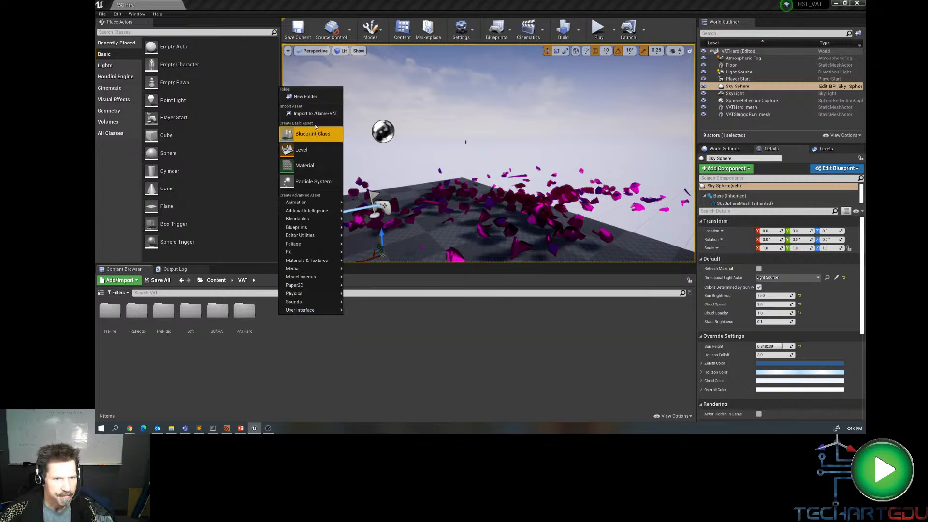
pyautogui.click(307, 96)
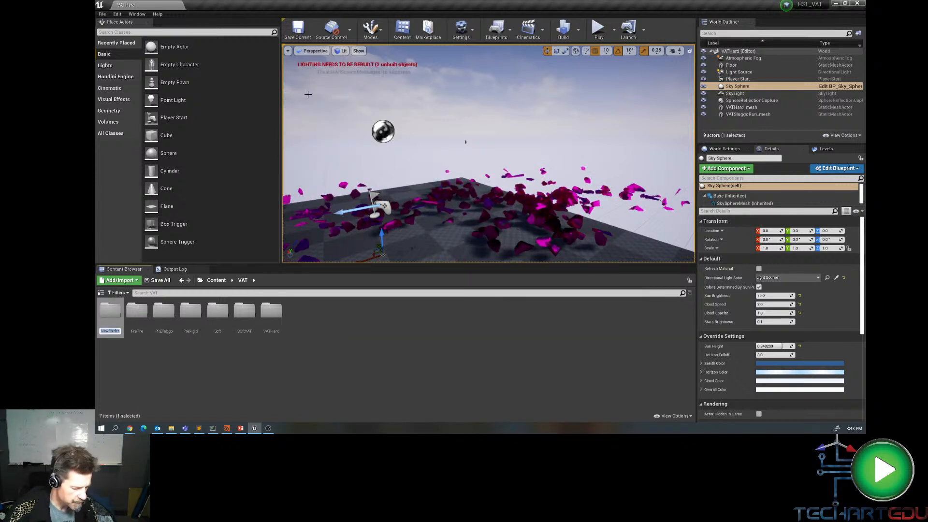
pyautogui.write('DebeFire')
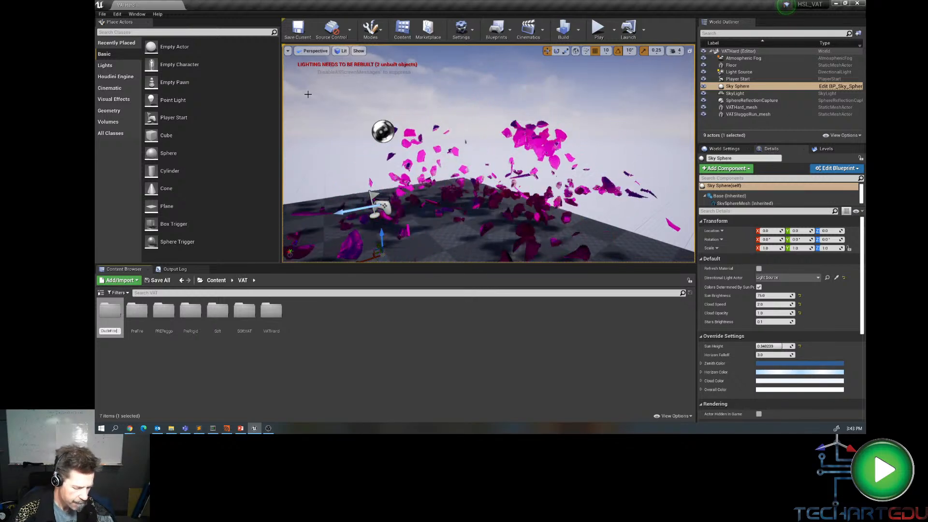
pyautogui.press('Return')
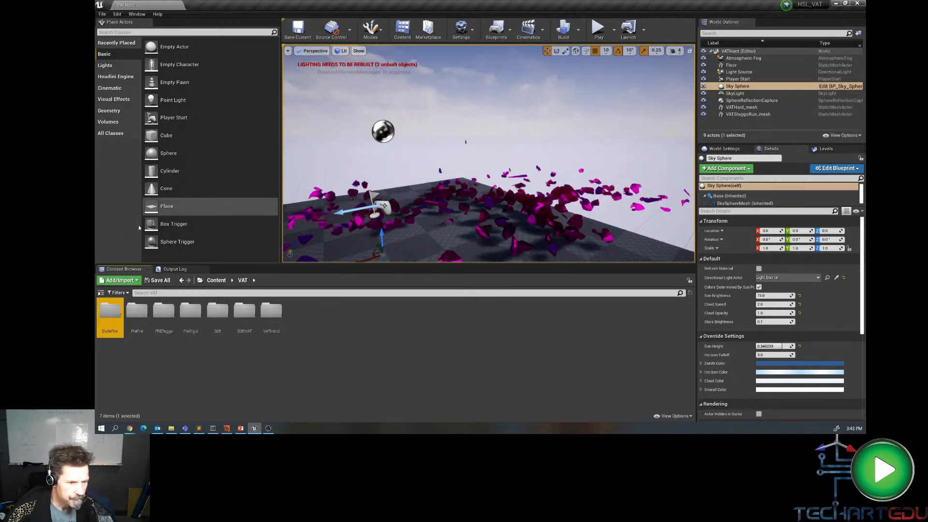
pyautogui.doubleClick(111, 310)
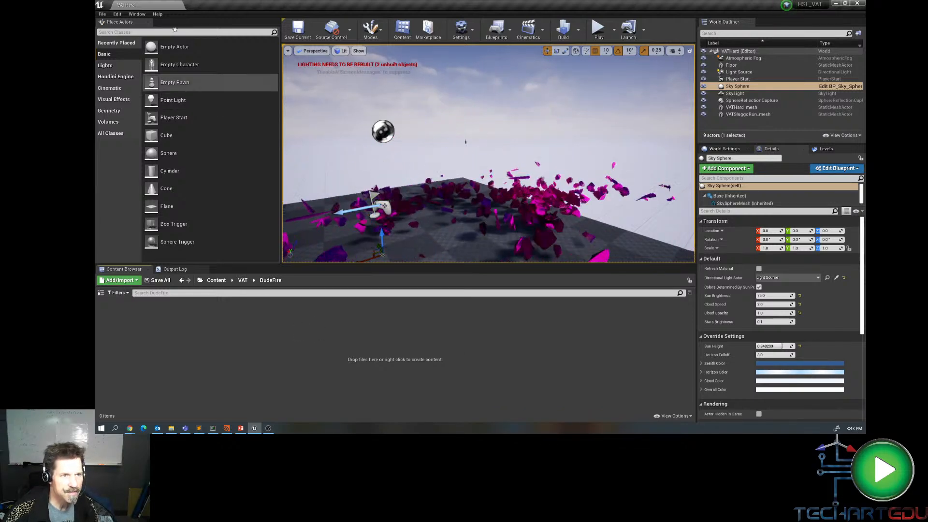
# - Create a new level from the template that includes a floor, sky and lighting
pyautogui.click(102, 14)
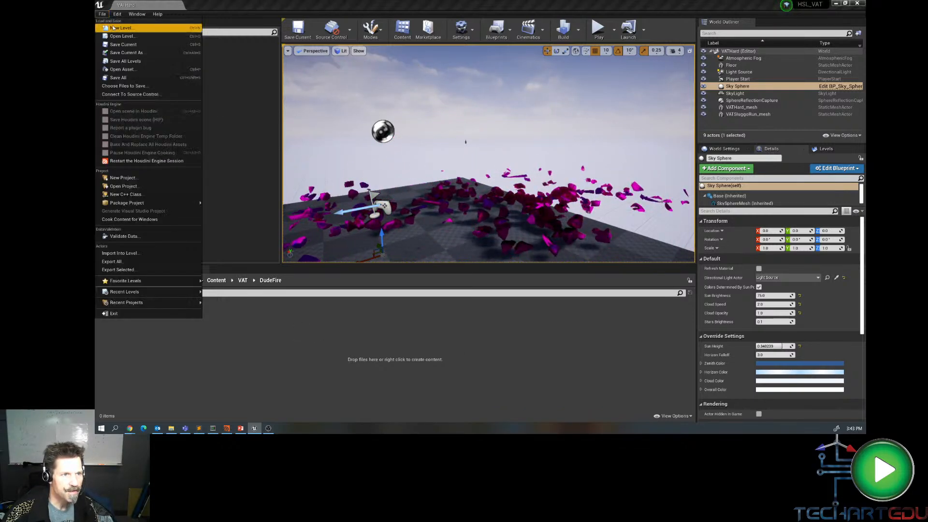
pyautogui.click(118, 29)
pyautogui.click(428, 174)
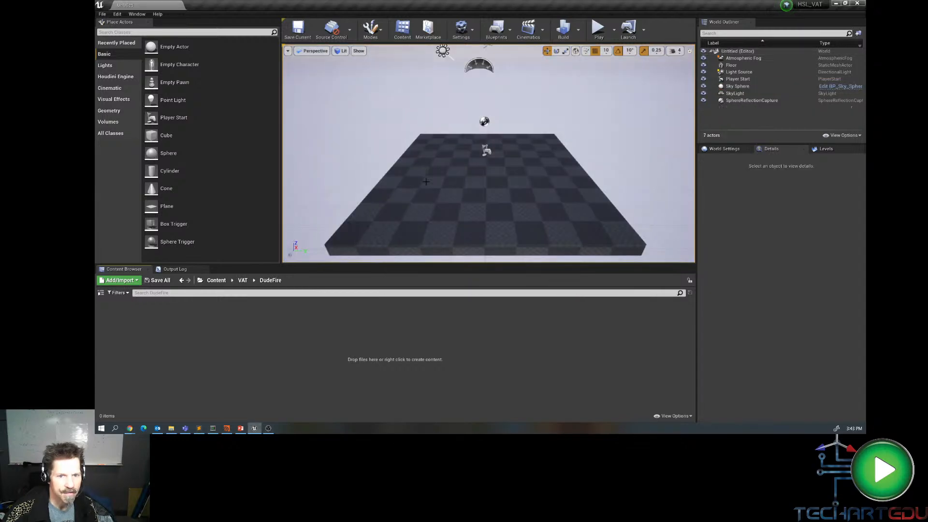
# - Save the new level as DudeFire in the VAT/DudeFire folder
pyautogui.click(299, 30)
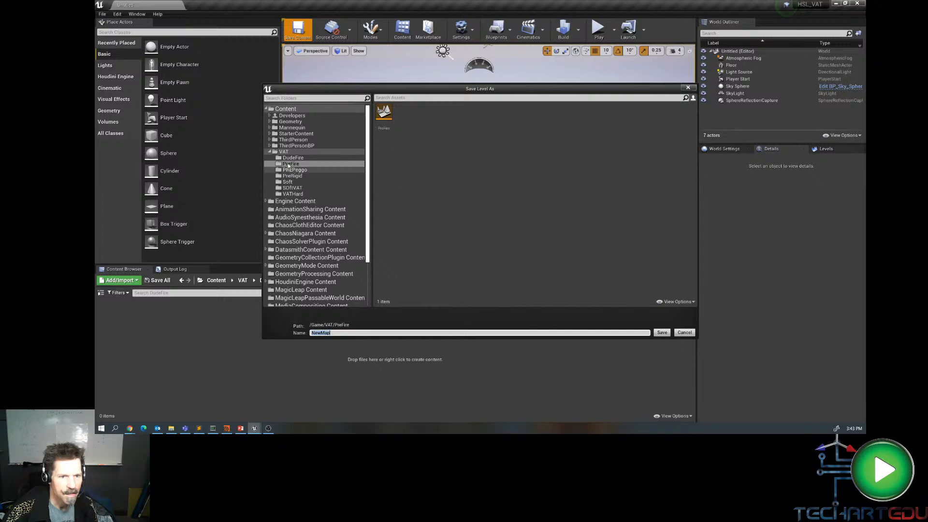
pyautogui.click(290, 159)
pyautogui.click(332, 334)
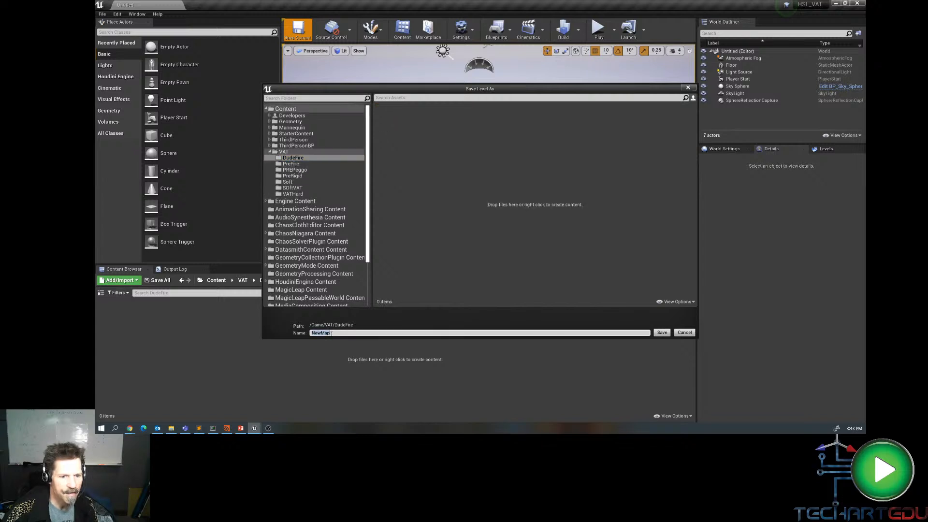
pyautogui.write('DudeFire')
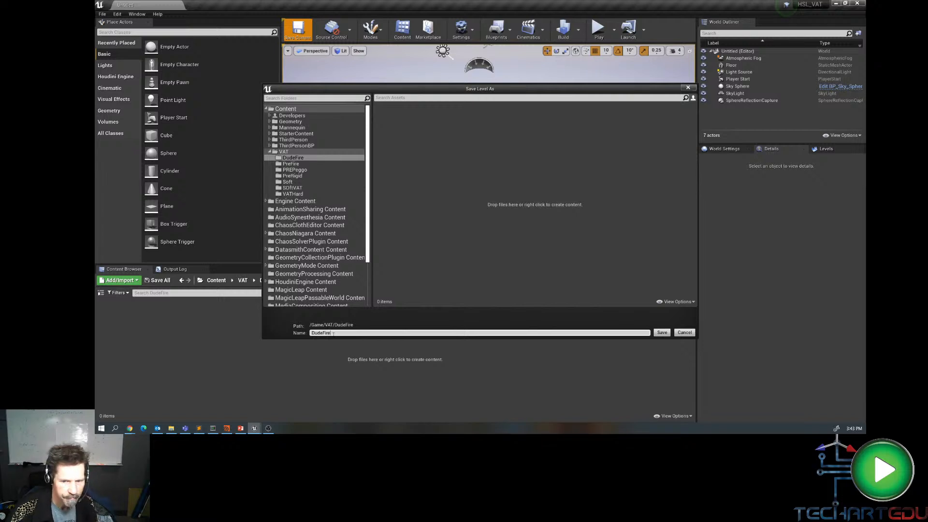
pyautogui.click(663, 333)
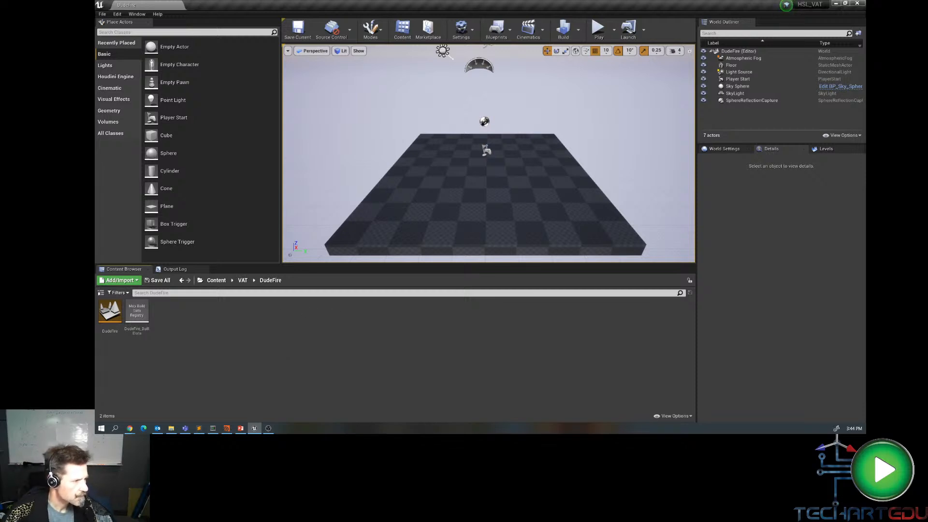
pyautogui.hotkey('alt', 'Tab')
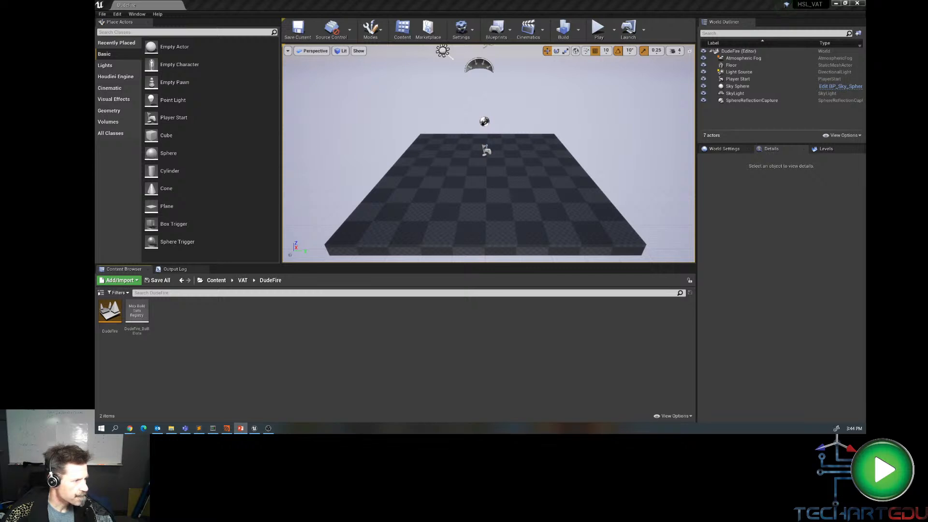
pyautogui.rightClick(185, 314)
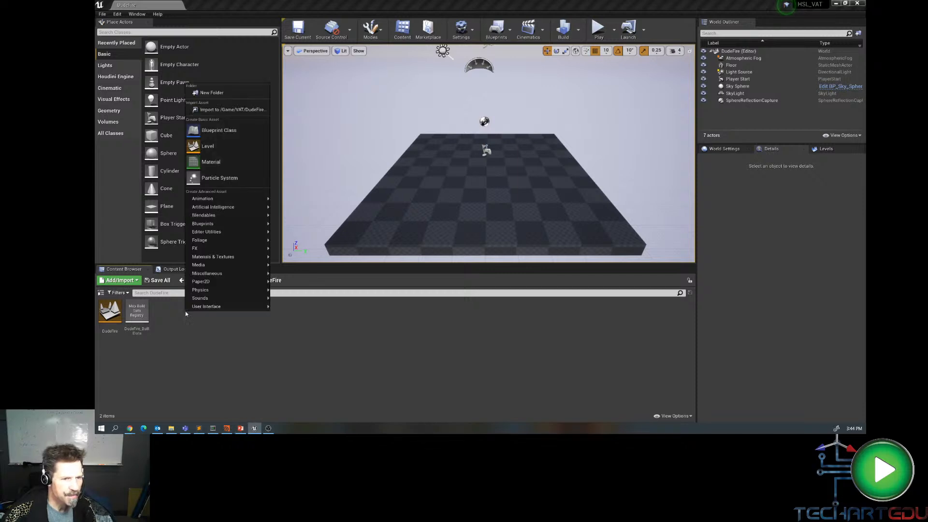
pyautogui.click(227, 109)
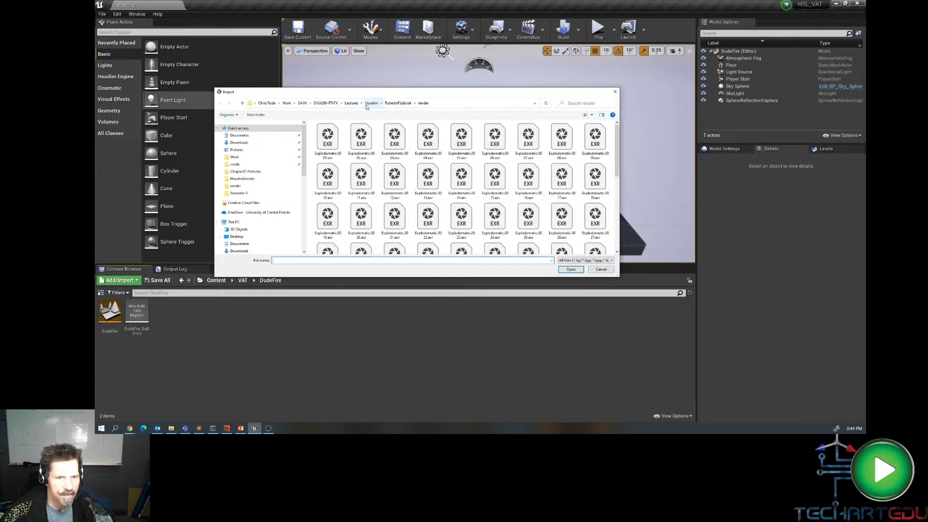
pyautogui.click(287, 103)
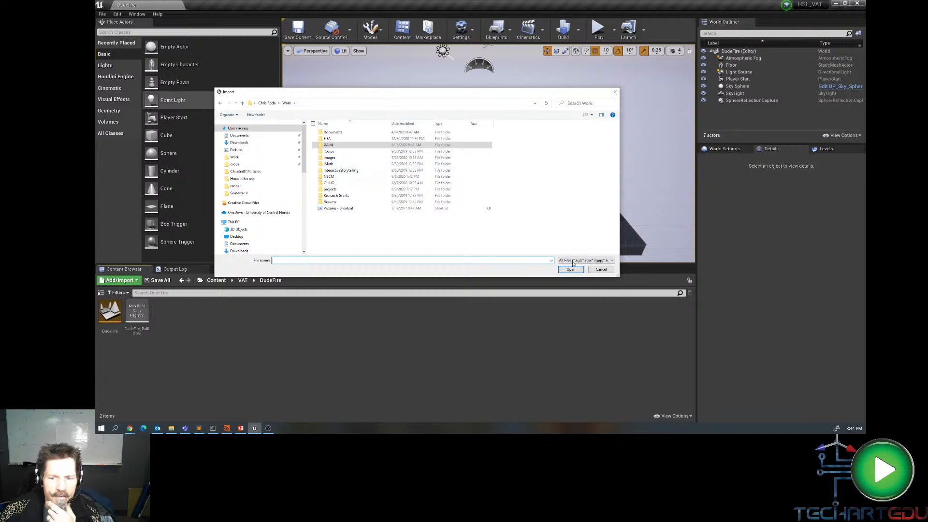
pyautogui.click(601, 269)
pyautogui.click(835, 4)
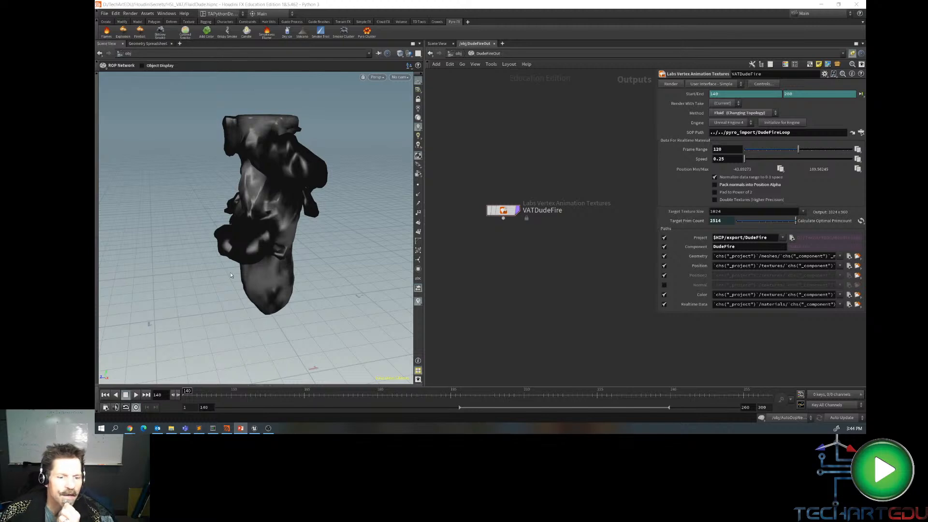
pyautogui.click(255, 430)
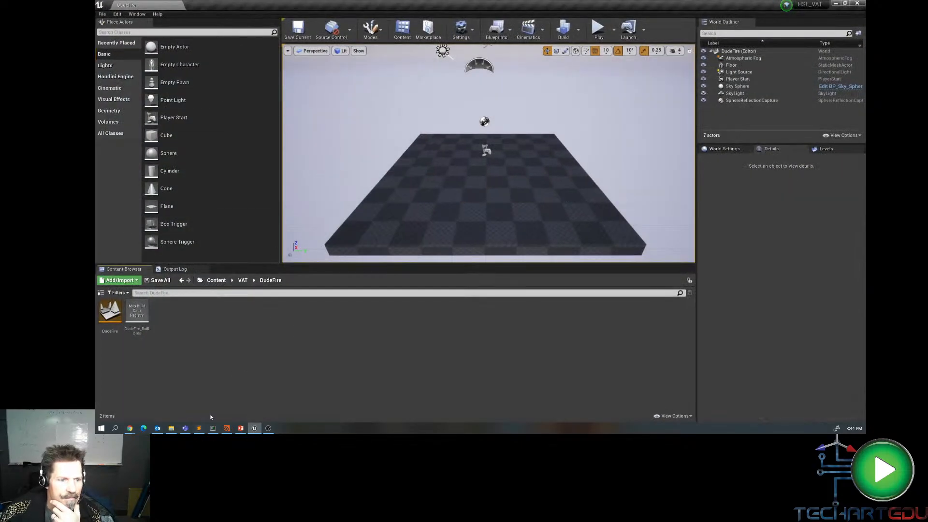
# - Start an asset import into the DudeFire content folder and browse to TechArtEDU/HoudiniSecrets/HSL_VAT/export/DudeFire on the DATA (D:) drive
pyautogui.rightClick(233, 312)
pyautogui.moveTo(251, 257)
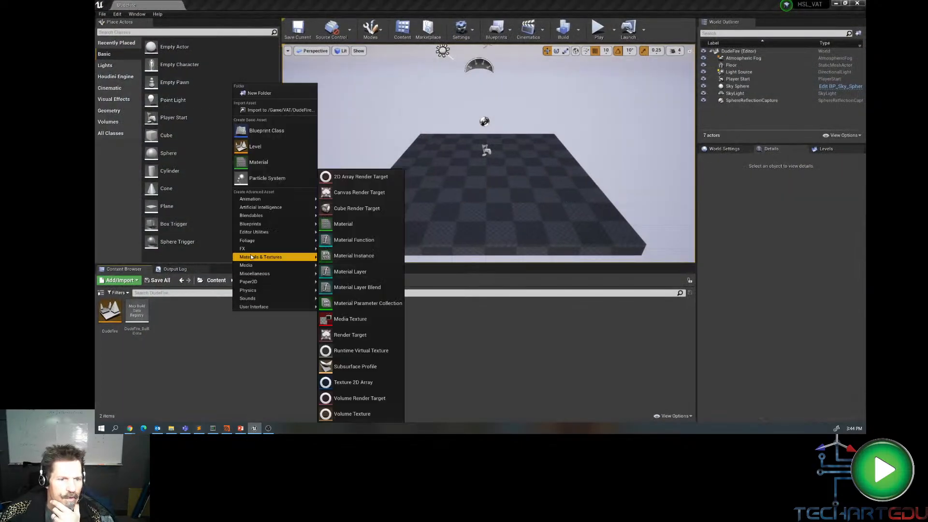
pyautogui.click(273, 110)
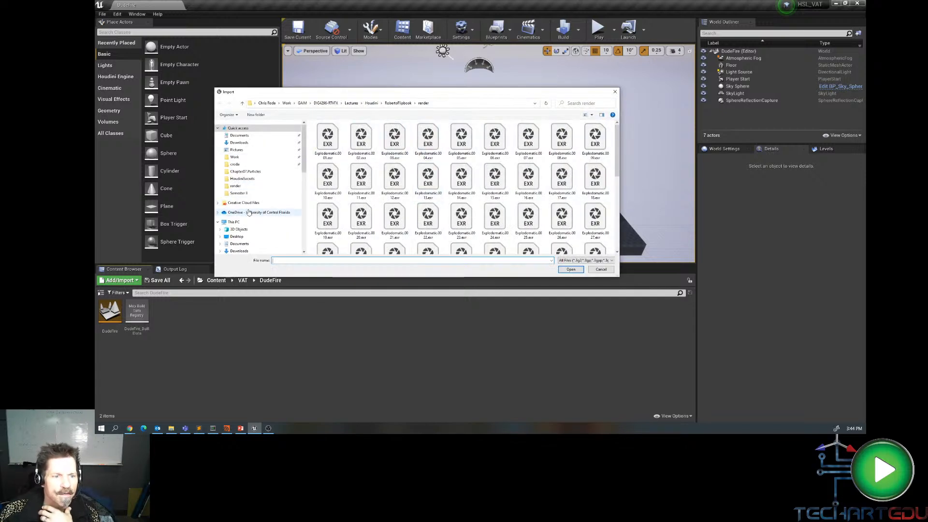
pyautogui.scroll(-6, 304, 153)
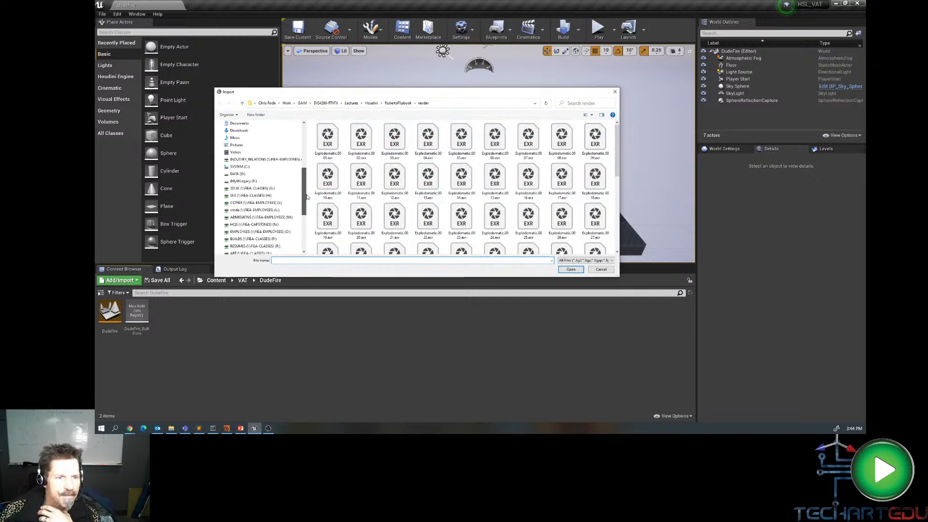
pyautogui.click(237, 167)
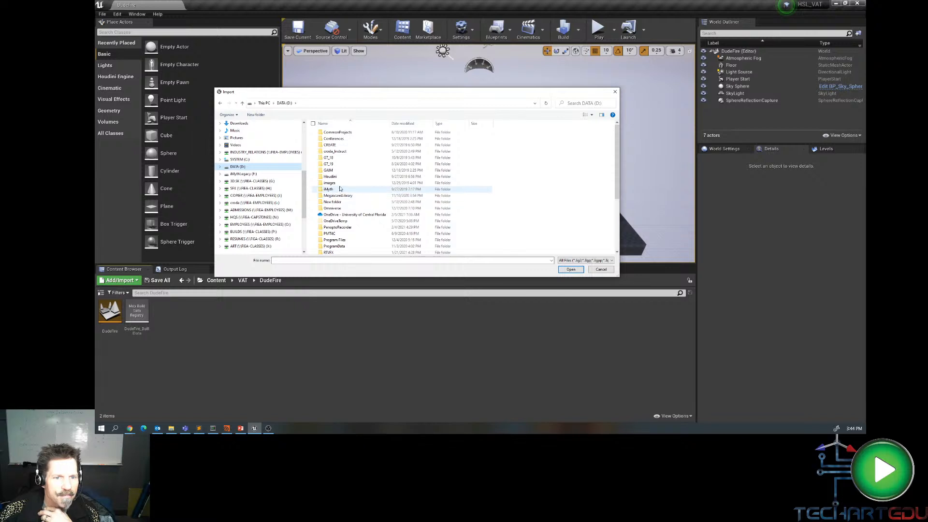
pyautogui.scroll(-4, 350, 186)
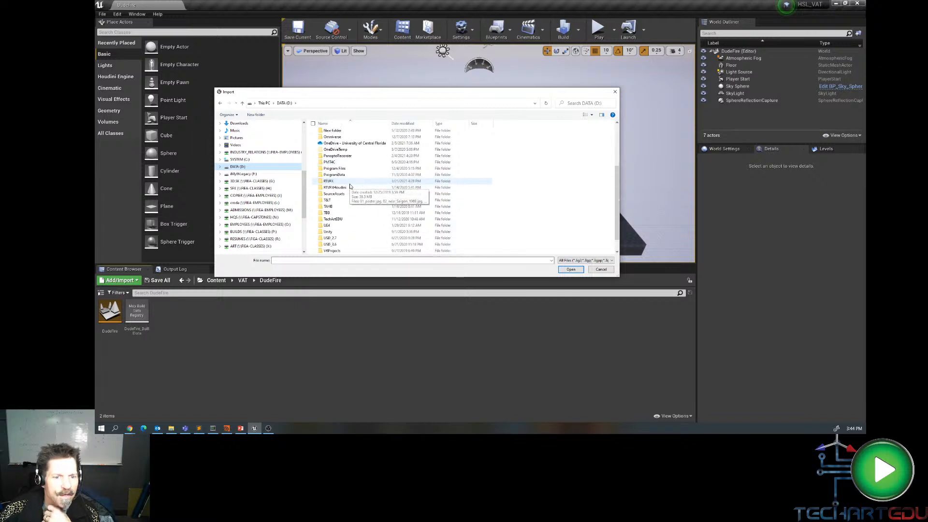
pyautogui.doubleClick(340, 220)
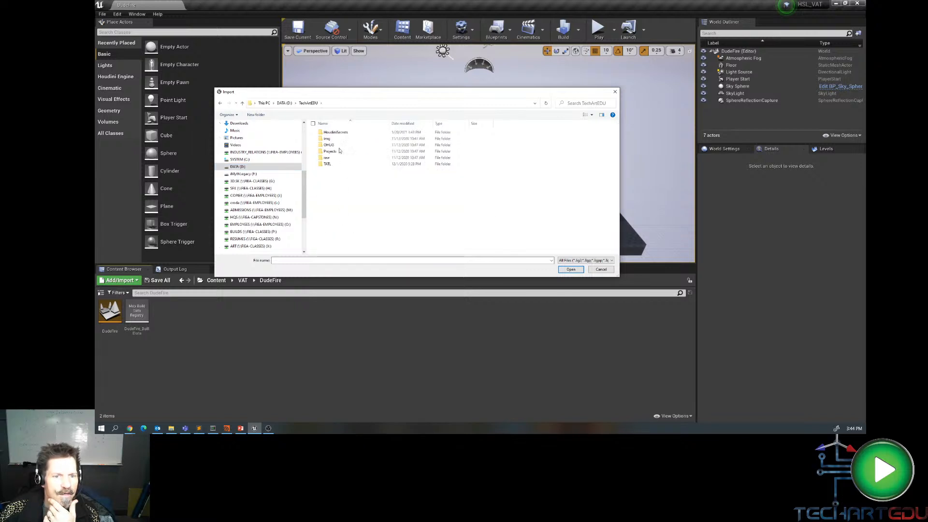
pyautogui.doubleClick(337, 133)
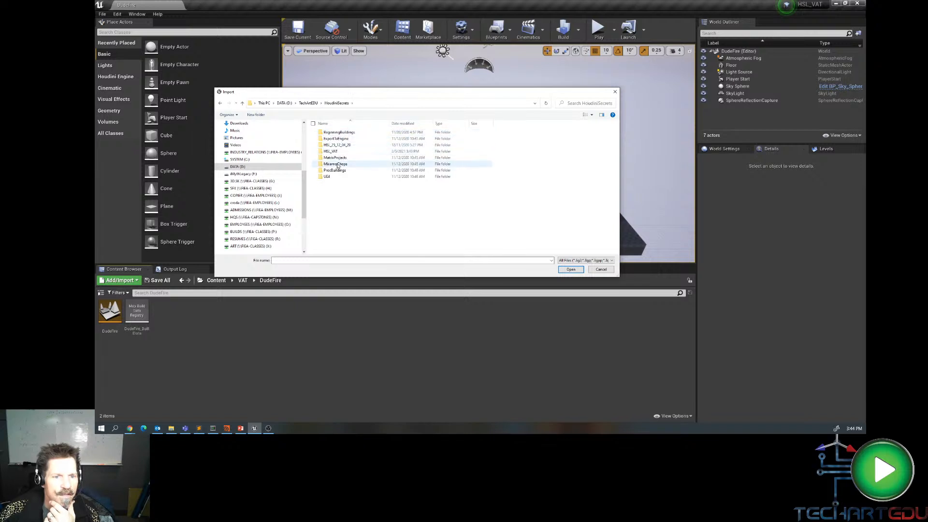
pyautogui.doubleClick(332, 151)
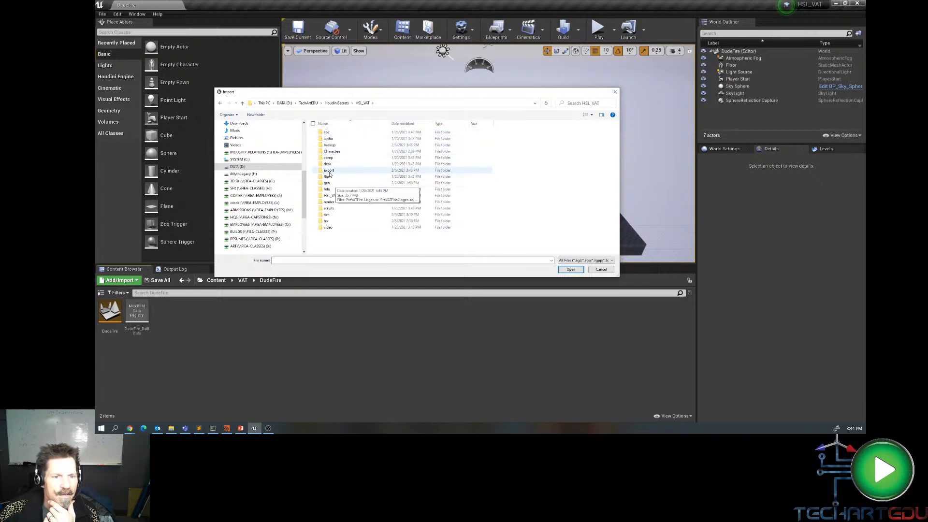
pyautogui.doubleClick(329, 171)
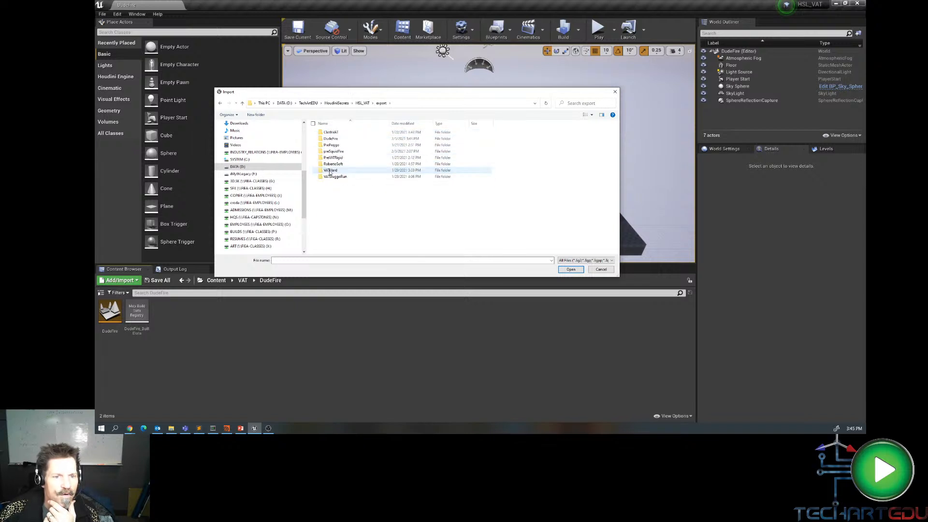
pyautogui.doubleClick(331, 139)
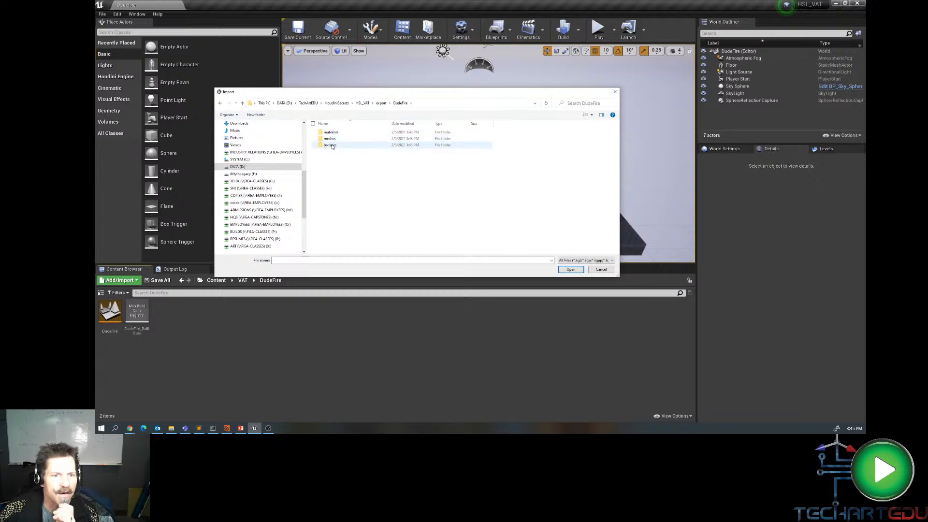
# - Import DudeFire_mesh.fbx from the meshes folder as a static mesh, keeping the offered FBX import options
pyautogui.doubleClick(331, 139)
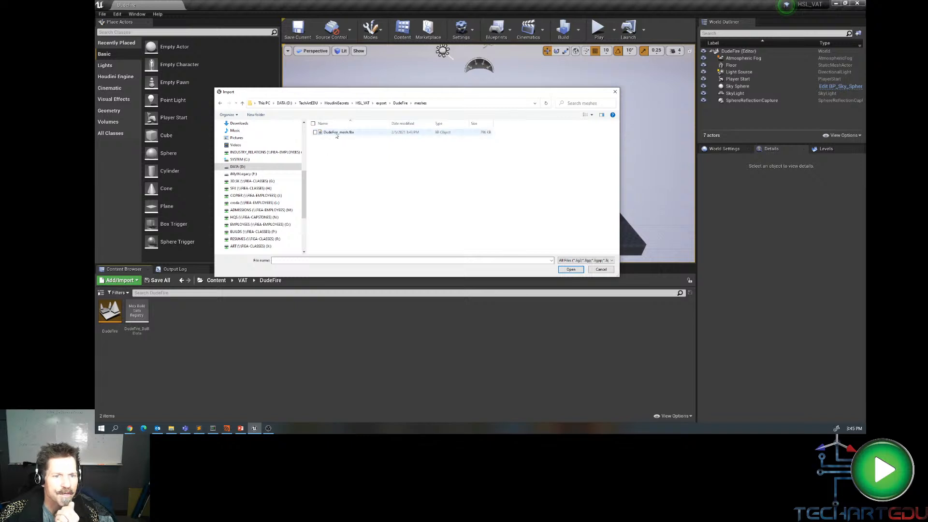
pyautogui.click(336, 134)
pyautogui.click(564, 269)
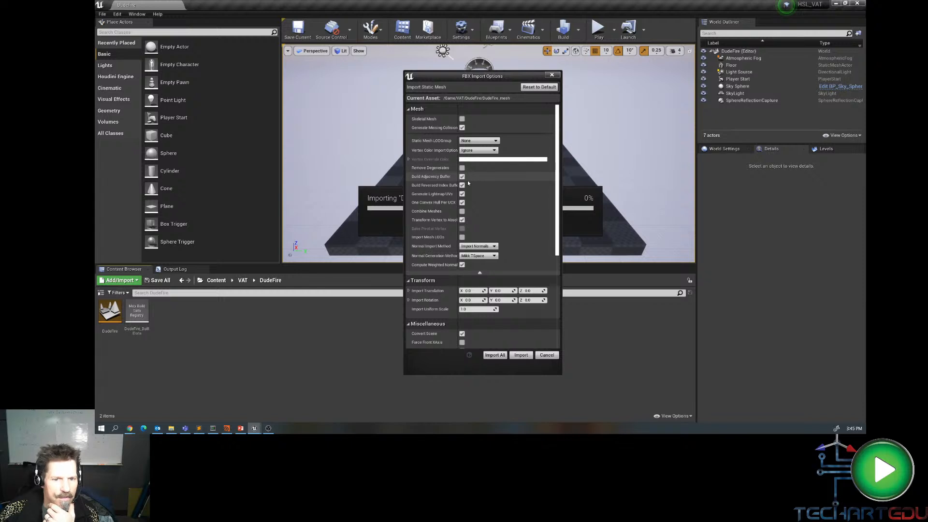
pyautogui.click(495, 355)
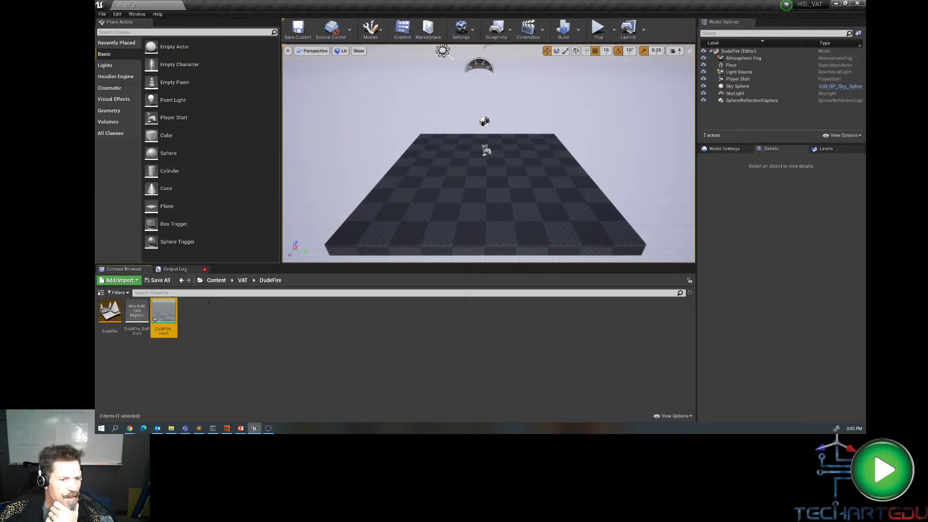
# - Import DudeFire_col.exr and DudeFire_pos.exr from the export/DudeFire/textures folder into the DudeFire content folder
pyautogui.rightClick(218, 314)
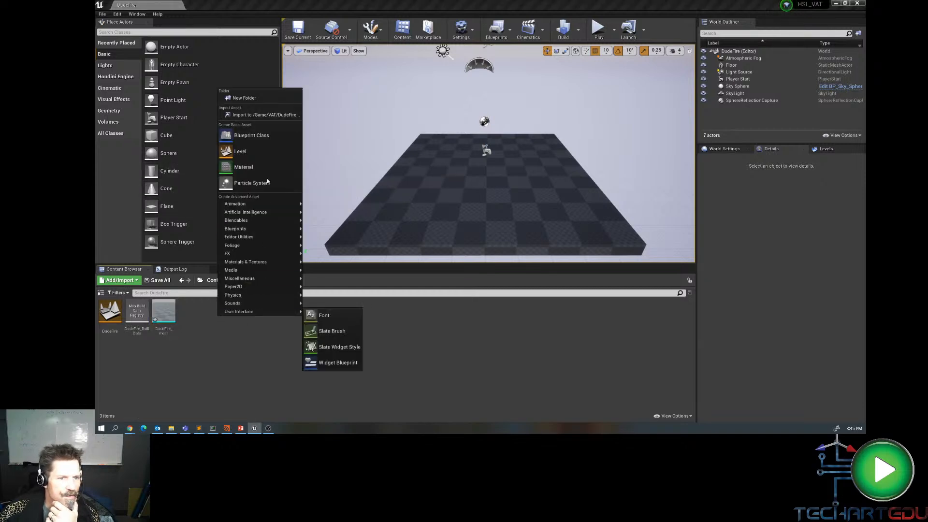
pyautogui.click(255, 118)
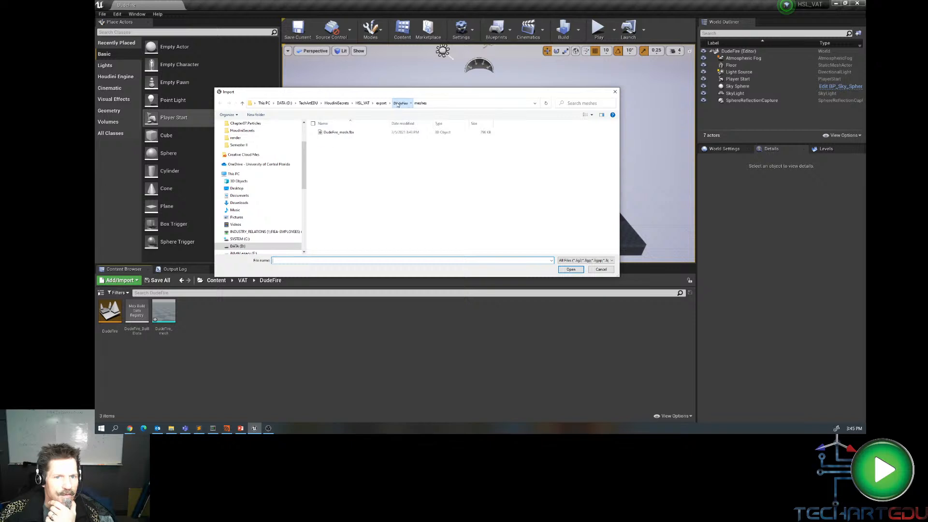
pyautogui.click(398, 103)
pyautogui.doubleClick(333, 140)
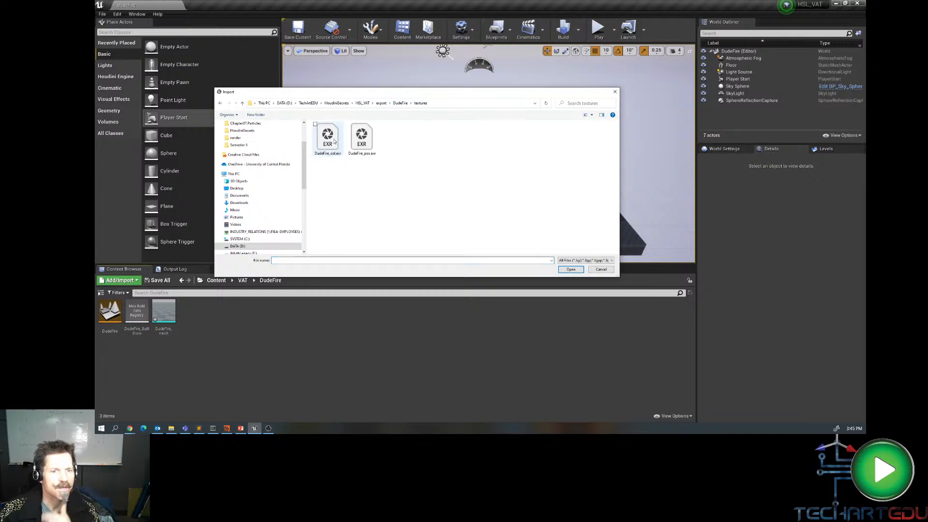
pyautogui.click(334, 141)
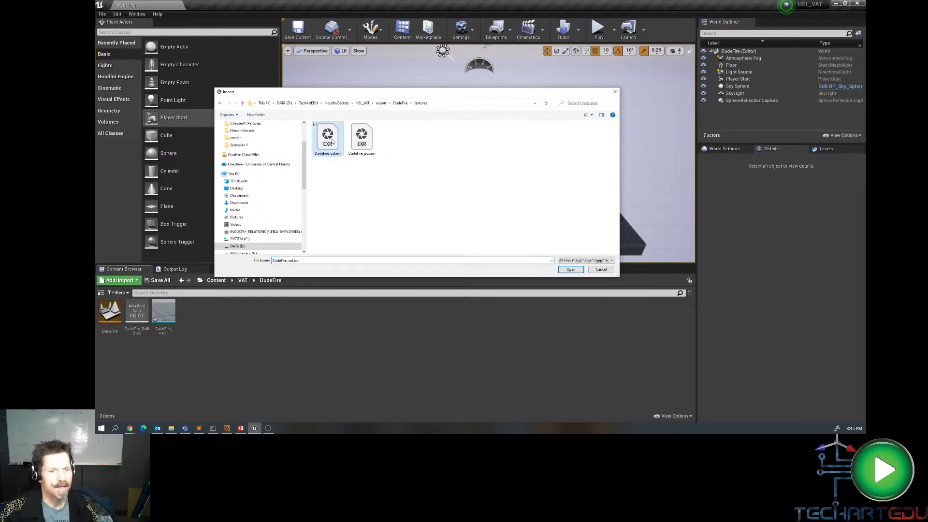
pyautogui.keyDown('ctrl'); pyautogui.click(362, 138); pyautogui.keyUp('ctrl')
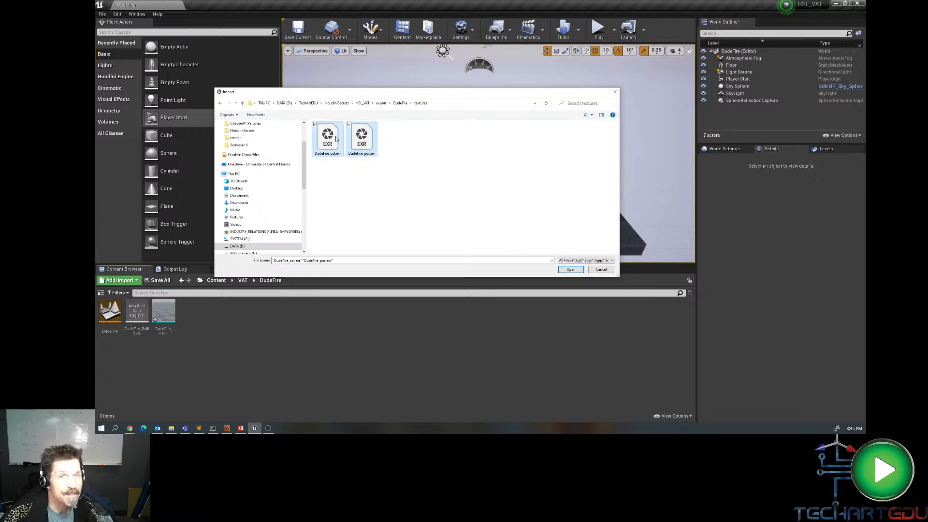
pyautogui.click(571, 270)
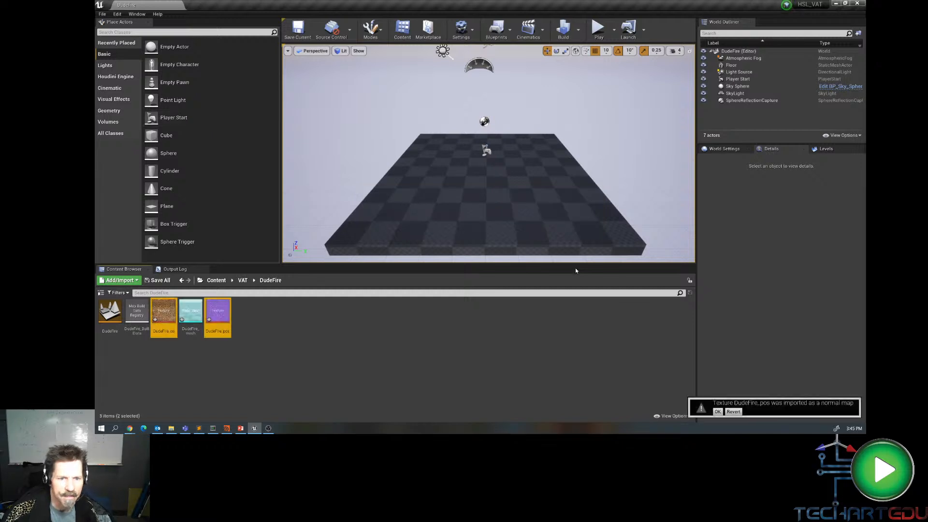
# - Switch to Houdini, enable the Normal texture output on the VATDudeFire node, and render the export again
pyautogui.click(227, 428)
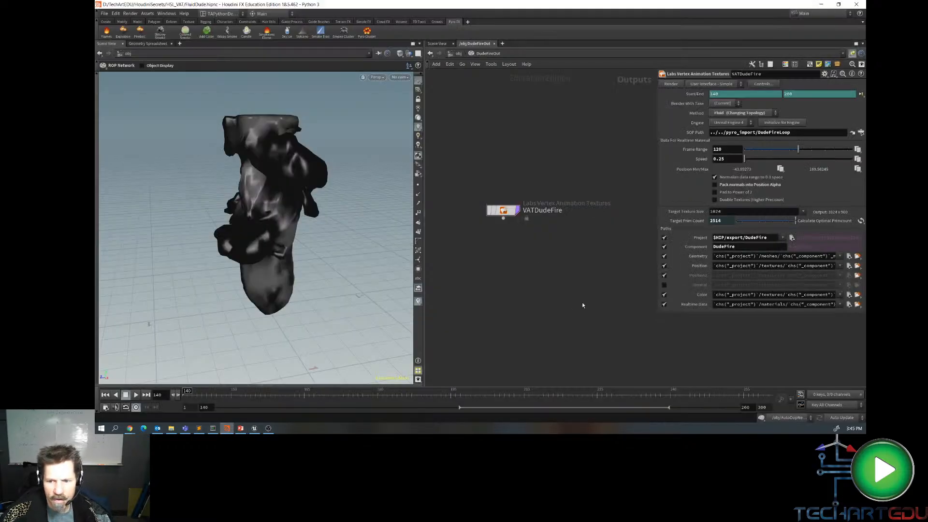
pyautogui.click(664, 286)
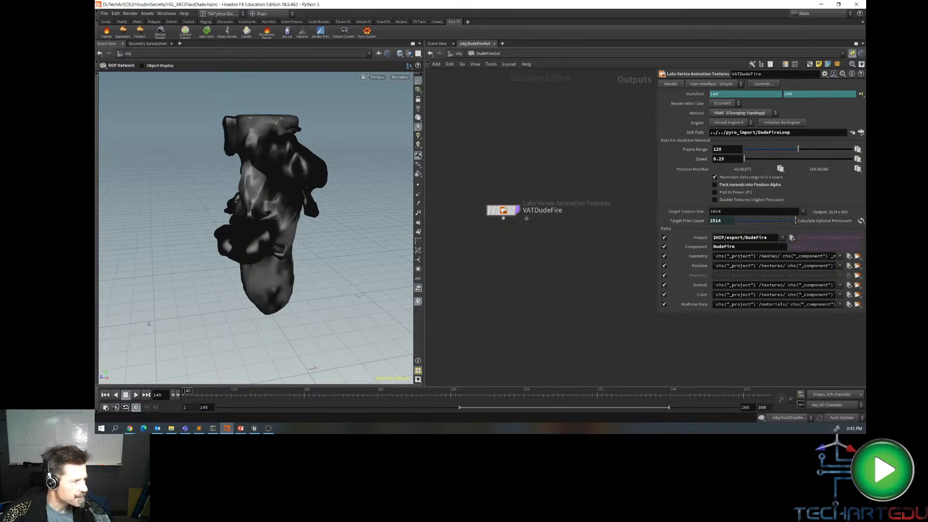
pyautogui.hotkey('alt', 'Tab')
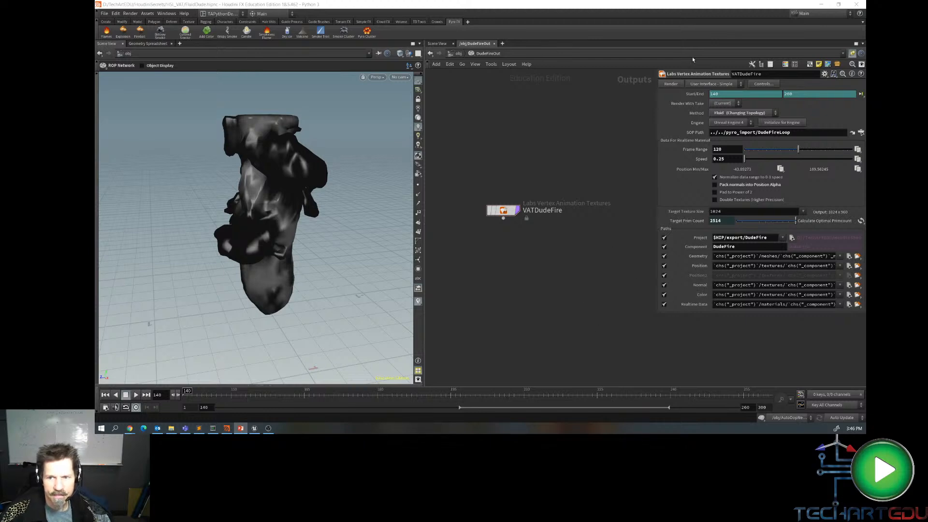
pyautogui.click(672, 84)
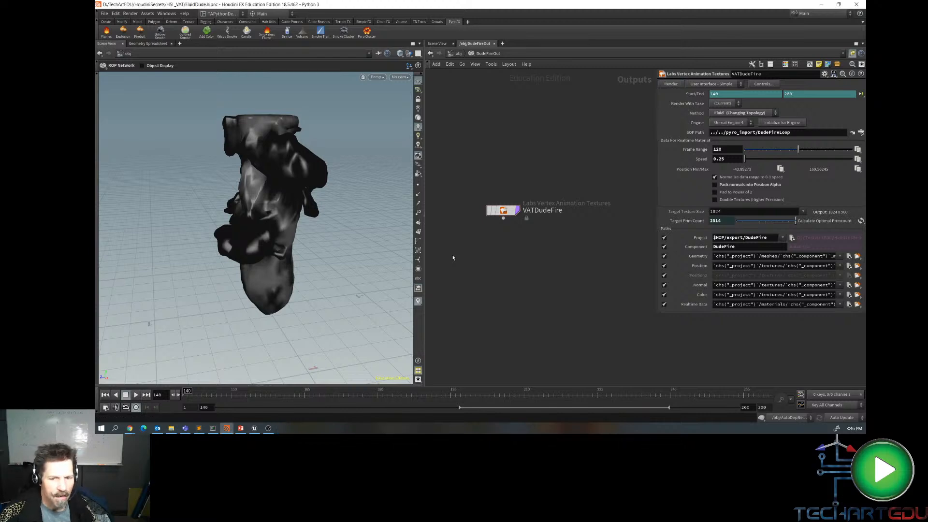
# - Return to Unreal and import DudeFire_norm.exr from the textures folder into the DudeFire content folder
pyautogui.click(254, 429)
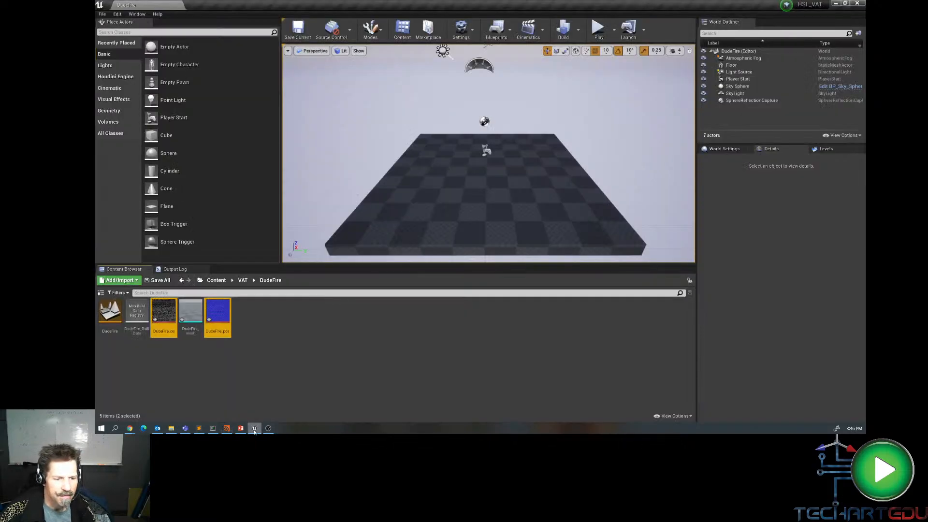
pyautogui.rightClick(272, 322)
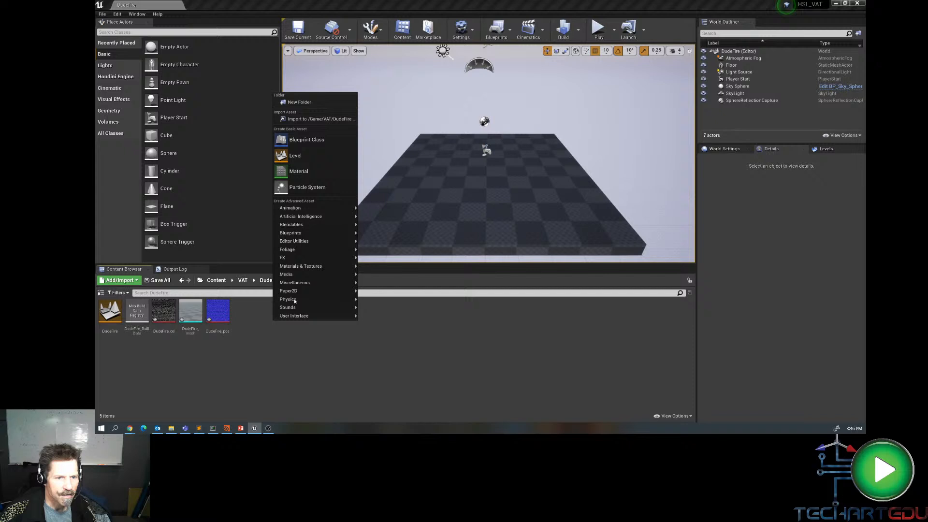
pyautogui.click(310, 119)
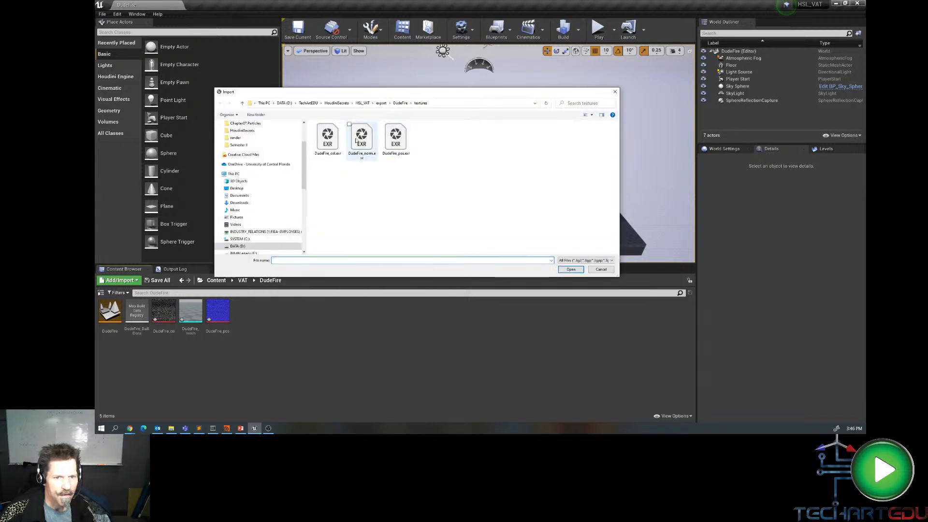
pyautogui.click(359, 138)
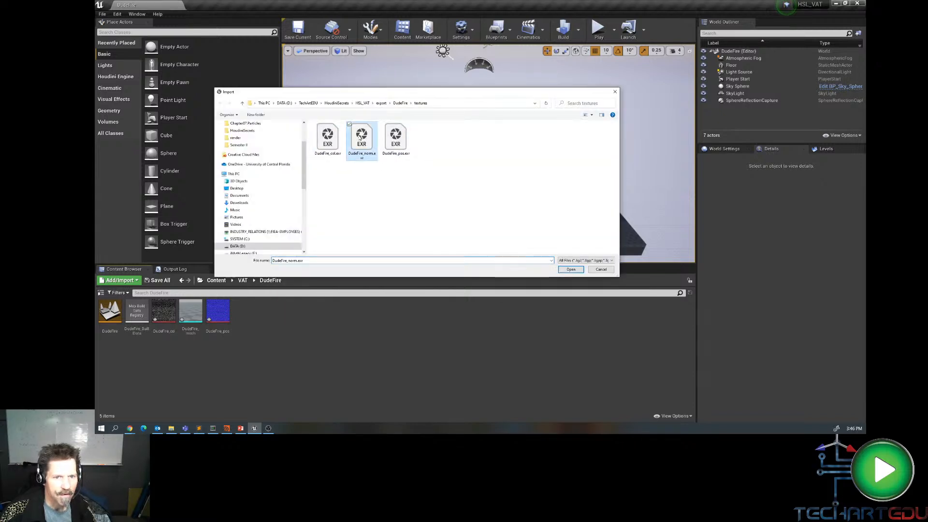
pyautogui.click(571, 270)
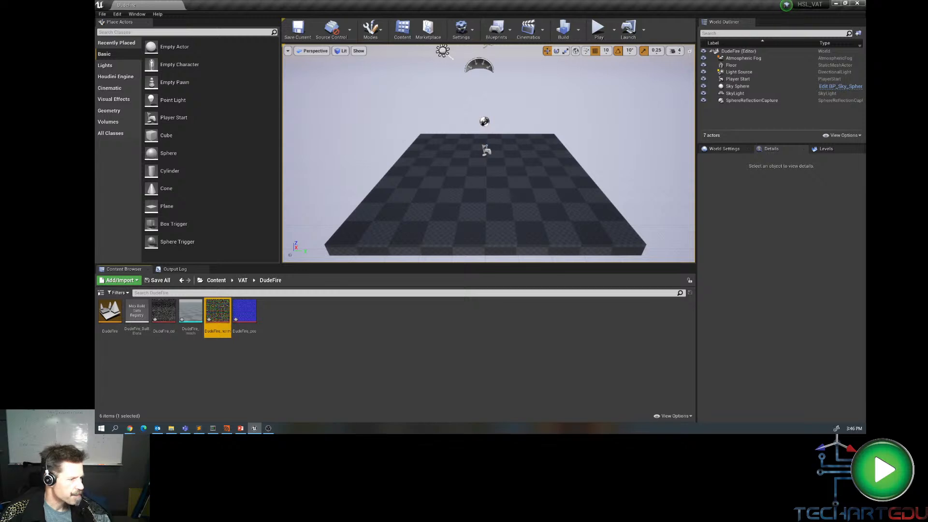
# - Open the DudeFire_mesh static mesh to inspect its geometry, and save and close it
pyautogui.hotkey('alt', 'Tab')
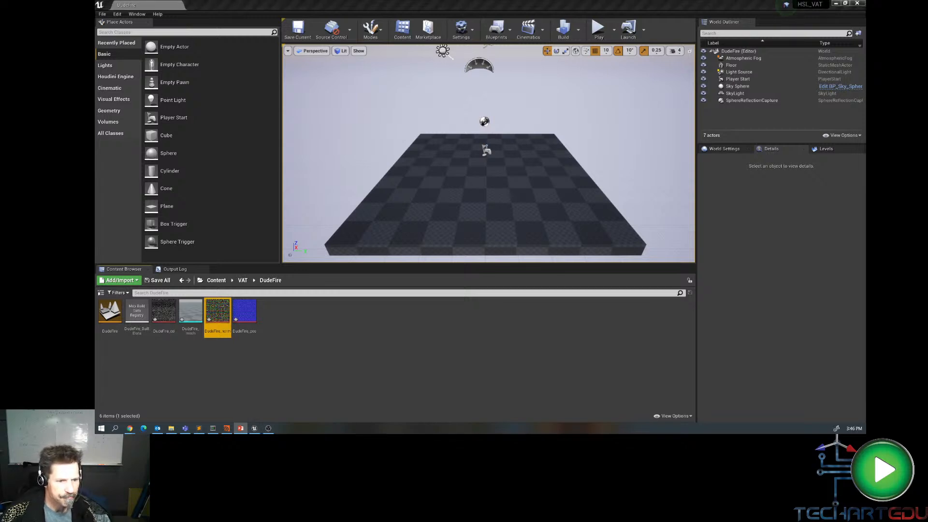
pyautogui.doubleClick(191, 313)
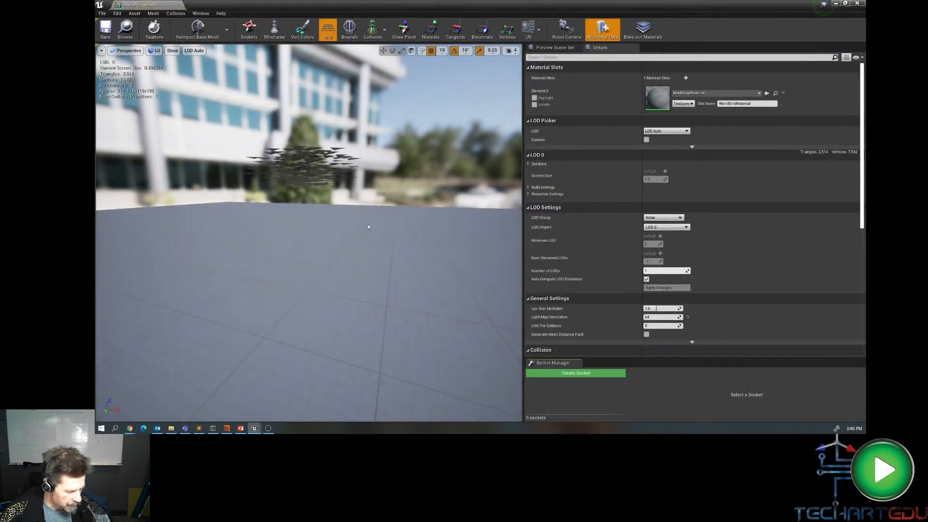
pyautogui.moveTo(369, 227); pyautogui.dragTo(175, 251)
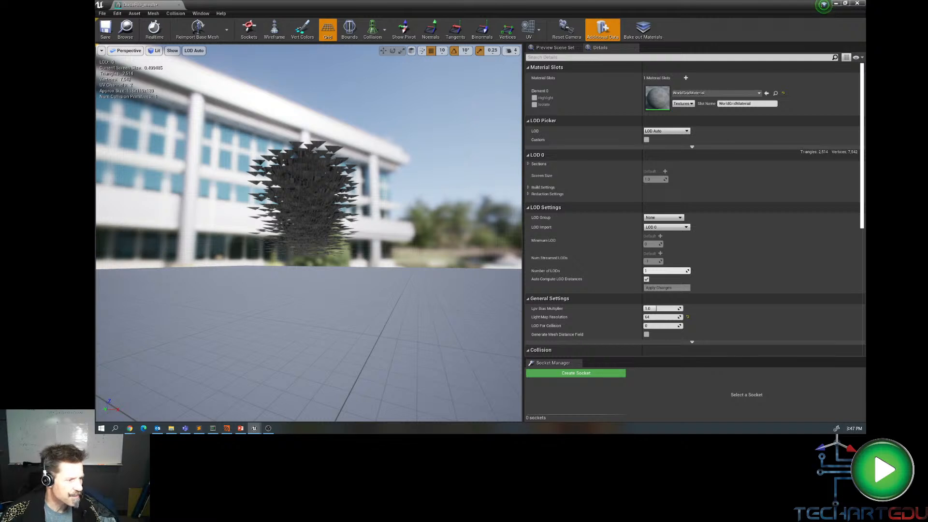
pyautogui.click(240, 428)
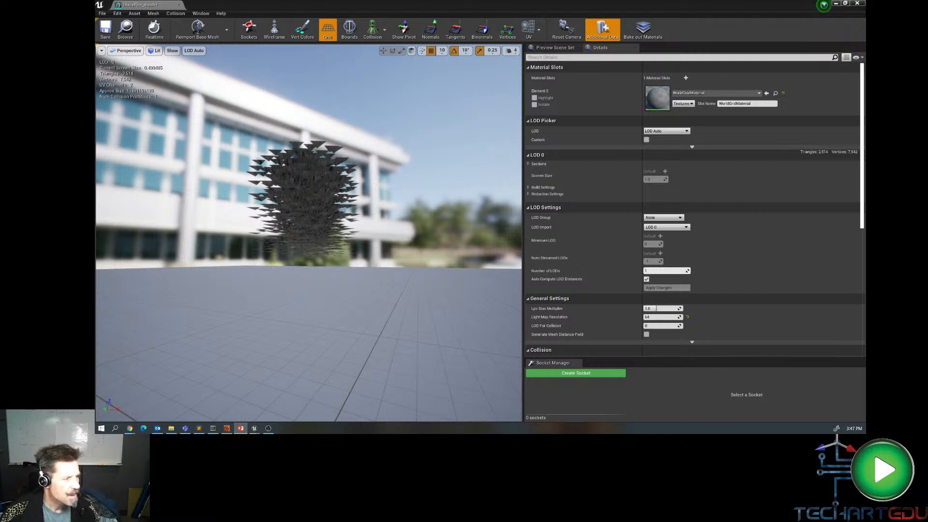
pyautogui.click(106, 29)
pyautogui.click(177, 6)
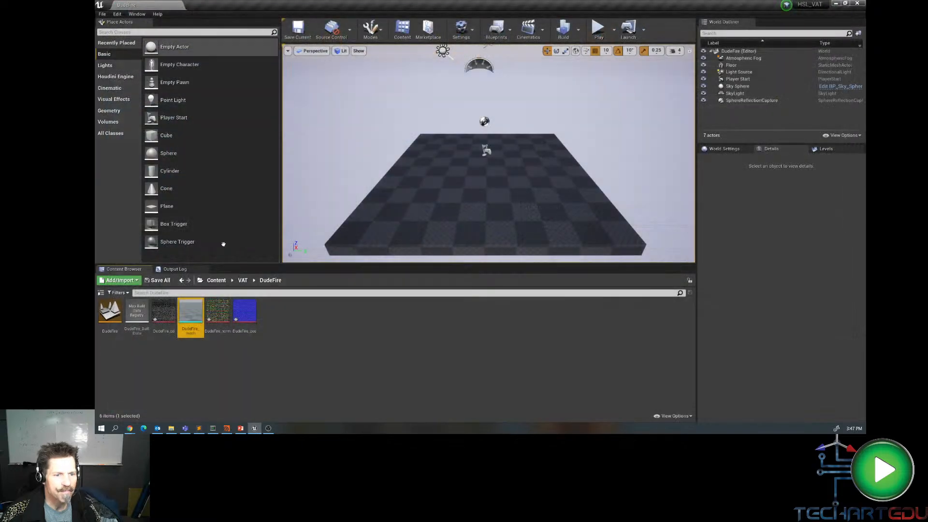
# - Set the DudeFire_norm texture's compression to VectorDisplacementmap (RGBA8) and its filter to Nearest, and save and close it
pyautogui.keyDown('ctrl'); pyautogui.click(217, 315); pyautogui.keyUp('ctrl')
pyautogui.keyDown('ctrl'); pyautogui.click(242, 319); pyautogui.keyUp('ctrl')
pyautogui.doubleClick(218, 313)
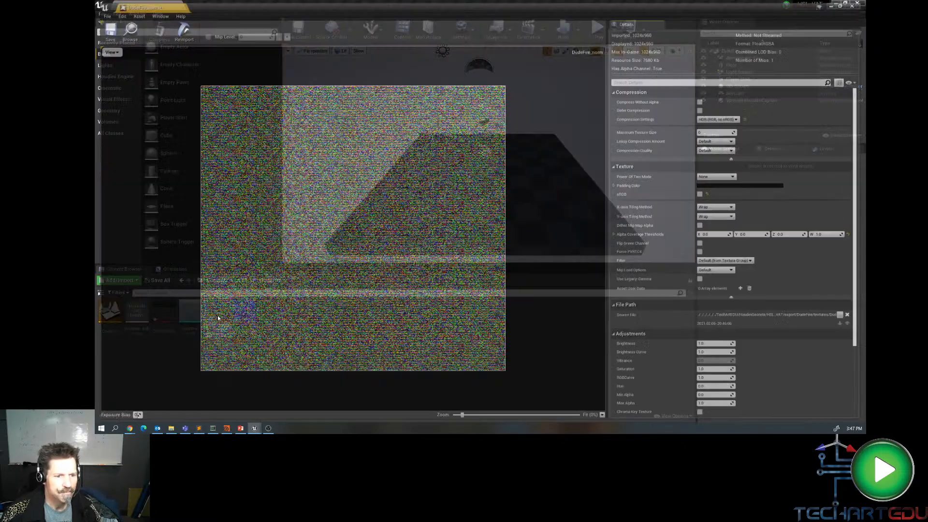
pyautogui.click(721, 118)
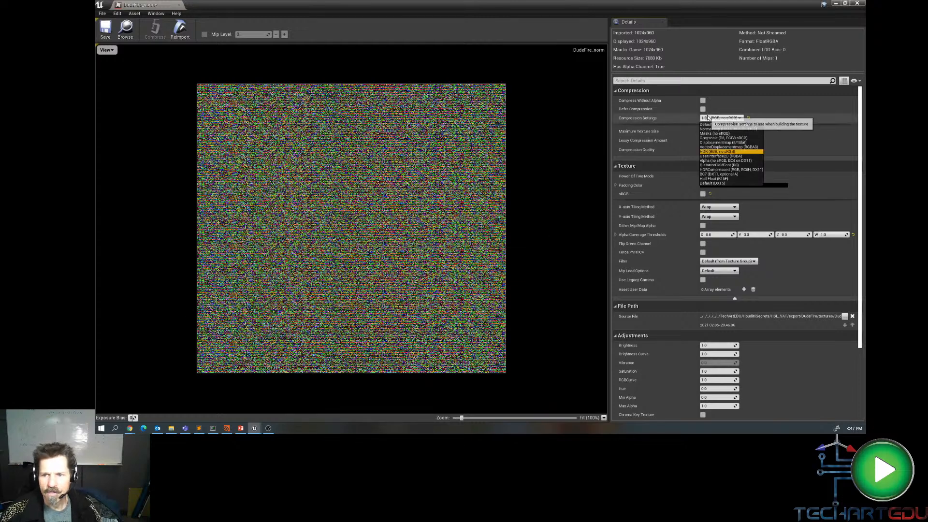
pyautogui.click(720, 147)
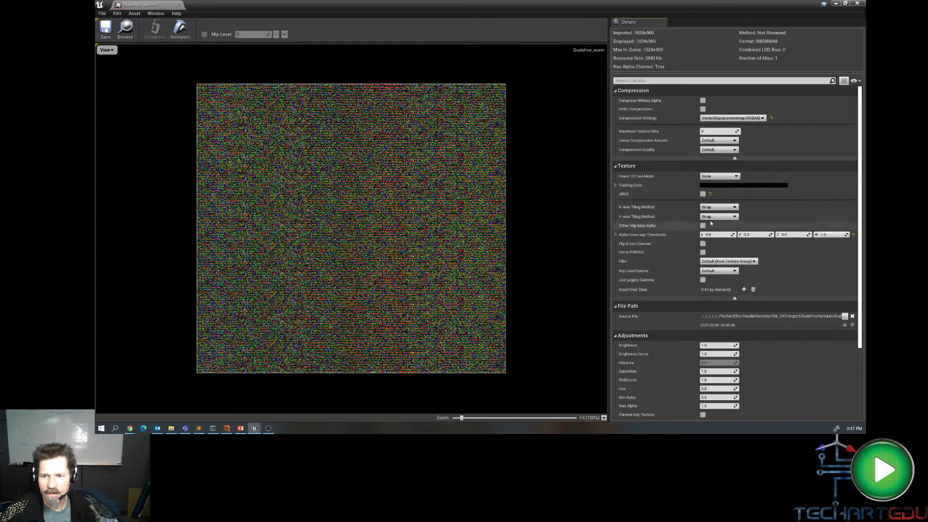
pyautogui.click(717, 261)
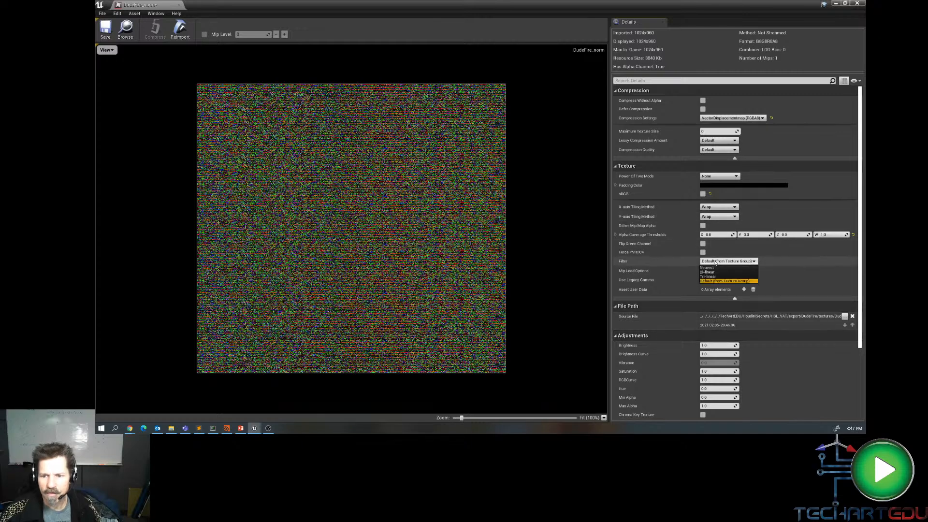
pyautogui.click(708, 268)
pyautogui.click(104, 30)
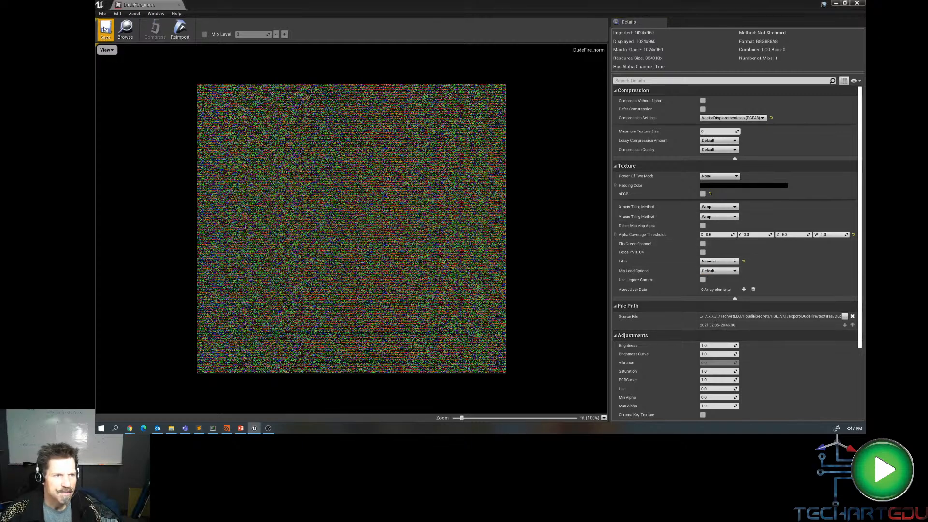
pyautogui.click(175, 5)
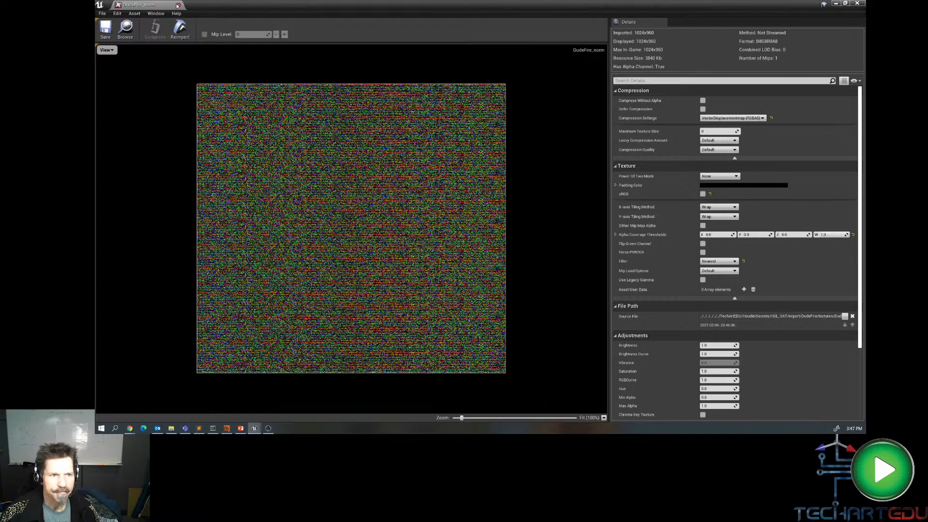
# - Set the DudeFire_col texture's compression to VectorDisplacementmap (RGBA8) and its filter to Nearest, and save and close it
pyautogui.doubleClick(162, 315)
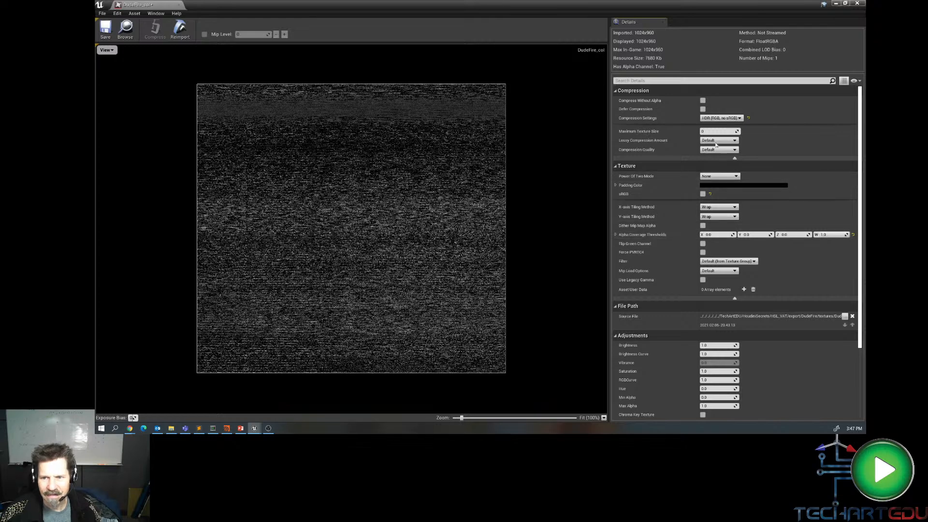
pyautogui.click(720, 118)
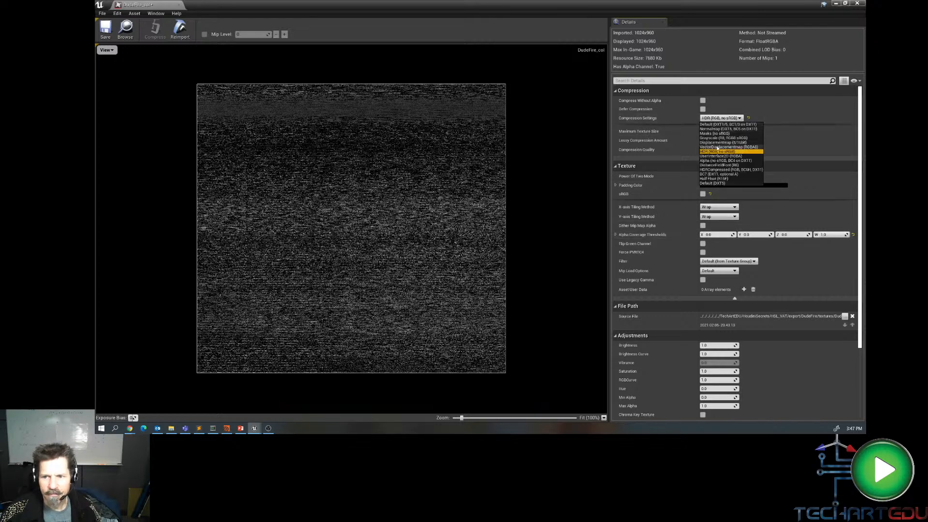
pyautogui.click(717, 147)
pyautogui.click(725, 261)
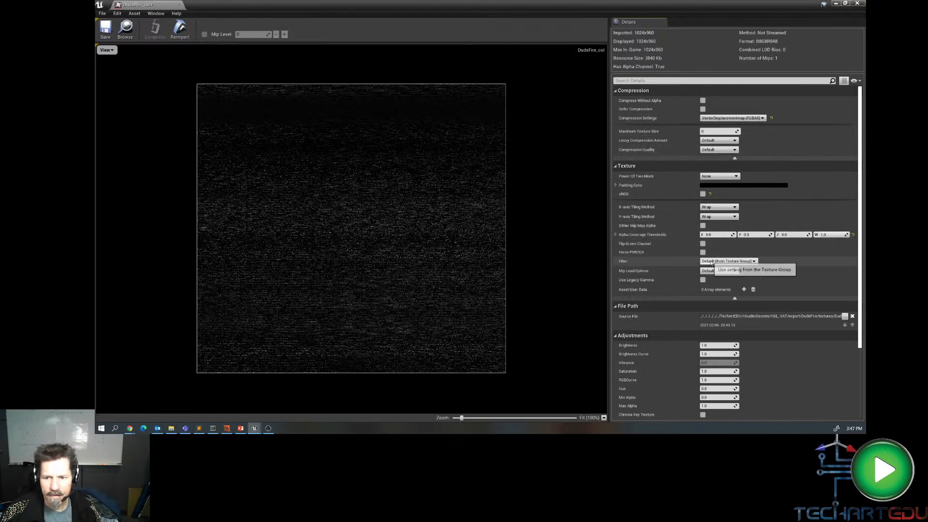
pyautogui.click(716, 280)
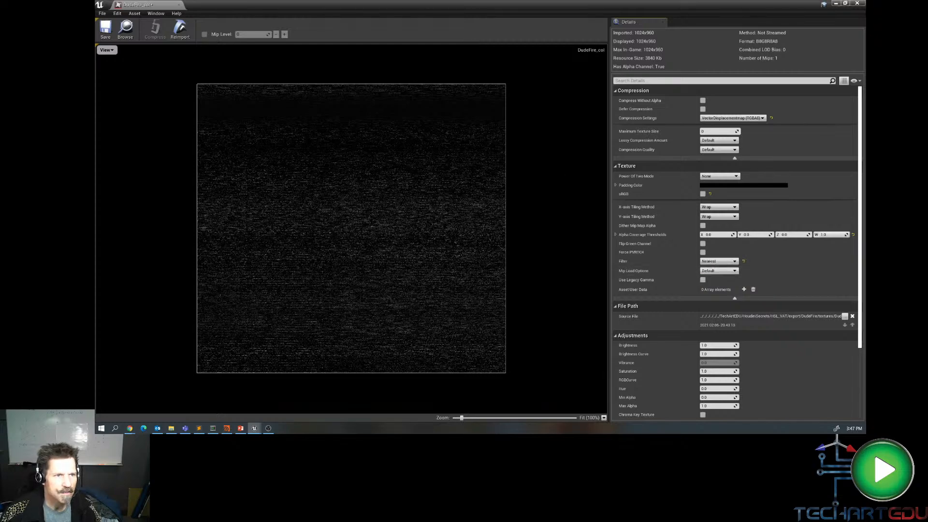
pyautogui.click(105, 28)
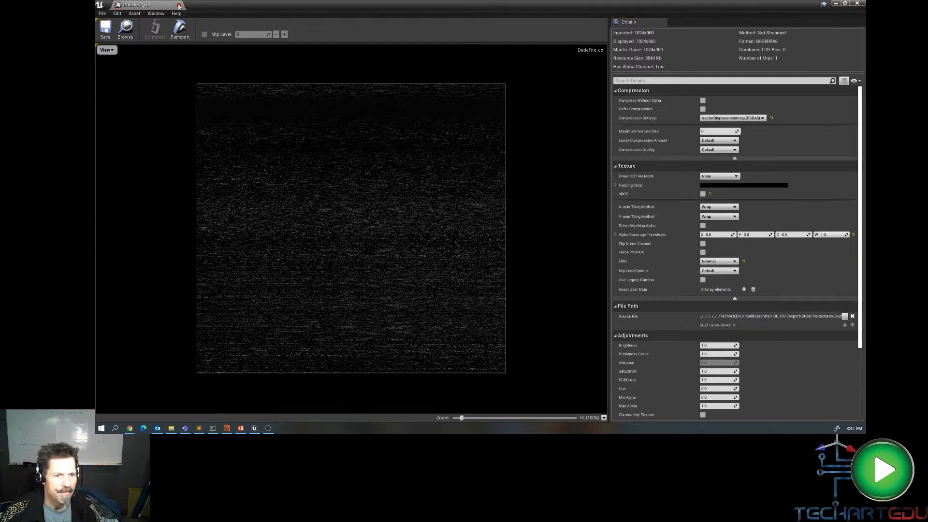
pyautogui.click(179, 5)
# - Set the DudeFire_pos texture's compression to VectorDisplacementmap (RGBA8) and its filter to Nearest, and save and close it
pyautogui.click(245, 310)
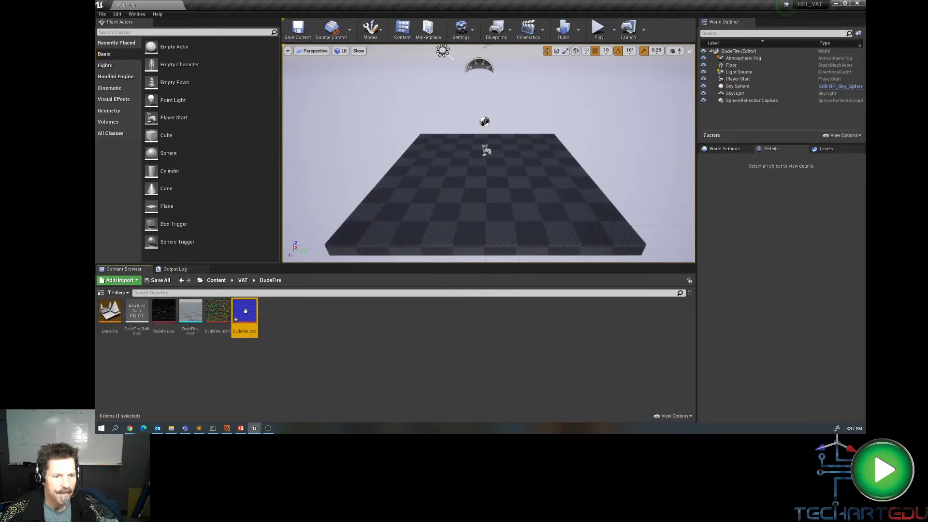
pyautogui.doubleClick(245, 310)
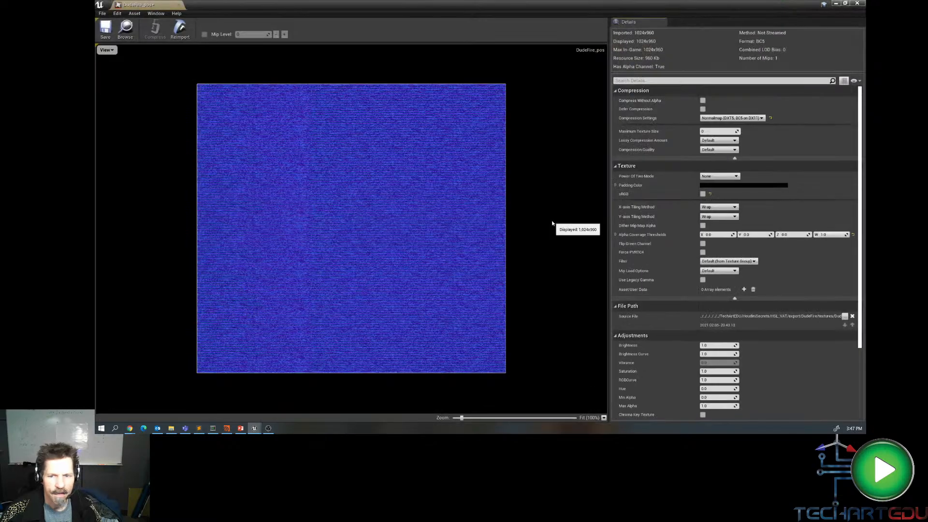
pyautogui.click(709, 119)
pyautogui.click(715, 148)
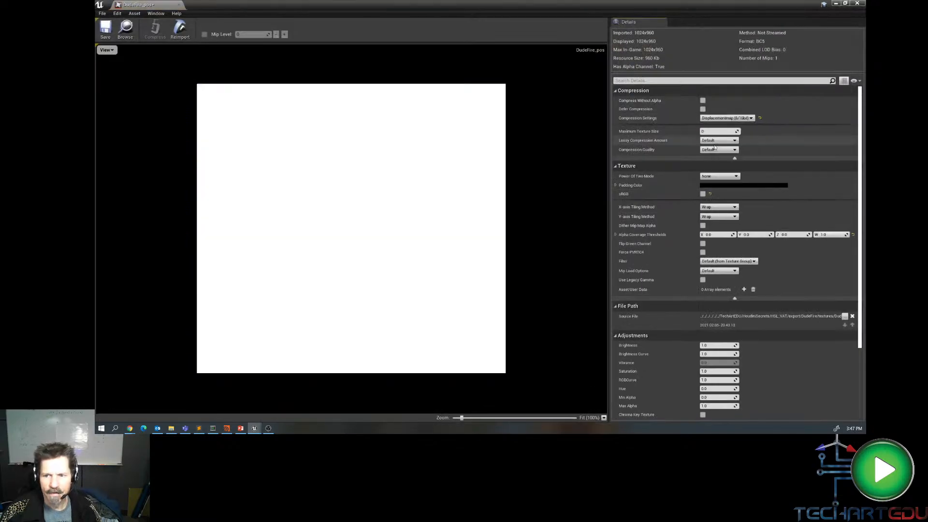
pyautogui.click(717, 118)
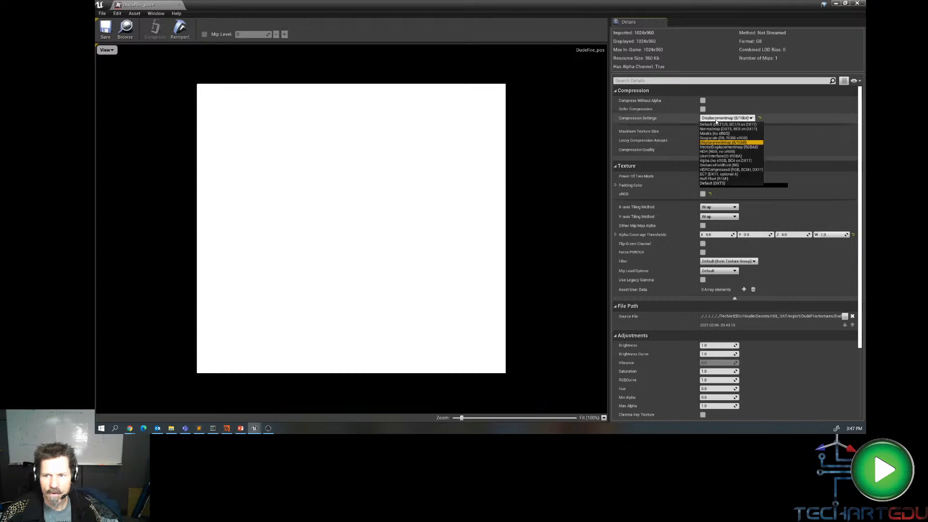
pyautogui.click(720, 147)
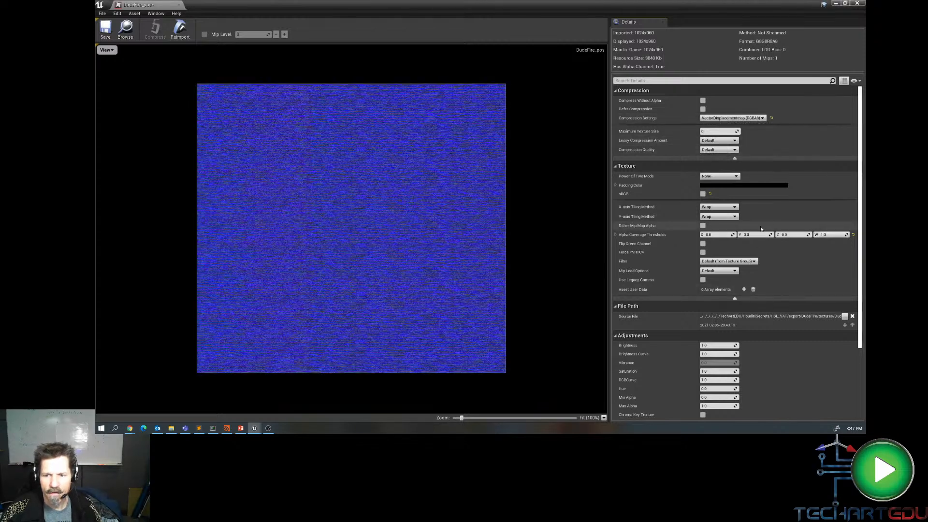
pyautogui.click(715, 261)
pyautogui.click(713, 273)
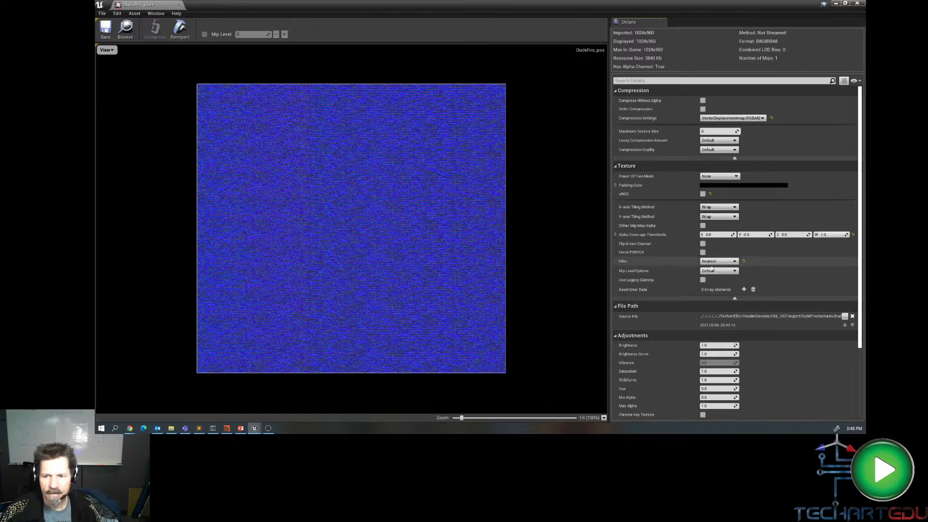
pyautogui.click(106, 28)
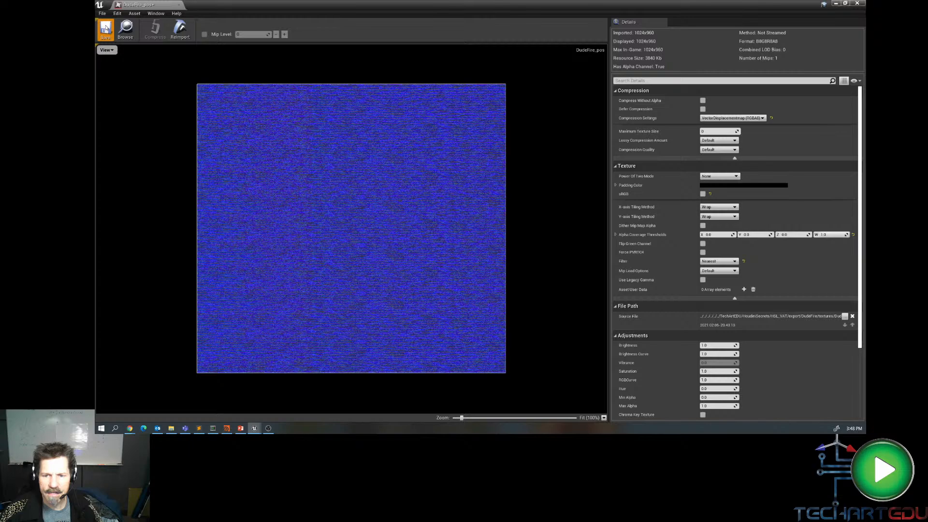
pyautogui.click(180, 5)
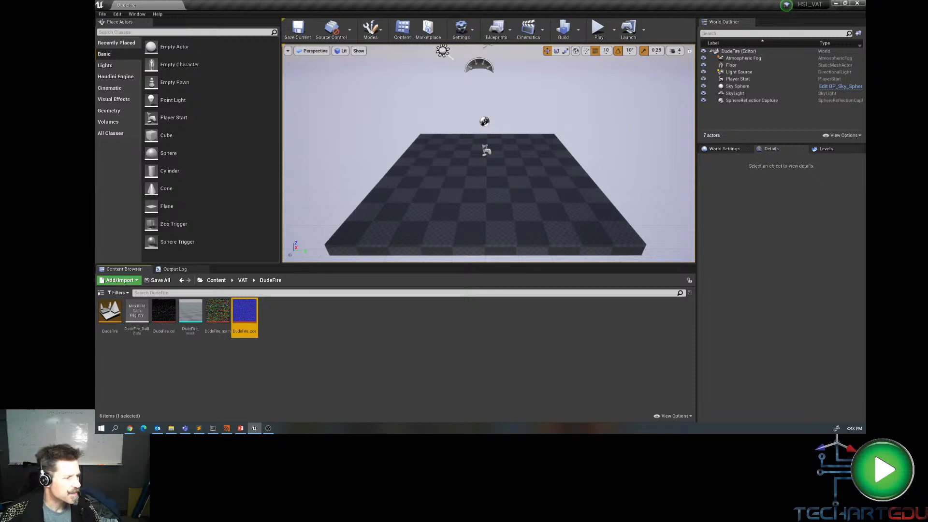
# - Create a material function named VATFluid_MF in the DudeFire content folder
pyautogui.rightClick(288, 320)
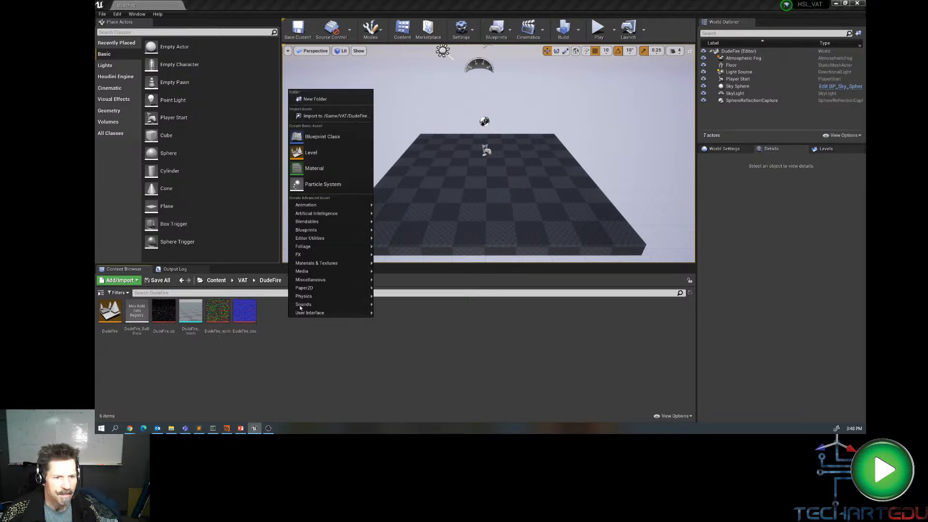
pyautogui.moveTo(319, 264)
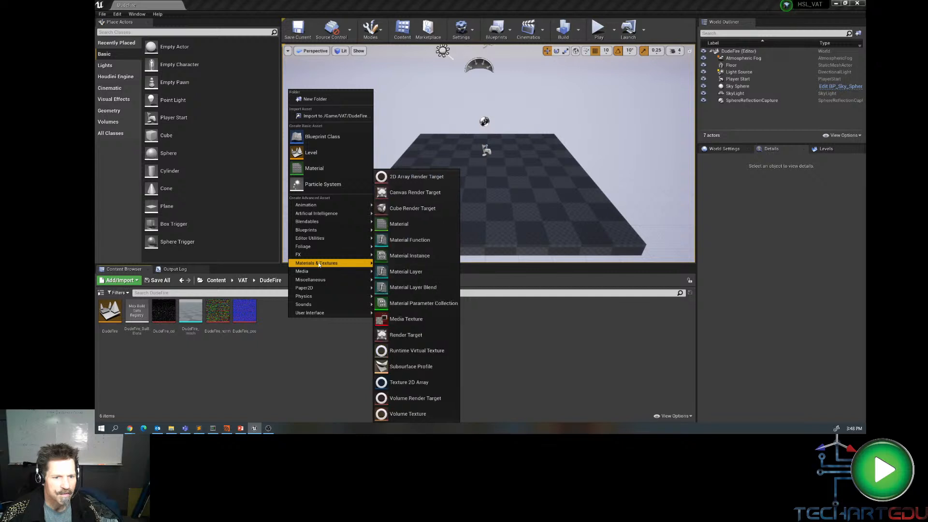
pyautogui.click(409, 240)
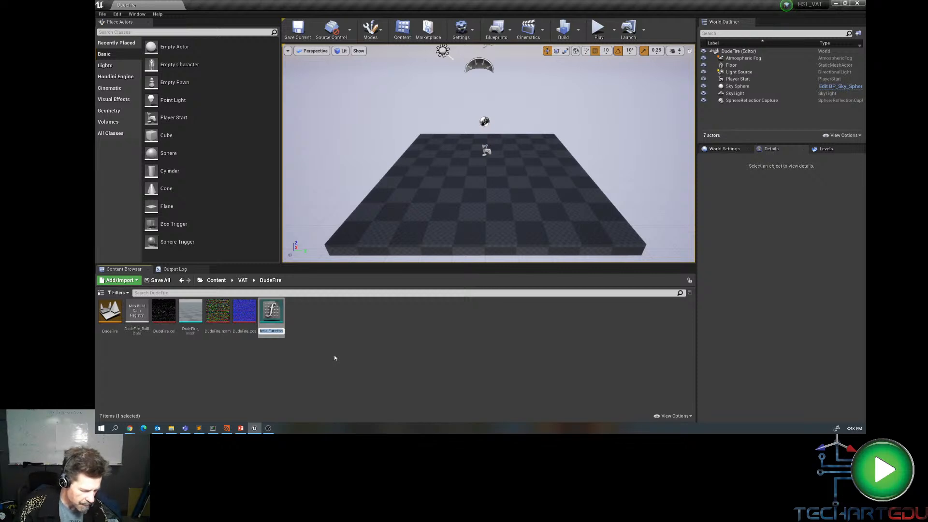
pyautogui.write('VAT')
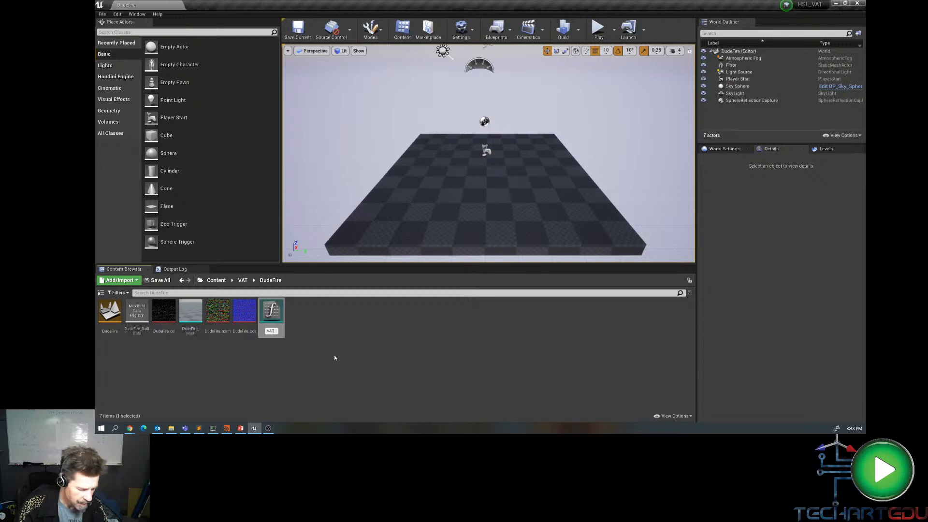
pyautogui.write('Fluid')
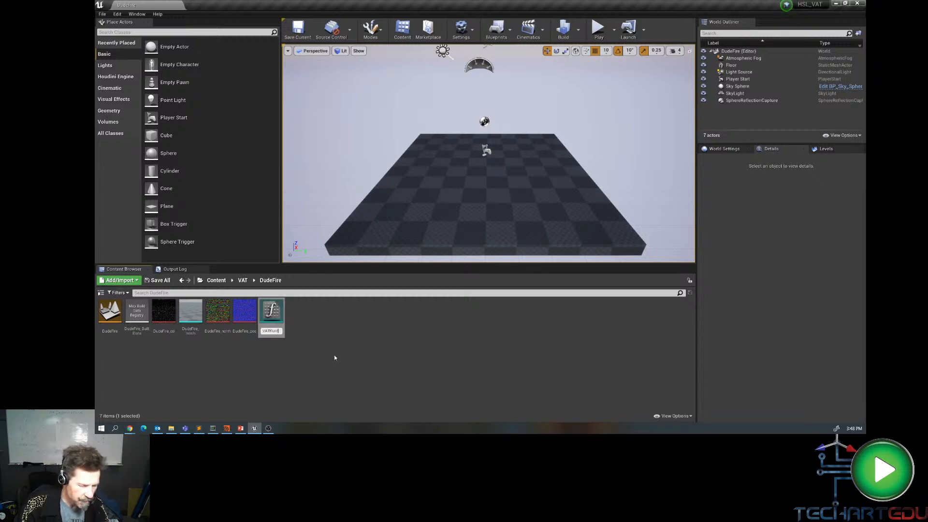
pyautogui.write('_')
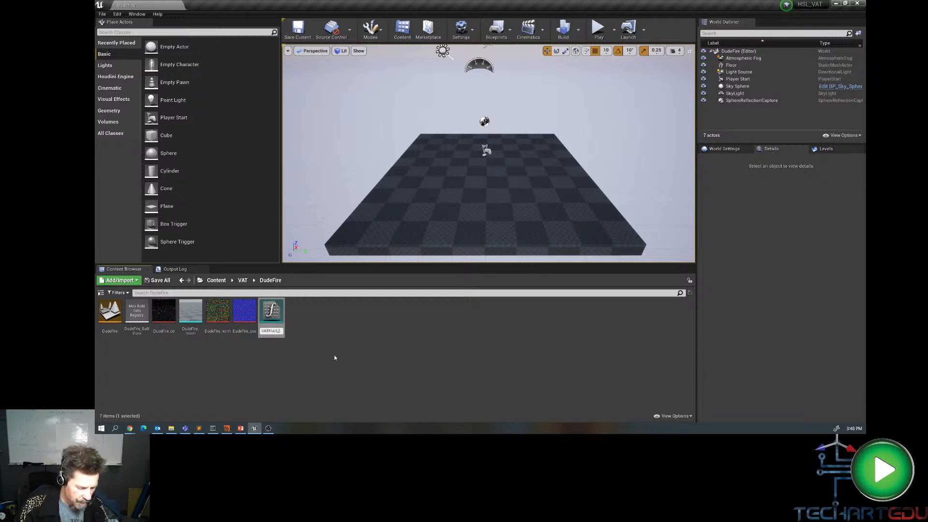
pyautogui.write('MF')
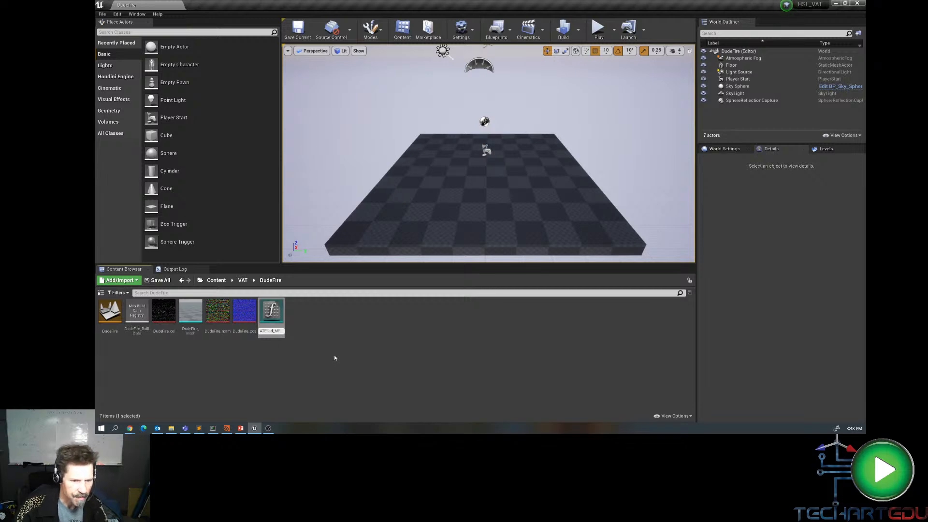
pyautogui.press('Return')
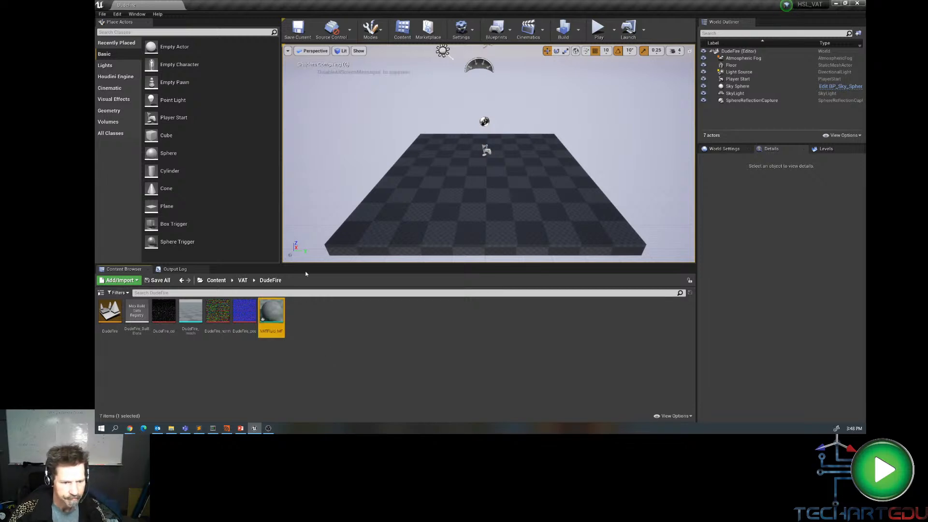
pyautogui.click(354, 330)
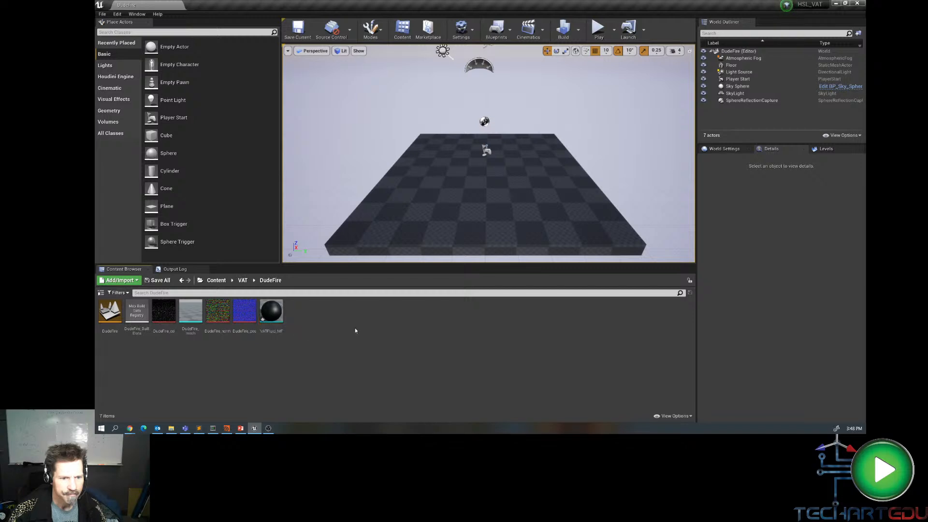
# - Open the VATFluid_MF material function and delete its default Output Result node
pyautogui.doubleClick(271, 312)
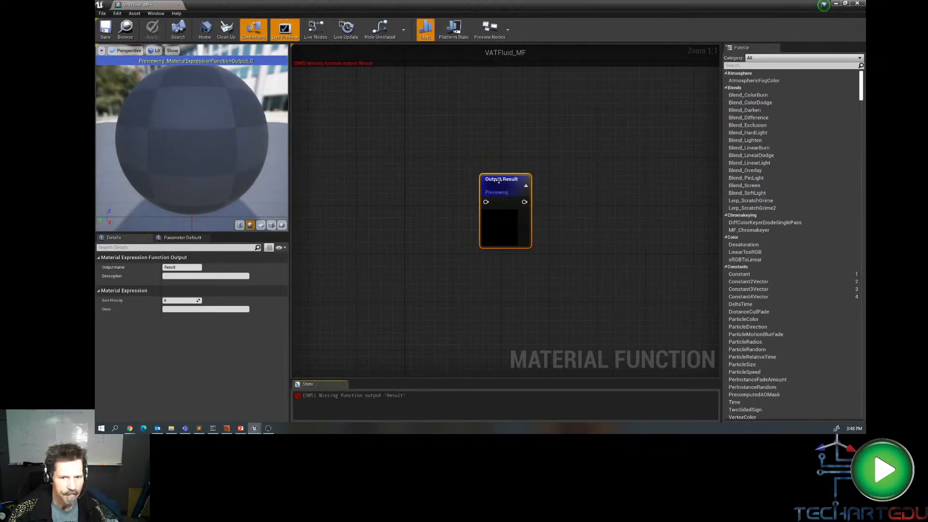
pyautogui.press('Delete')
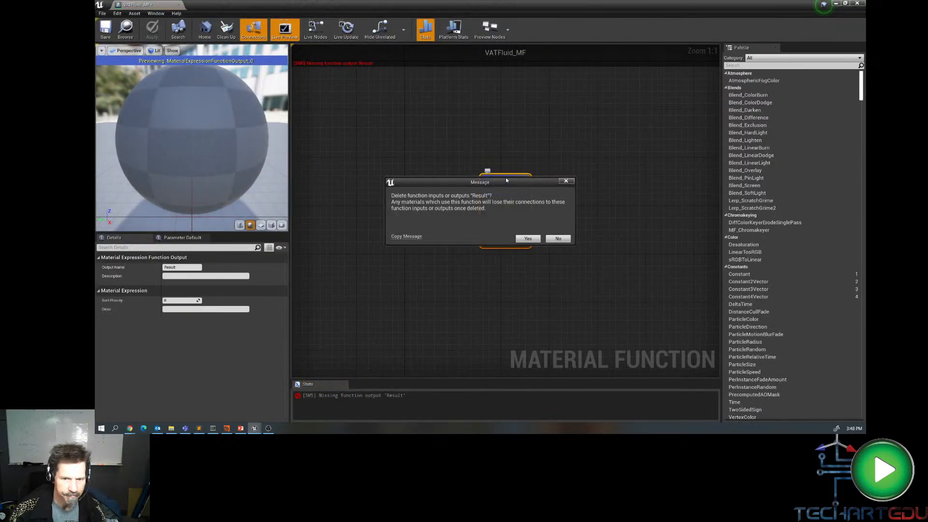
pyautogui.click(528, 238)
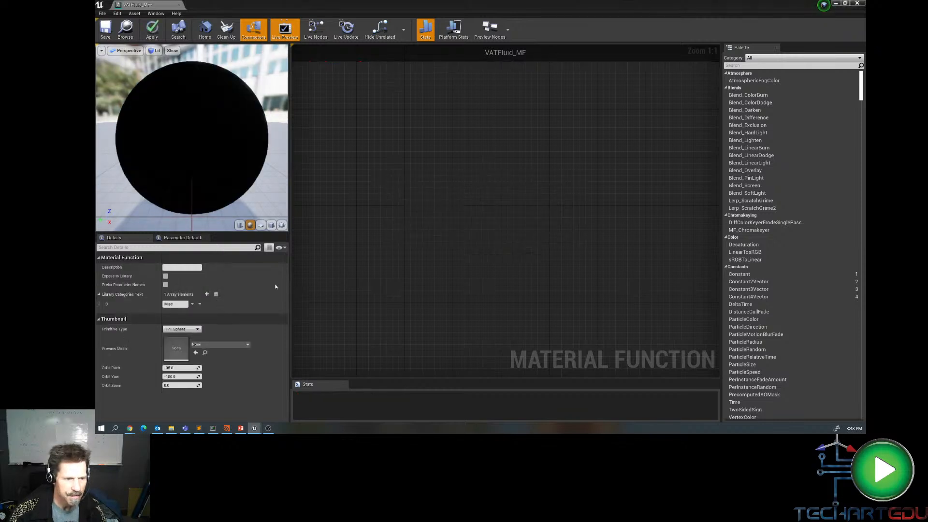
# - Expose the VATFluid_MF function to the library and set its library category to VATFluid
pyautogui.click(166, 275)
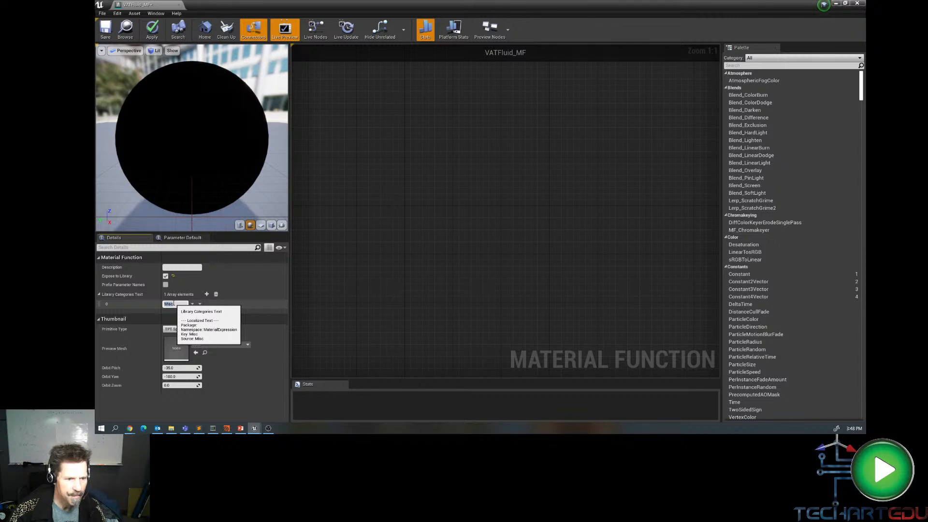
pyautogui.click(173, 304)
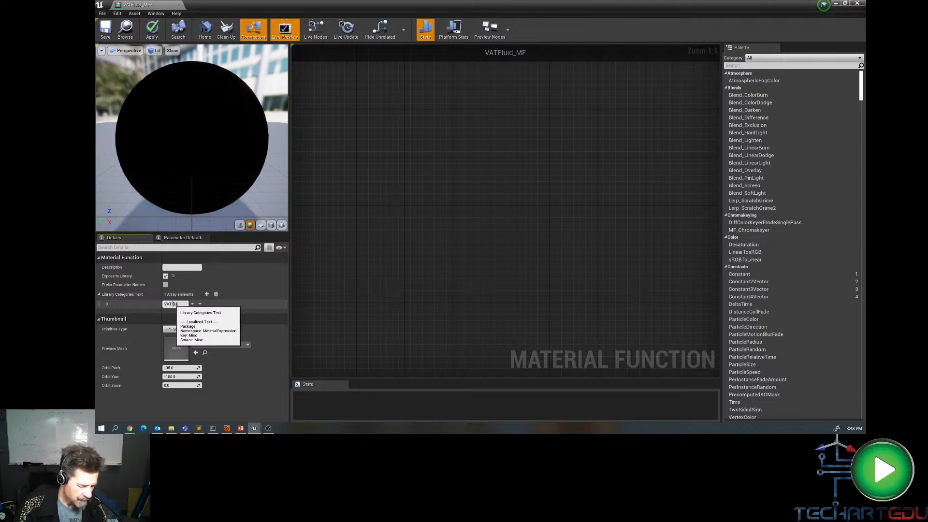
pyautogui.press('Return')
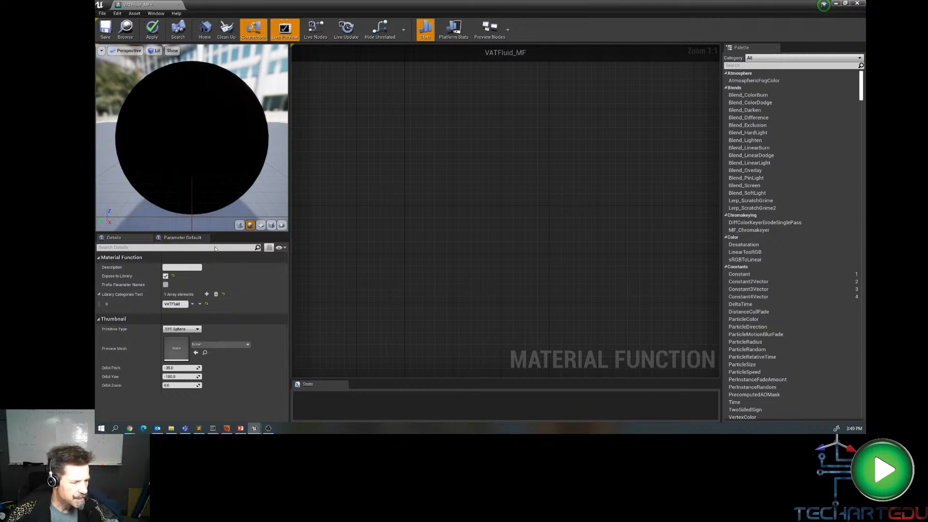
# - Switch to Houdini, set the VATDudeFire node's user interface to Normal, and copy the fluid material function from its sample shader code
pyautogui.click(227, 428)
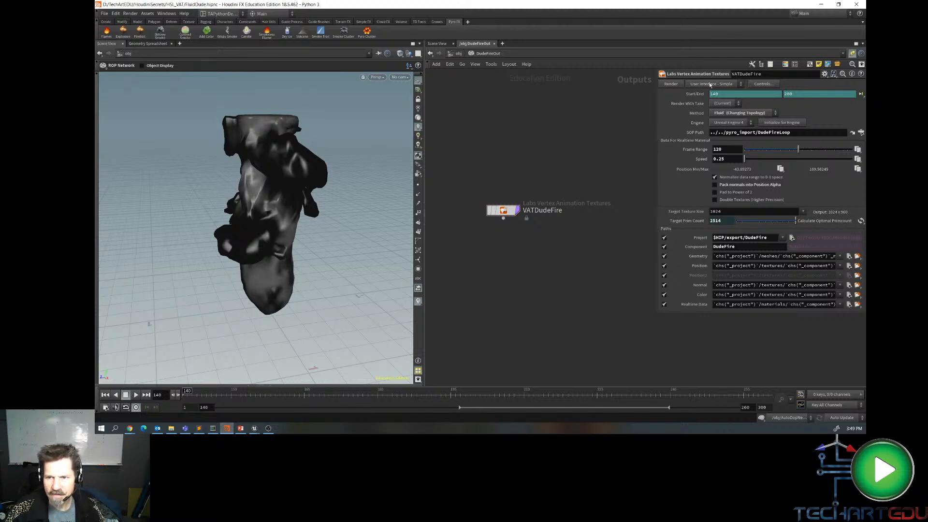
pyautogui.click(743, 85)
pyautogui.click(727, 97)
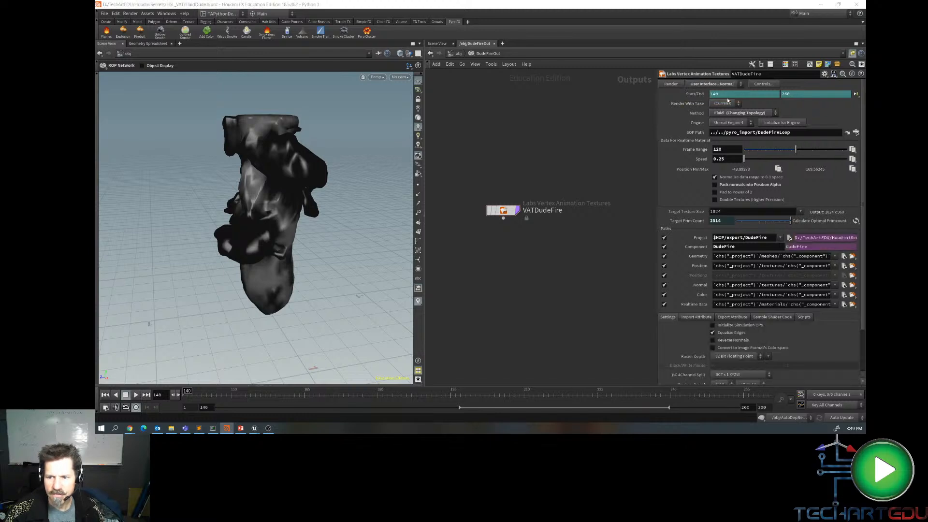
pyautogui.click(775, 317)
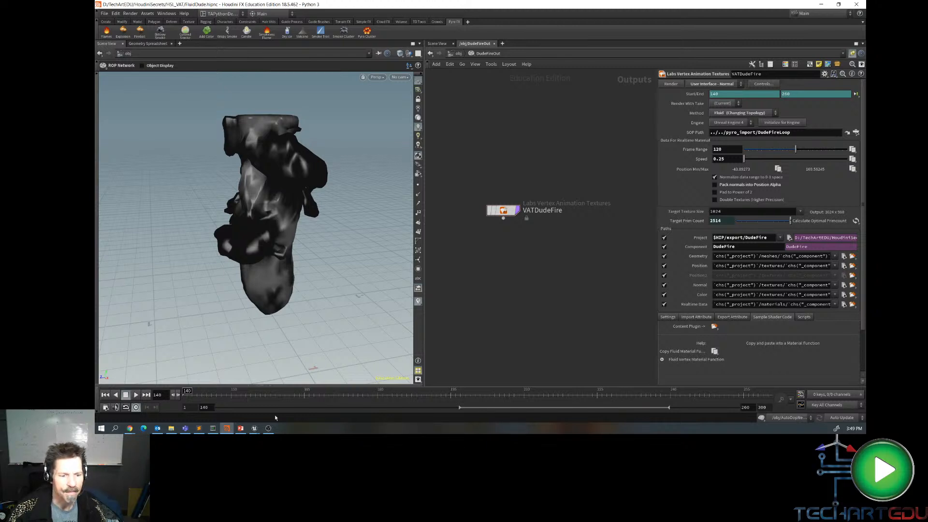
# - Return to VATFluid_MF in Unreal, paste the copied fluid node network into its empty graph, and save and close the function
pyautogui.moveTo(254, 428)
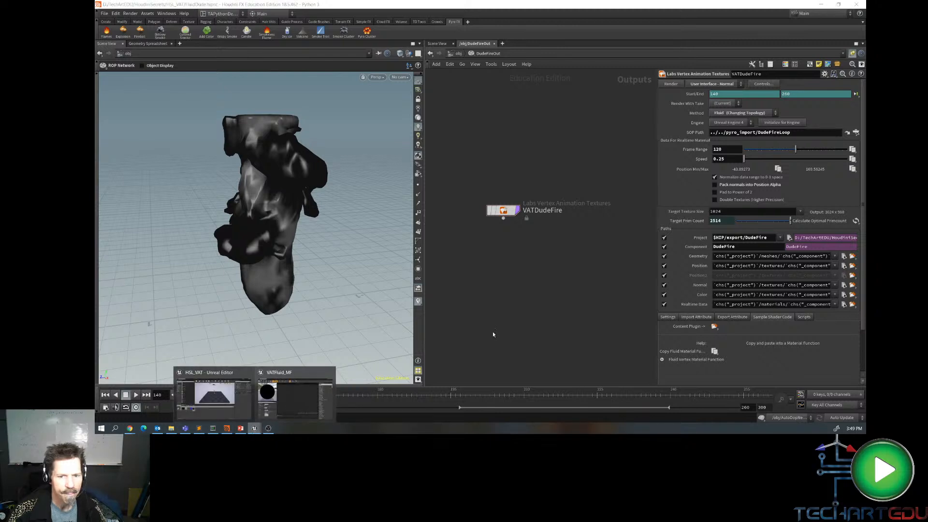
pyautogui.click(303, 402)
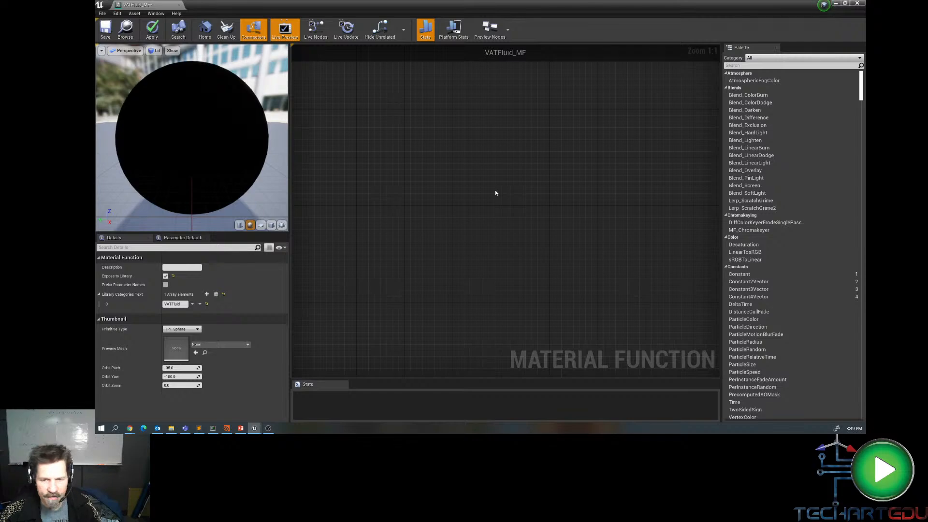
pyautogui.scroll(-5, 572, 231)
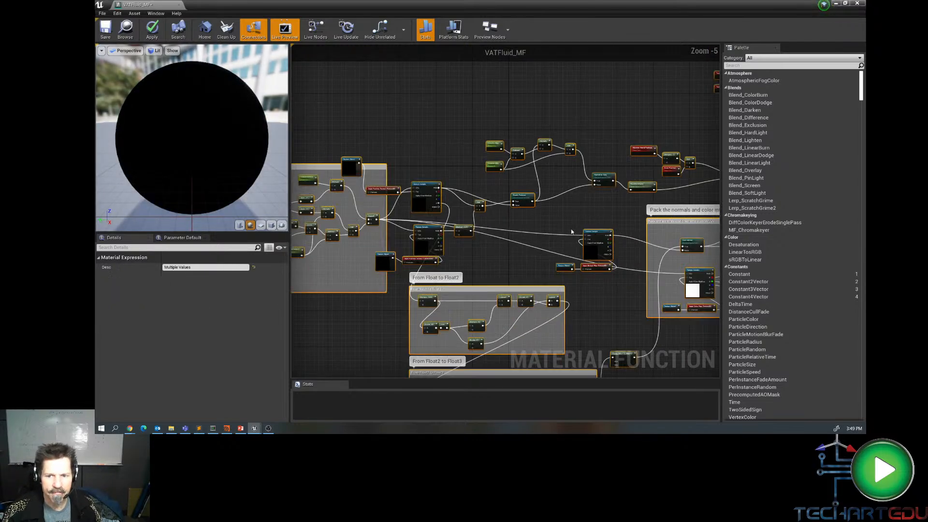
pyautogui.moveTo(571, 232); pyautogui.dragTo(357, 284, button='right')
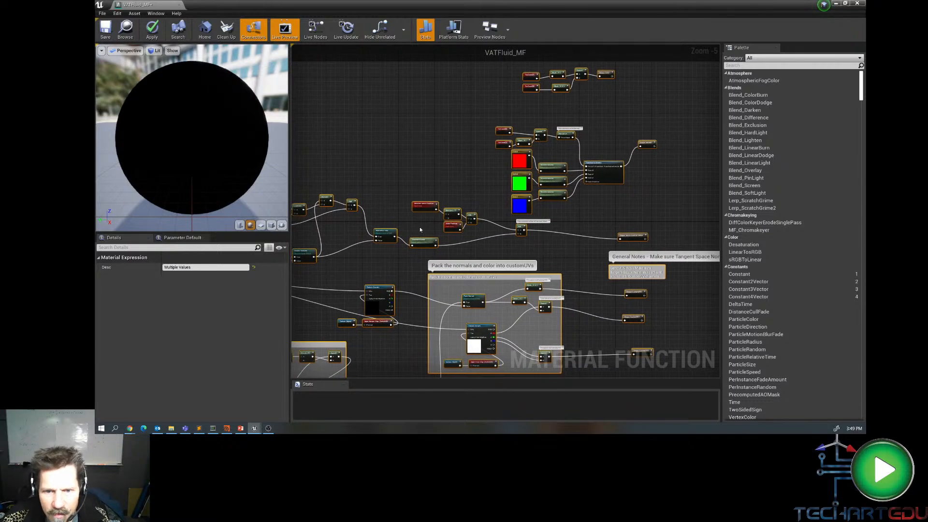
pyautogui.moveTo(455, 181); pyautogui.dragTo(615, 121, button='right')
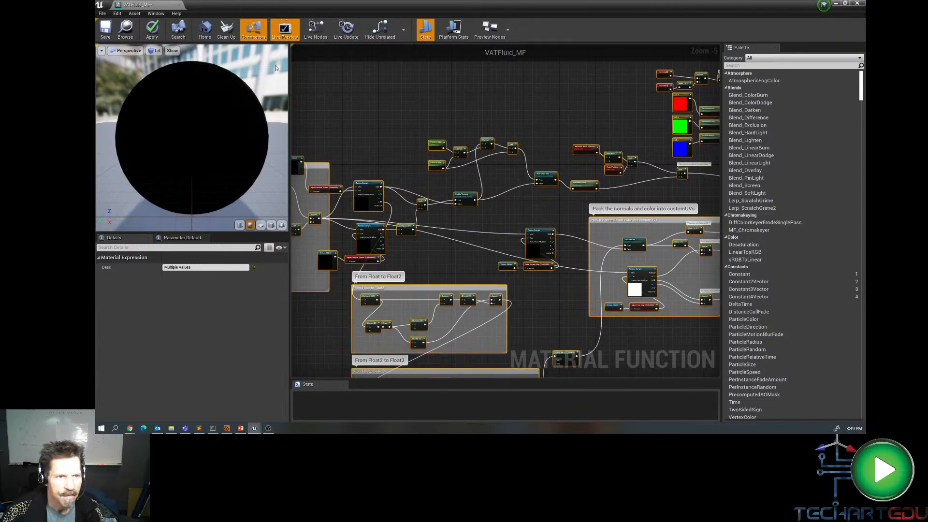
pyautogui.click(107, 29)
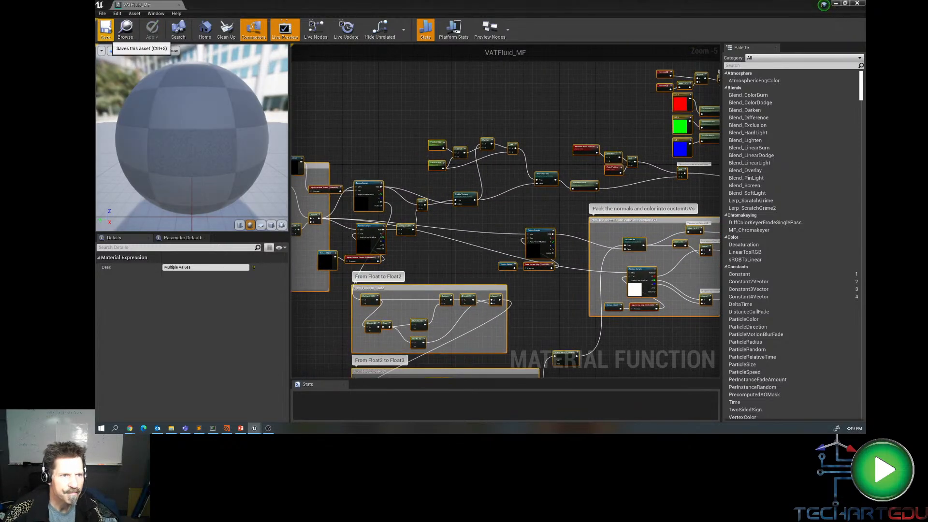
pyautogui.click(179, 6)
# - Create a new material named VATFlui_M in the DudeFire content folder
pyautogui.rightClick(322, 324)
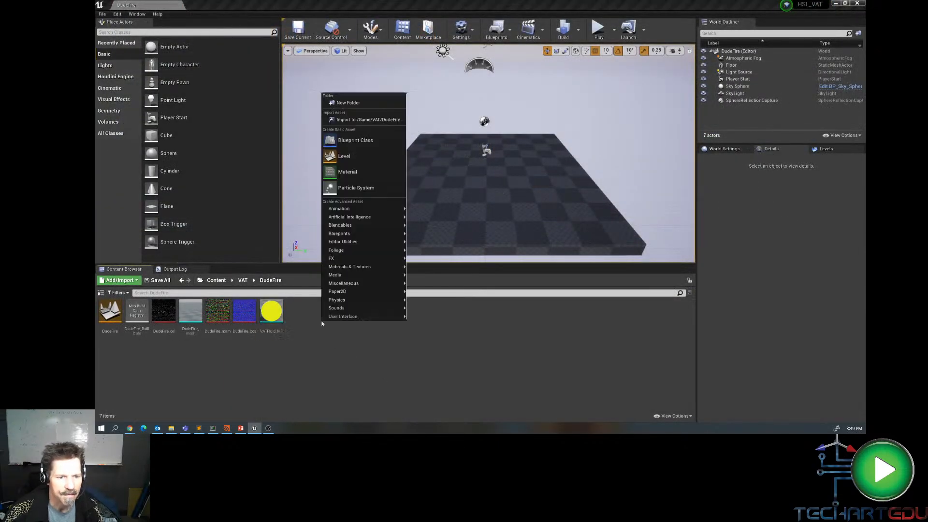
pyautogui.click(347, 172)
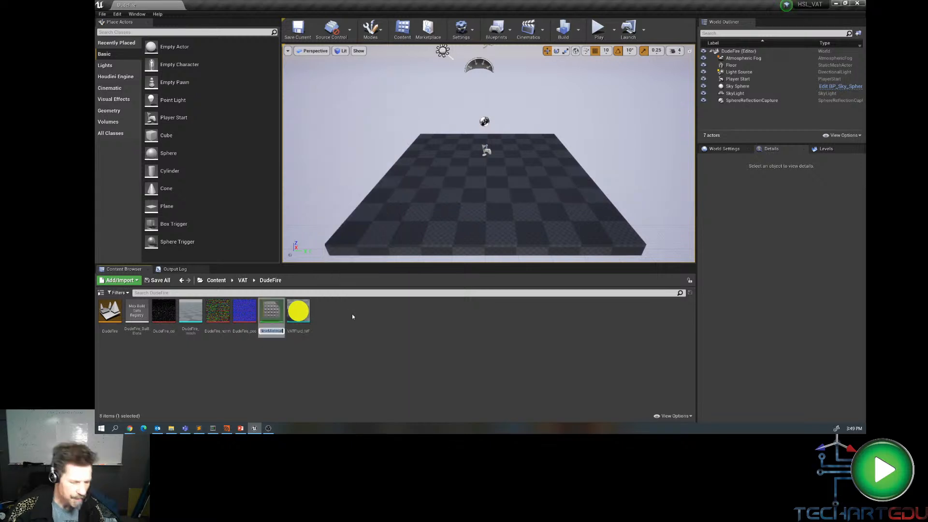
pyautogui.write('M')
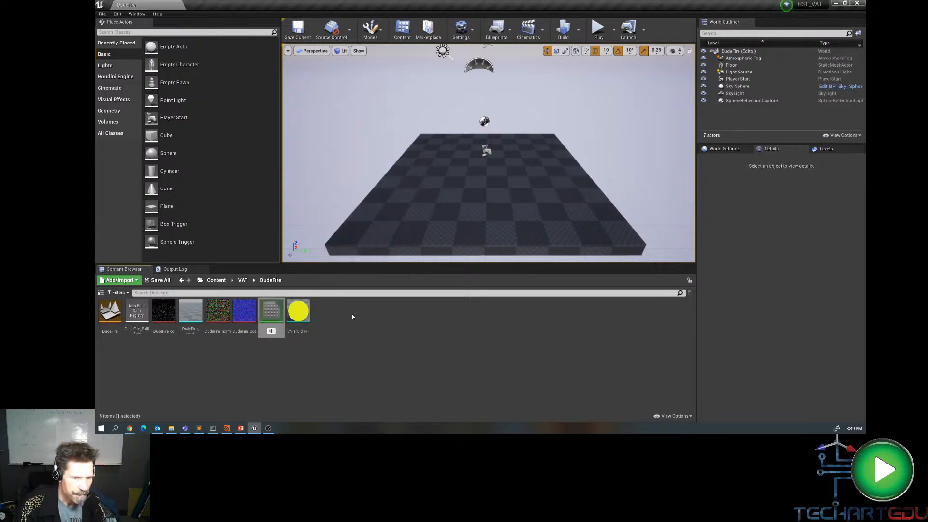
pyautogui.write('ATFlui')
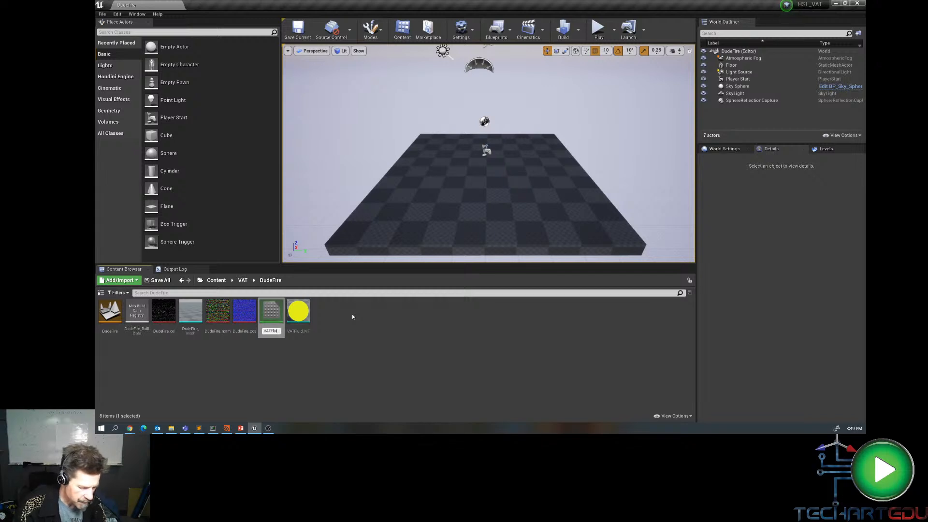
pyautogui.write('d_M')
pyautogui.press('Return')
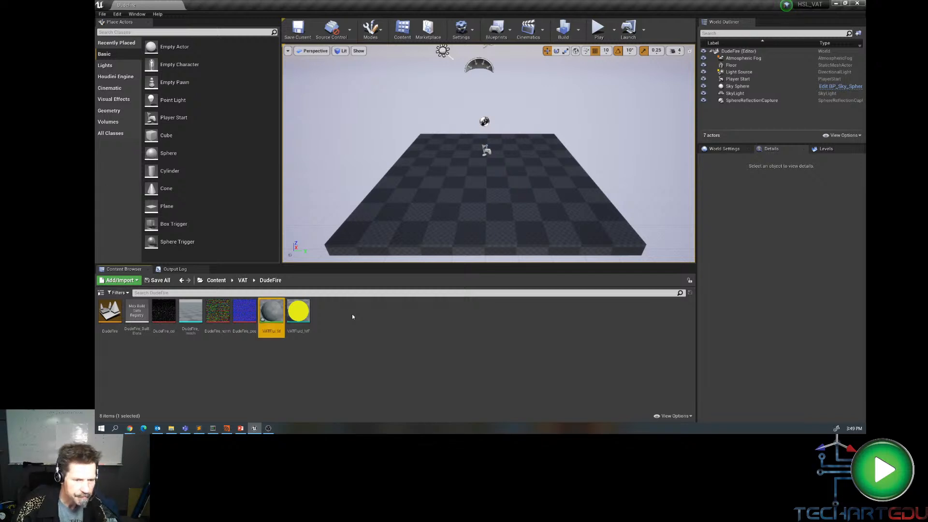
# - Open the VATFlui_M material, move its result node aside, and add a VATFluid_MF function node to the graph
pyautogui.doubleClick(282, 312)
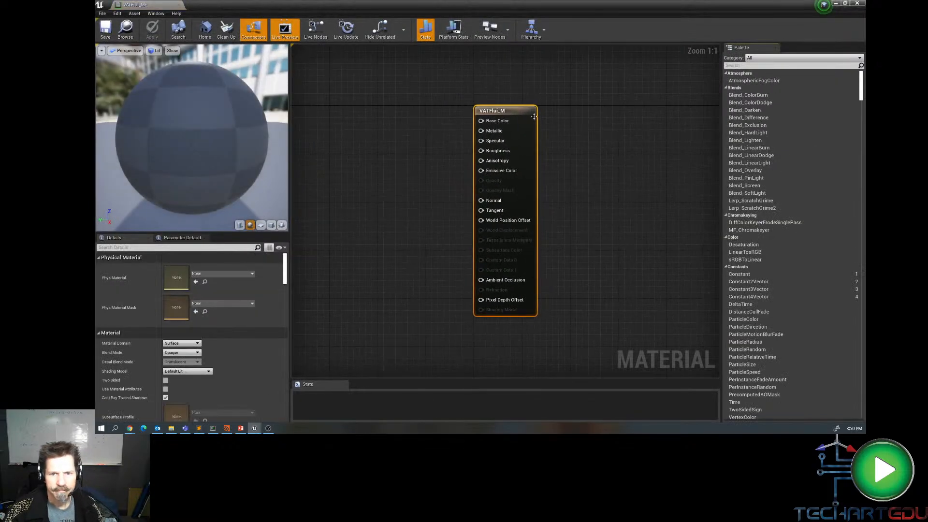
pyautogui.moveTo(519, 116); pyautogui.dragTo(669, 109)
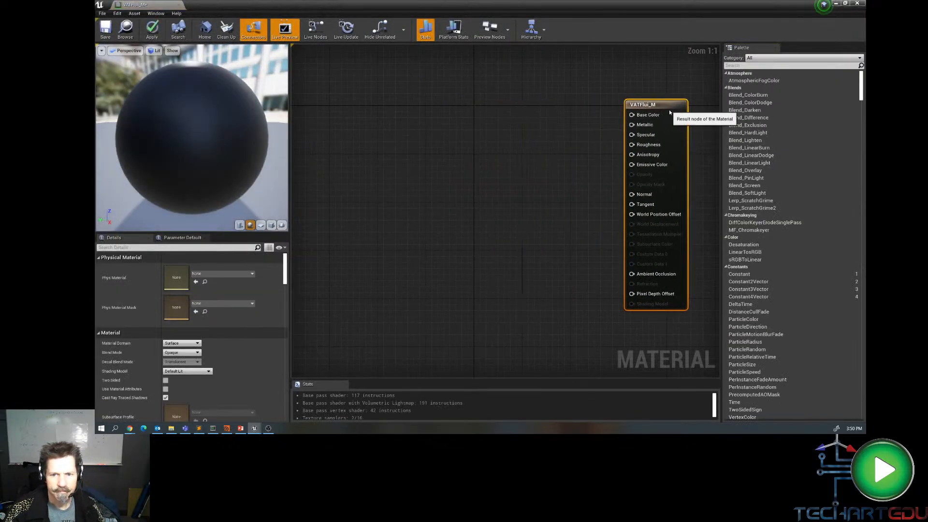
pyautogui.rightClick(455, 195)
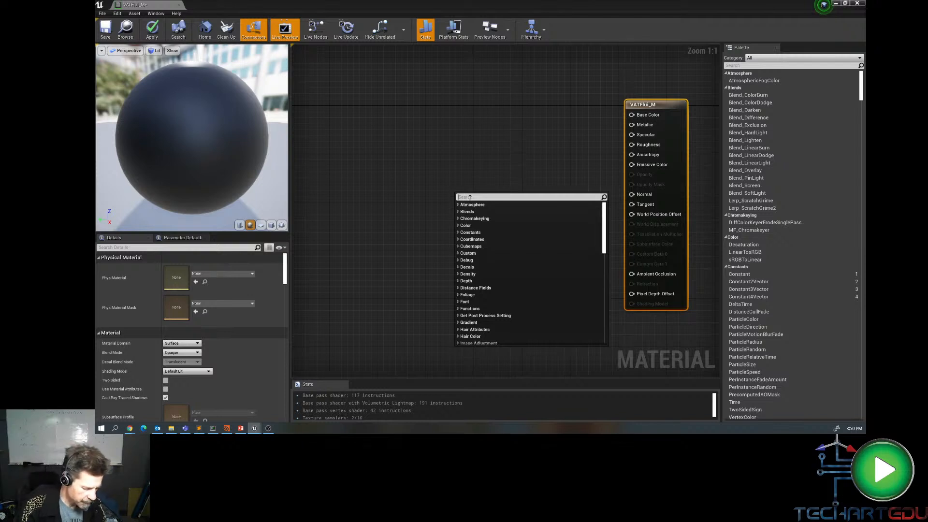
pyautogui.write('VAT')
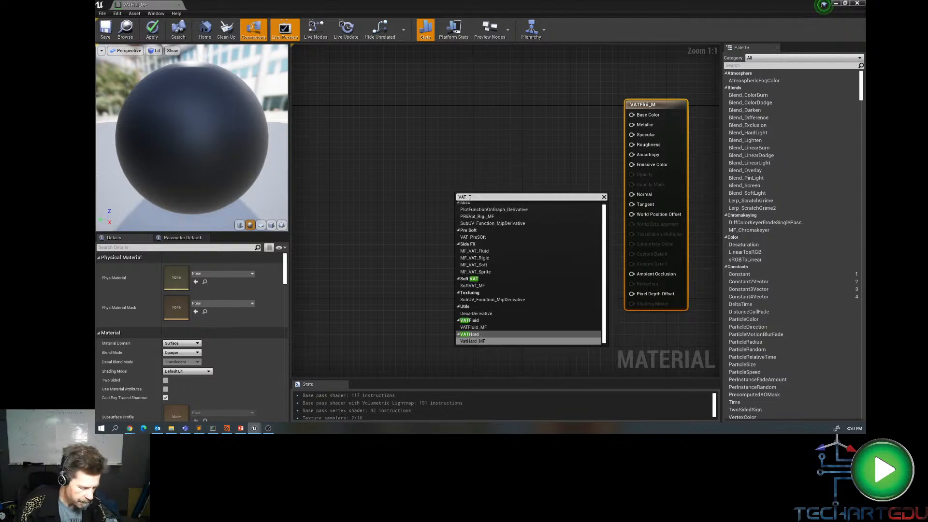
pyautogui.write('F')
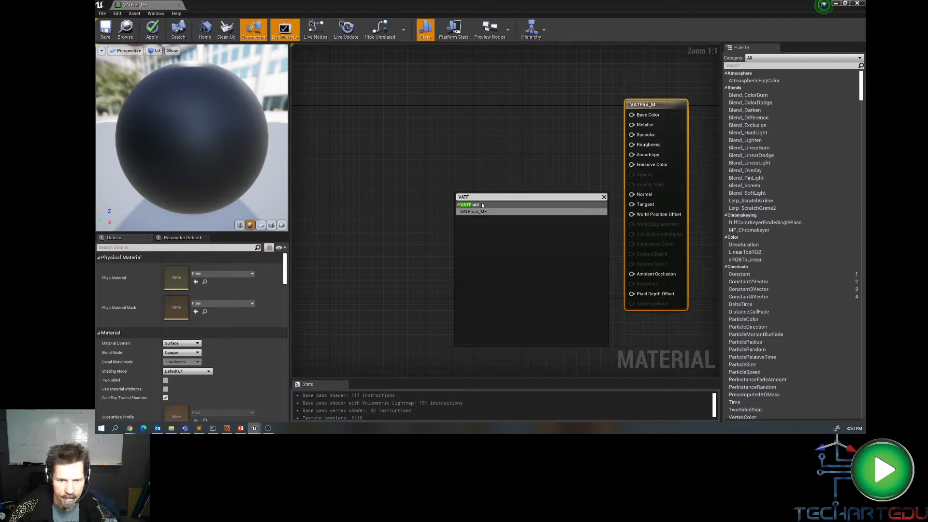
pyautogui.click(478, 212)
pyautogui.moveTo(509, 195); pyautogui.dragTo(483, 180)
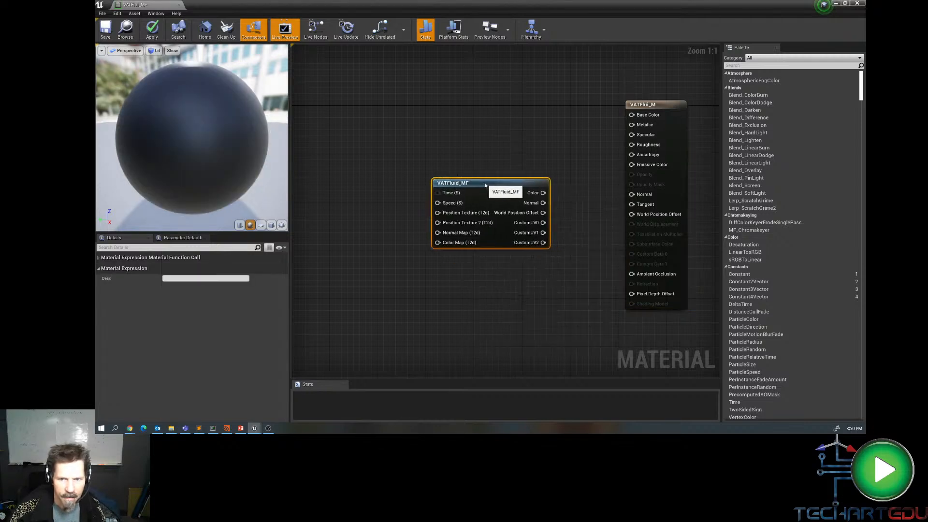
# - Connect the VATFluid_MF Color, Normal and World Position Offset outputs to Base Color, Normal and World Position Offset on the material
pyautogui.moveTo(544, 193); pyautogui.dragTo(633, 115)
pyautogui.moveTo(543, 203); pyautogui.dragTo(632, 195)
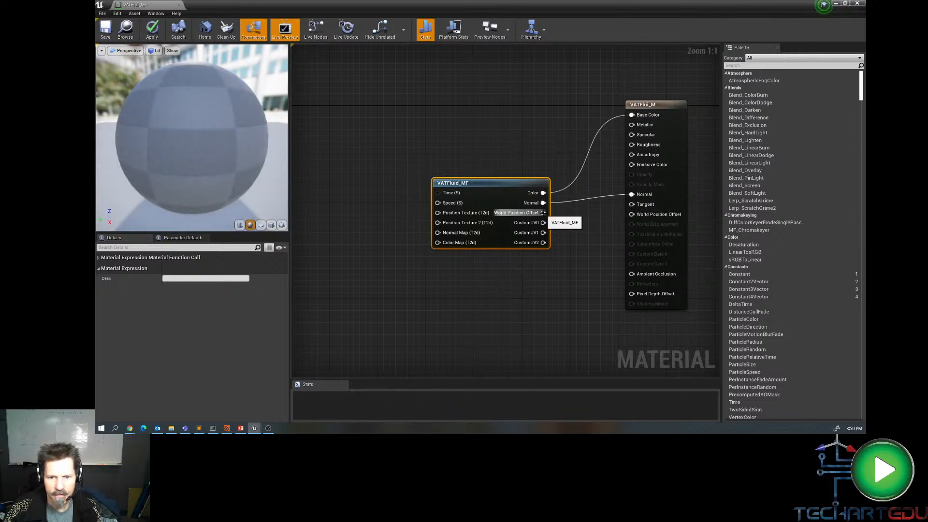
pyautogui.moveTo(543, 212); pyautogui.dragTo(634, 215)
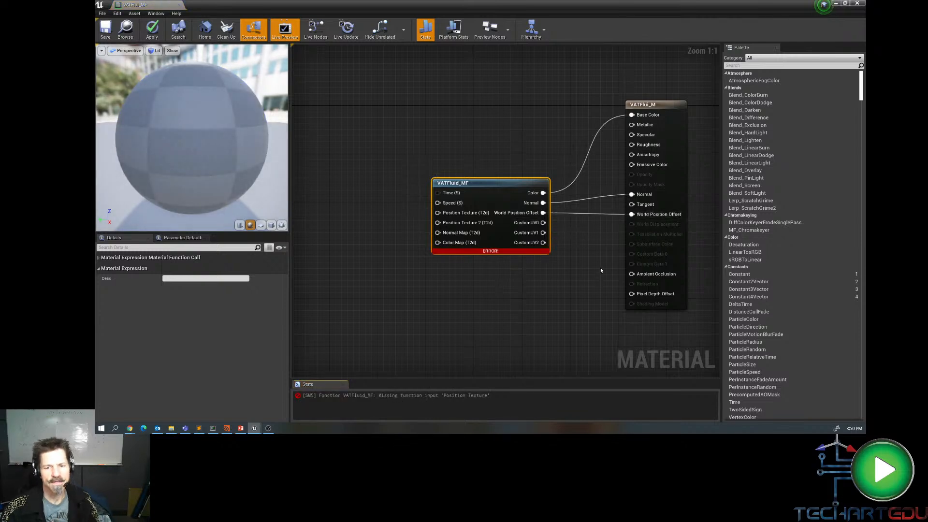
pyautogui.click(155, 247)
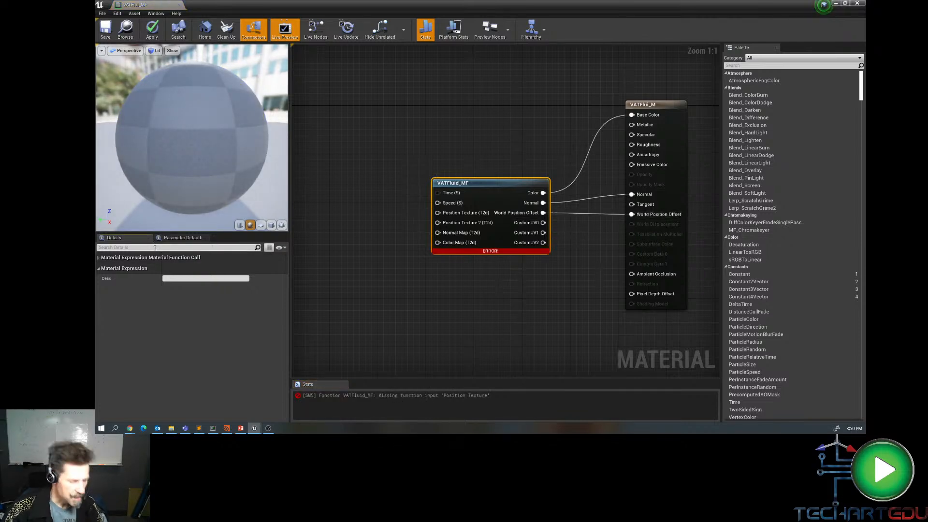
pyautogui.write('tag')
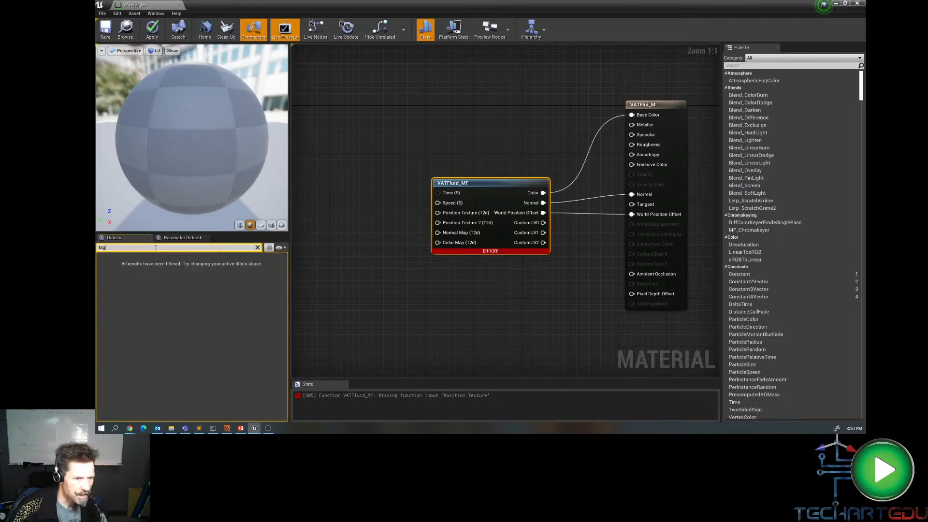
pyautogui.press('BackSpace')
pyautogui.press('BackSpace')
pyautogui.press('BackSpace')
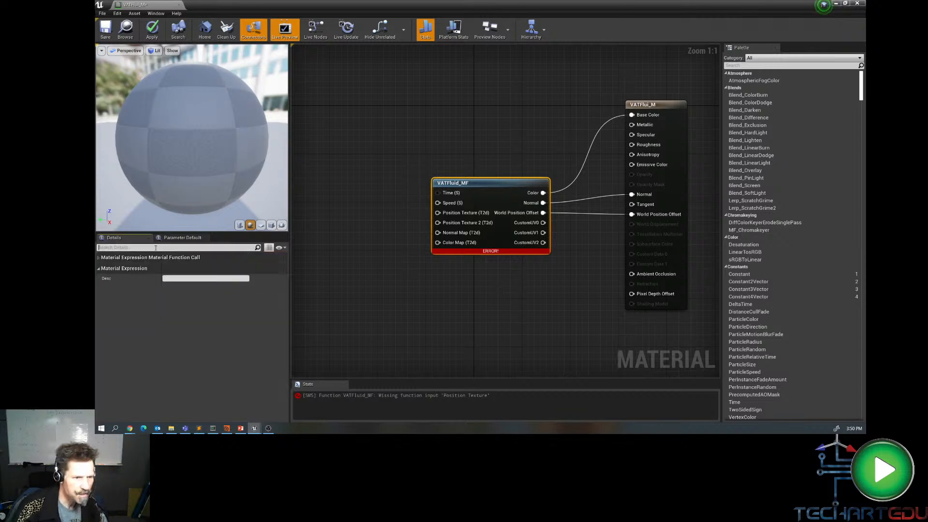
pyautogui.click(448, 140)
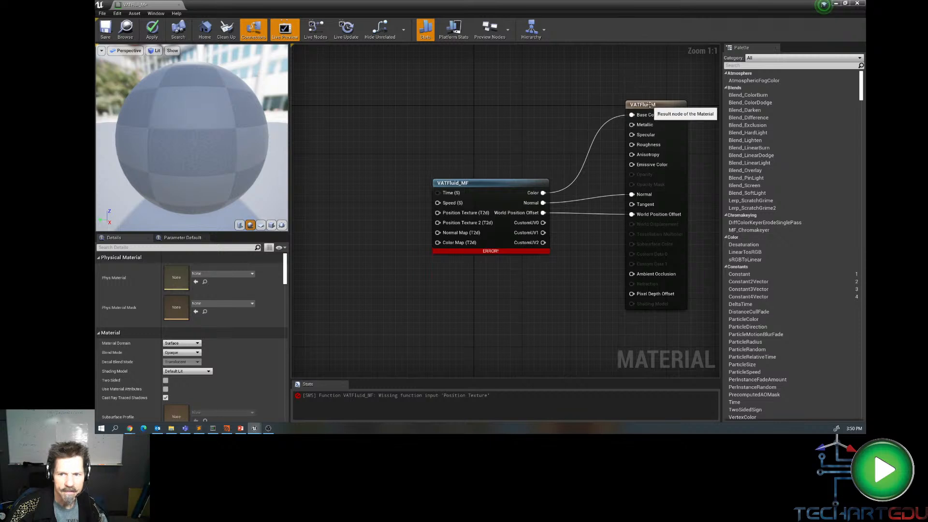
# - Turn off Tangent Space Normal on the VATFlui_M material result node
pyautogui.click(639, 103)
pyautogui.click(115, 248)
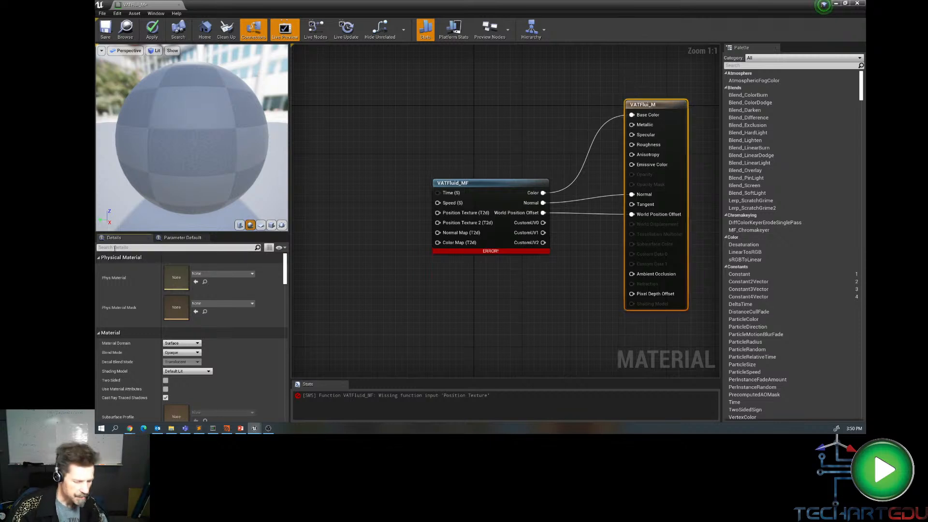
pyautogui.write('tang')
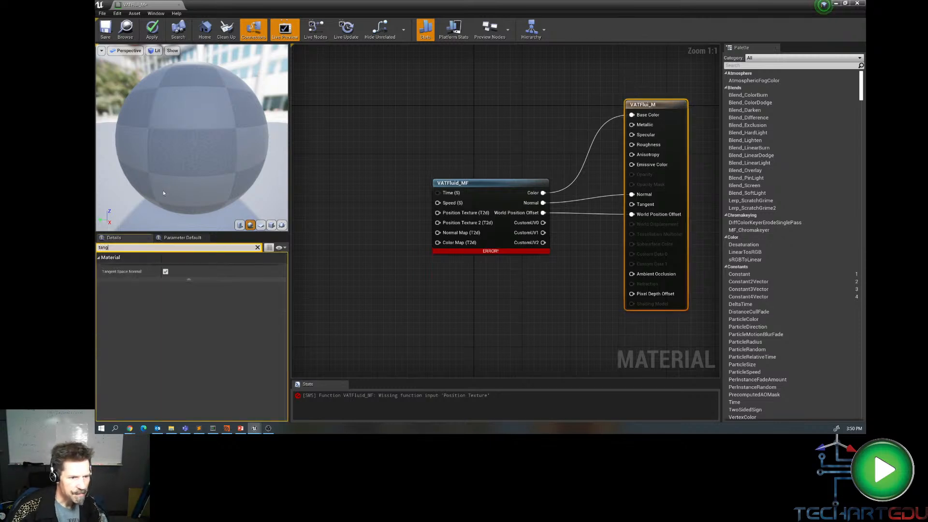
pyautogui.click(165, 272)
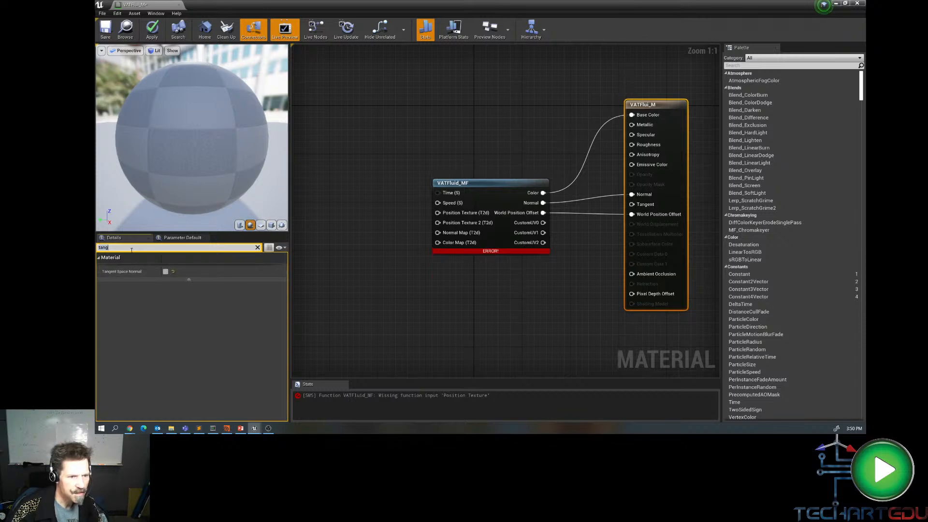
# - Set the material's number of customized UVs to 3
pyautogui.write('UV')
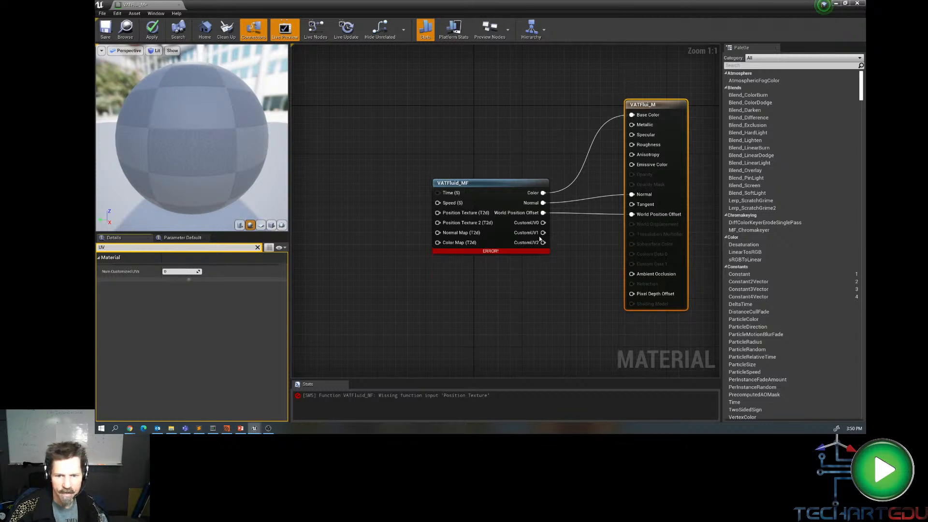
pyautogui.click(173, 272)
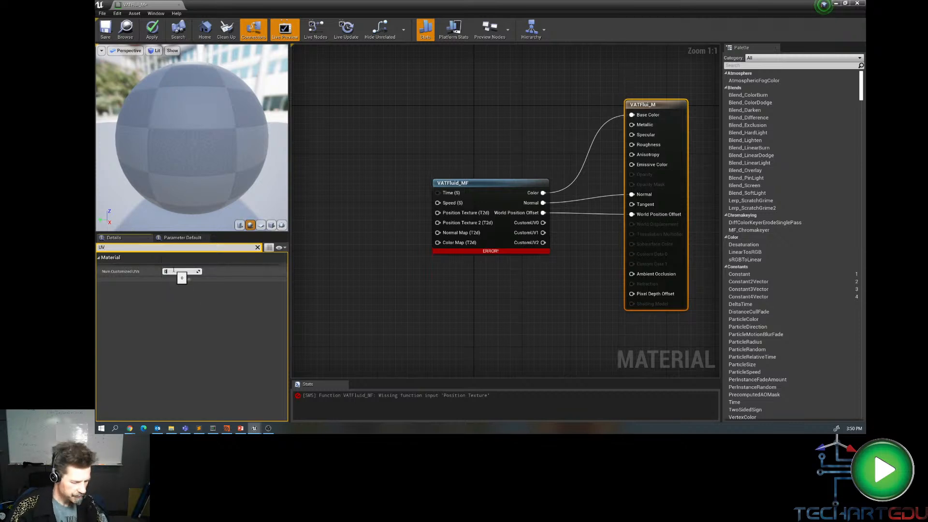
pyautogui.write('3')
pyautogui.press('Return')
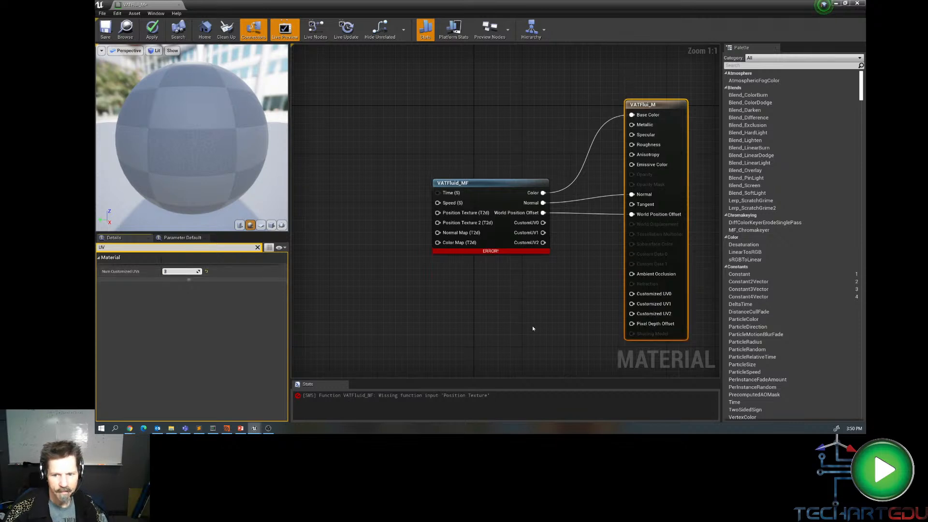
# - Connect the function's CustomUV0, CustomUV1 and CustomUV2 outputs to Customized UV0, UV1 and UV2 on the material
pyautogui.click(547, 258)
pyautogui.moveTo(544, 232); pyautogui.dragTo(634, 304)
pyautogui.moveTo(544, 243); pyautogui.dragTo(632, 315)
pyautogui.moveTo(543, 223); pyautogui.dragTo(632, 294)
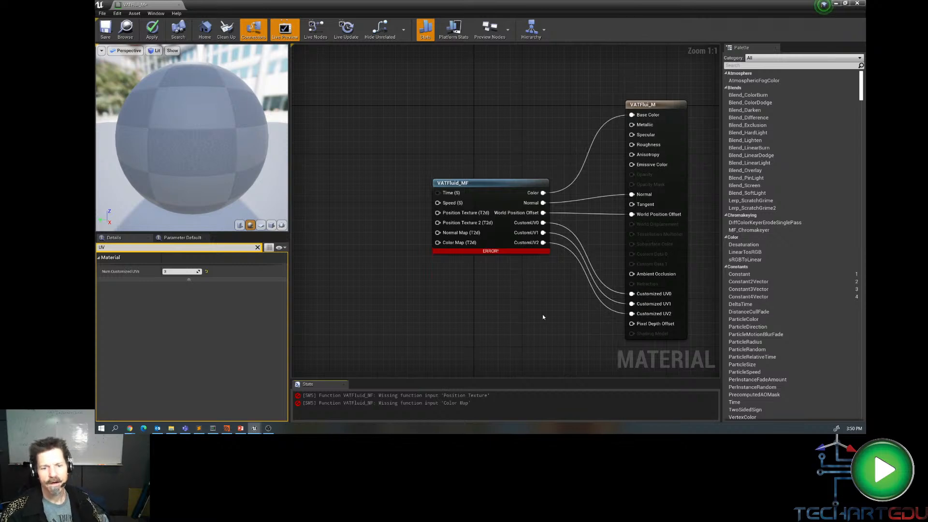
# - Add a scalar parameter named SPeed and connect it to the Speed input of VATFluid_MF
pyautogui.rightClick(378, 129)
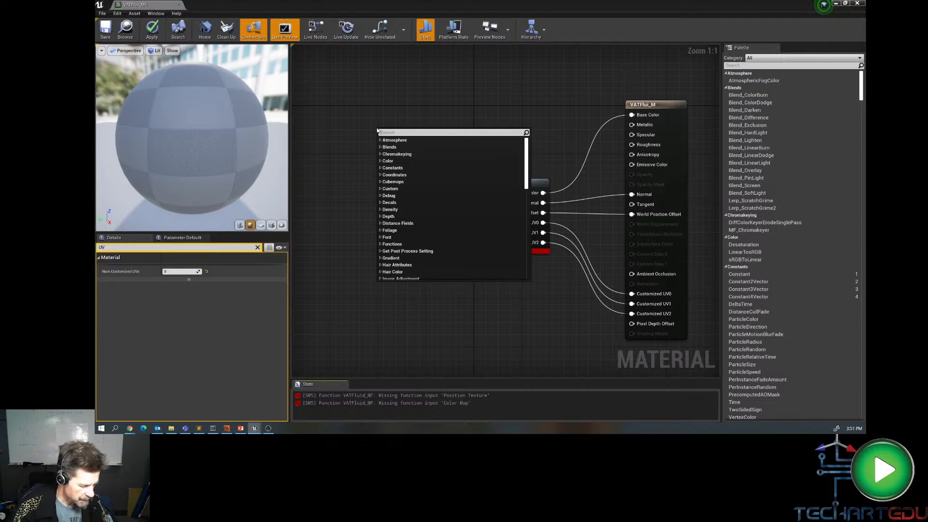
pyautogui.write('scala')
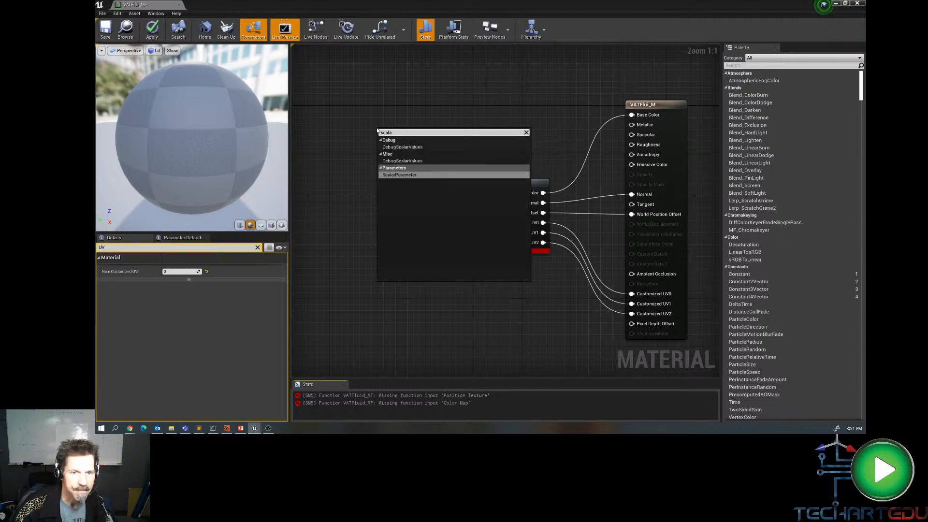
pyautogui.press('Return')
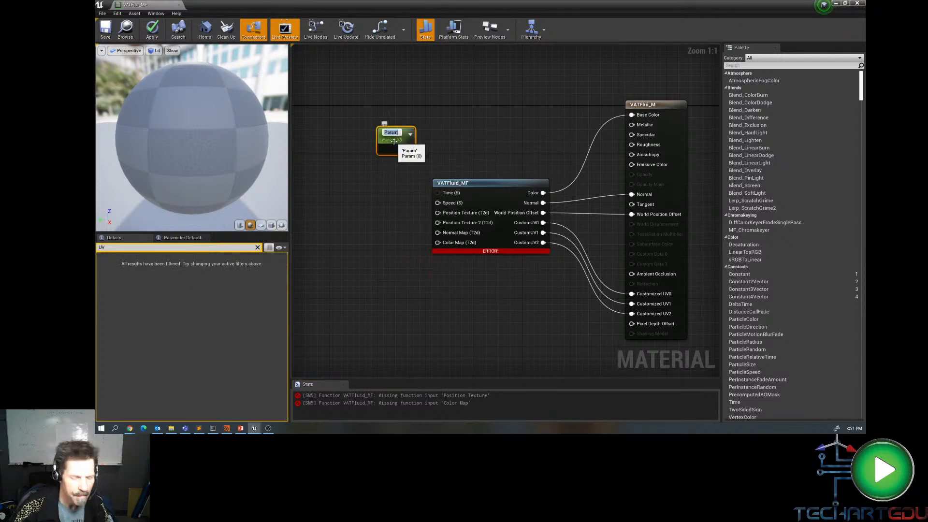
pyautogui.press('Return')
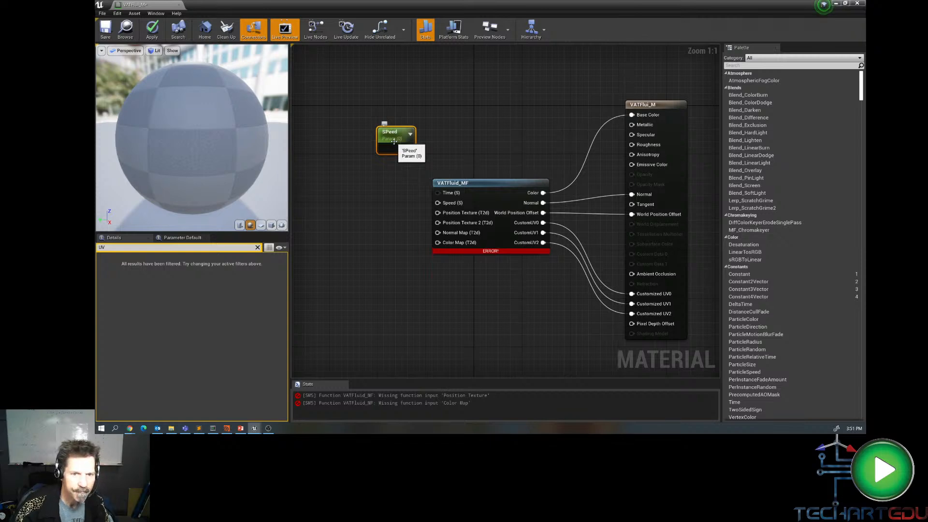
pyautogui.moveTo(409, 149); pyautogui.dragTo(438, 202)
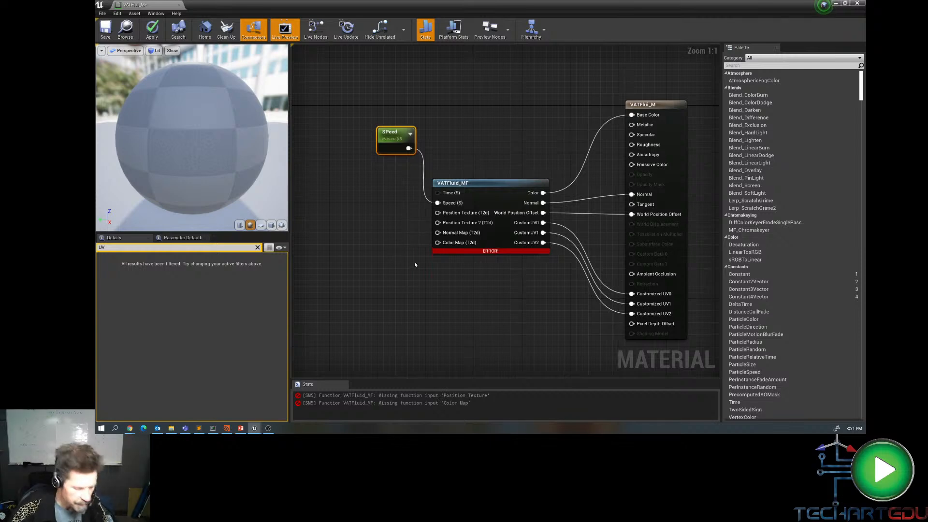
# - Float the VATFlui_M editor to add the DudeFire color, normal and position textures as texture samples, and dock it beside the level
pyautogui.scroll(-1, 432, 254)
pyautogui.moveTo(381, 275); pyautogui.dragTo(558, 275, button='right')
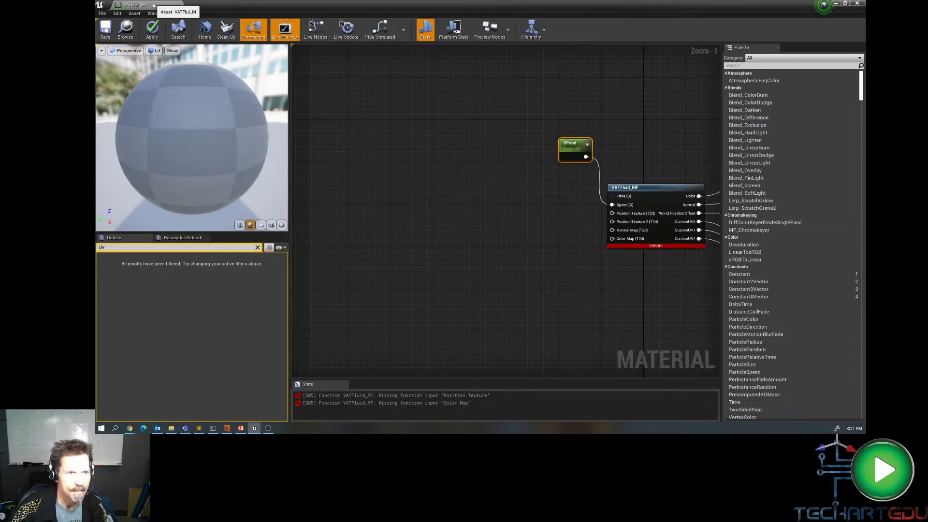
pyautogui.doubleClick(155, 4)
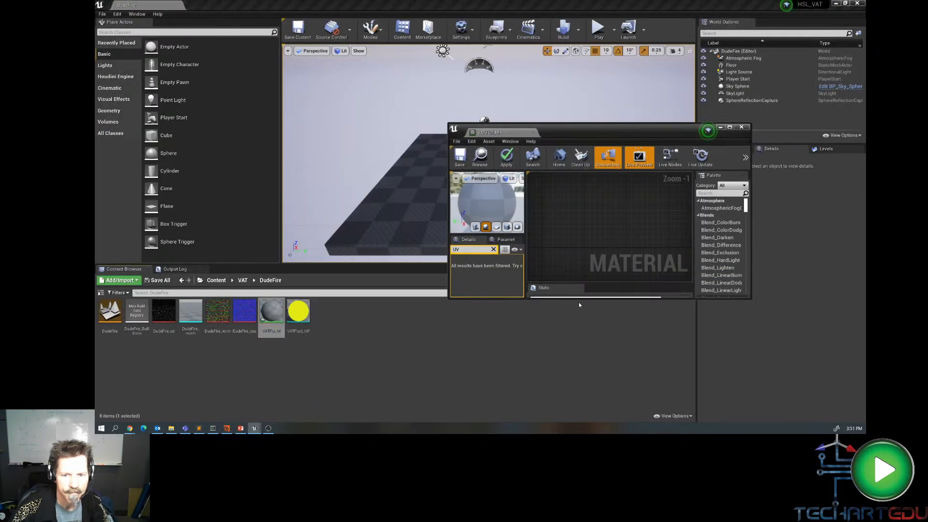
pyautogui.moveTo(578, 300); pyautogui.dragTo(578, 395)
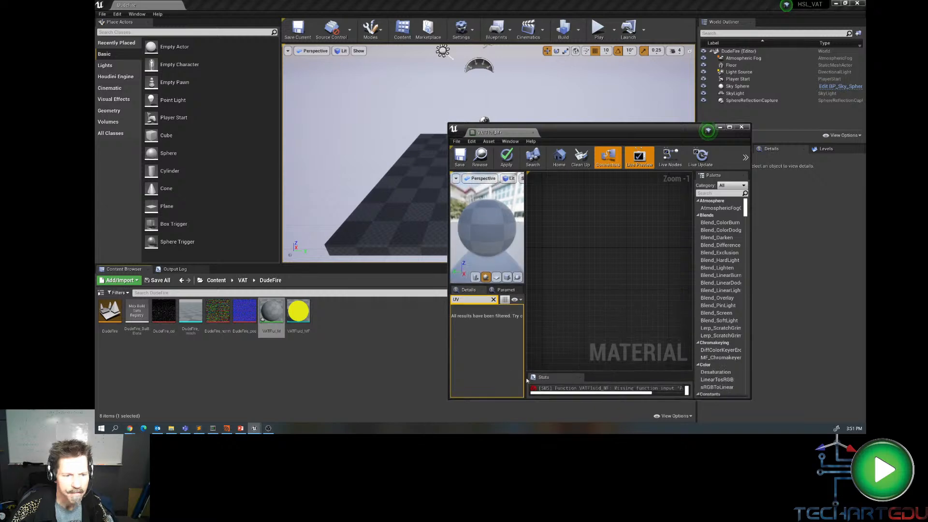
pyautogui.click(164, 312)
pyautogui.keyDown('ctrl'); pyautogui.click(217, 312); pyautogui.keyUp('ctrl')
pyautogui.keyDown('ctrl'); pyautogui.click(244, 312); pyautogui.keyUp('ctrl')
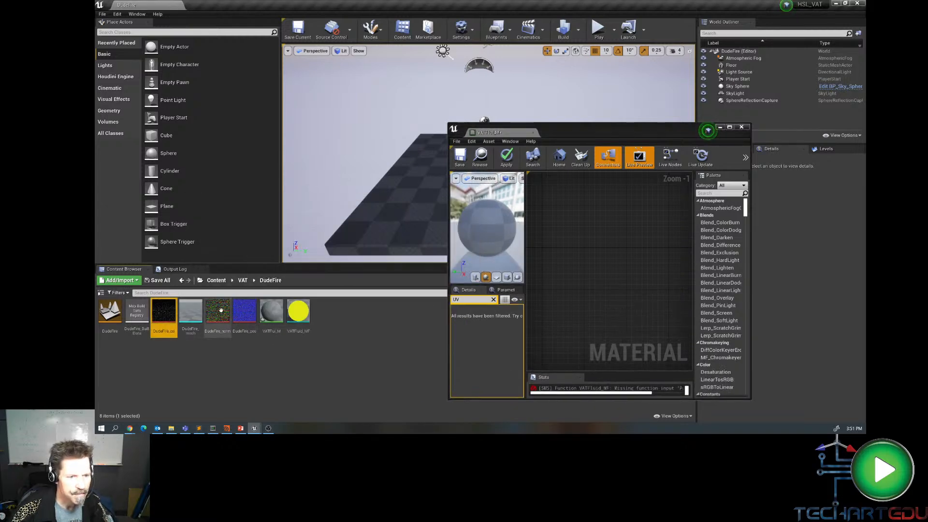
pyautogui.moveTo(244, 312); pyautogui.dragTo(569, 229)
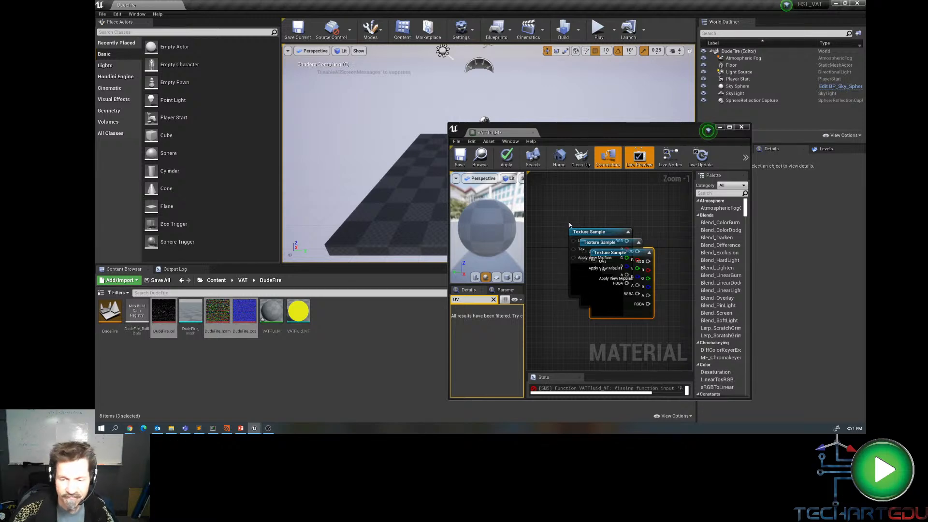
pyautogui.moveTo(515, 132); pyautogui.dragTo(217, 5)
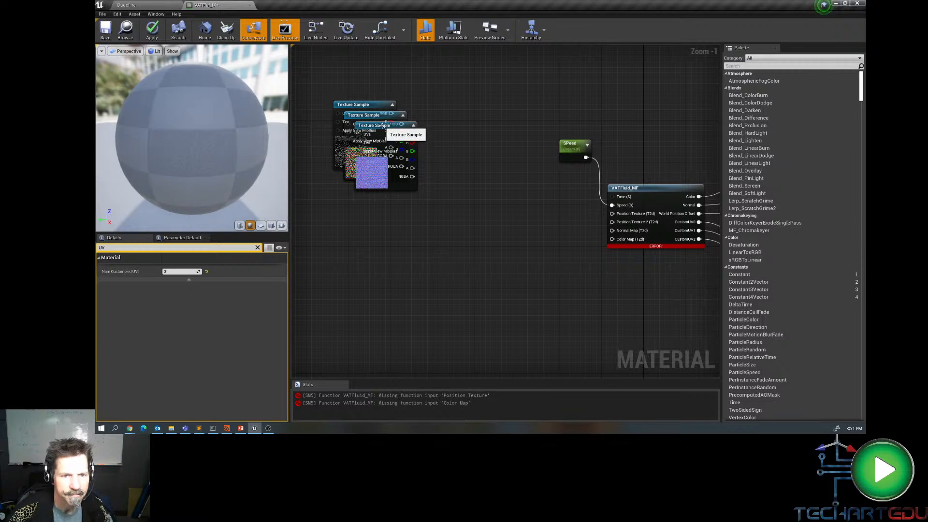
# - Convert the DudeFire position texture sample to a texture object and connect it to the Position Texture input of VATFluid_MF
pyautogui.moveTo(387, 128); pyautogui.dragTo(479, 156)
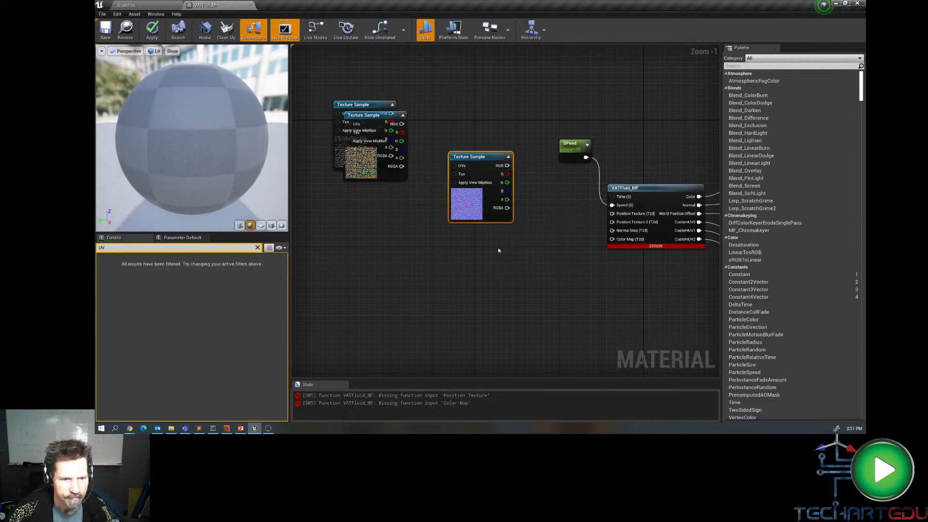
pyautogui.click(129, 249)
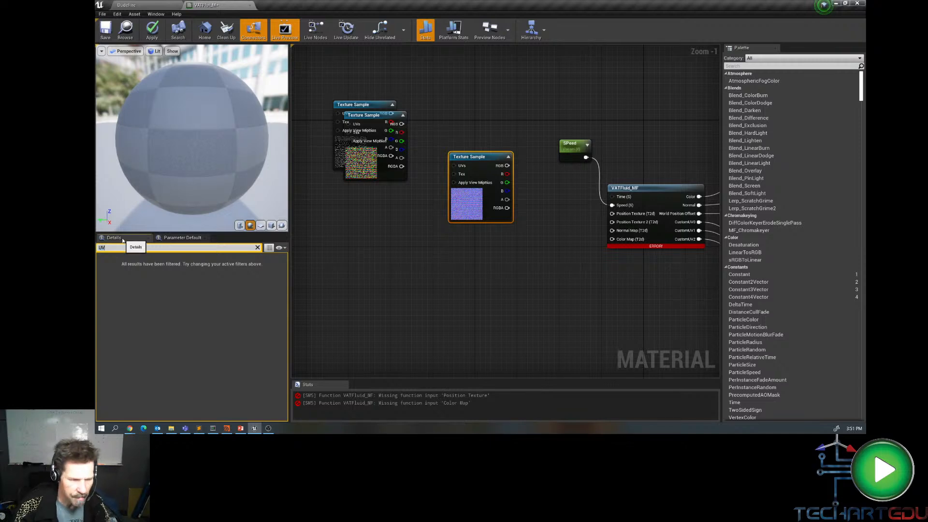
pyautogui.press('BackSpace')
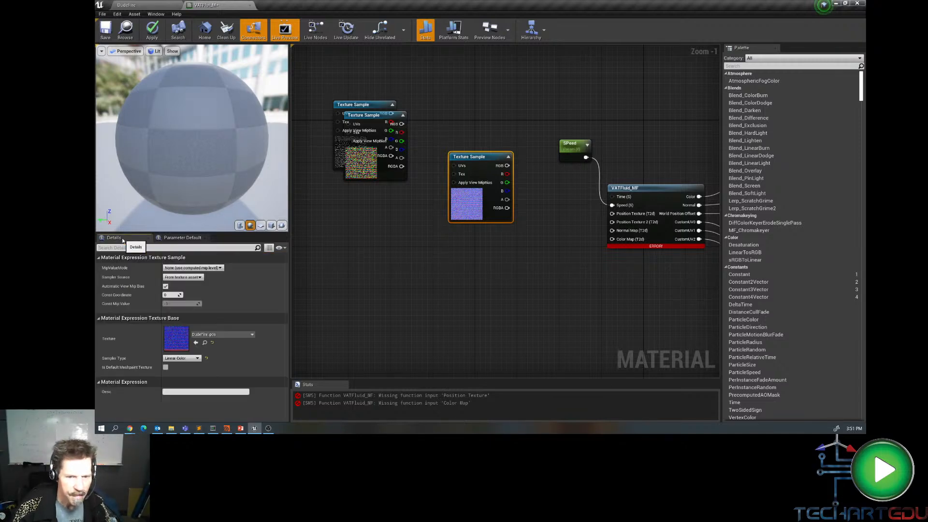
pyautogui.rightClick(485, 157)
pyautogui.click(516, 196)
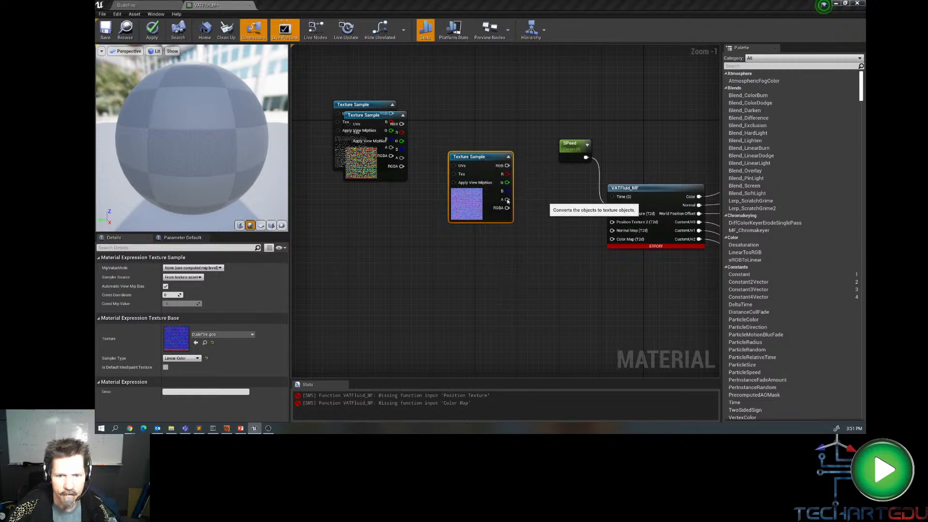
pyautogui.moveTo(490, 165); pyautogui.dragTo(612, 213)
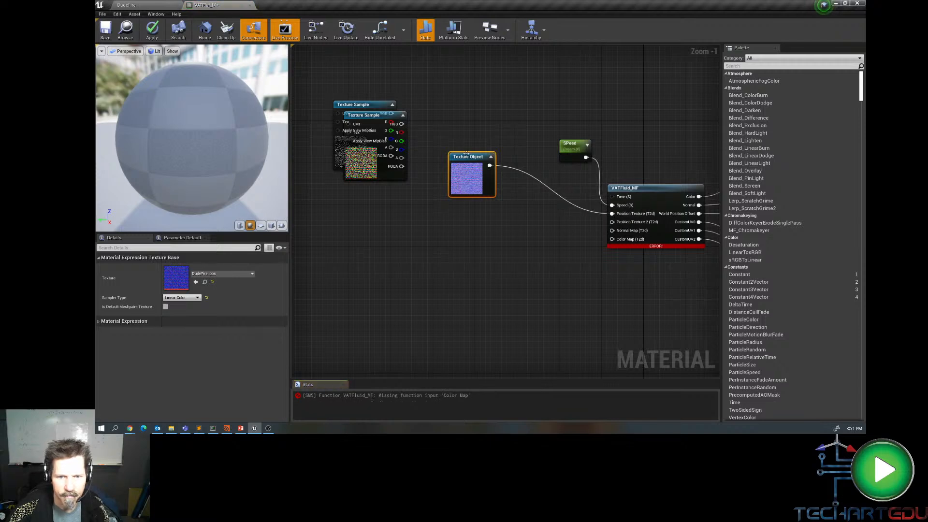
pyautogui.moveTo(466, 155); pyautogui.dragTo(471, 125)
# - Convert the DudeFire normal texture sample to a texture object and connect it to the function's Normal Map input
pyautogui.moveTo(367, 116); pyautogui.dragTo(450, 194)
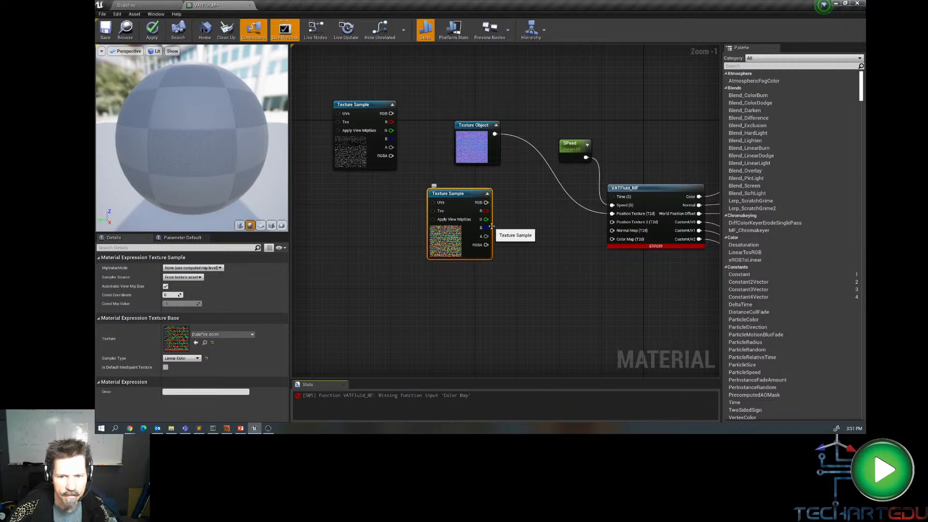
pyautogui.rightClick(467, 193)
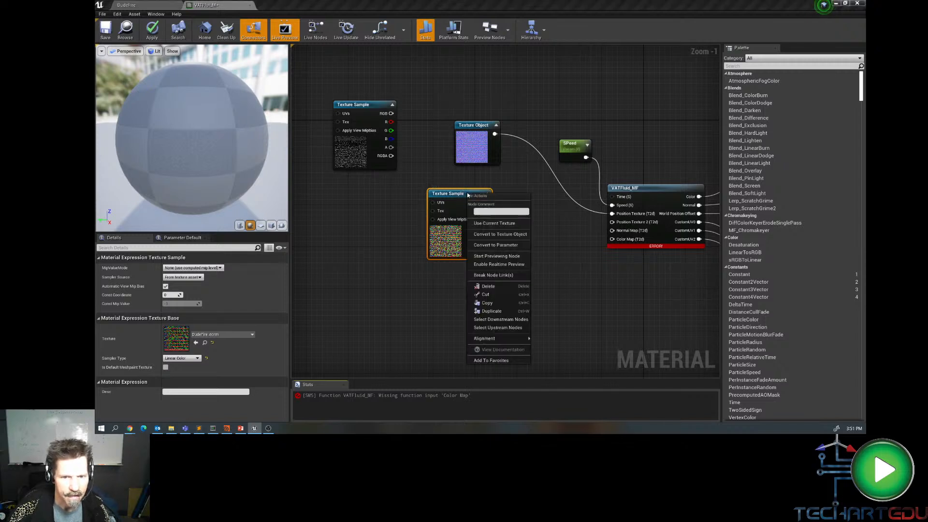
pyautogui.click(488, 234)
pyautogui.moveTo(468, 203); pyautogui.dragTo(612, 231)
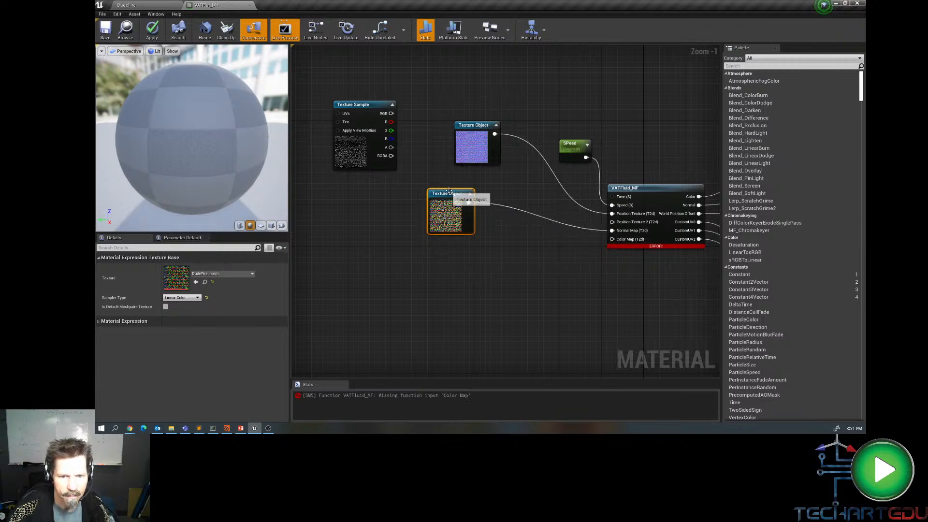
pyautogui.moveTo(448, 192); pyautogui.dragTo(475, 177)
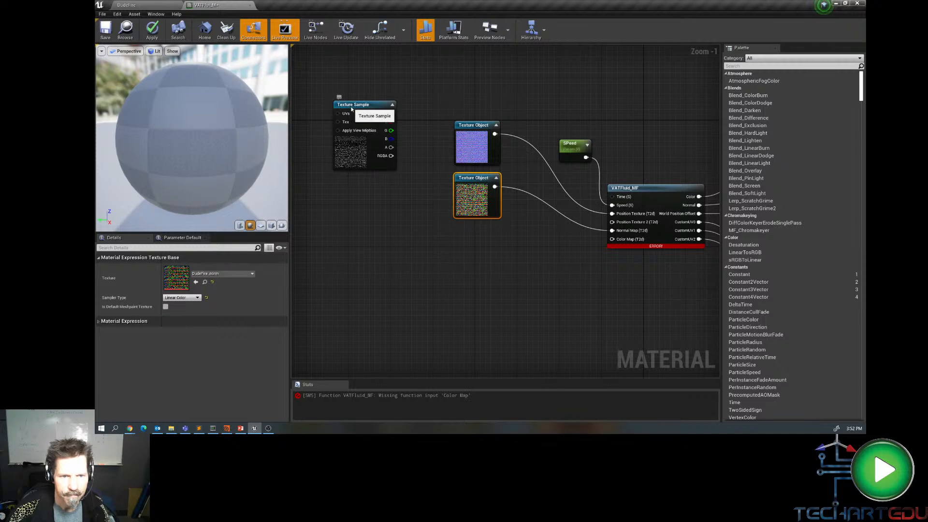
# - Connect the DudeFire color texture, converted to a texture object, to the function's Color Map input and save the material
pyautogui.moveTo(354, 111); pyautogui.dragTo(469, 237)
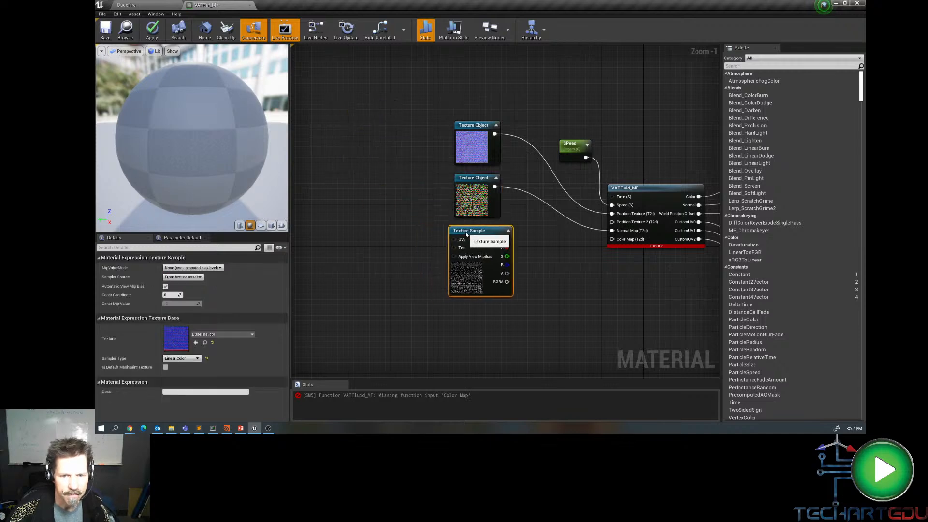
pyautogui.rightClick(493, 232)
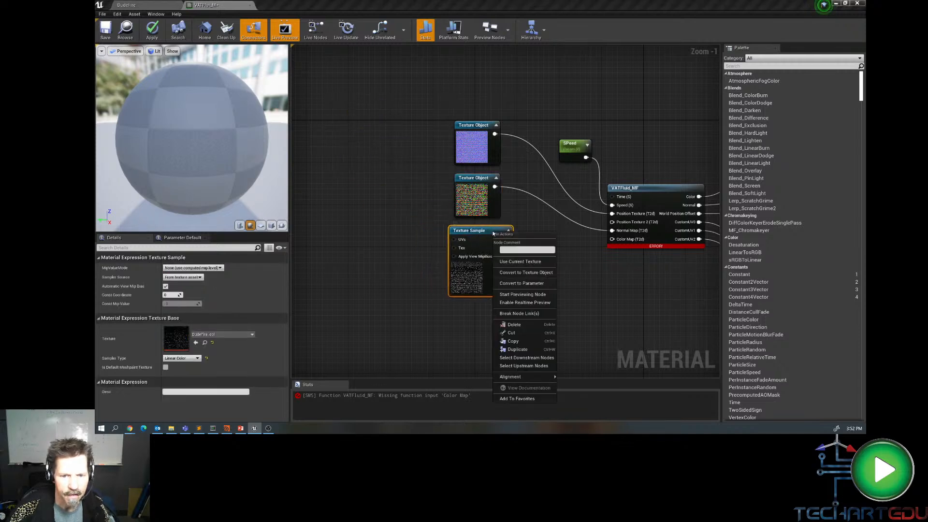
pyautogui.click(523, 272)
pyautogui.moveTo(490, 243); pyautogui.dragTo(612, 240)
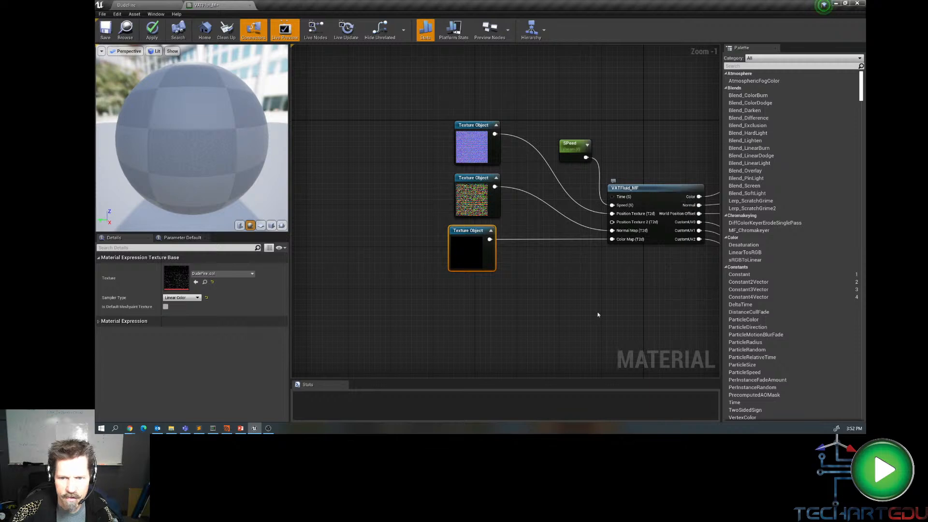
pyautogui.moveTo(598, 315); pyautogui.dragTo(474, 325, button='right')
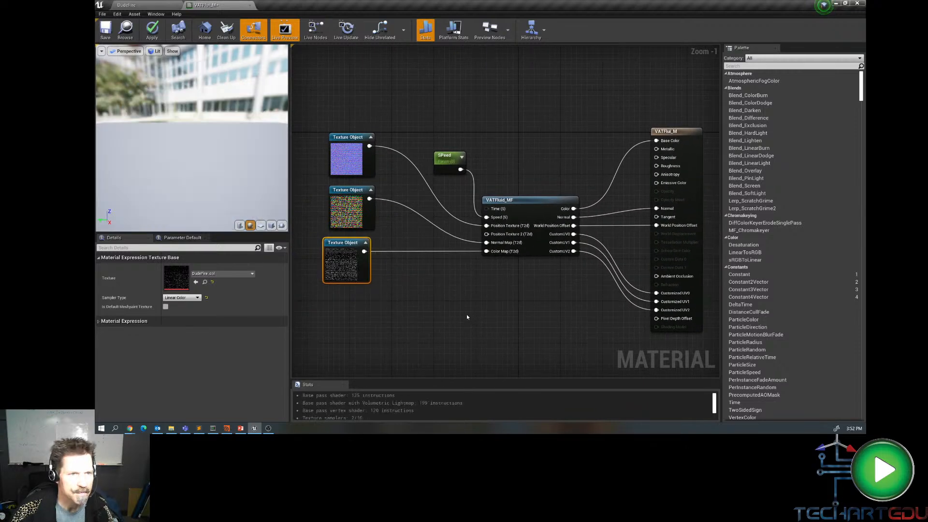
pyautogui.click(106, 28)
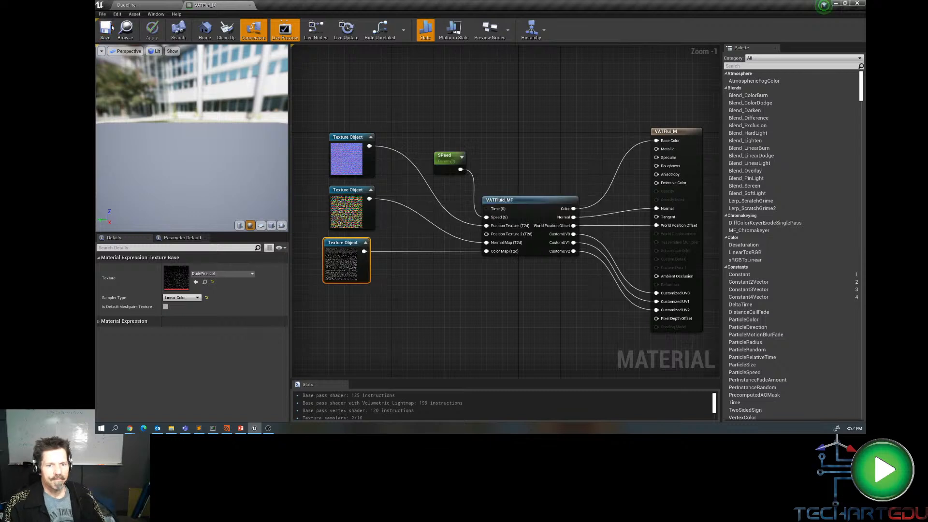
# - Create a material instance from VATFlui_M in the DudeFire folder and name it DudeFire_M_Inst
pyautogui.click(169, 4)
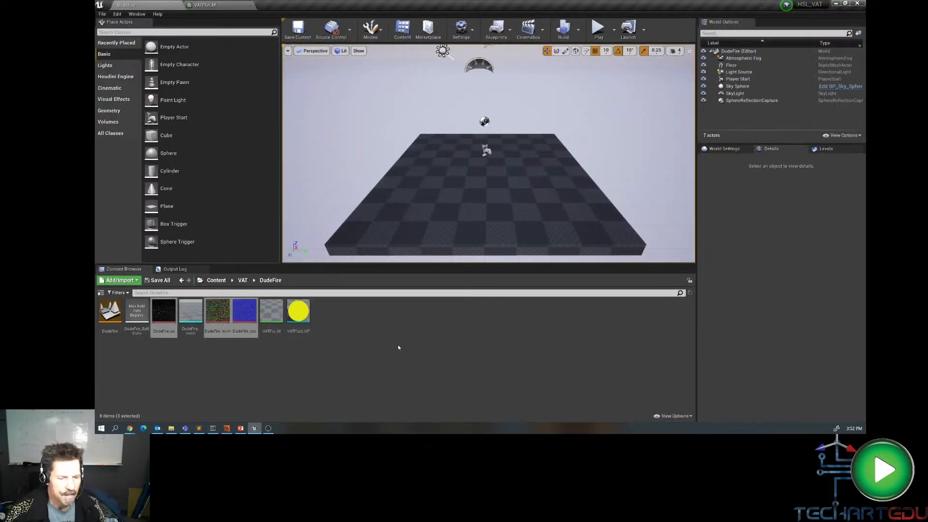
pyautogui.rightClick(333, 315)
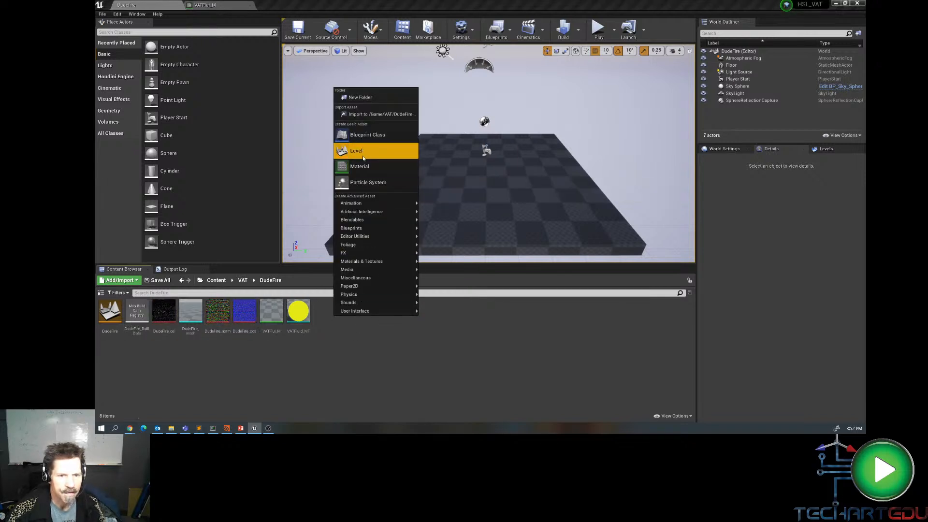
pyautogui.click(346, 373)
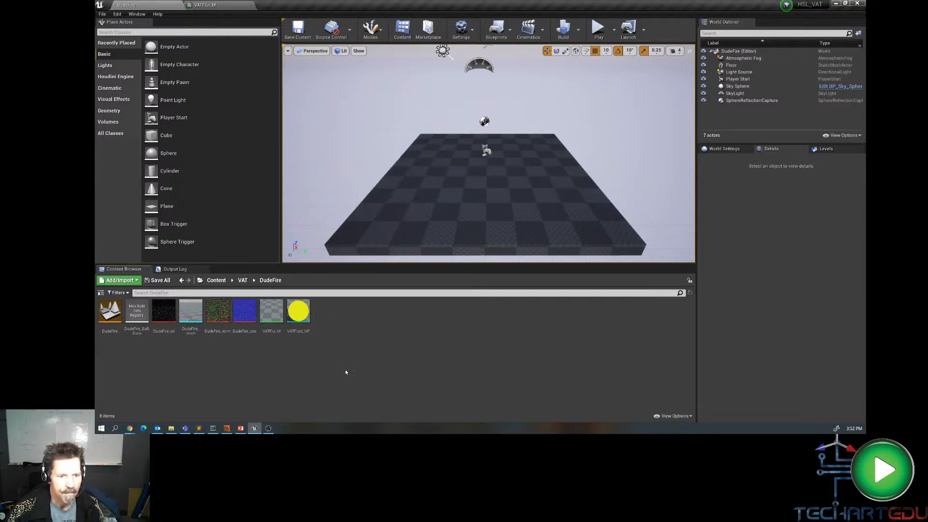
pyautogui.rightClick(271, 313)
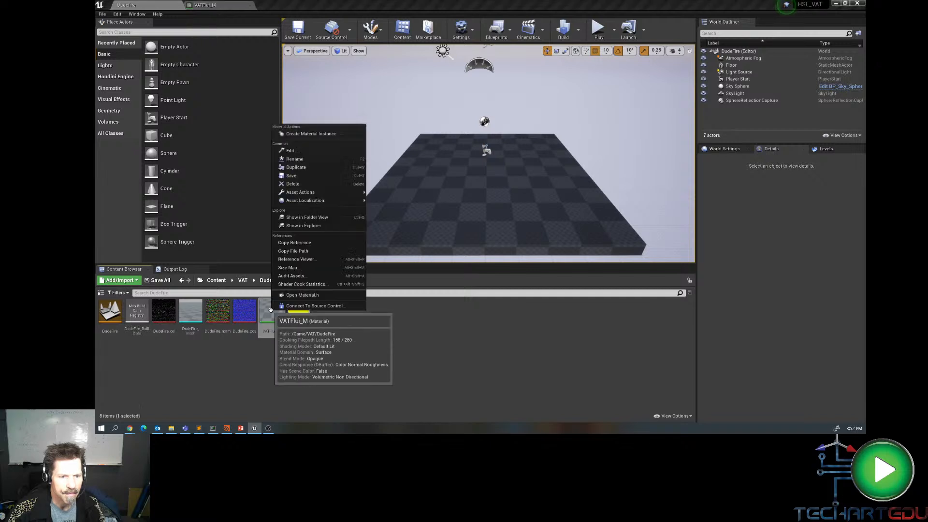
pyautogui.click(301, 134)
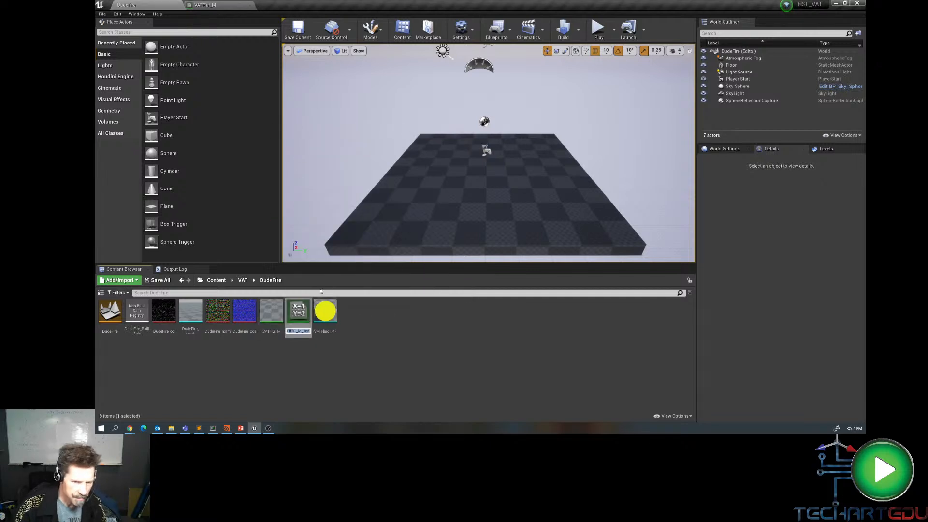
pyautogui.press('End')
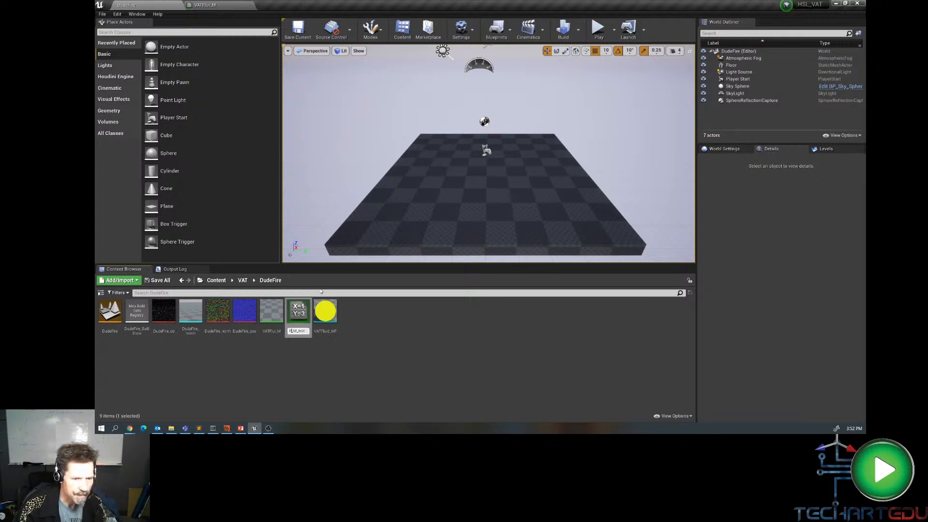
pyautogui.write('DudeFire_M')
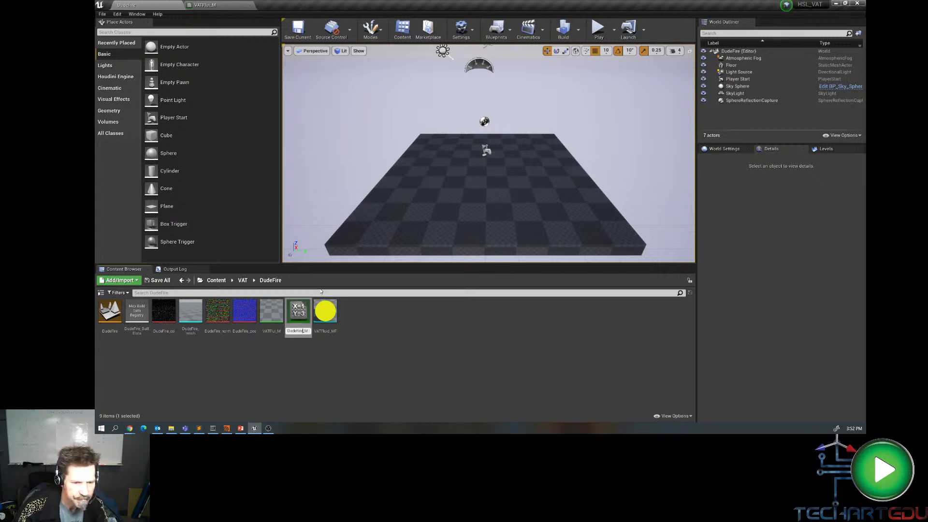
pyautogui.press('Return')
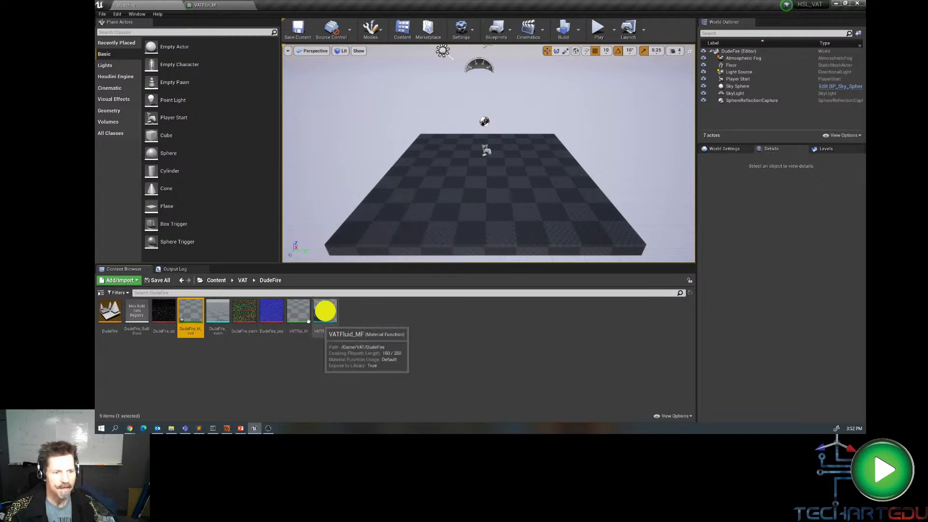
# - Open the new material instance and enable the SPeed, Number Of Frames, Position Min and Position Max overrides
pyautogui.doubleClick(188, 313)
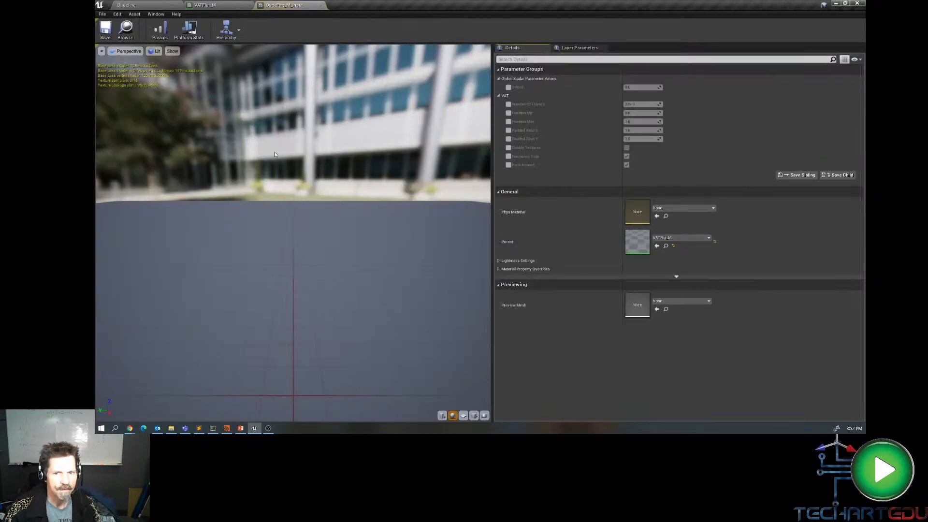
pyautogui.click(508, 87)
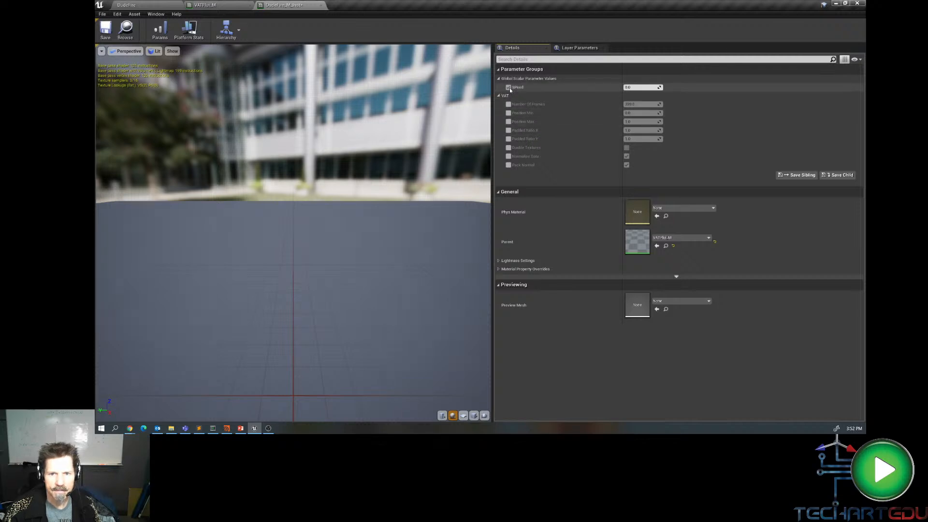
pyautogui.click(508, 104)
pyautogui.click(508, 113)
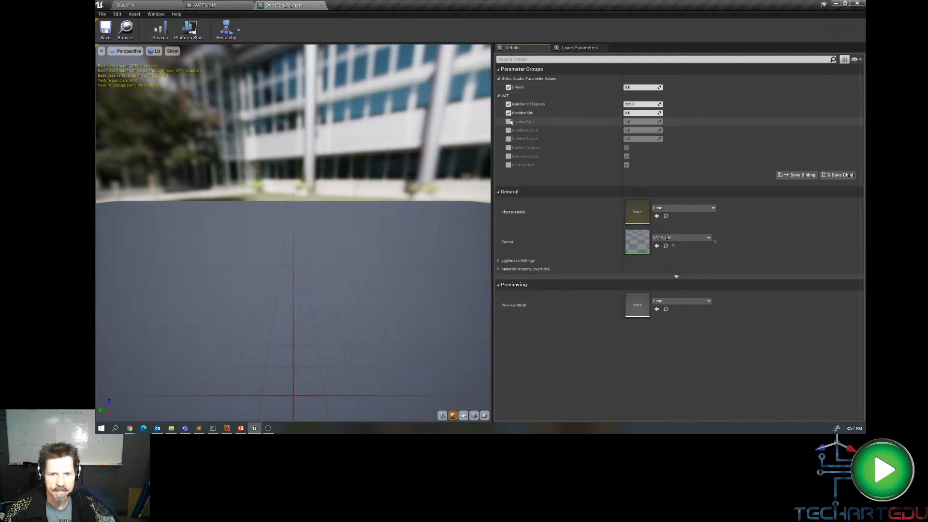
pyautogui.click(509, 122)
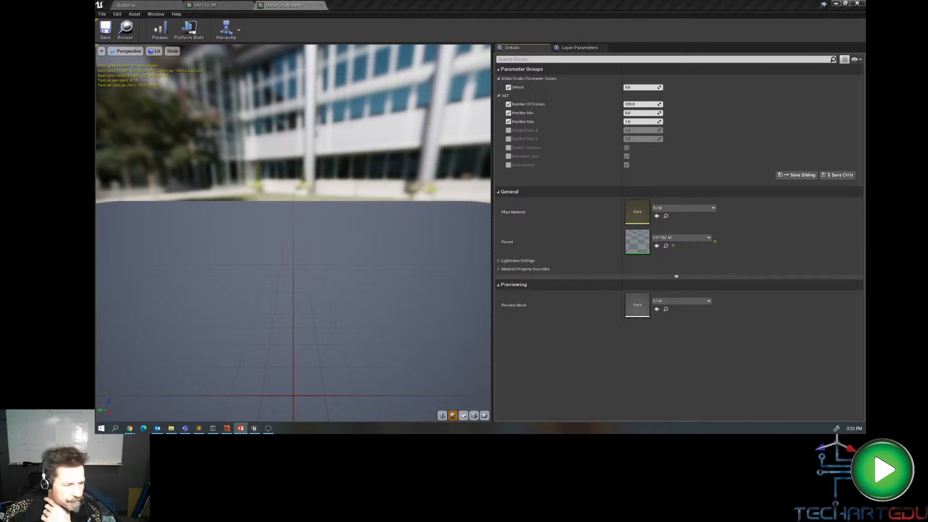
# - Check the VATDudeFire node in Houdini, return to Unreal, and set Number Of Frames to 120 and SPeed to 0.25
pyautogui.hotkey('alt', 'Tab')
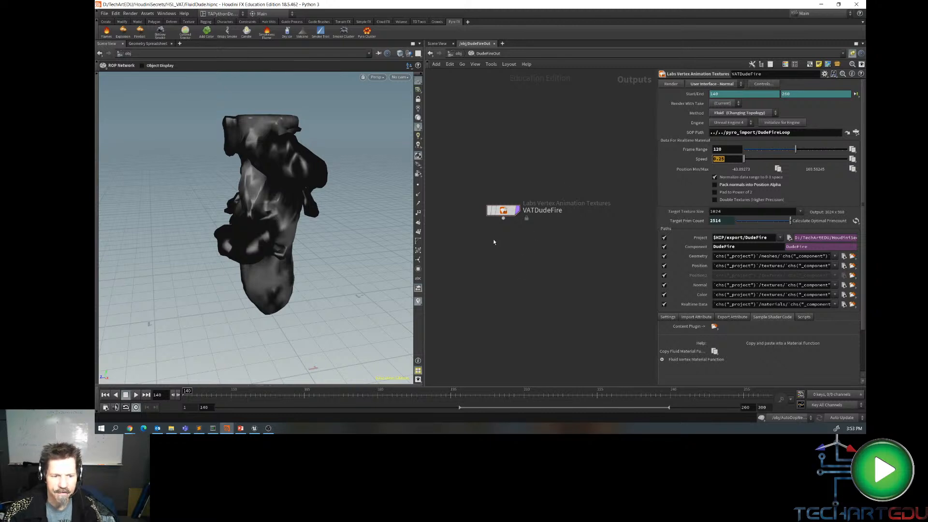
pyautogui.click(256, 430)
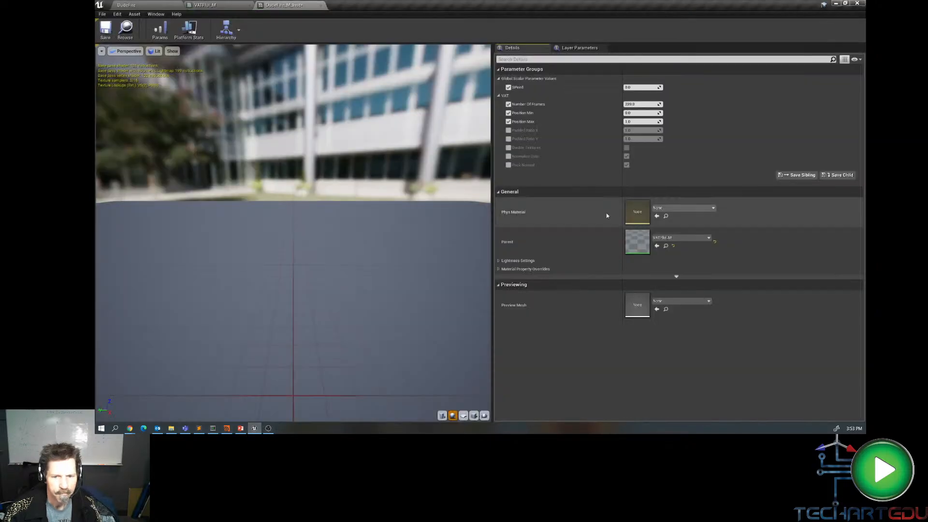
pyautogui.click(629, 104)
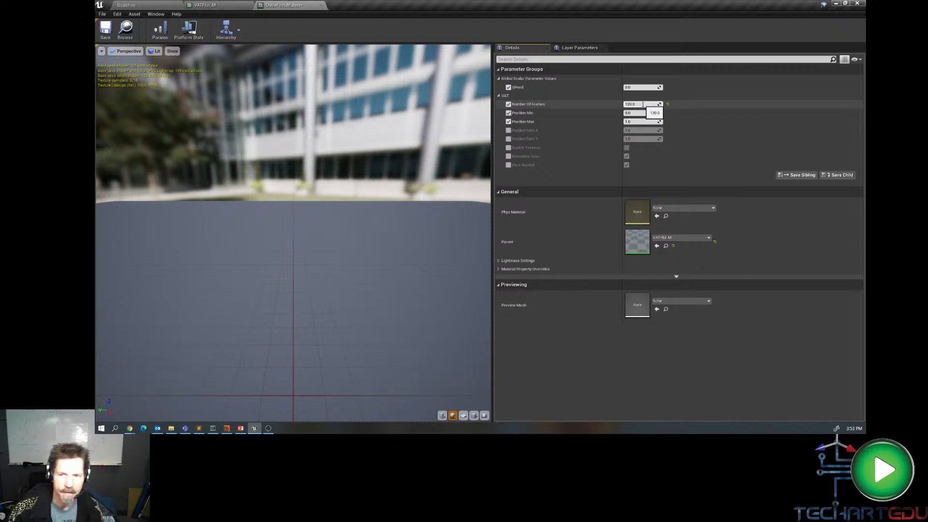
pyautogui.click(634, 88)
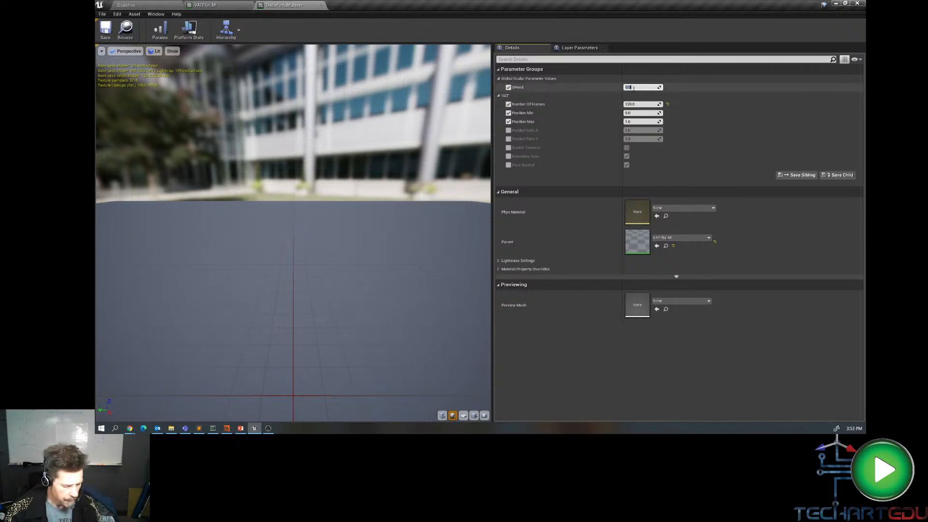
pyautogui.press('Return')
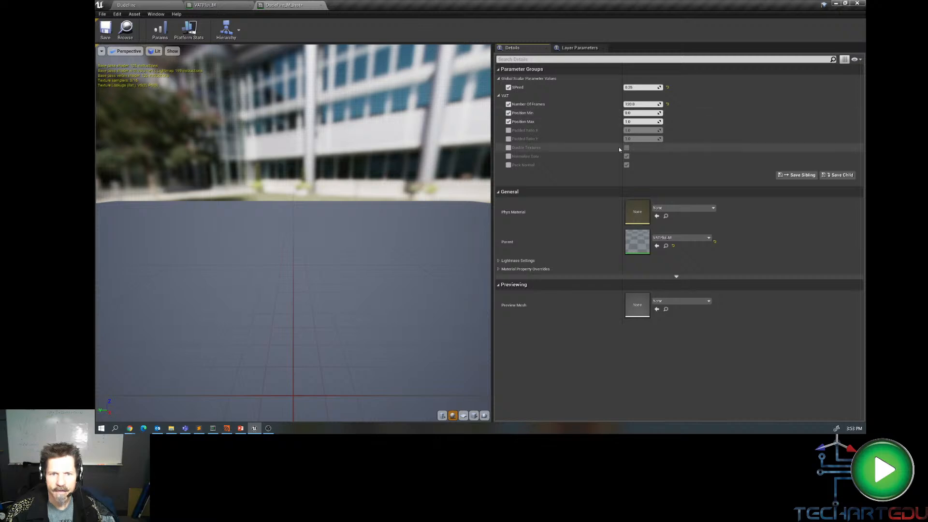
# - Copy the minimum position value from Houdini's VATDudeFire node into the Unreal material instance's Position Min parameter
pyautogui.click(227, 428)
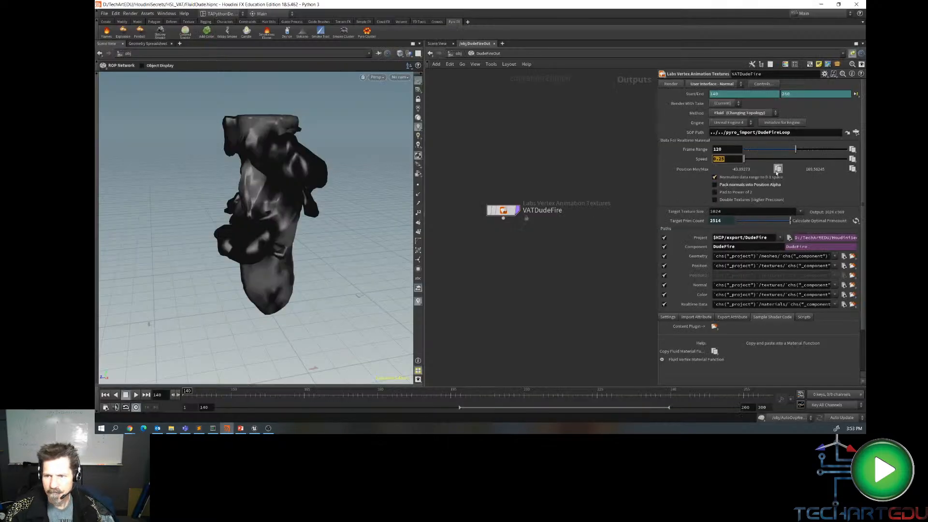
pyautogui.click(778, 169)
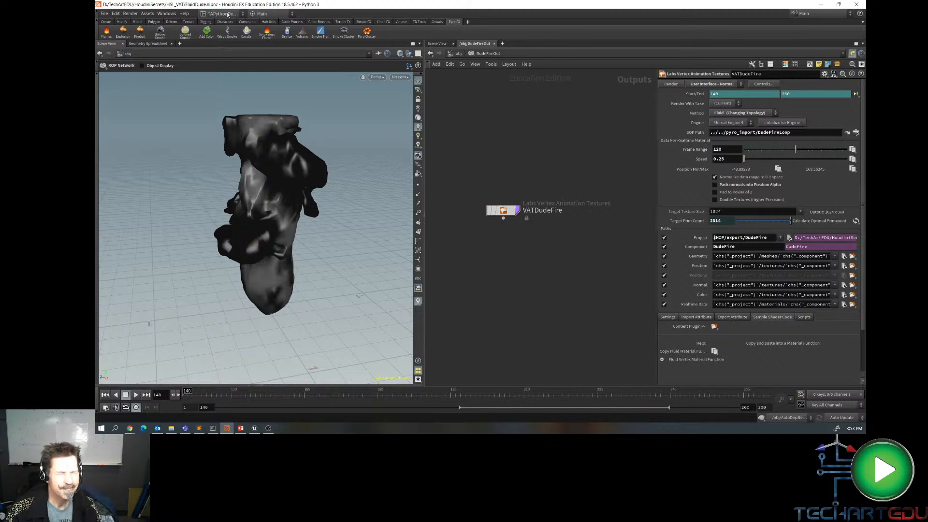
pyautogui.click(253, 428)
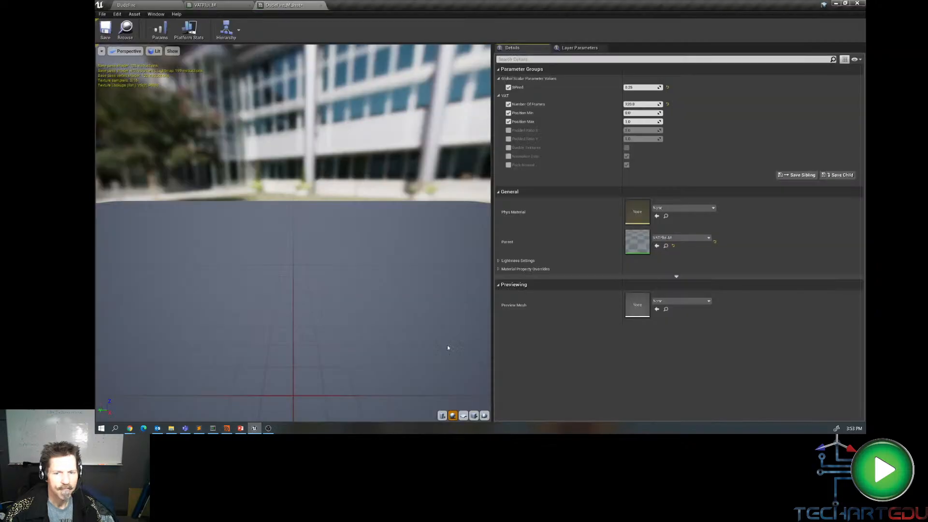
pyautogui.click(632, 113)
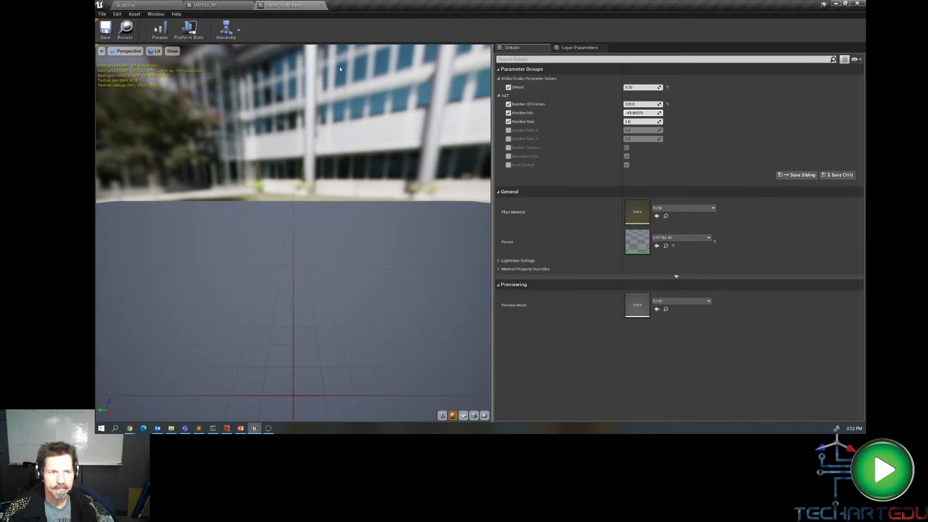
# - Copy the maximum position value from Houdini's VATDudeFire node into the Unreal material instance's Position Max parameter
pyautogui.click(227, 428)
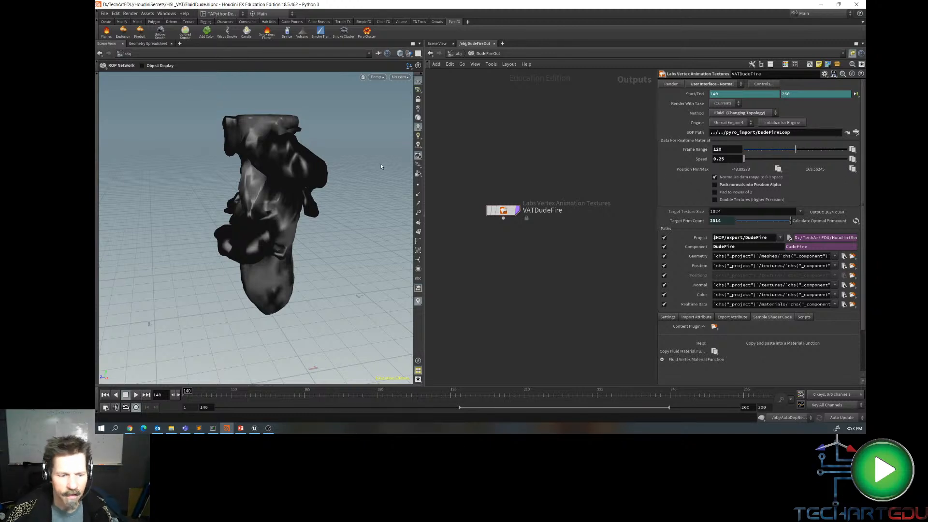
pyautogui.click(254, 428)
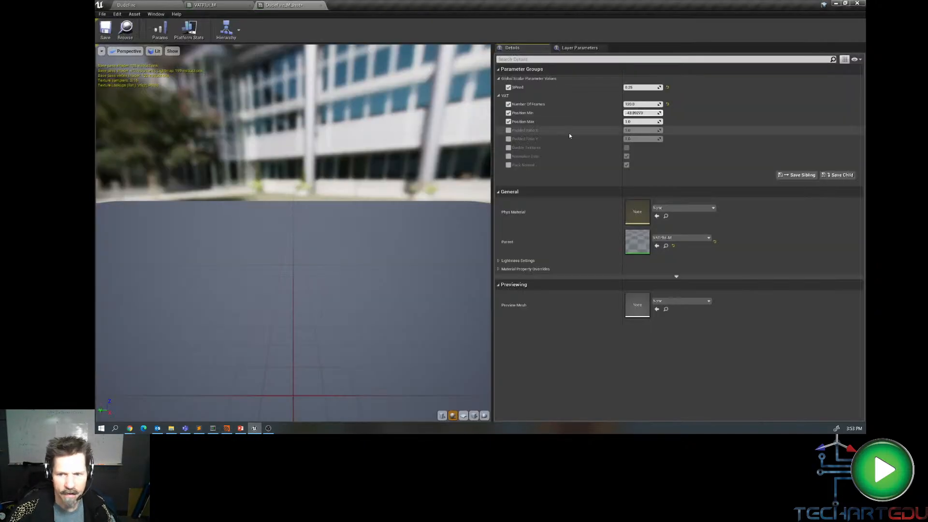
pyautogui.click(637, 122)
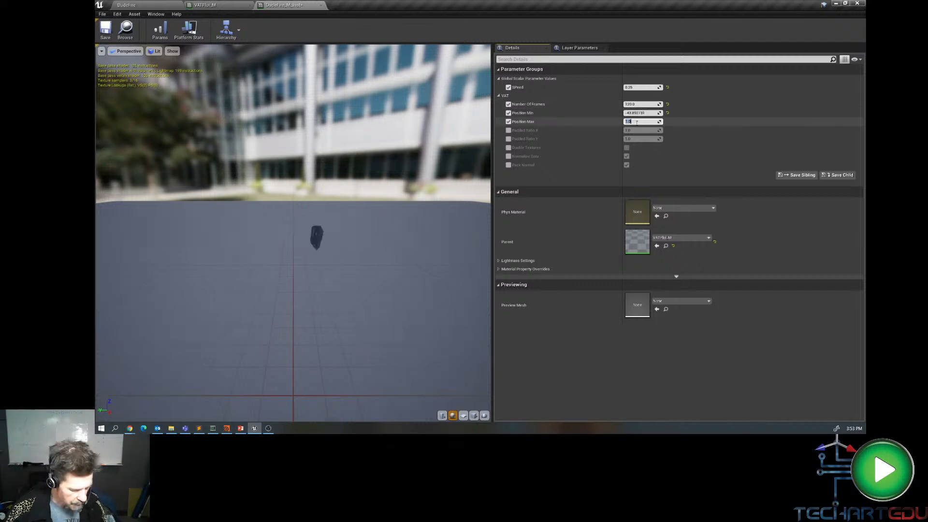
pyautogui.hotkey('ctrl', 'v')
pyautogui.press('Return')
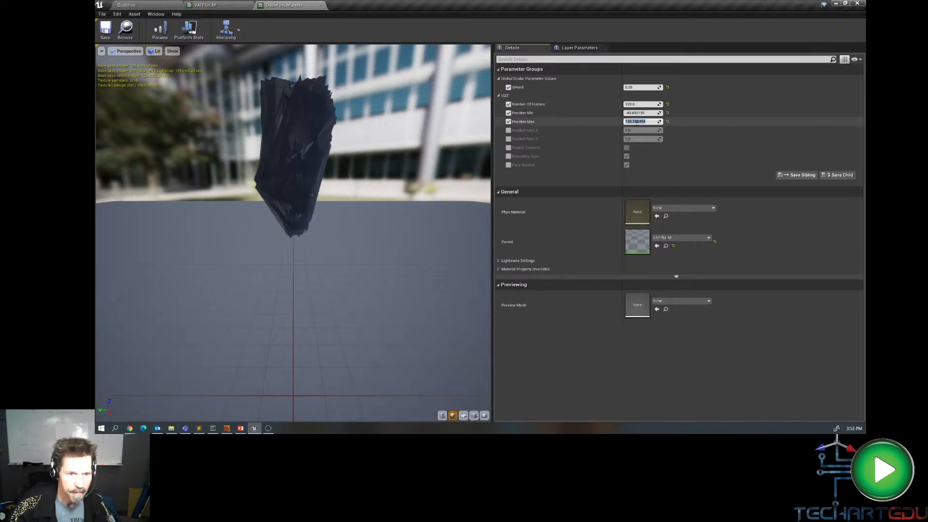
# - Set the material instance's preview mesh to the DudeFire static mesh and inspect the animated result
pyautogui.moveTo(403, 293)
pyautogui.mouseDown()
pyautogui.moveTo(407, 339)
pyautogui.moveTo(416, 294)
pyautogui.mouseUp()
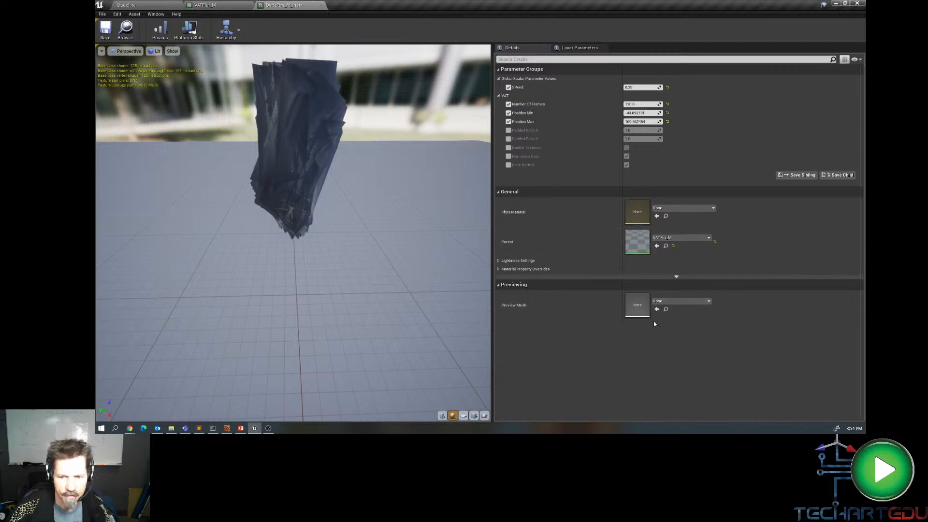
pyautogui.click(680, 301)
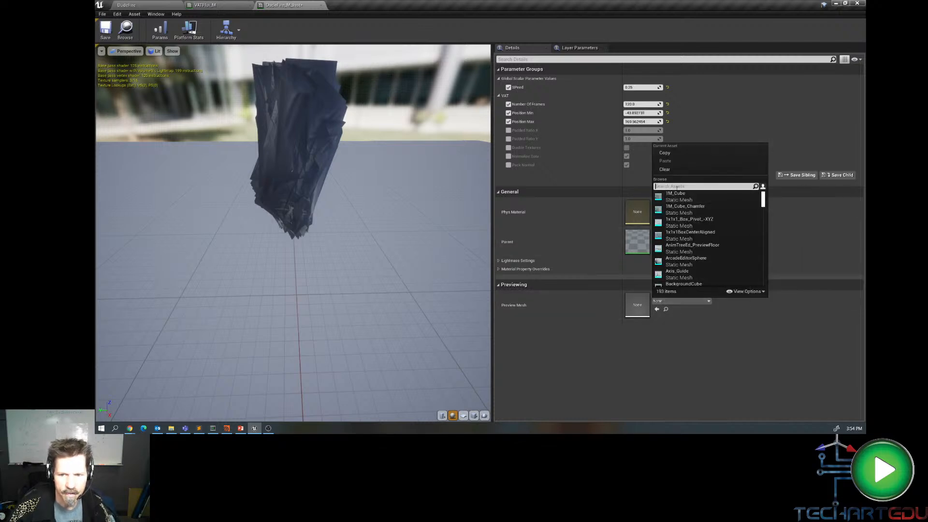
pyautogui.write('d')
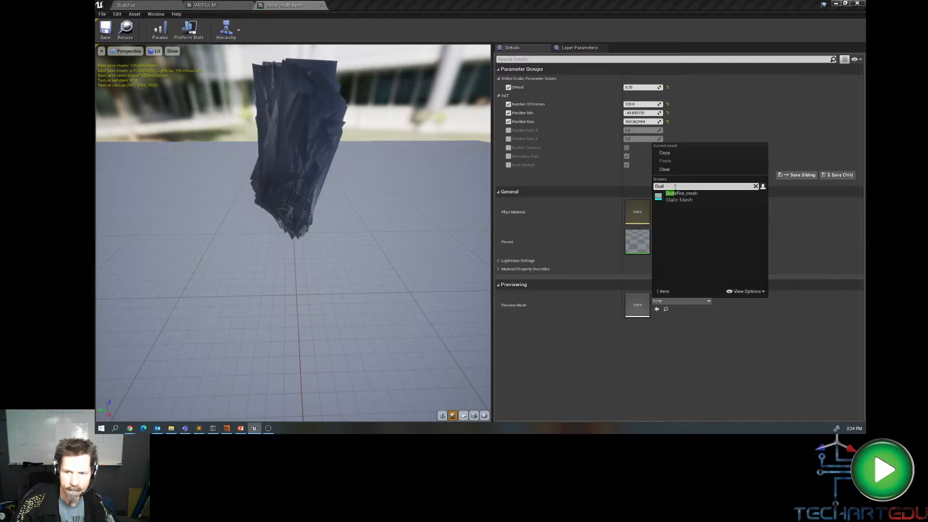
pyautogui.click(682, 195)
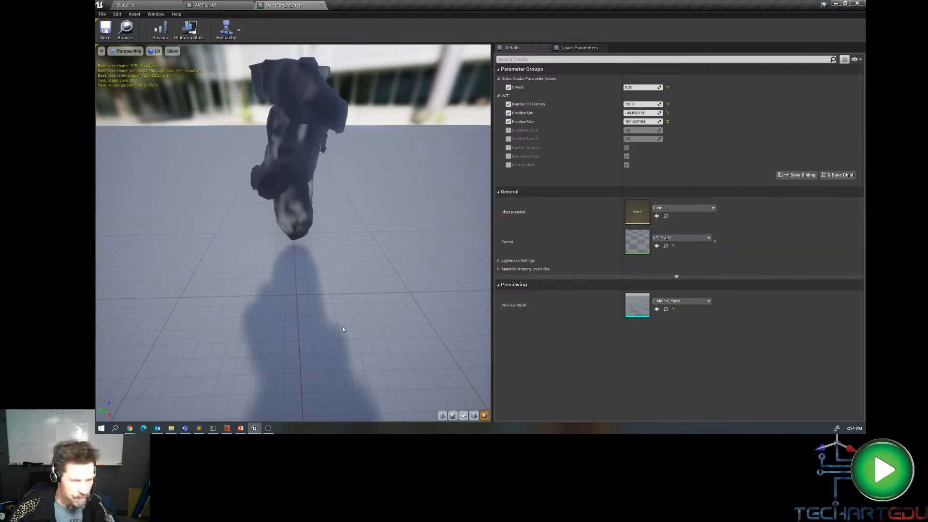
pyautogui.moveTo(368, 311); pyautogui.dragTo(353, 341)
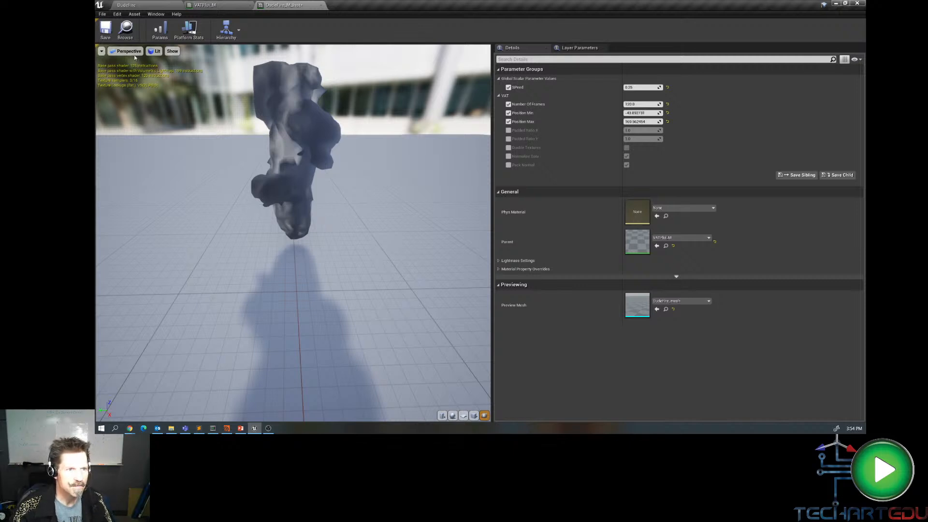
# - Place the DudeFire mesh on the floor platform in the level and assign DudeFire_M_Inst as its material
pyautogui.click(127, 5)
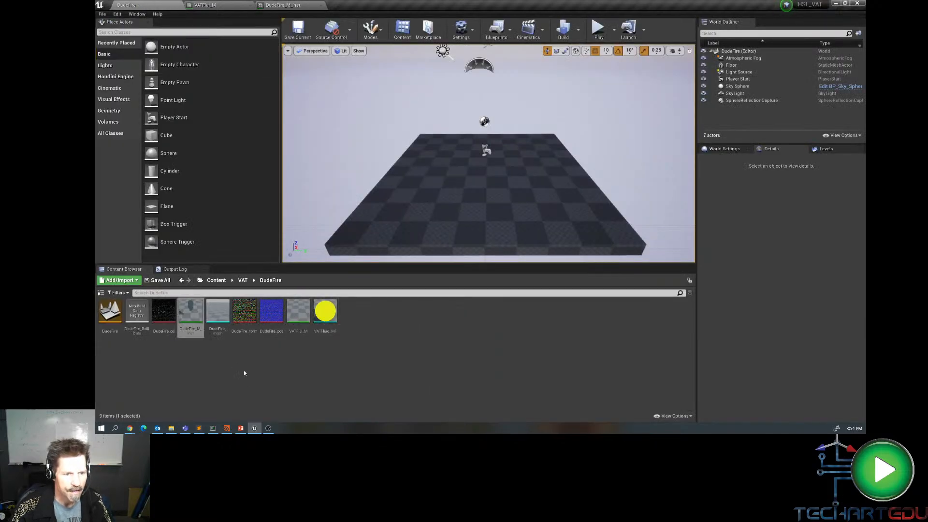
pyautogui.moveTo(217, 312); pyautogui.dragTo(472, 144)
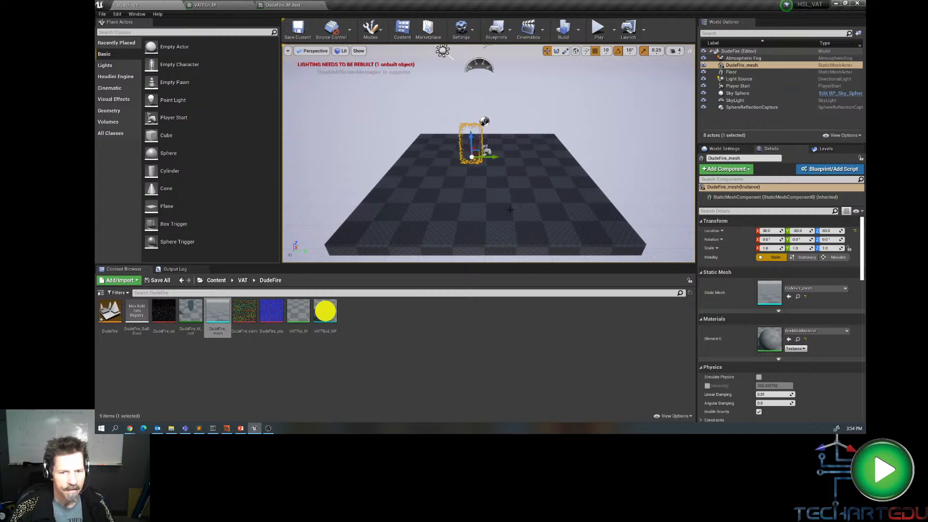
pyautogui.keyDown('alt'); pyautogui.moveTo(510, 209); pyautogui.dragTo(510, 184); pyautogui.keyUp('alt')
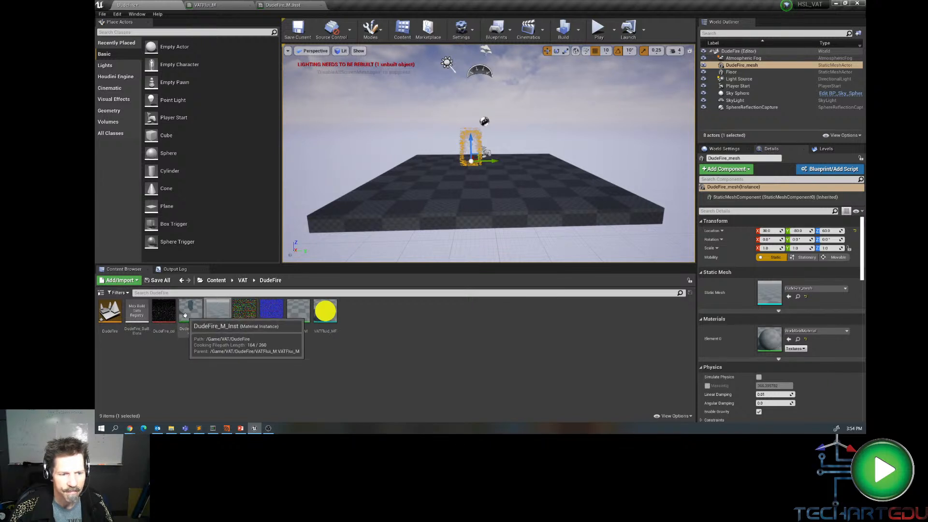
pyautogui.moveTo(185, 316); pyautogui.dragTo(777, 339)
pyautogui.press('f')
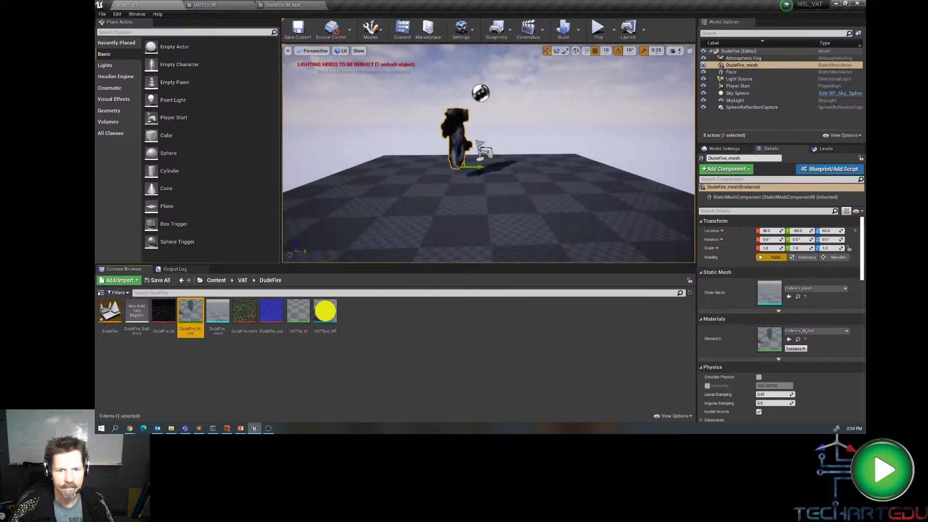
# - Move the Player Start clear of the fire to its other side, and snap DudeFire_mesh down onto the floor
pyautogui.click(483, 152)
pyautogui.press('f')
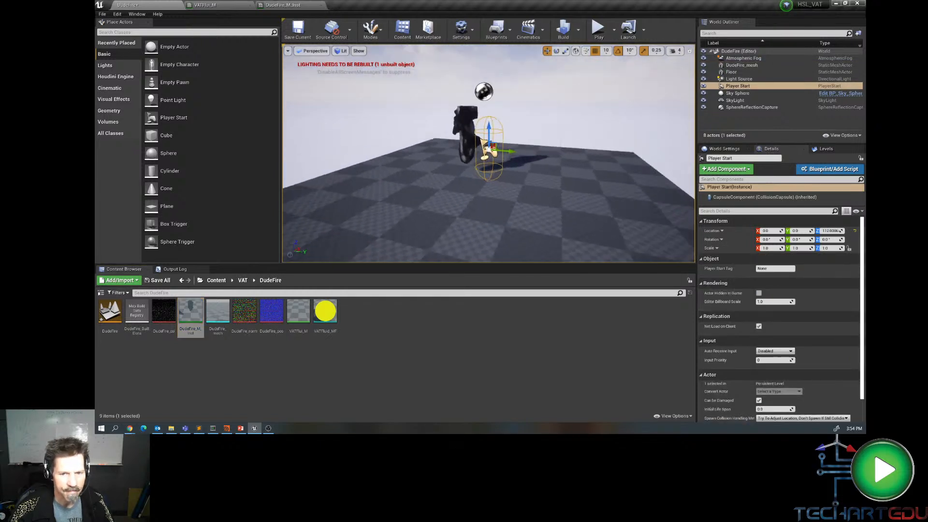
pyautogui.moveTo(520, 161); pyautogui.dragTo(473, 161)
pyautogui.press('f')
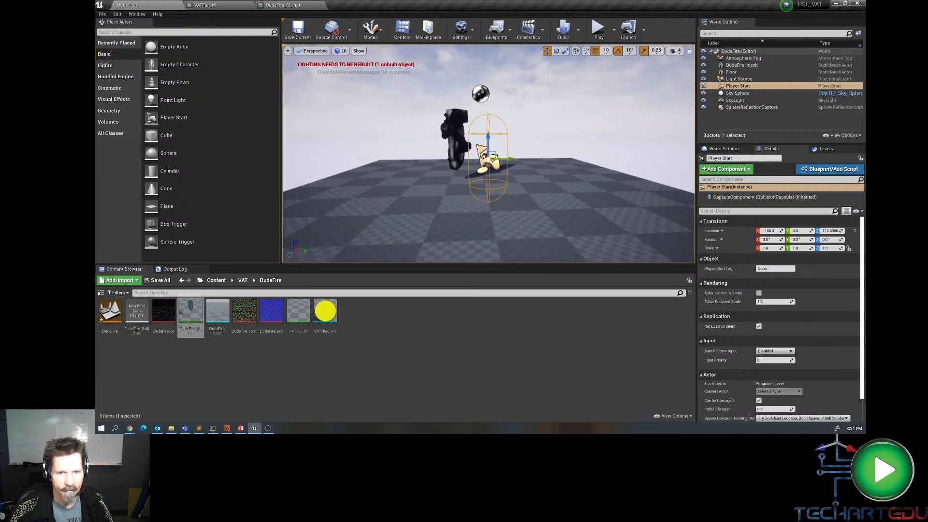
pyautogui.moveTo(506, 159); pyautogui.dragTo(433, 166)
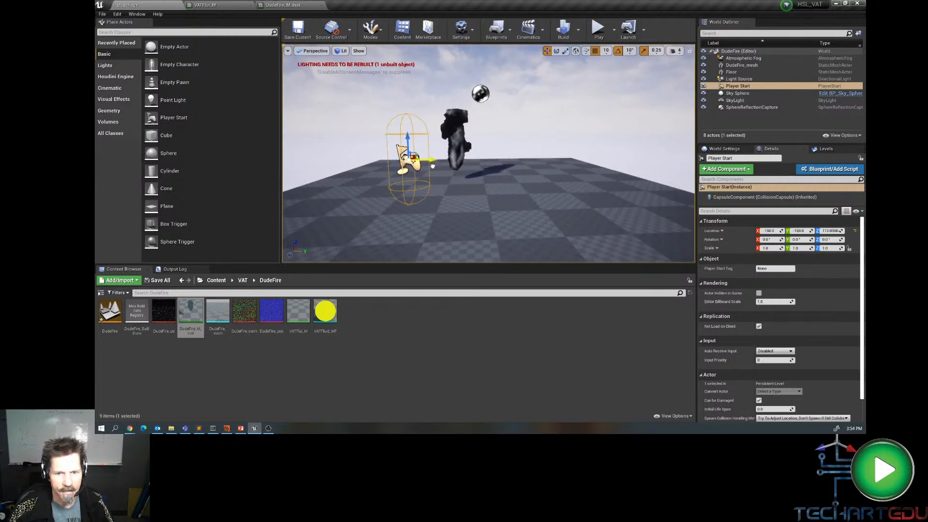
pyautogui.click(457, 153)
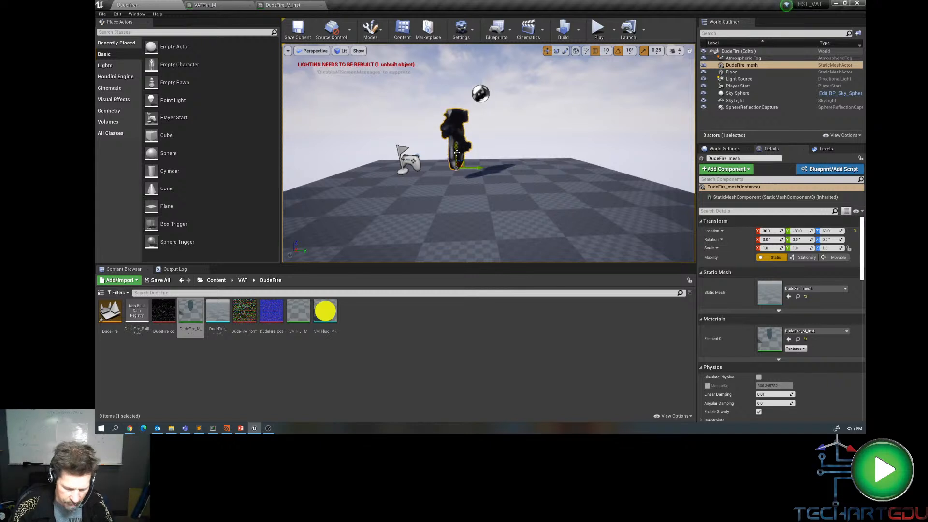
pyautogui.press('End')
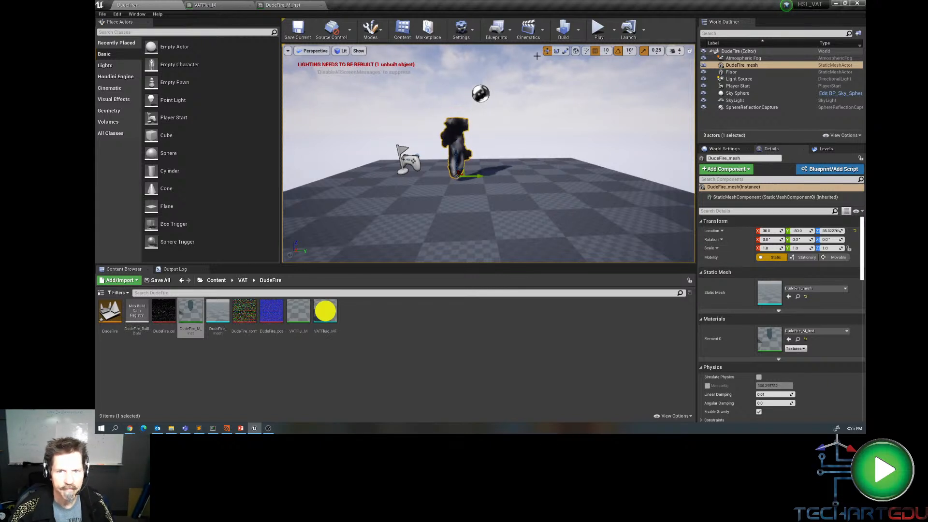
# - Play-test the level, walk the character around the fire mesh to view its animation, and end the session
pyautogui.click(599, 29)
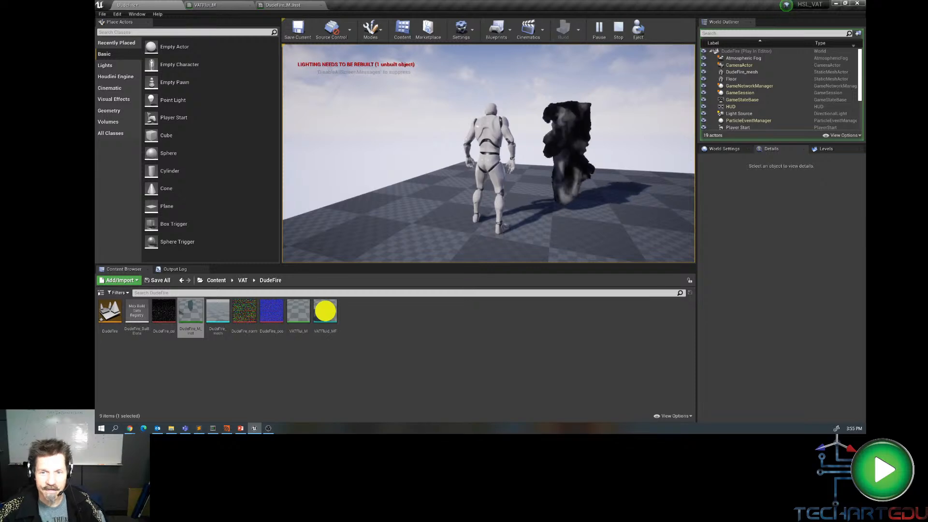
pyautogui.press('w')
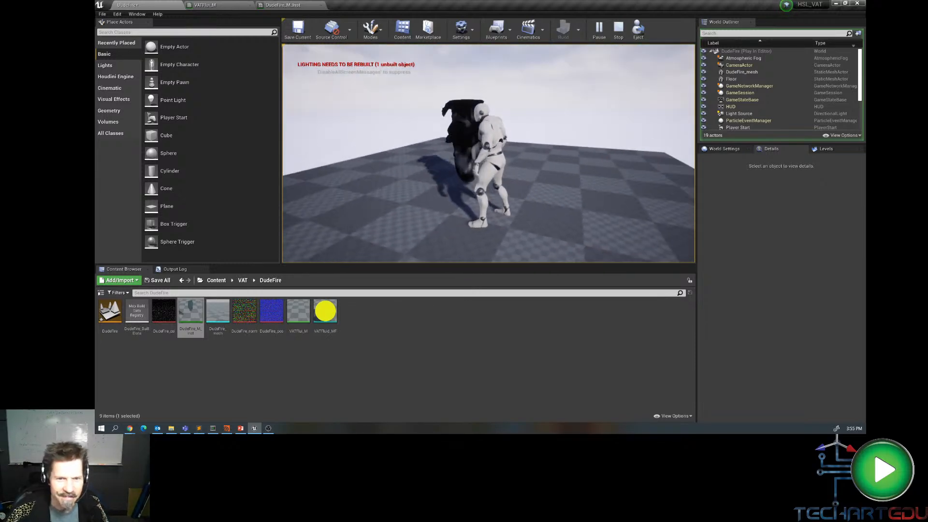
pyautogui.press('s')
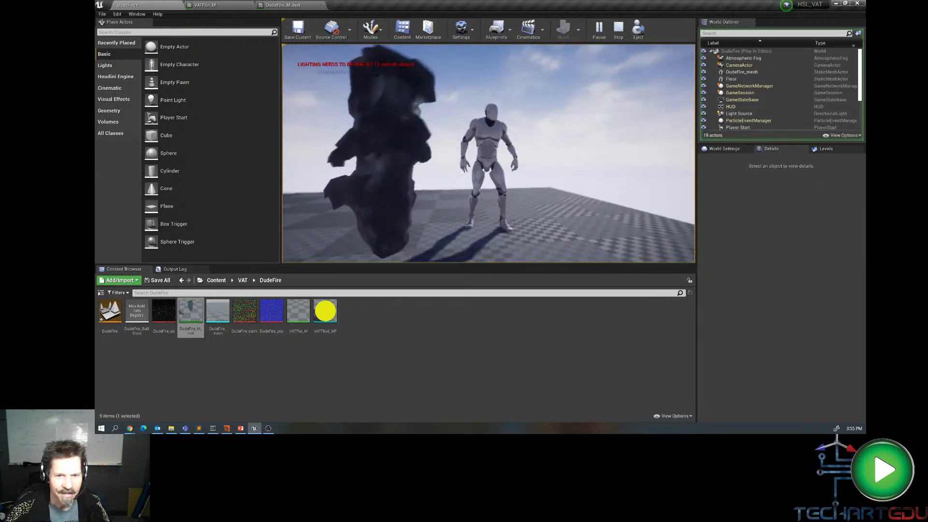
pyautogui.press('w')
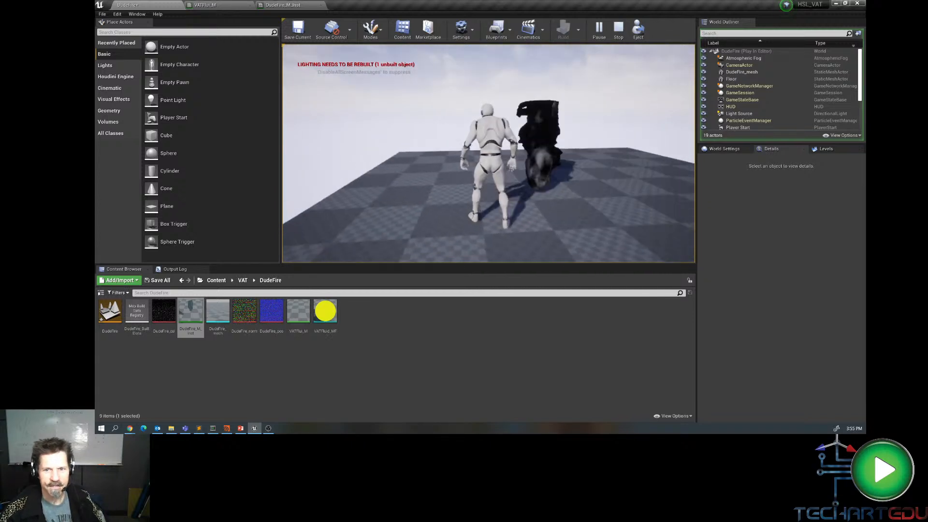
pyautogui.press('Escape')
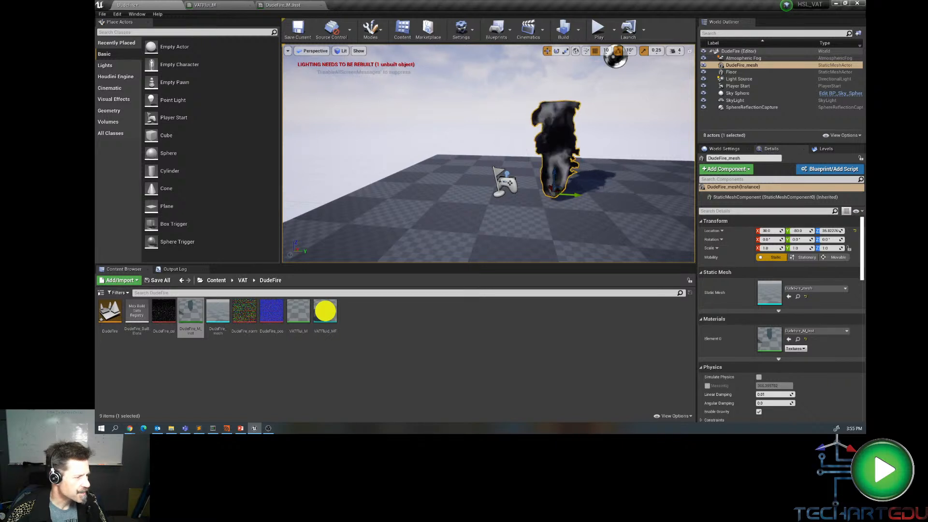
pyautogui.hotkey('alt', 'Tab')
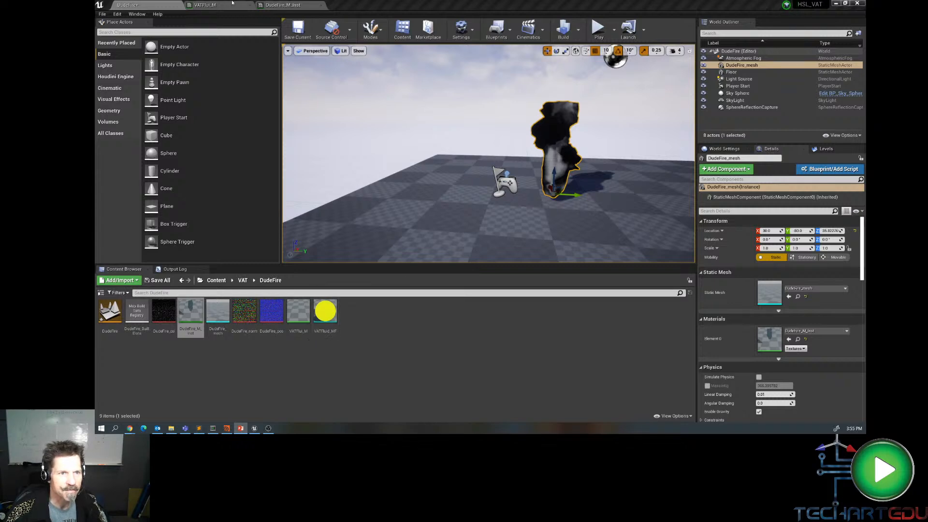
# - Add a vector parameter named FlameColor to the VATFlui_M material graph and place it above the SPeed node
pyautogui.click(213, 5)
pyautogui.moveTo(540, 125); pyautogui.dragTo(525, 180, button='right')
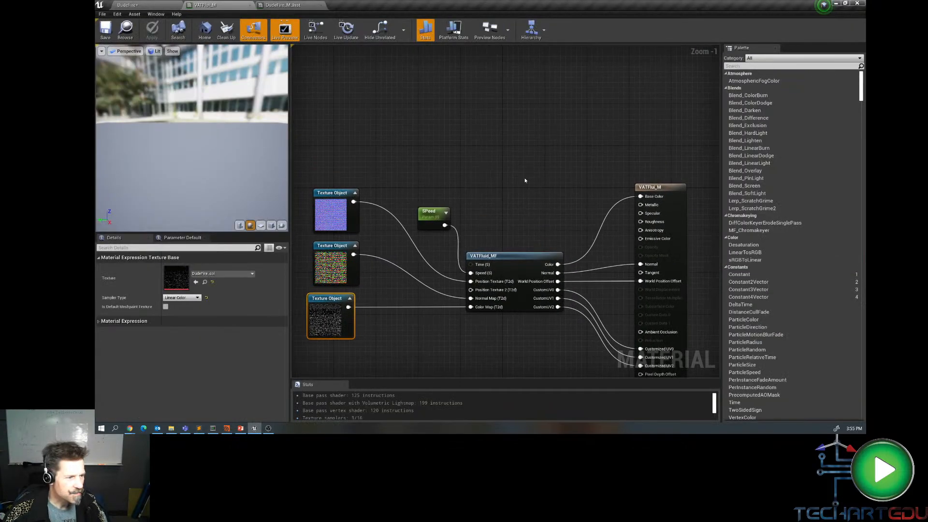
pyautogui.rightClick(534, 107)
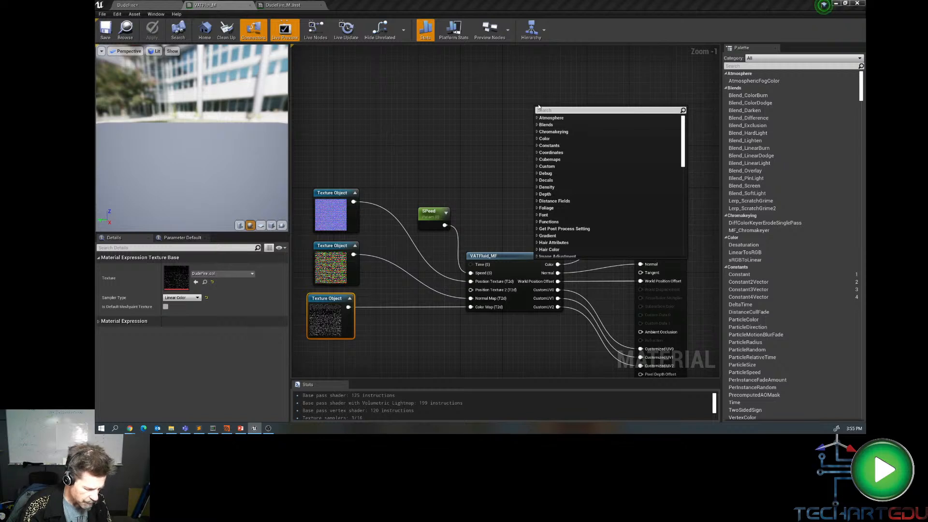
pyautogui.write('para')
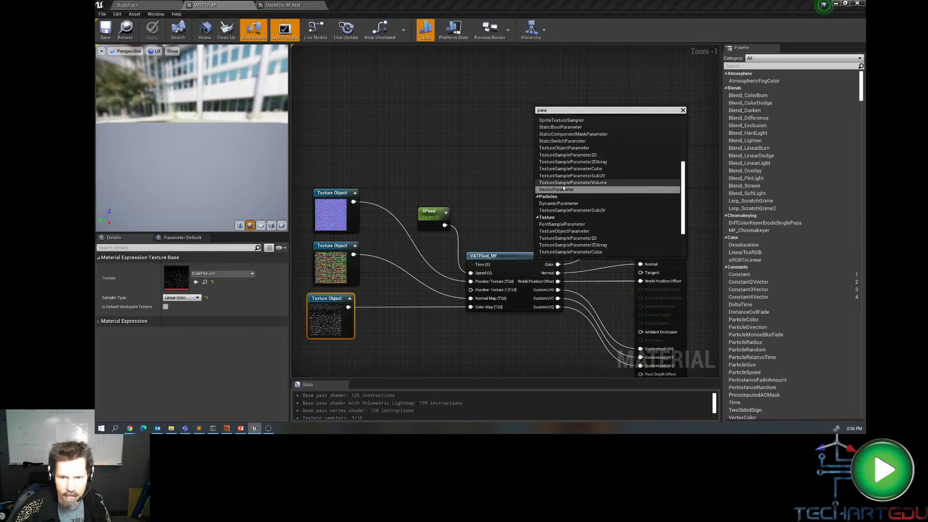
pyautogui.press('Return')
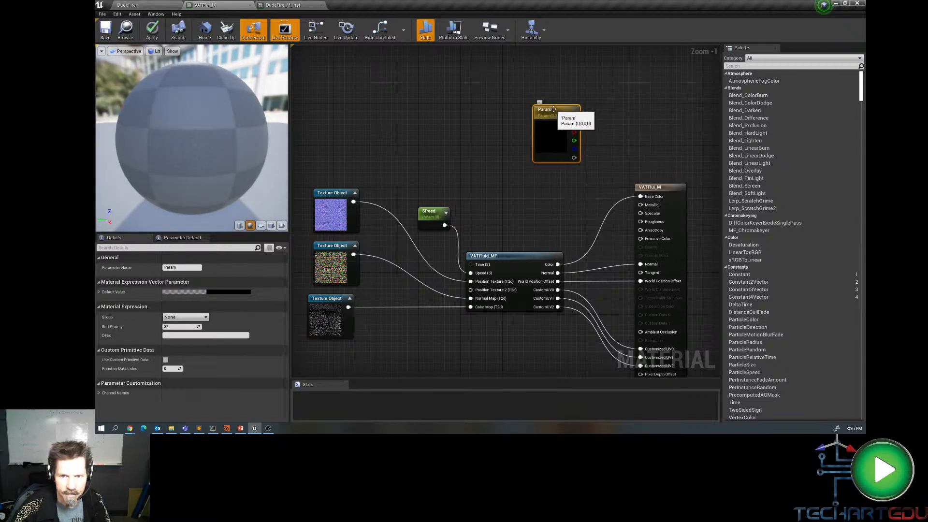
pyautogui.click(186, 268)
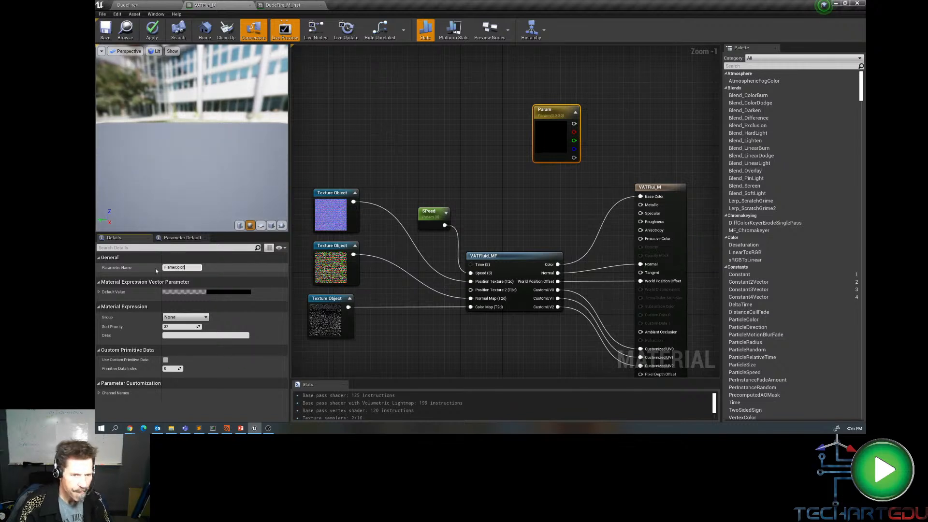
pyautogui.write('FlameColor')
pyautogui.press('Return')
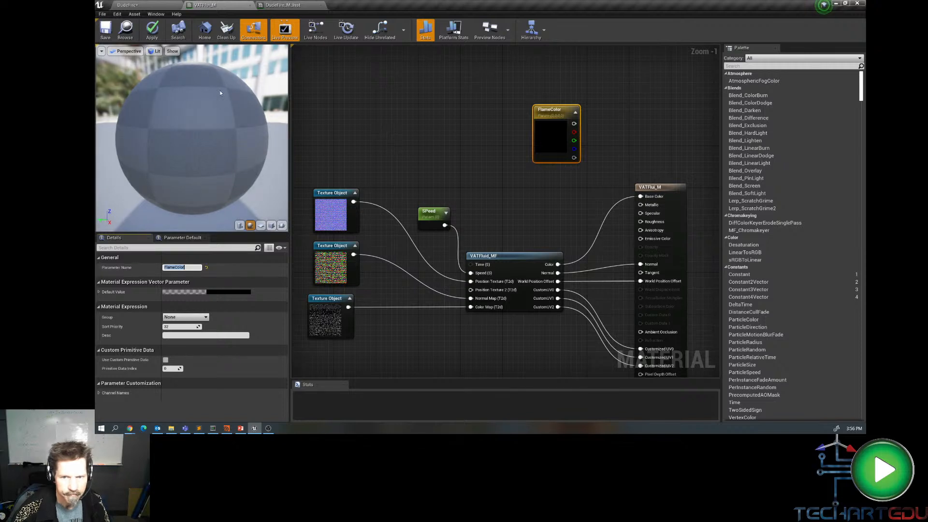
pyautogui.moveTo(563, 115); pyautogui.dragTo(463, 108)
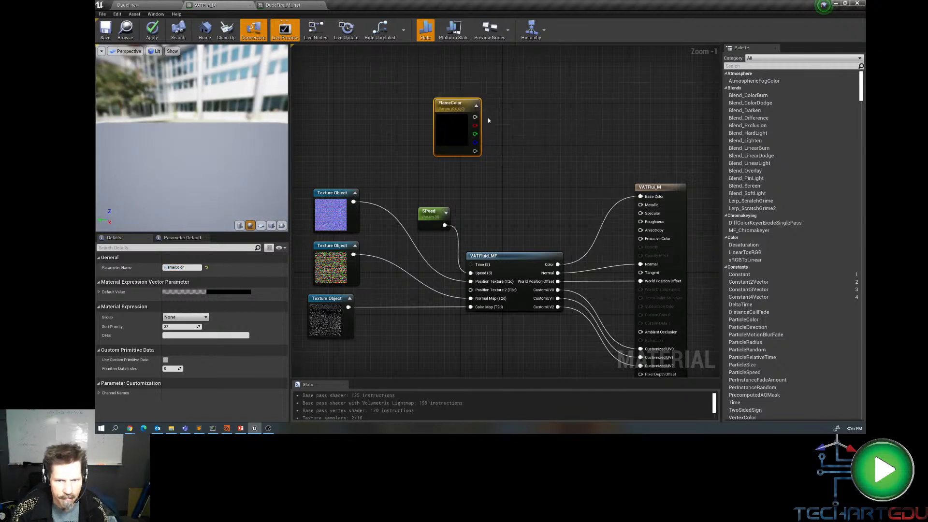
# - Set FlameColor's default value to a bright green with a hue of about 127 and saturation and value of 1
pyautogui.doubleClick(467, 103)
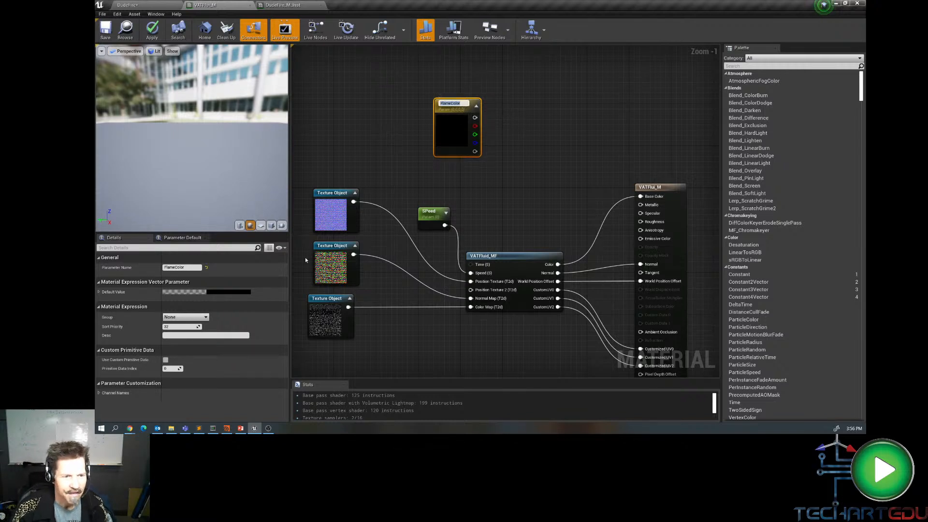
pyautogui.click(224, 292)
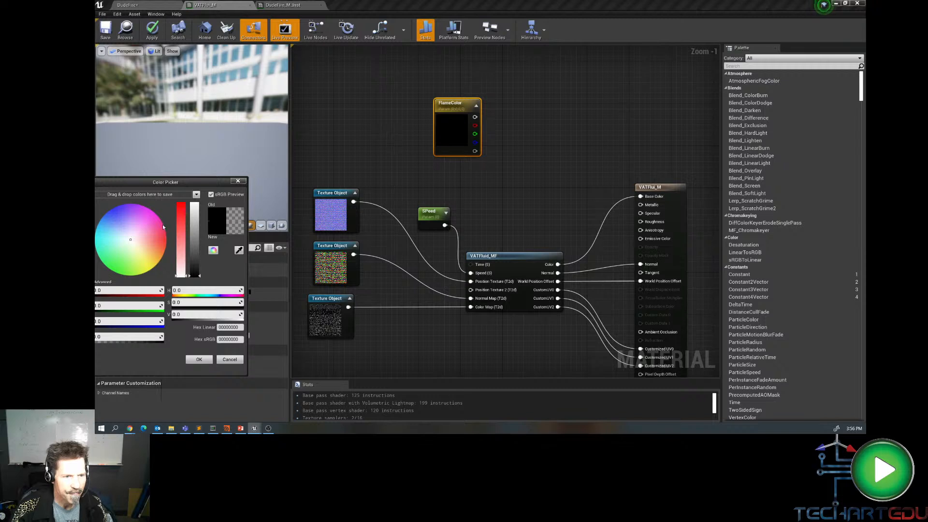
pyautogui.moveTo(133, 241); pyautogui.dragTo(105, 276)
pyautogui.moveTo(197, 254); pyautogui.dragTo(195, 188)
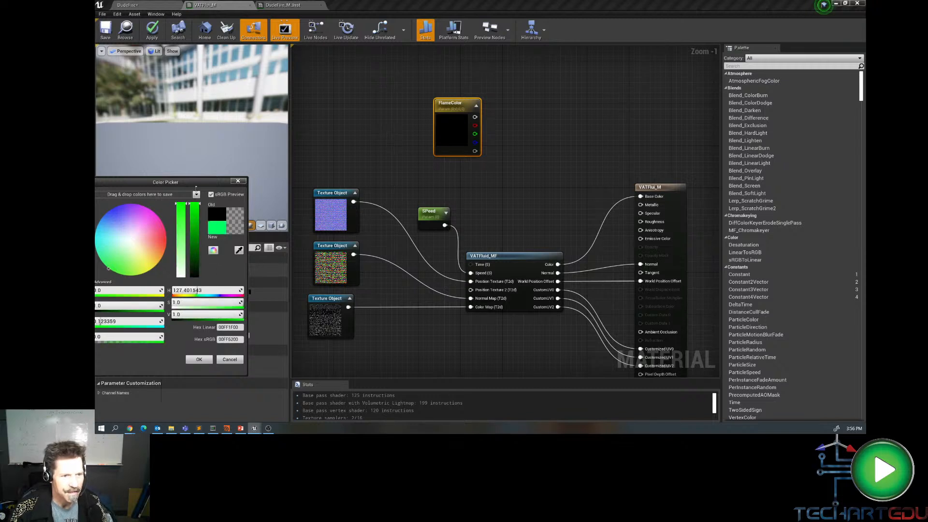
pyautogui.click(199, 359)
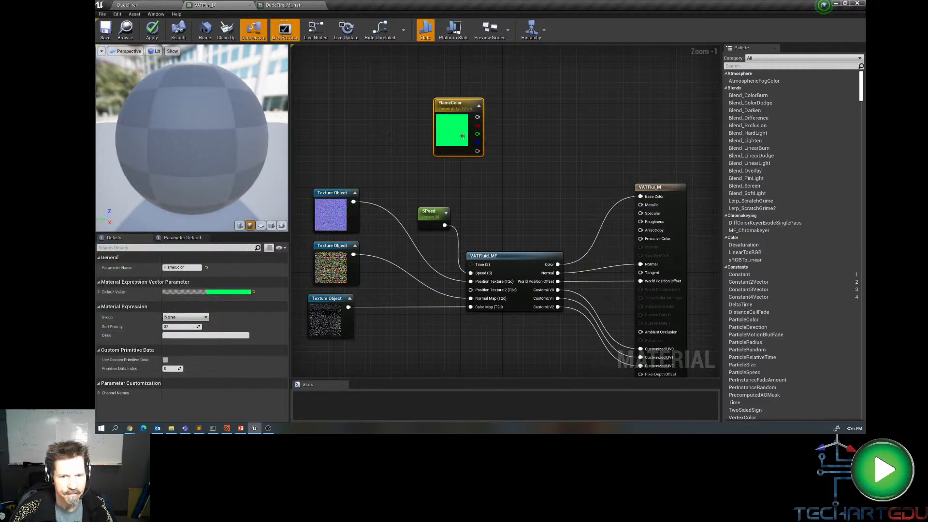
# - Add a Fresnel node below FlameColor and feed its Normal input from the Normal output of the VATFluid_MF node
pyautogui.moveTo(460, 111); pyautogui.dragTo(476, 95)
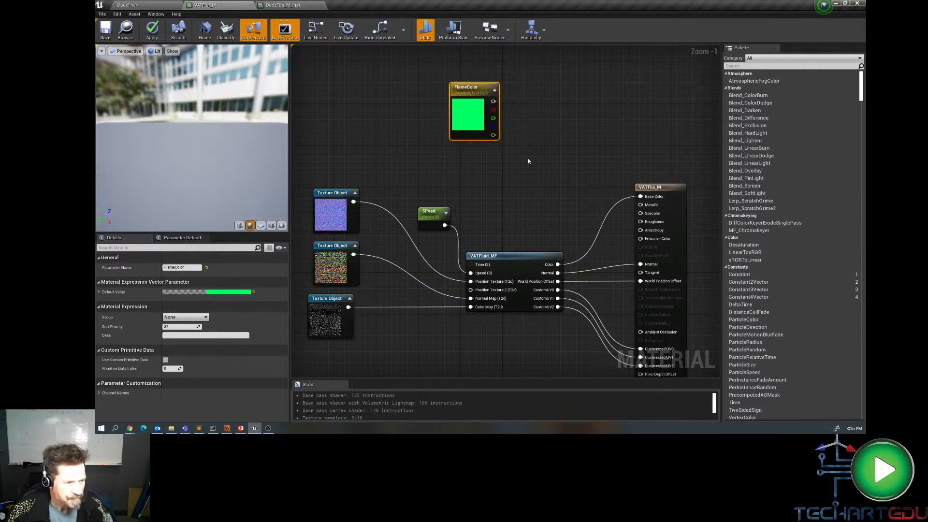
pyautogui.rightClick(491, 168)
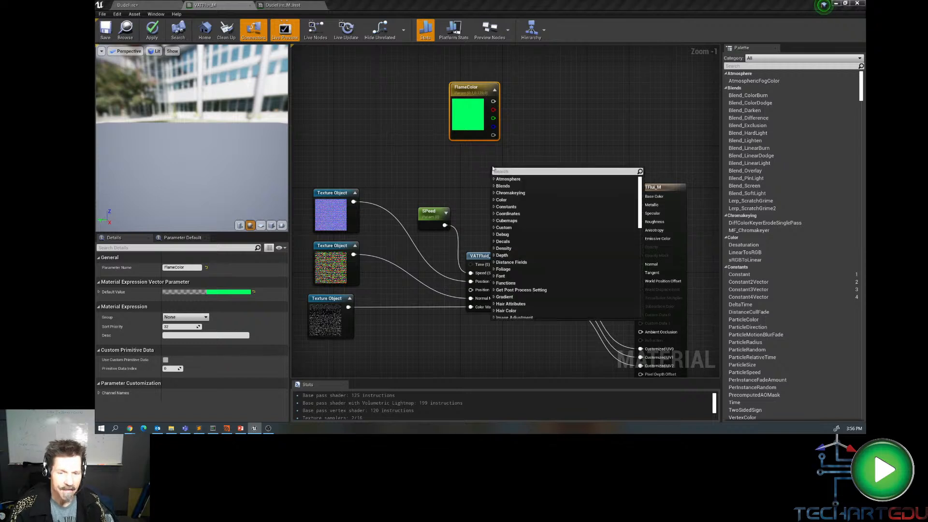
pyautogui.write('fresnel')
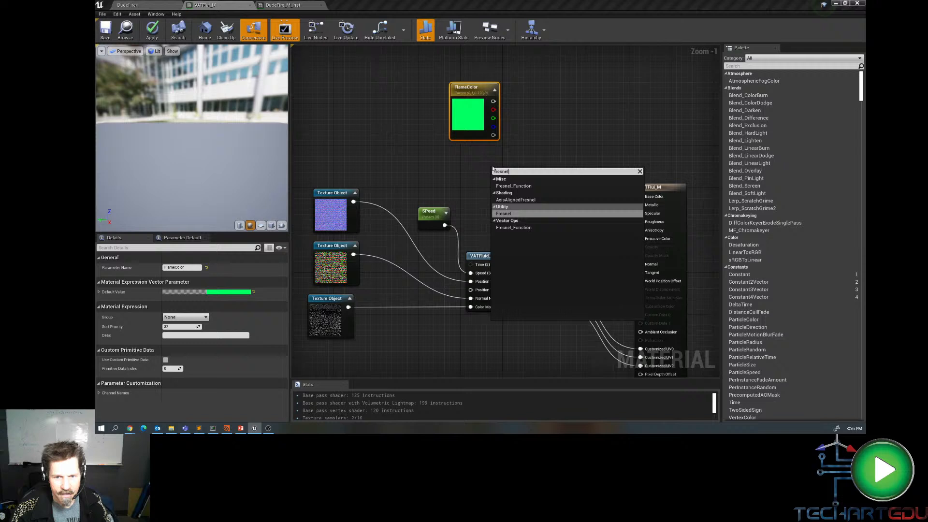
pyautogui.press('Return')
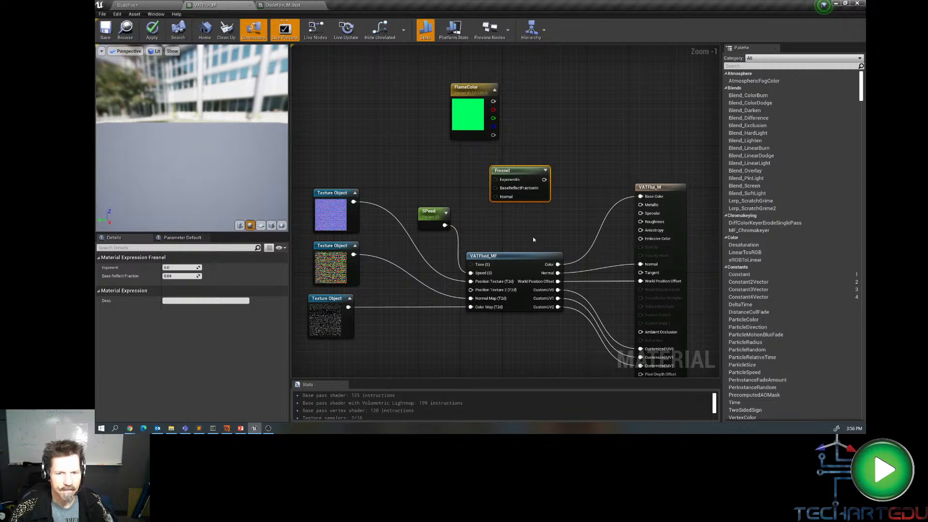
pyautogui.moveTo(524, 228); pyautogui.dragTo(492, 226, button='right')
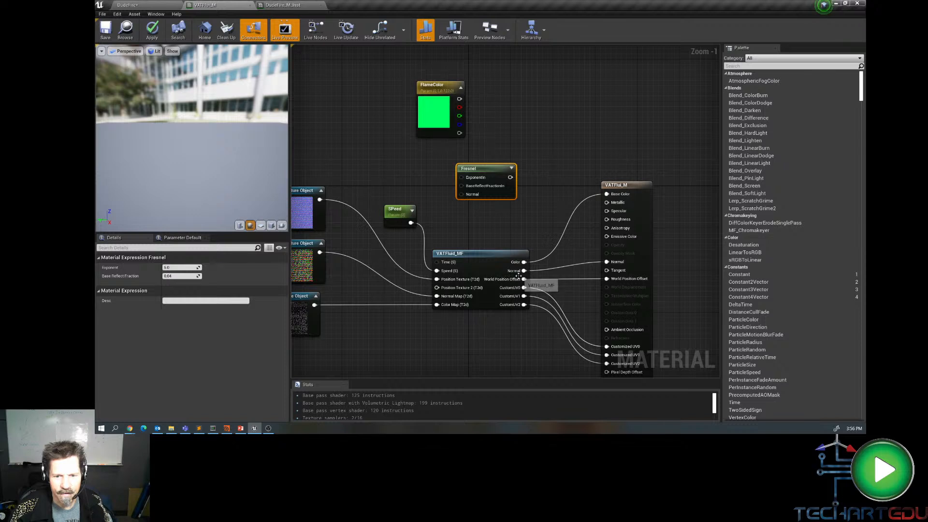
pyautogui.moveTo(524, 262)
pyautogui.mouseDown()
pyautogui.moveTo(531, 255)
pyautogui.moveTo(462, 194)
pyautogui.moveTo(500, 163)
pyautogui.mouseUp()
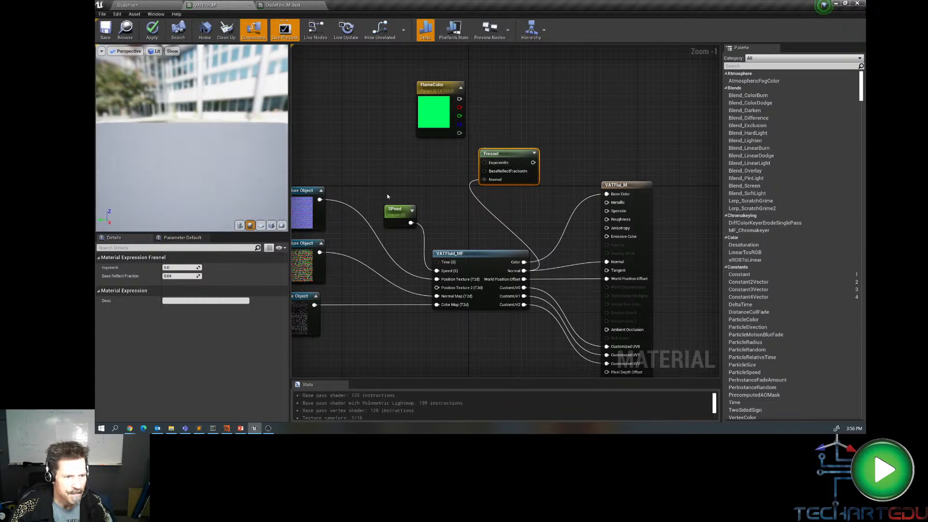
# - Set the Fresnel node's Exponent to 3 and its Base Reflect Fraction to 0
pyautogui.click(174, 268)
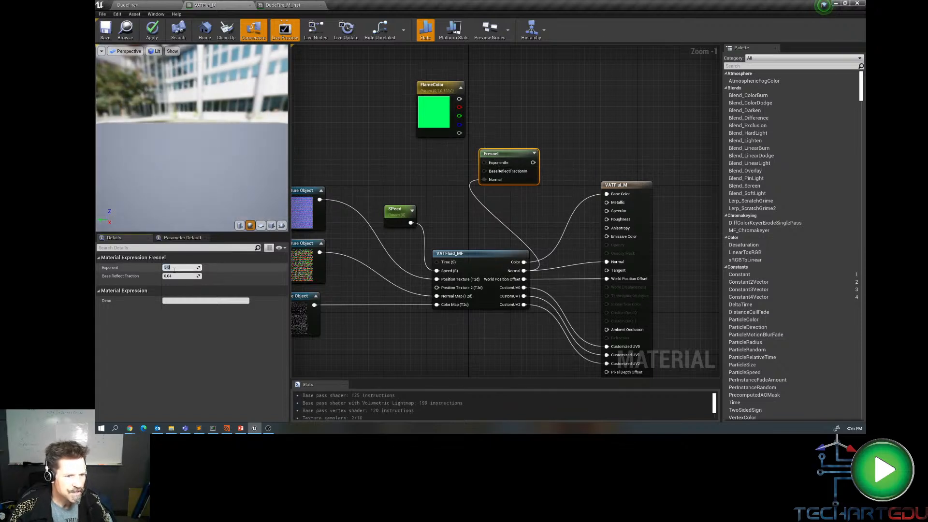
pyautogui.write('3')
pyautogui.press('Tab')
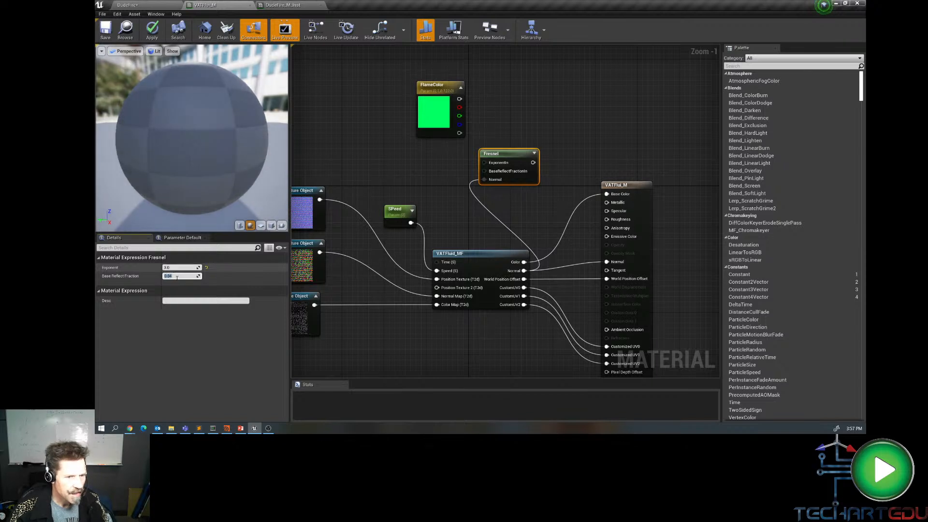
pyautogui.write('0')
pyautogui.press('Return')
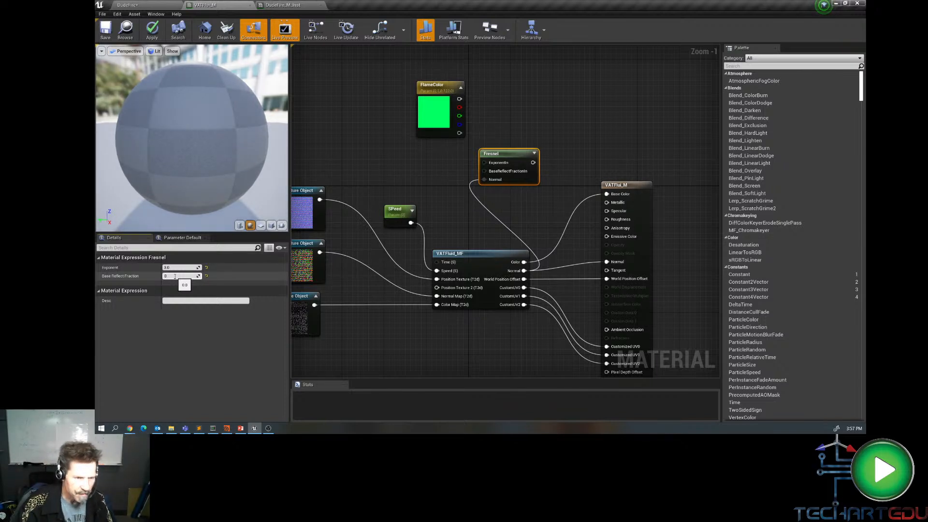
pyautogui.press('Return')
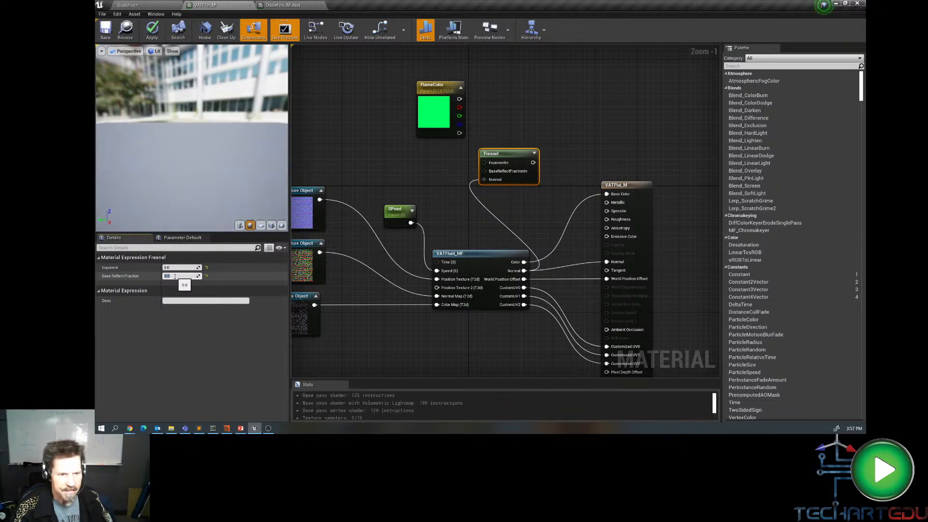
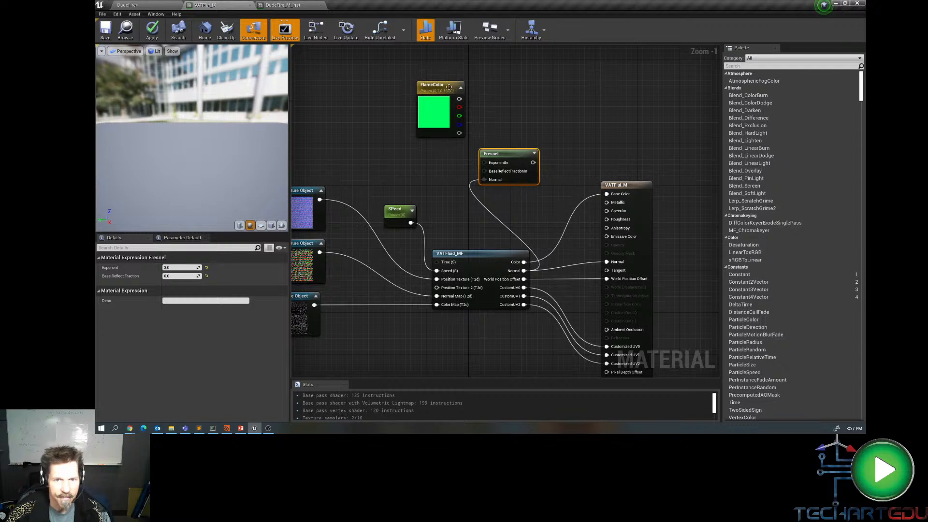
# - Multiply FlameColor by the Fresnel output using a new Multiply node, with FlameColor in A and Fresnel in B
pyautogui.moveTo(448, 86); pyautogui.dragTo(553, 99)
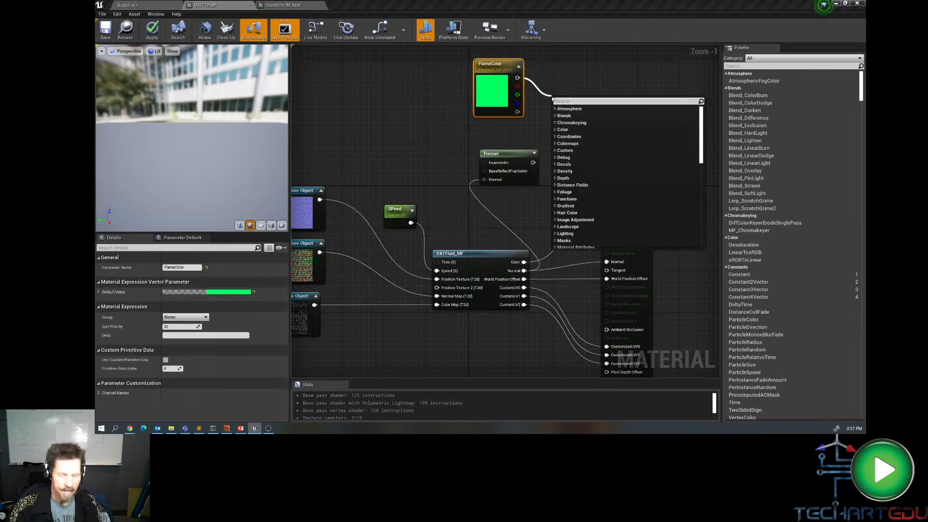
pyautogui.write('mult')
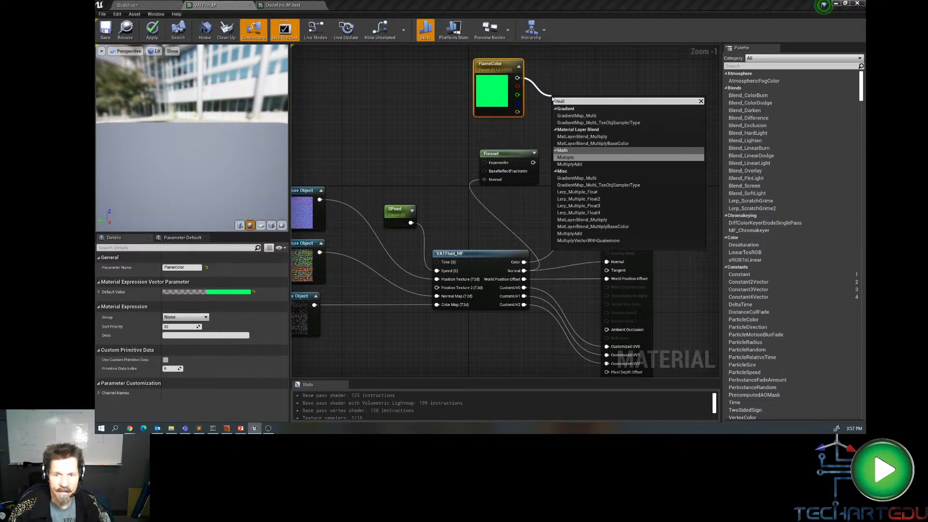
pyautogui.click(565, 157)
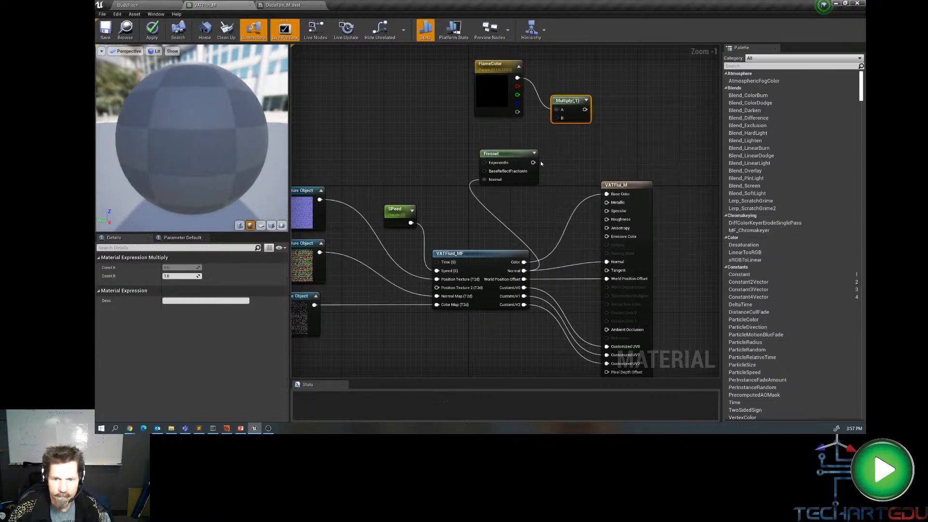
pyautogui.moveTo(533, 163); pyautogui.dragTo(557, 117)
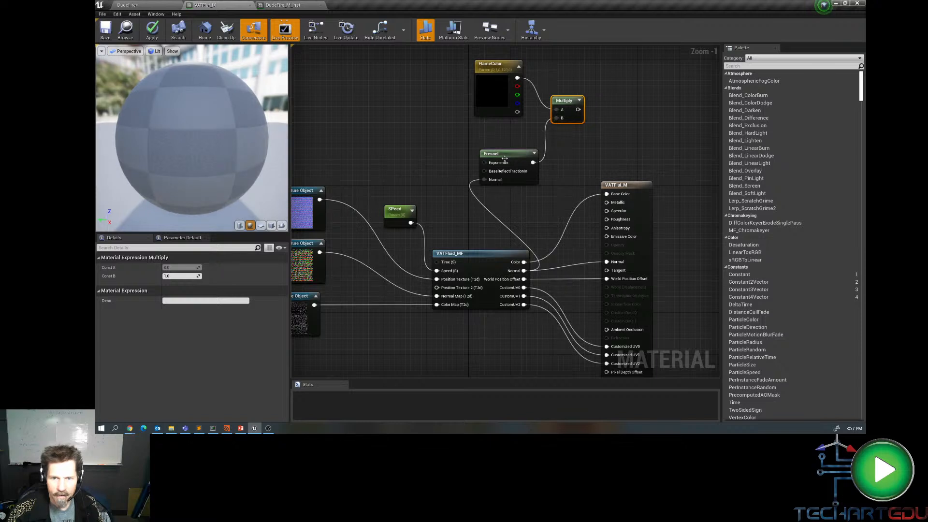
# - Space out the FlameColor, Fresnel and Multiply nodes, and connect the Multiply output to both Base Color and Emissive Color
pyautogui.moveTo(504, 158); pyautogui.dragTo(468, 148)
pyautogui.moveTo(506, 69); pyautogui.dragTo(469, 69)
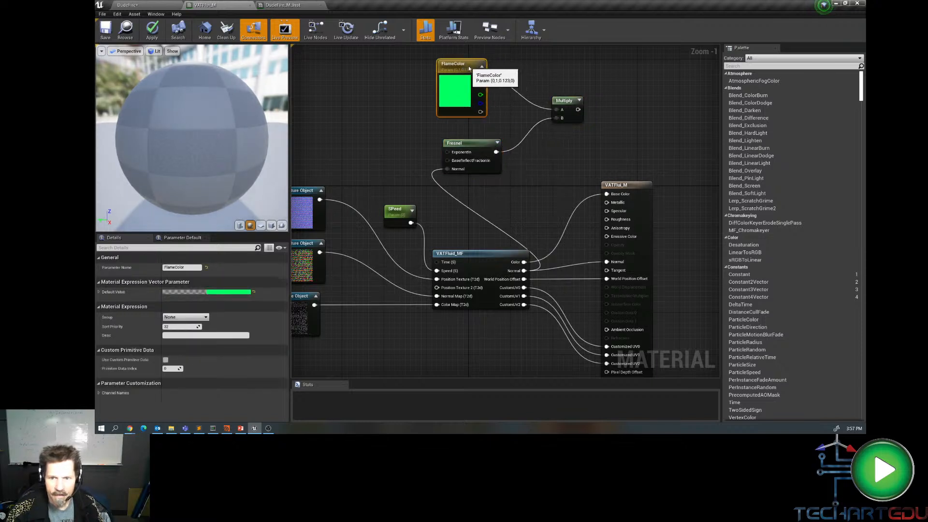
pyautogui.moveTo(566, 101); pyautogui.dragTo(607, 194)
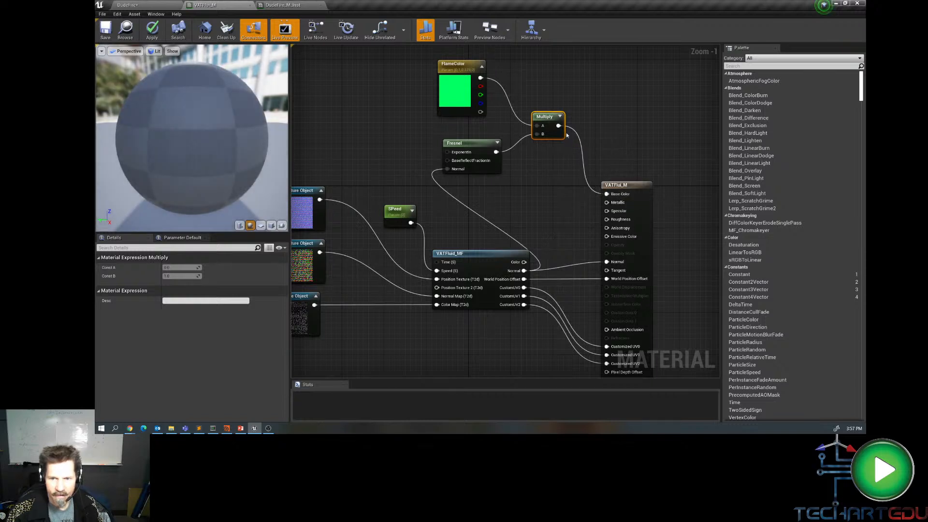
pyautogui.moveTo(559, 126); pyautogui.dragTo(608, 237)
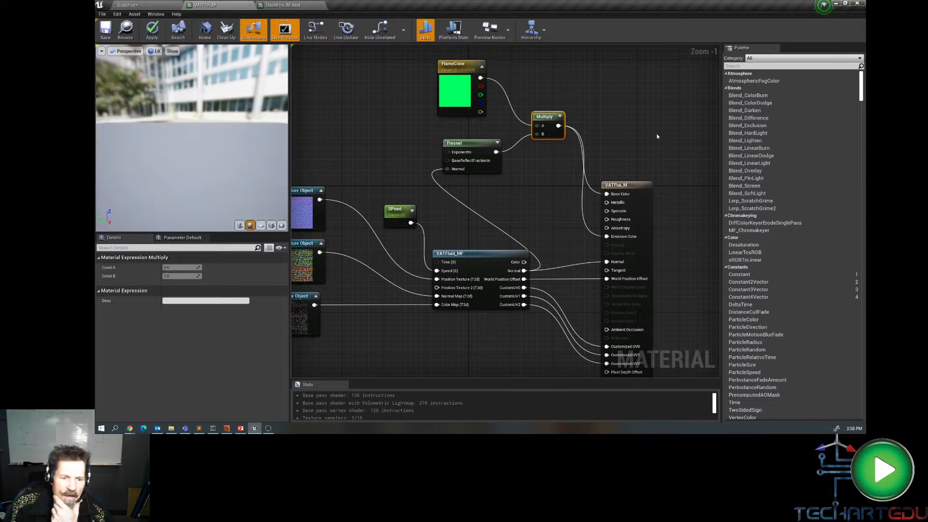
# - Set the VATFlui_M material's blend mode to Additive and save the material
pyautogui.click(638, 186)
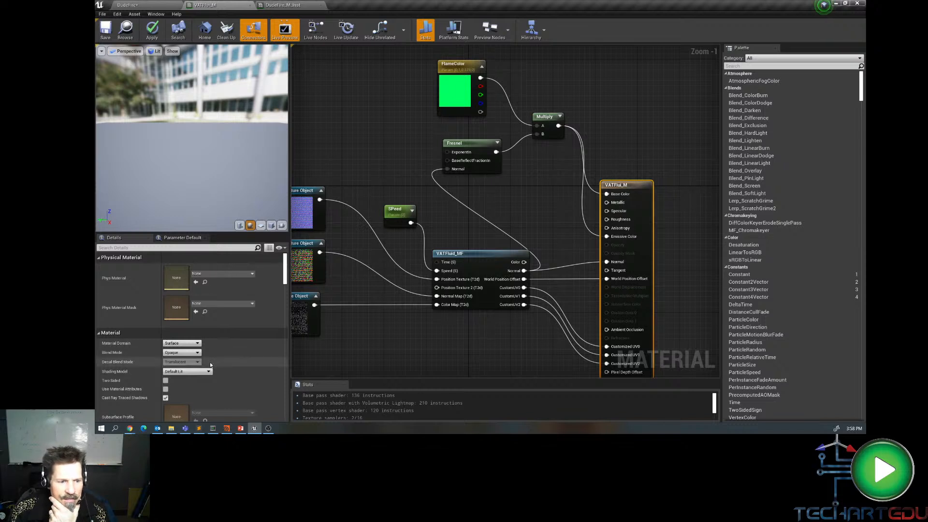
pyautogui.click(185, 353)
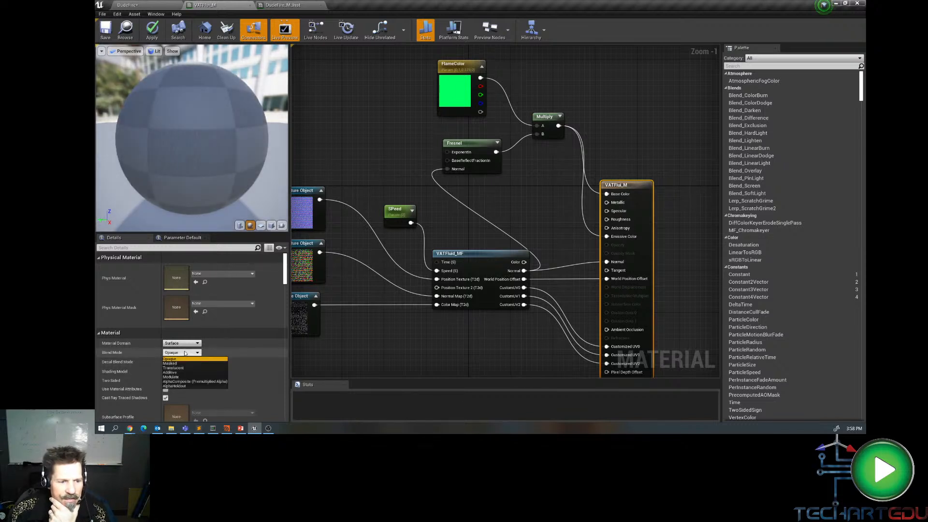
pyautogui.click(172, 373)
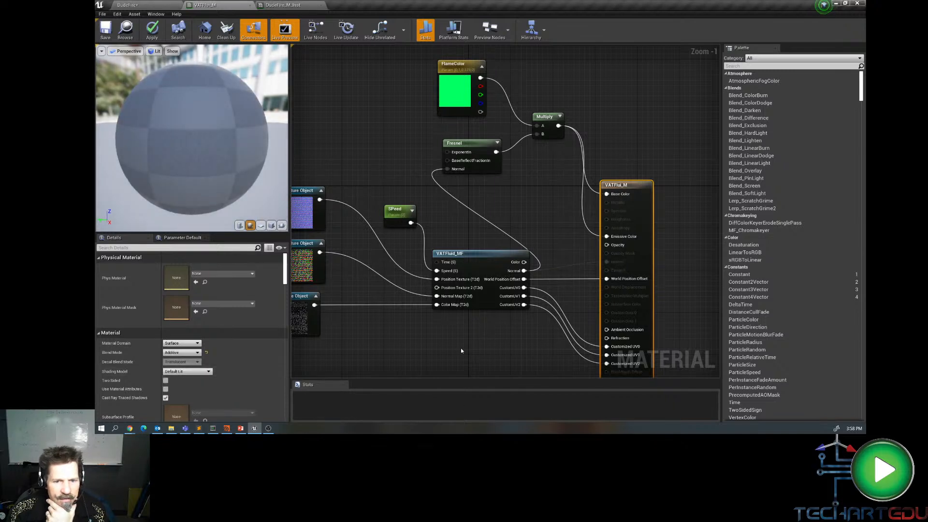
pyautogui.click(111, 35)
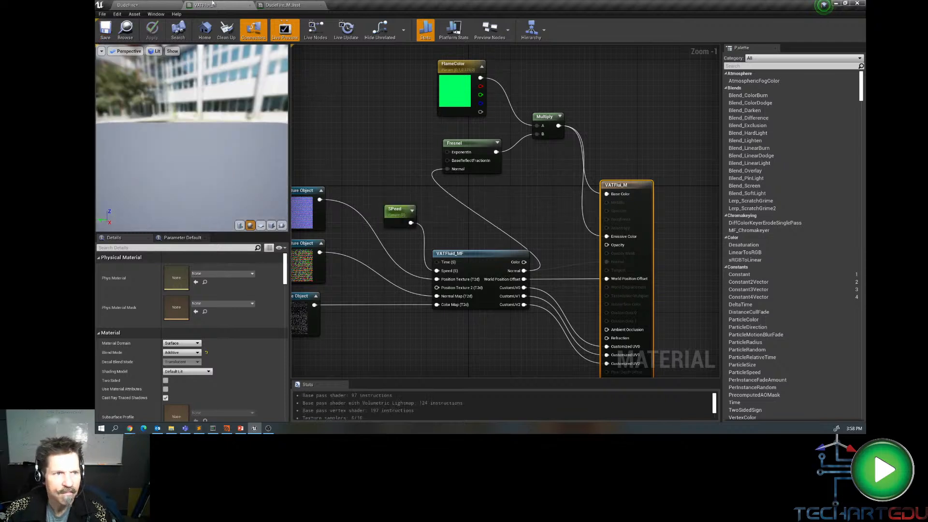
# - Play-test the DudeFire level to view the green additive flame beside the character, and end the session
pyautogui.click(145, 5)
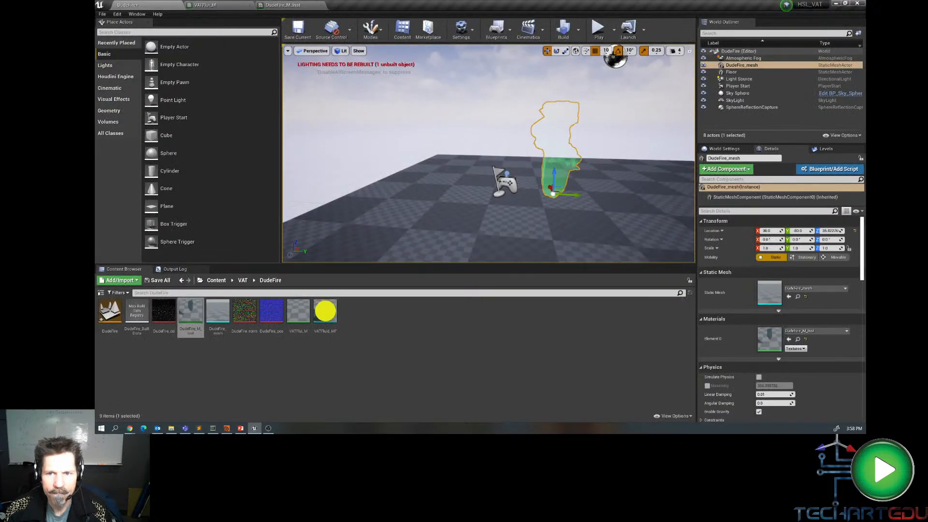
pyautogui.click(598, 27)
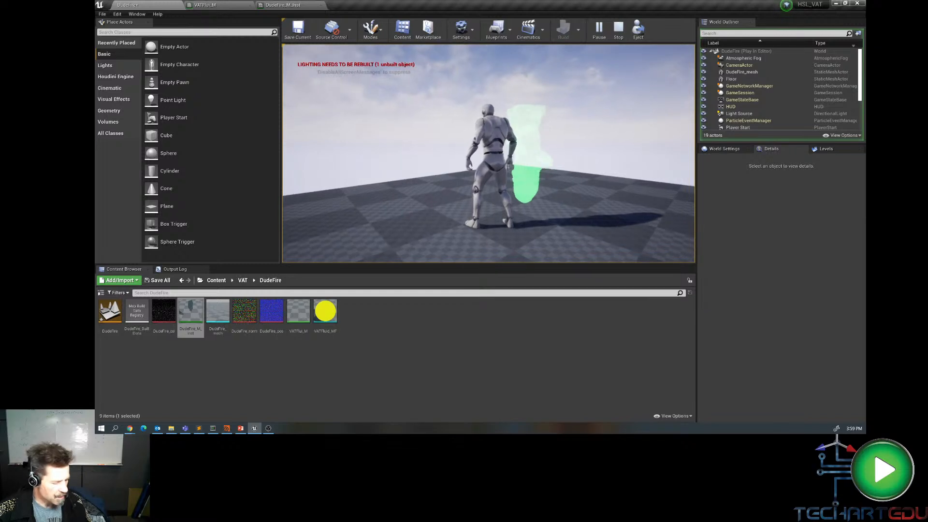
pyautogui.press('Escape')
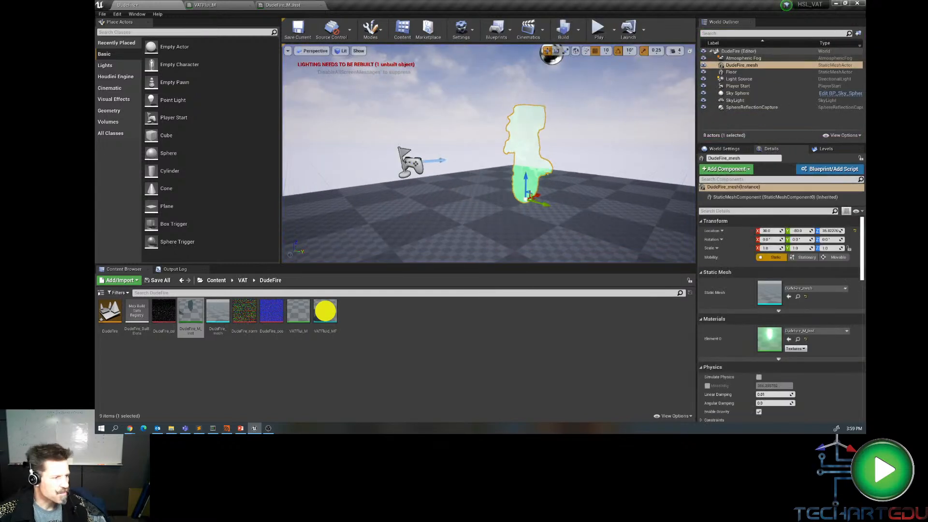
# - Switch to Houdini, go up to the object level, and move the DudeFireOut network up below BurningDude
pyautogui.hotkey('alt', 'Tab')
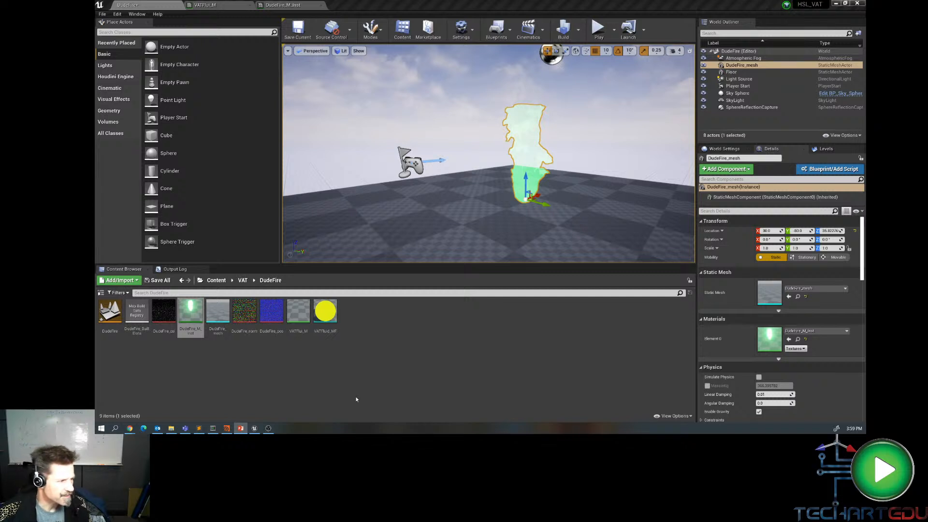
pyautogui.click(228, 429)
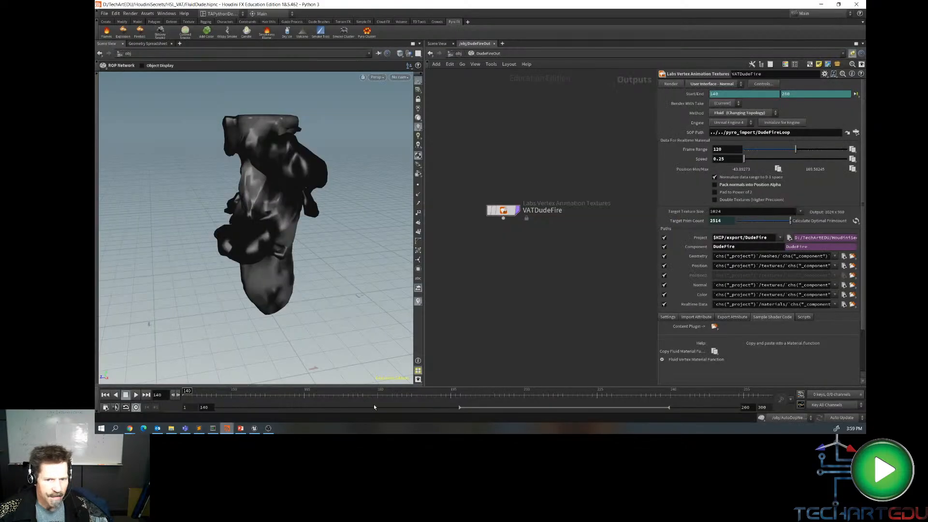
pyautogui.press('u')
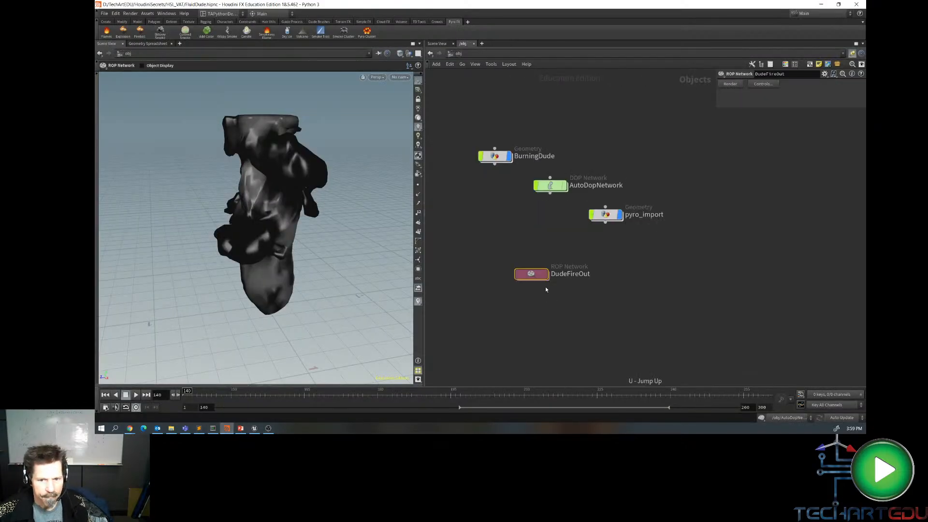
pyautogui.moveTo(531, 274); pyautogui.dragTo(474, 229)
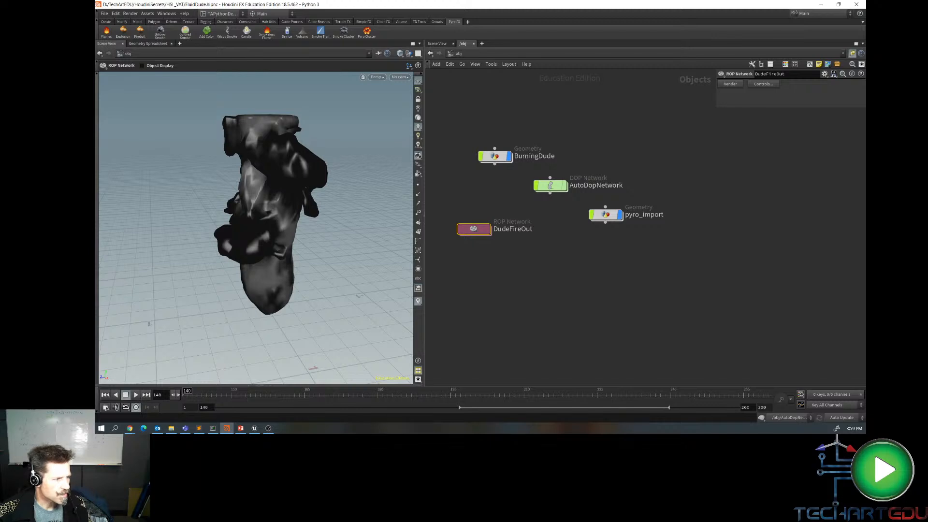
# - Save the FluidDude scene file
pyautogui.hotkey('alt', 'Tab')
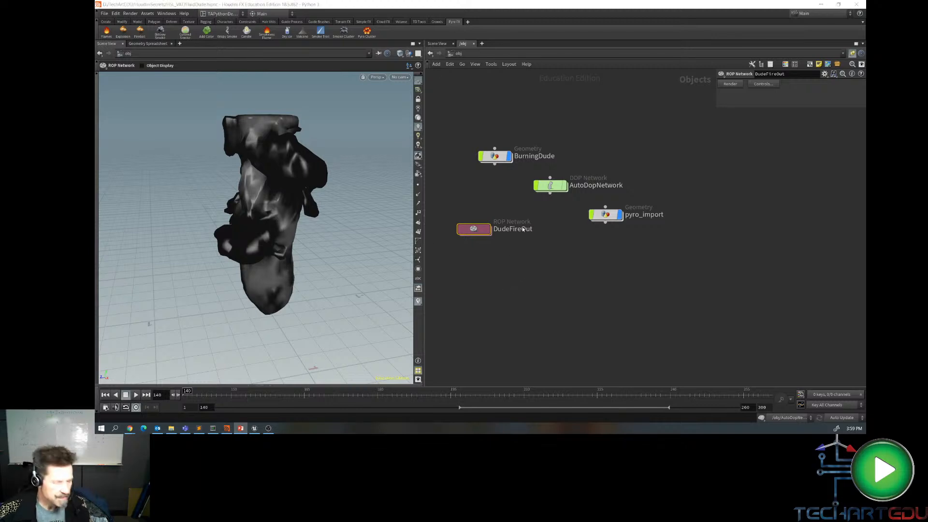
pyautogui.click(105, 13)
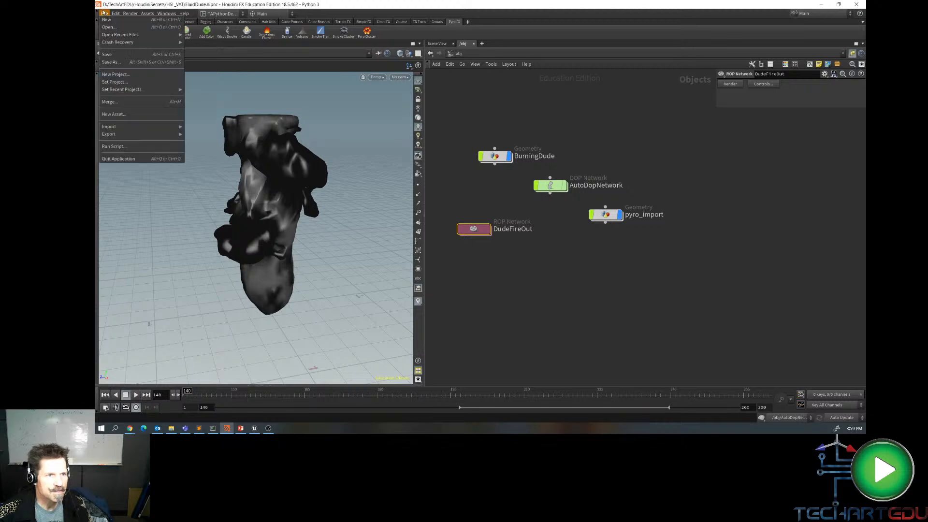
pyautogui.click(110, 55)
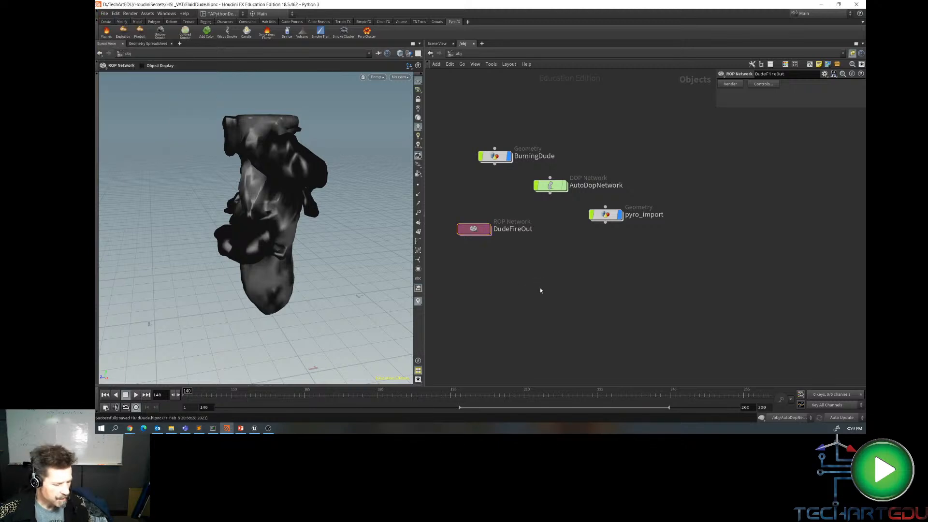
# - Create a ROP network named ColorRamp beneath DudeFireOut at the object level and go inside it
pyautogui.press('Tab')
pyautogui.write('rop')
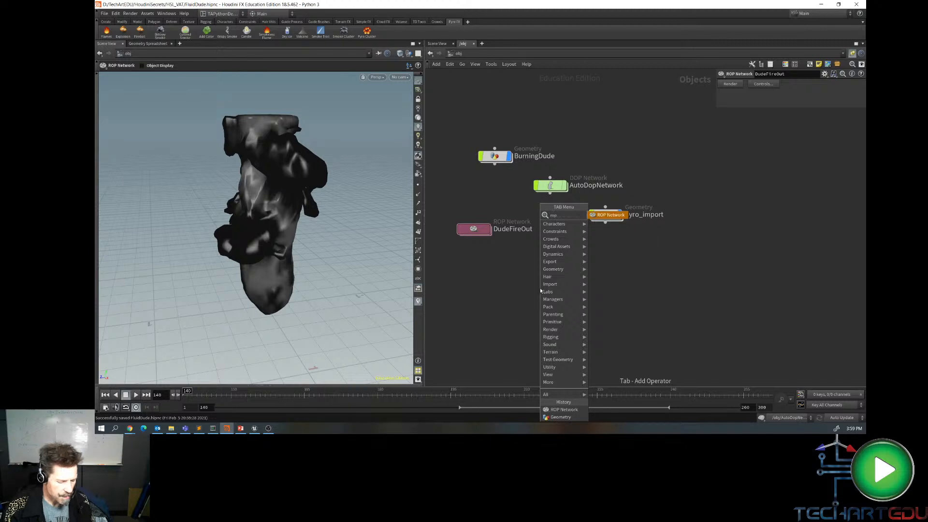
pyautogui.click(601, 218)
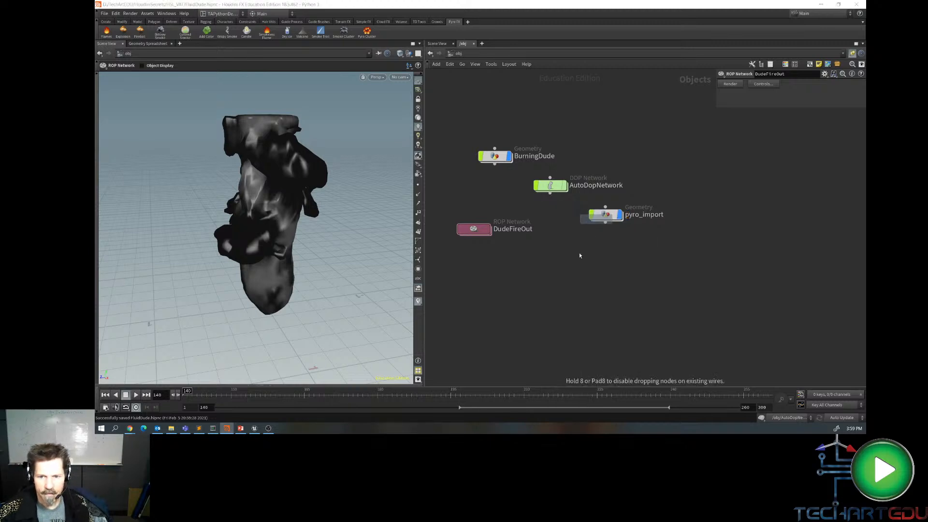
pyautogui.click(556, 309)
pyautogui.doubleClick(585, 309)
pyautogui.doubleClick(585, 310)
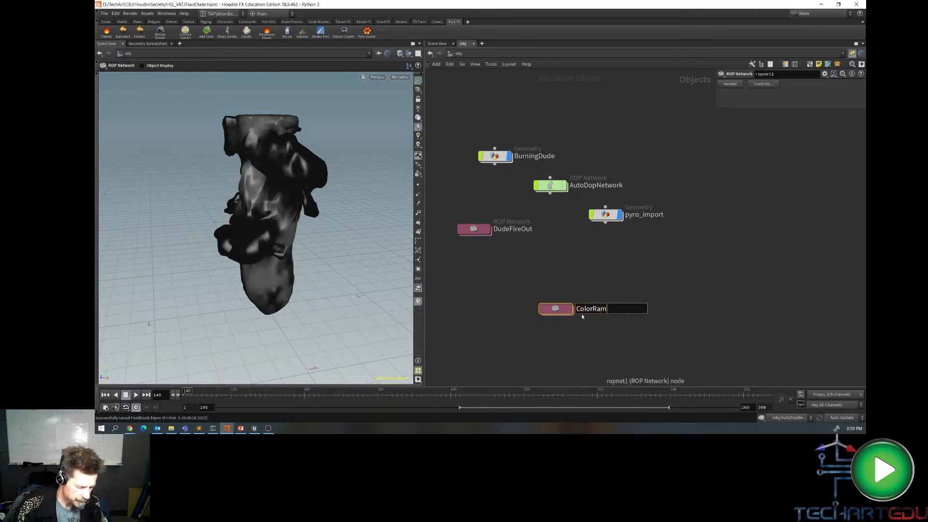
pyautogui.press('Return')
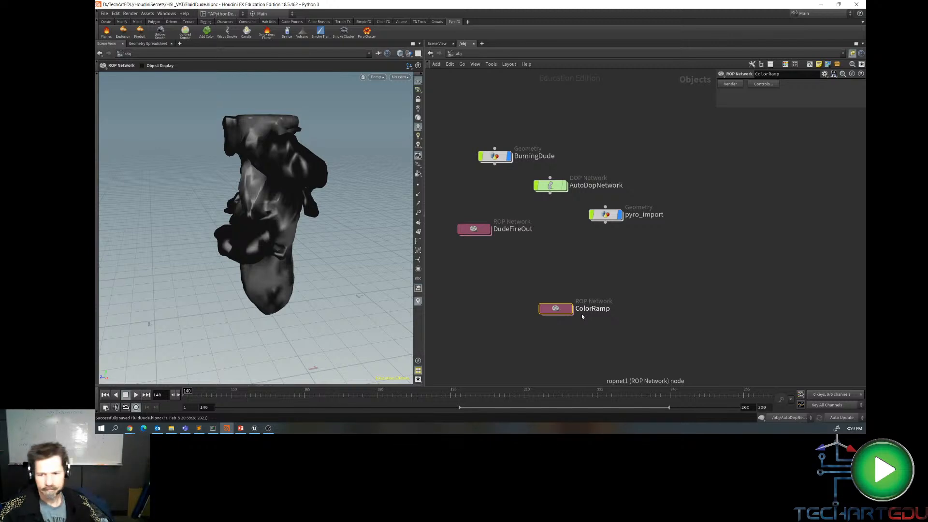
pyautogui.moveTo(572, 307); pyautogui.dragTo(550, 273)
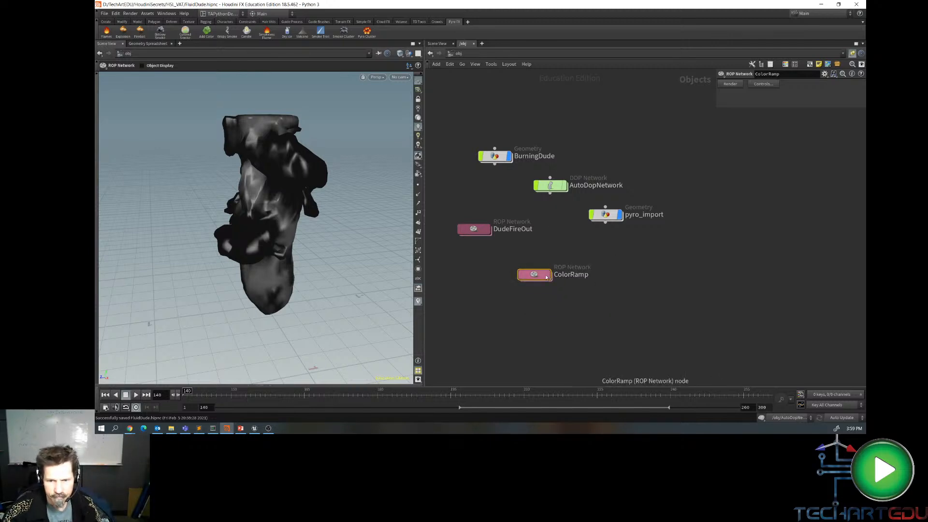
pyautogui.doubleClick(541, 273)
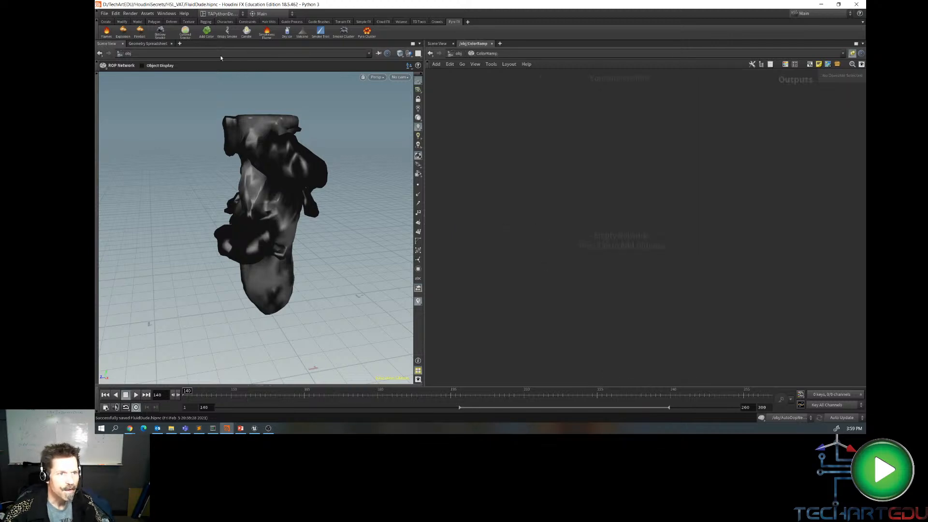
# - Add a Composite View pane alongside the scene view and geometry spreadsheet
pyautogui.click(180, 44)
pyautogui.moveTo(193, 61)
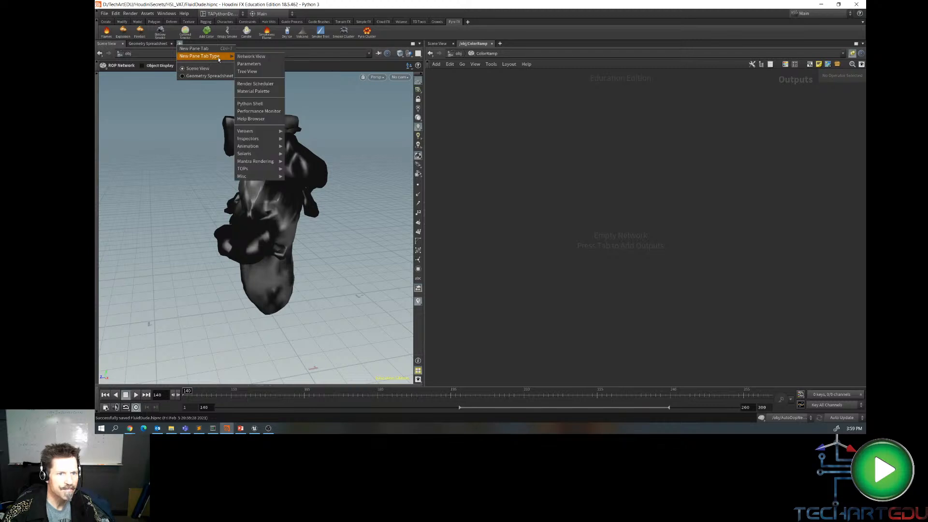
pyautogui.moveTo(266, 139)
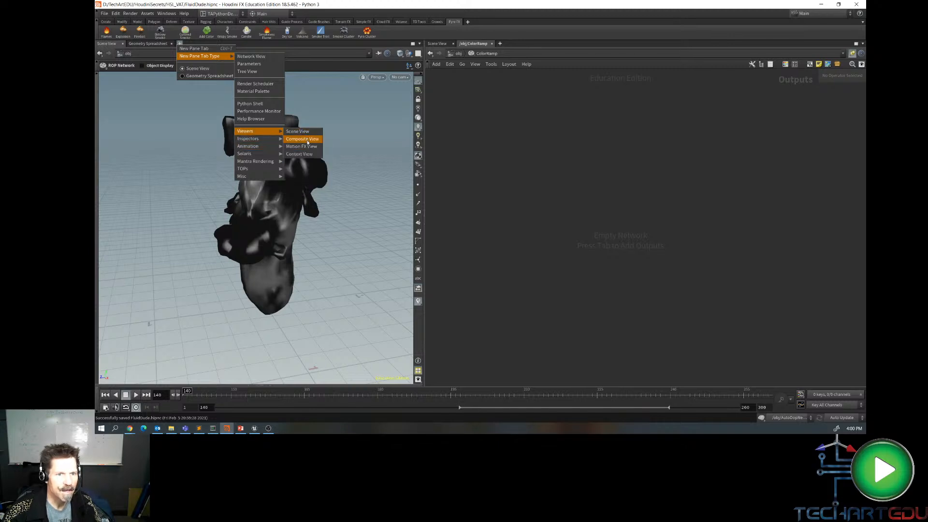
pyautogui.click(306, 140)
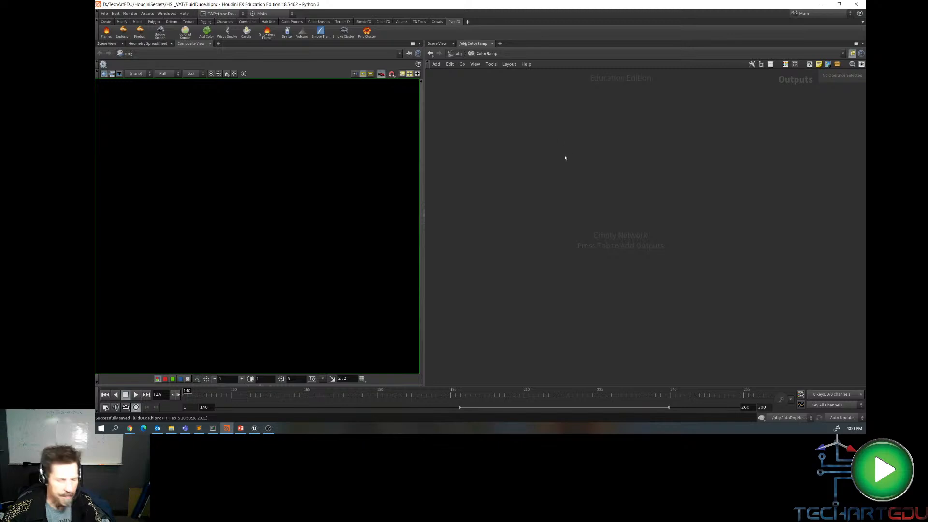
# - Leave the ColorRamp output network and delete it at the object level
pyautogui.press('Tab')
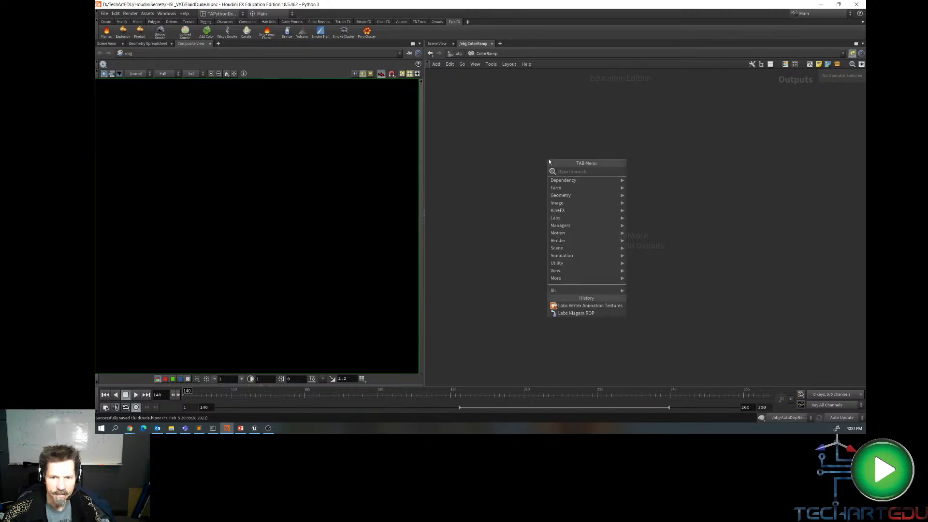
pyautogui.press('Escape')
pyautogui.press('Tab')
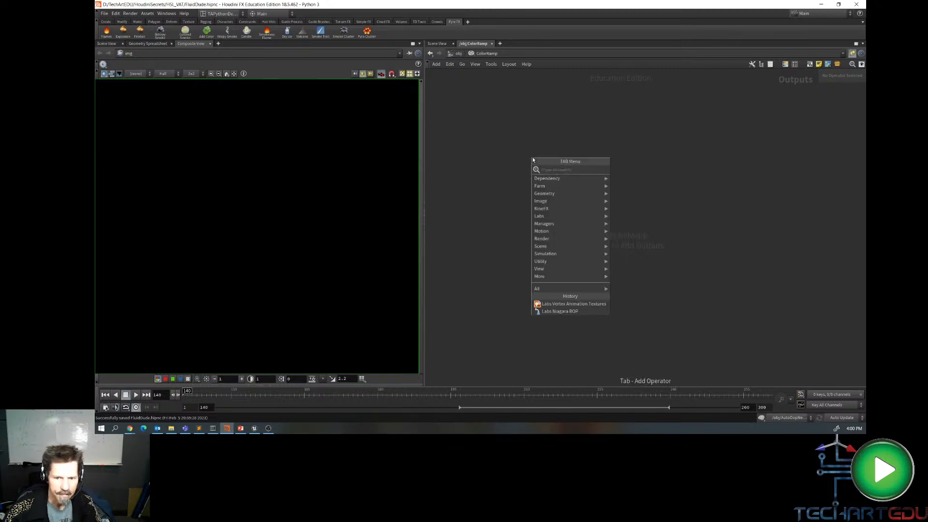
pyautogui.write('r')
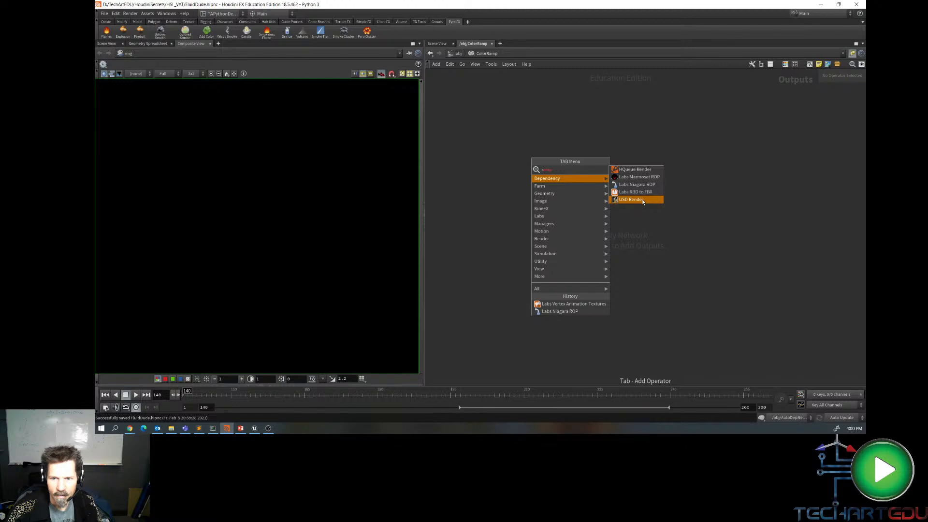
pyautogui.press('Escape')
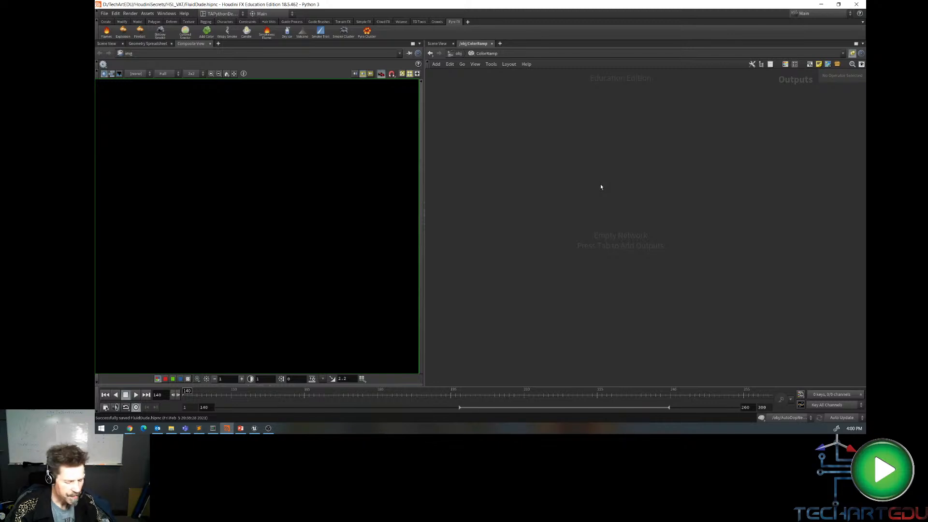
pyautogui.press('u')
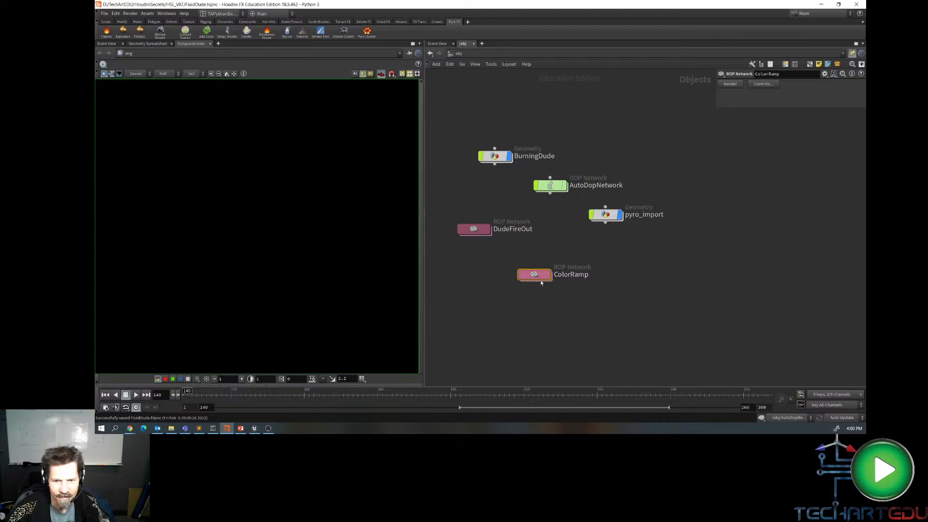
pyautogui.press('Delete')
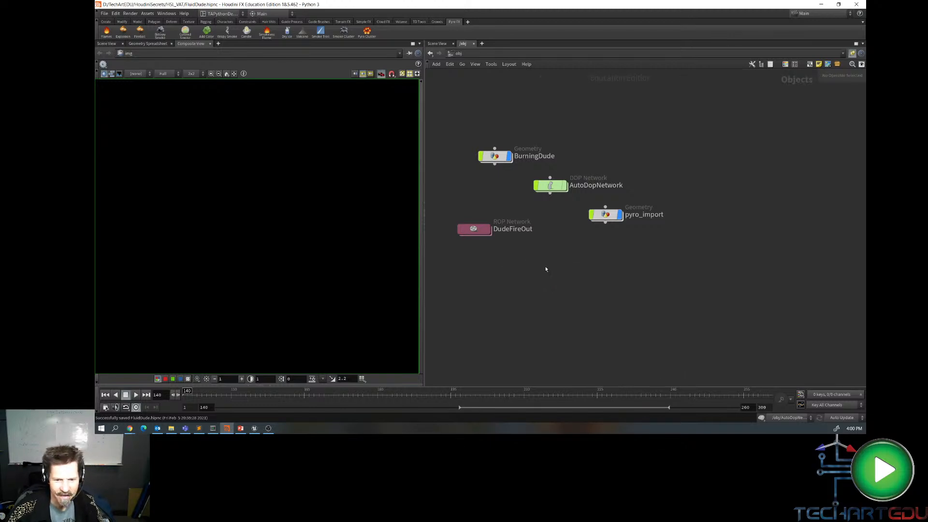
# - Create a COP2 network named ColorRamp below the DudeFireOut network
pyautogui.press('Tab')
pyautogui.moveTo(536, 272)
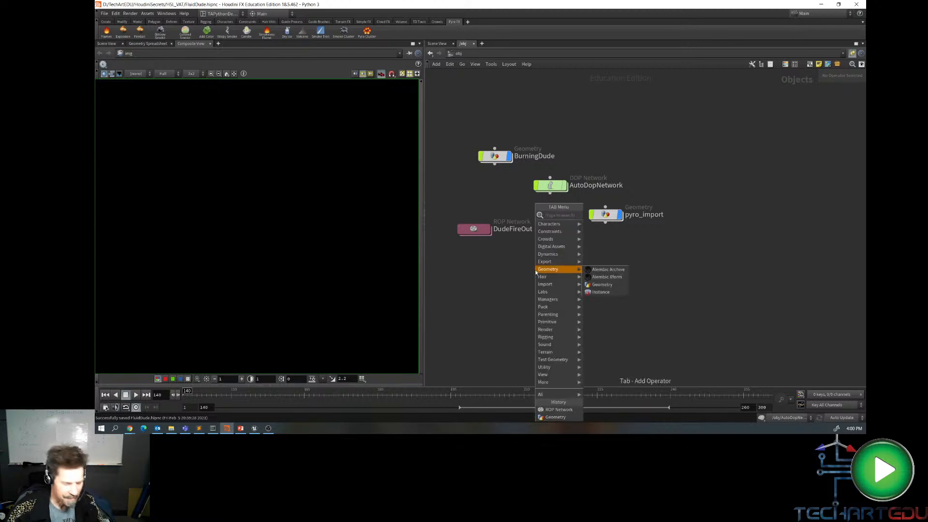
pyautogui.write('co')
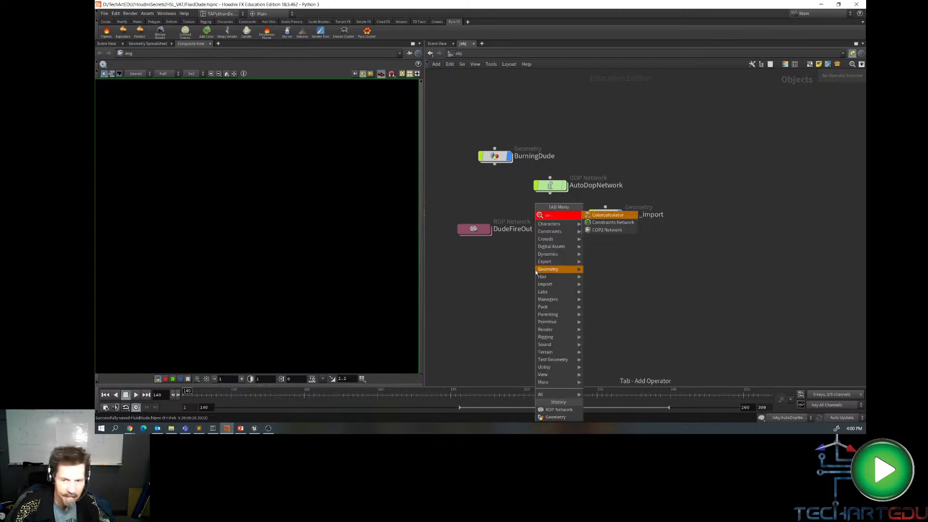
pyautogui.click(607, 230)
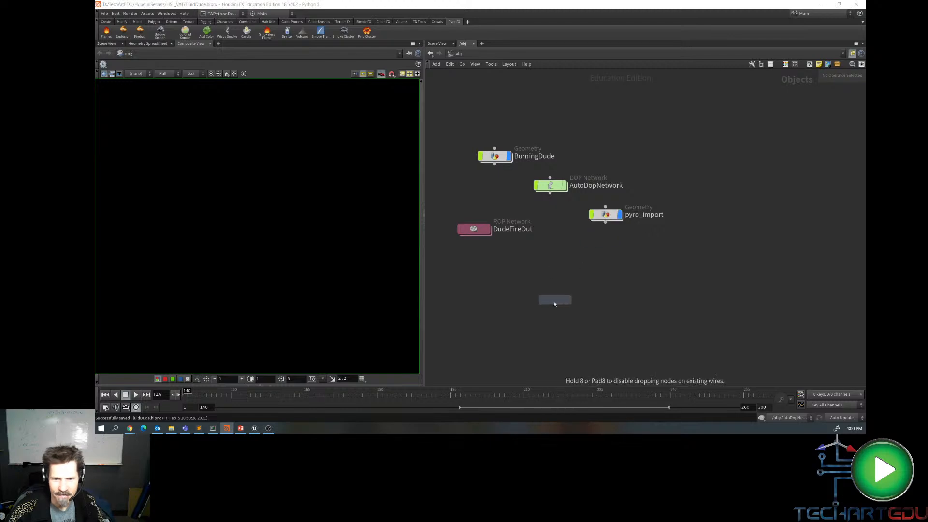
pyautogui.click(529, 306)
pyautogui.click(561, 308)
pyautogui.doubleClick(561, 308)
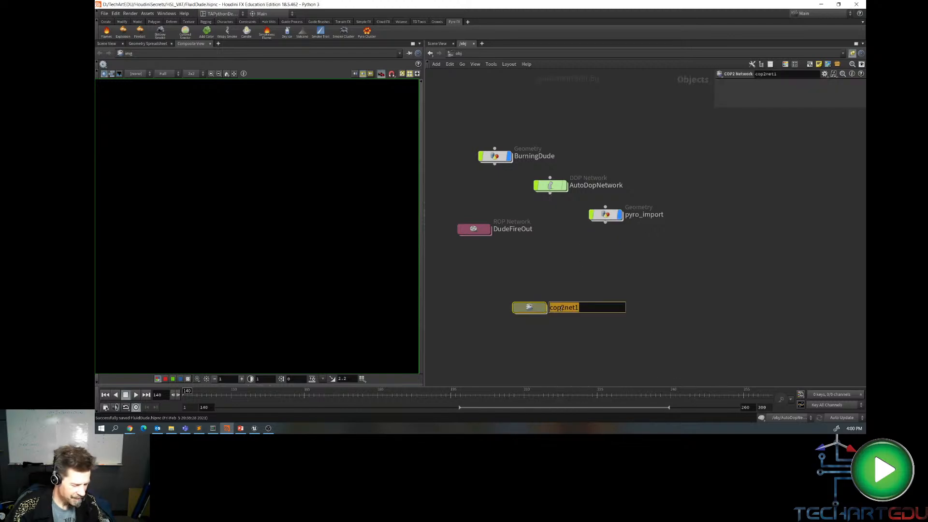
pyautogui.write('ColorRamp')
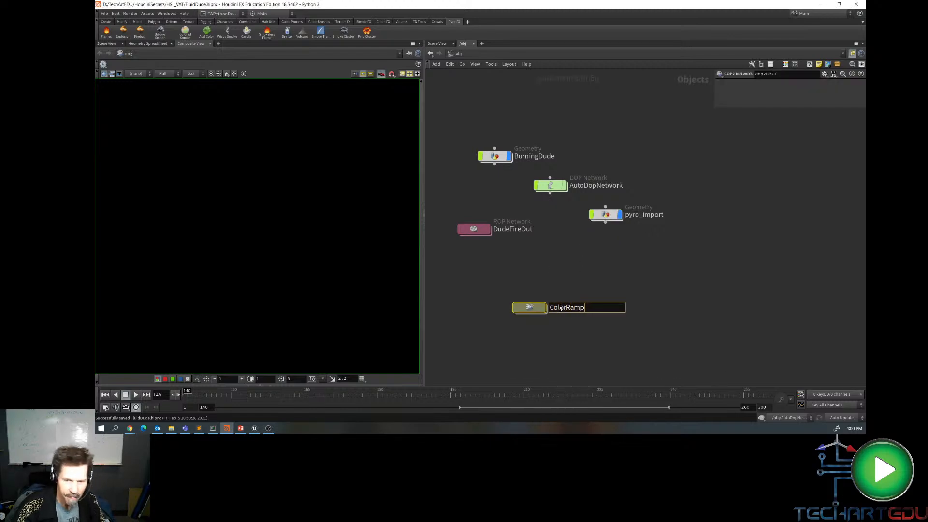
pyautogui.press('Return')
# - Inside the ColorRamp network, add a Ramp node and fit its whole image in the composite view
pyautogui.doubleClick(544, 310)
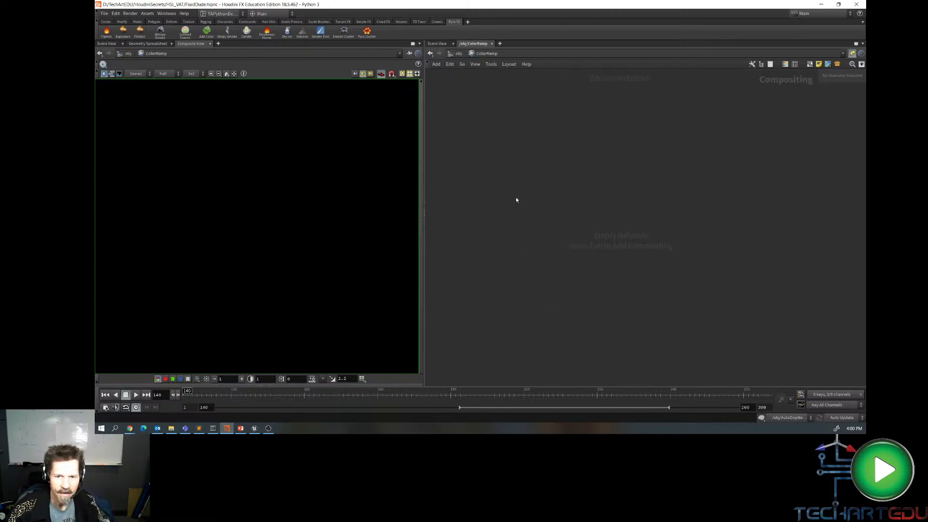
pyautogui.press('Tab')
pyautogui.write('m')
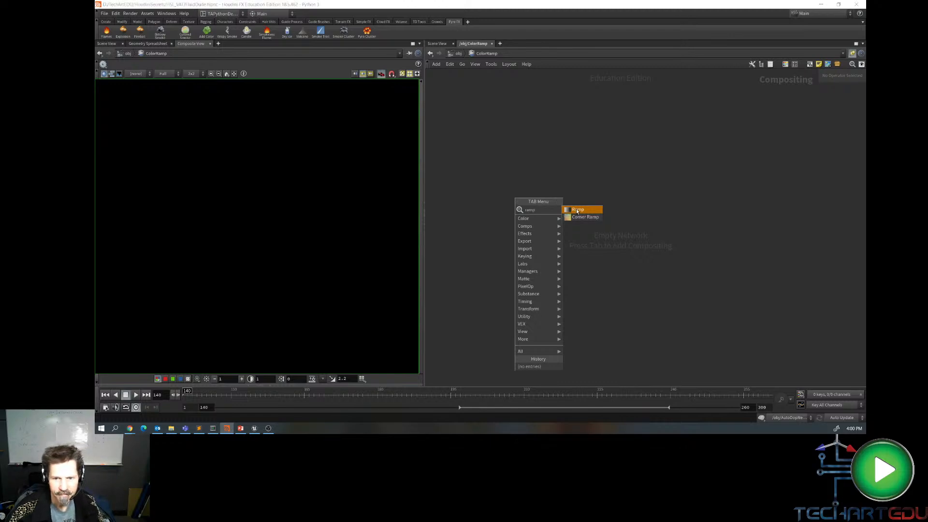
pyautogui.press('Return')
pyautogui.click(528, 189)
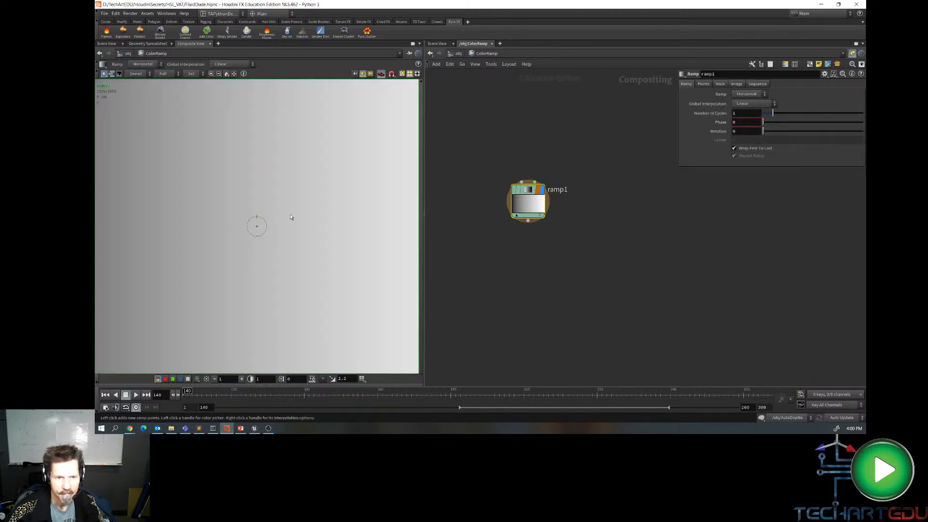
pyautogui.scroll(-4, 304, 216)
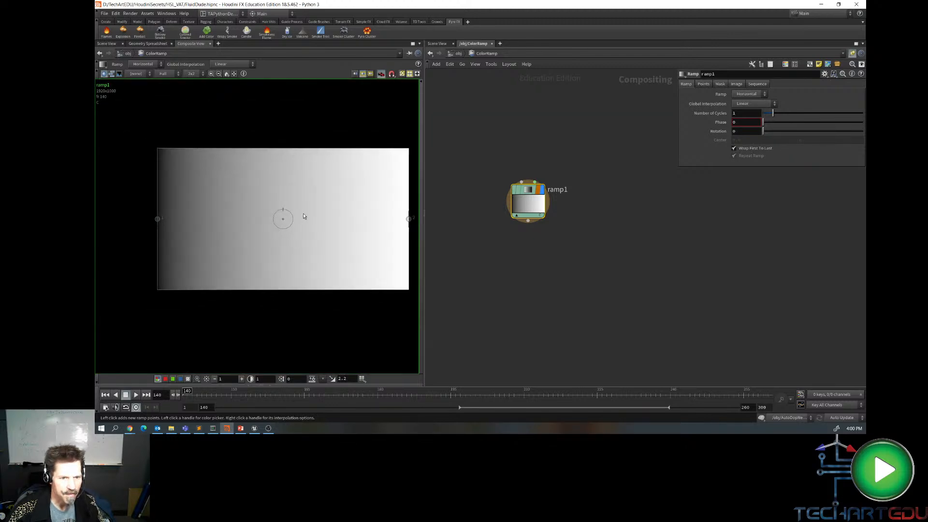
pyautogui.moveTo(361, 306); pyautogui.dragTo(333, 321, button='middle')
pyautogui.hotkey('ctrl', 'z')
pyautogui.hotkey('ctrl', 'z')
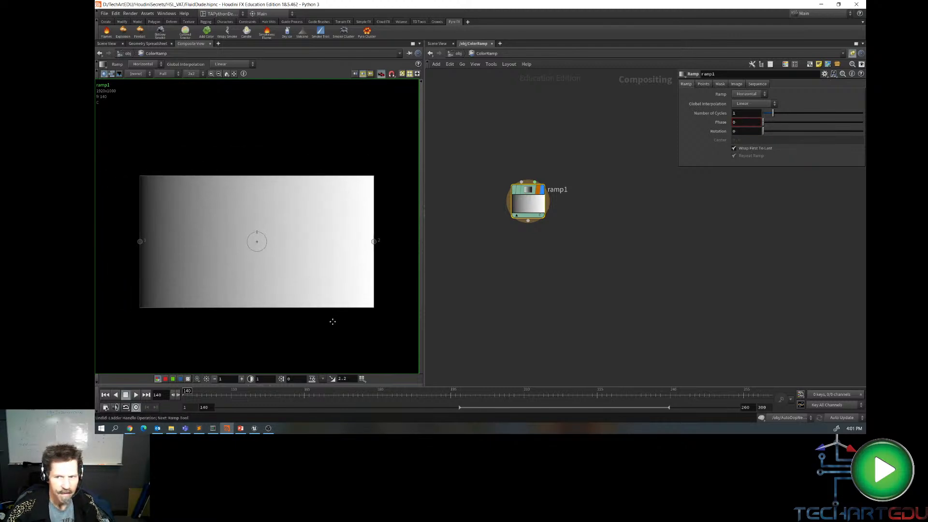
pyautogui.scroll(2, 332, 321)
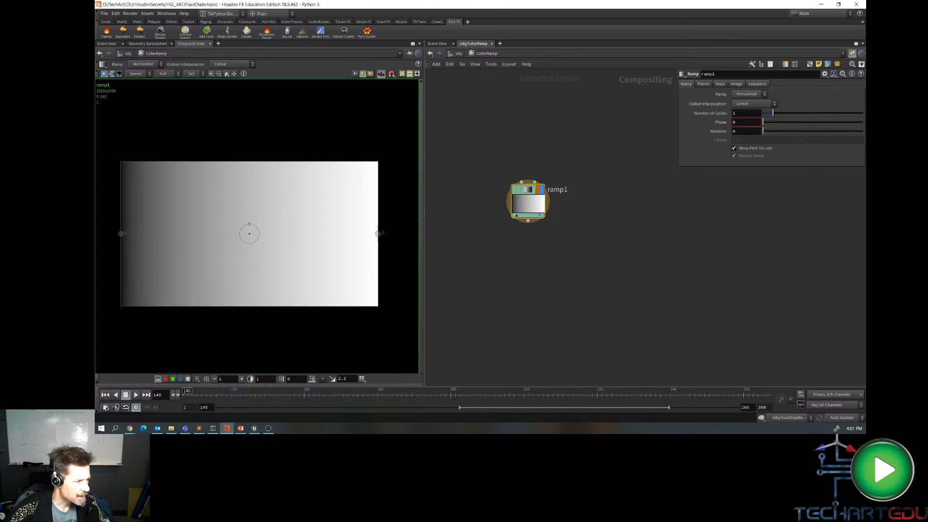
# - Set the ramp's number of points to 4
pyautogui.hotkey('alt', 'Tab')
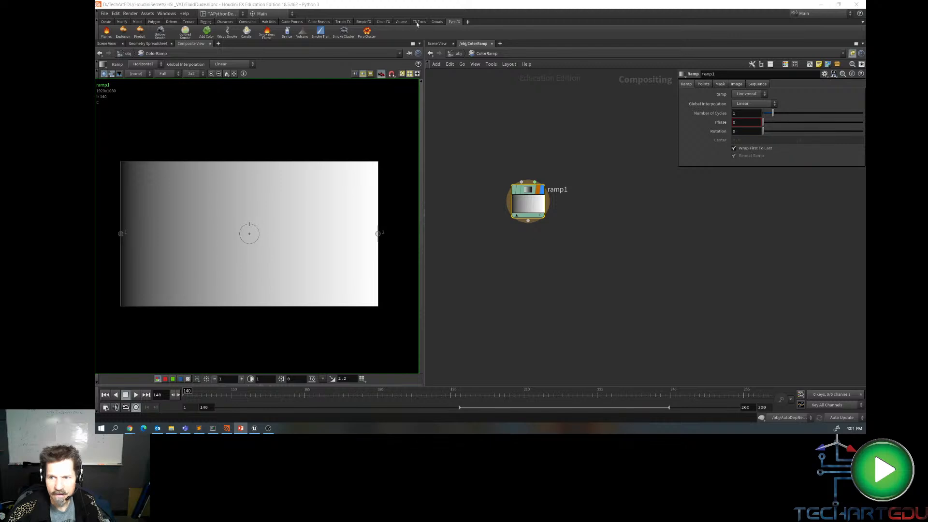
pyautogui.click(704, 85)
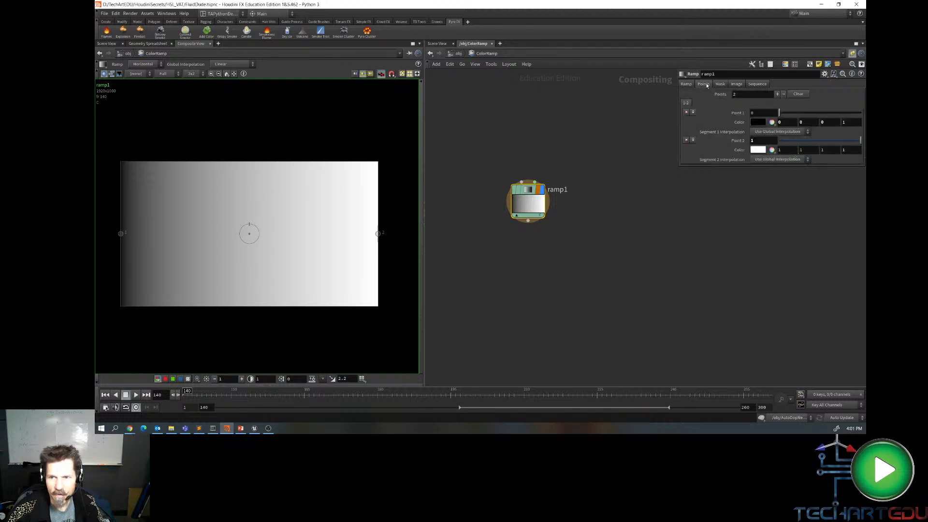
pyautogui.click(741, 94)
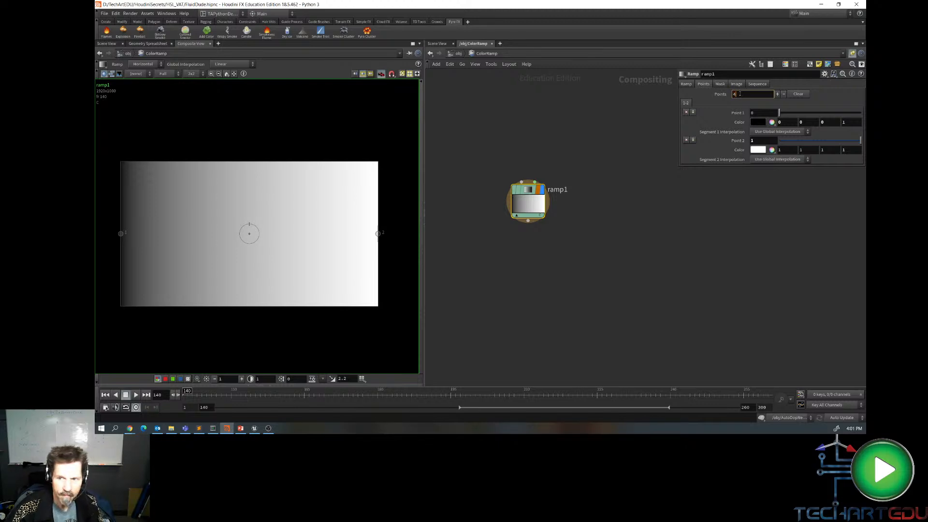
pyautogui.press('Return')
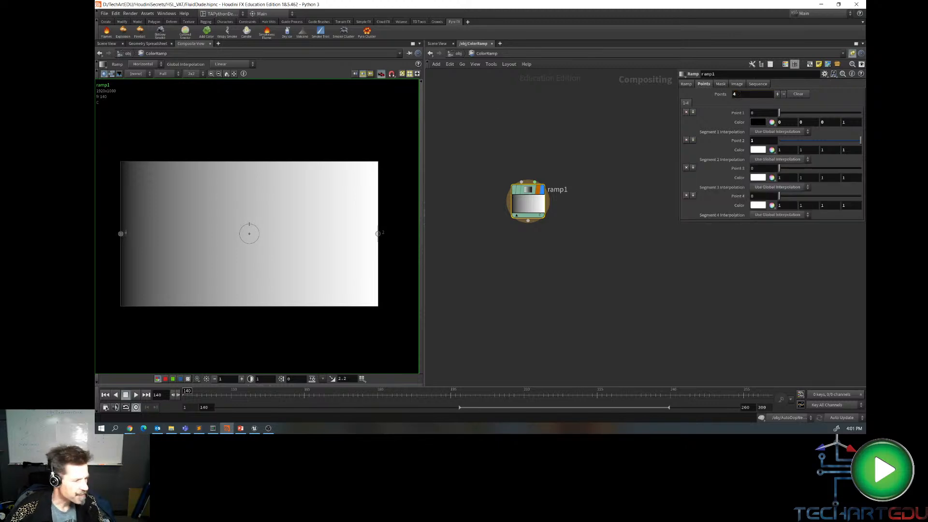
# - Set the color of ramp point 2 to red 0.75, green 0, blue 0
pyautogui.hotkey('alt', 'Tab')
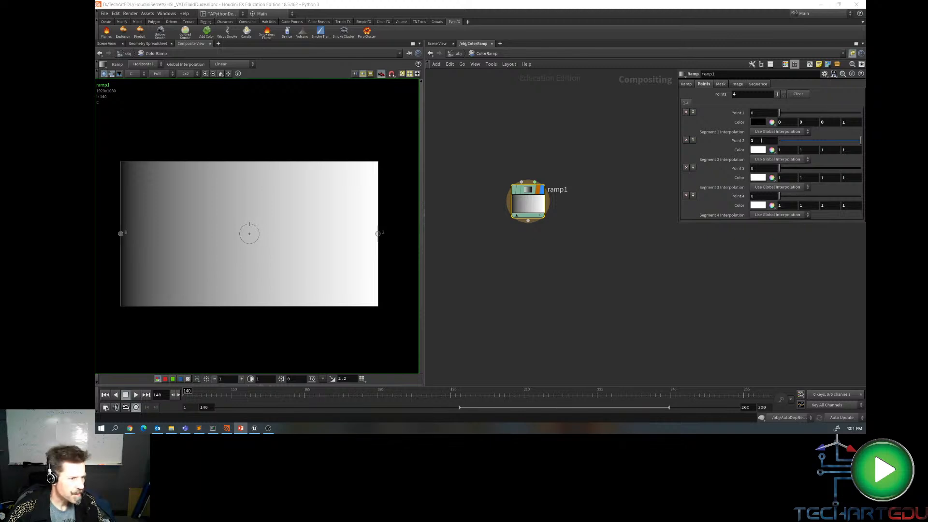
pyautogui.click(790, 151)
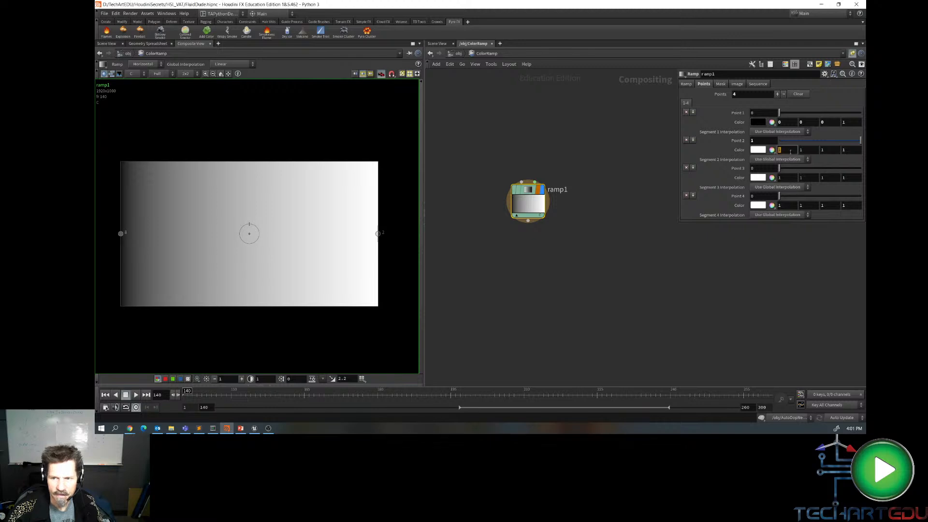
pyautogui.write('.75')
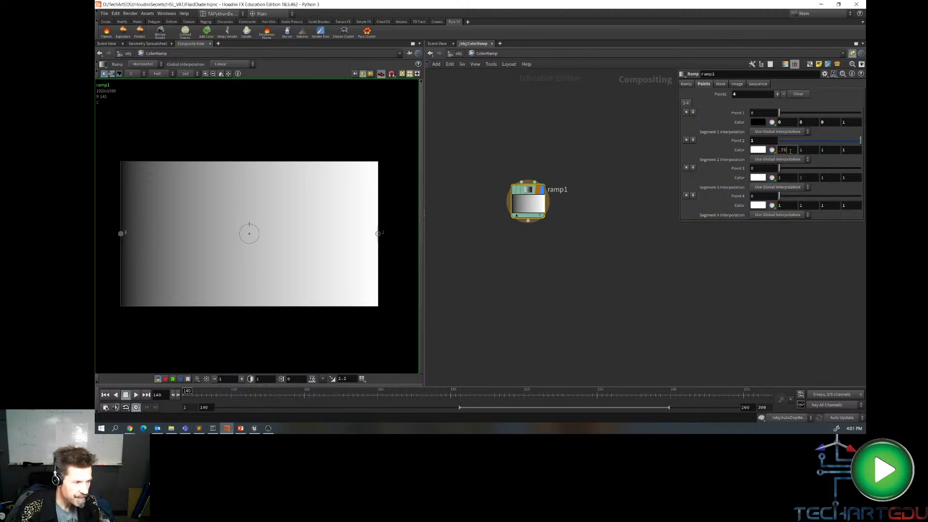
pyautogui.press('Tab')
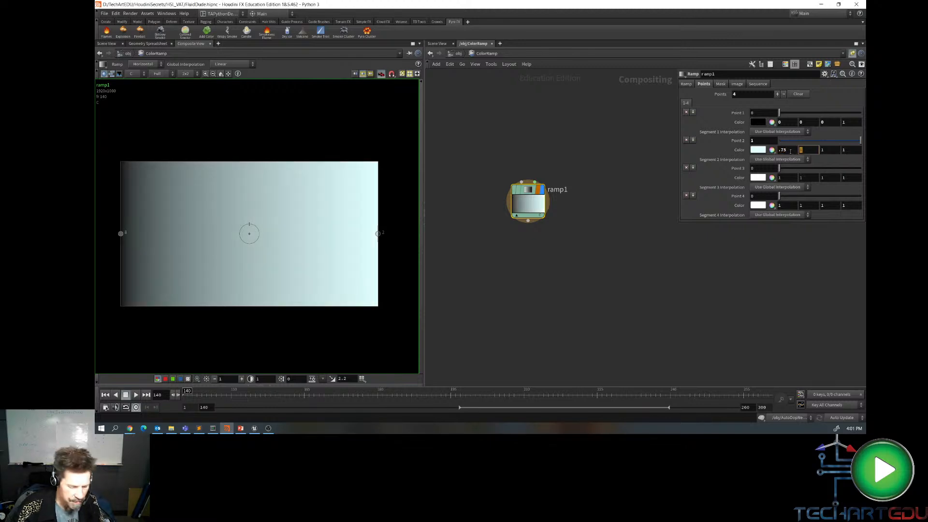
pyautogui.write('0')
pyautogui.press('Tab')
pyautogui.write('0')
pyautogui.press('Tab')
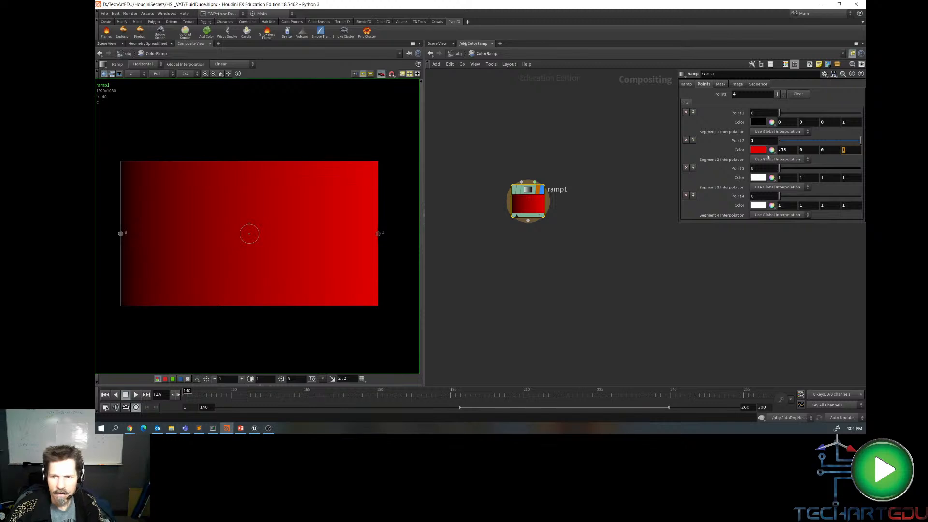
# - Position ramp point 3 at 0.6 and set its color to red 0.5, green 0.25, blue 0
pyautogui.click(764, 168)
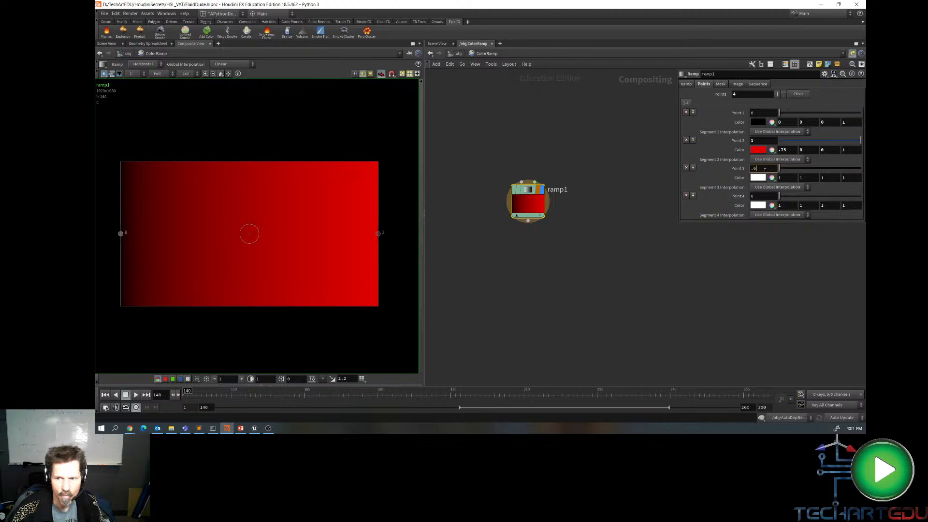
pyautogui.press('Tab')
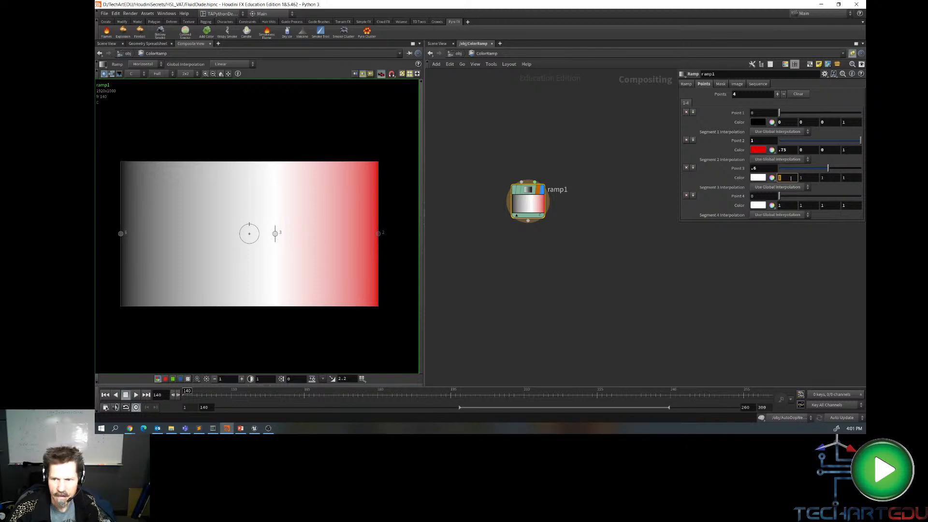
pyautogui.write('.5')
pyautogui.press('Tab')
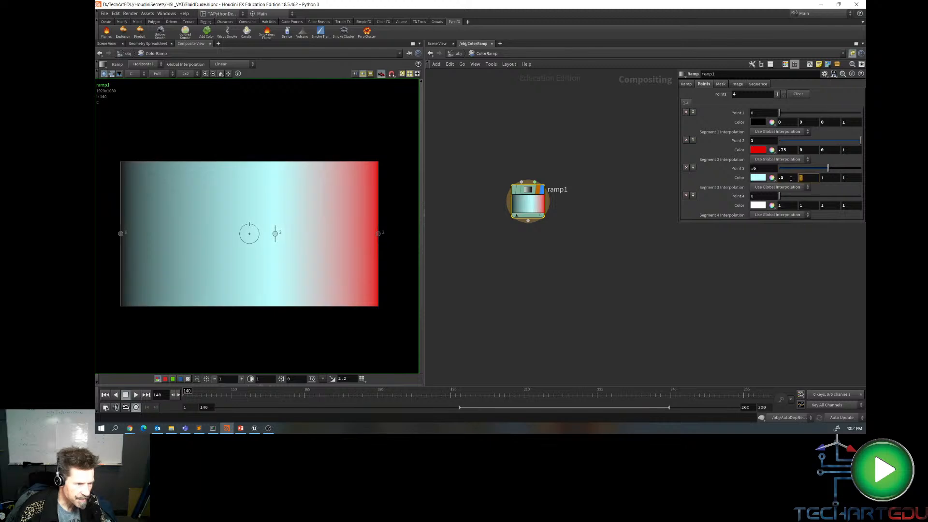
pyautogui.write('.25')
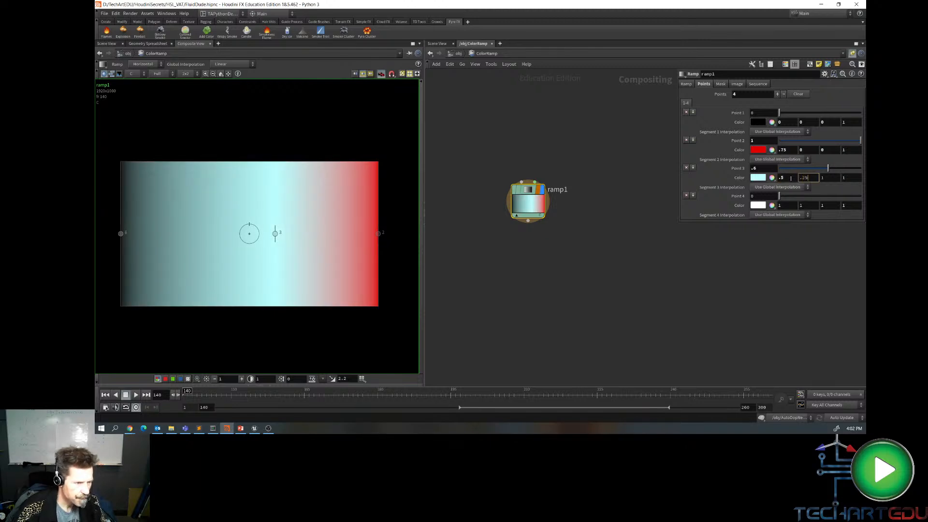
pyautogui.press('Tab')
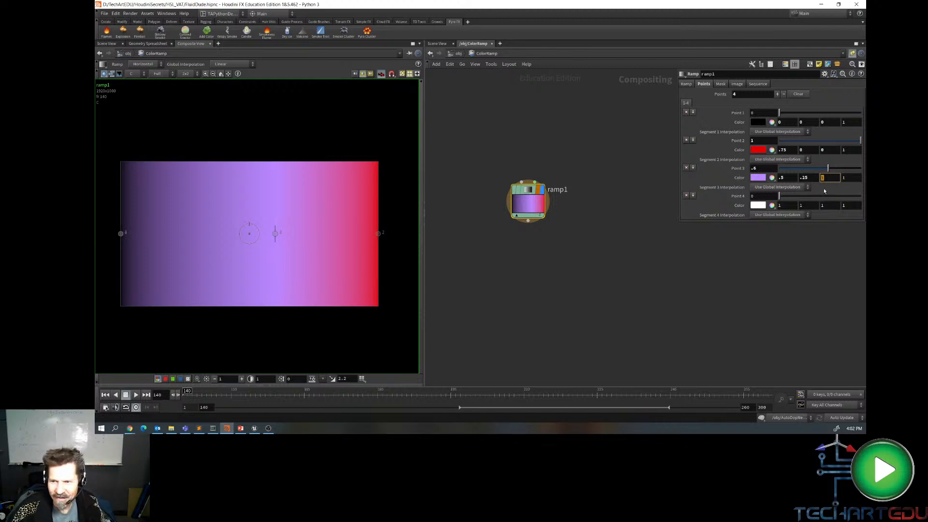
pyautogui.click(772, 177)
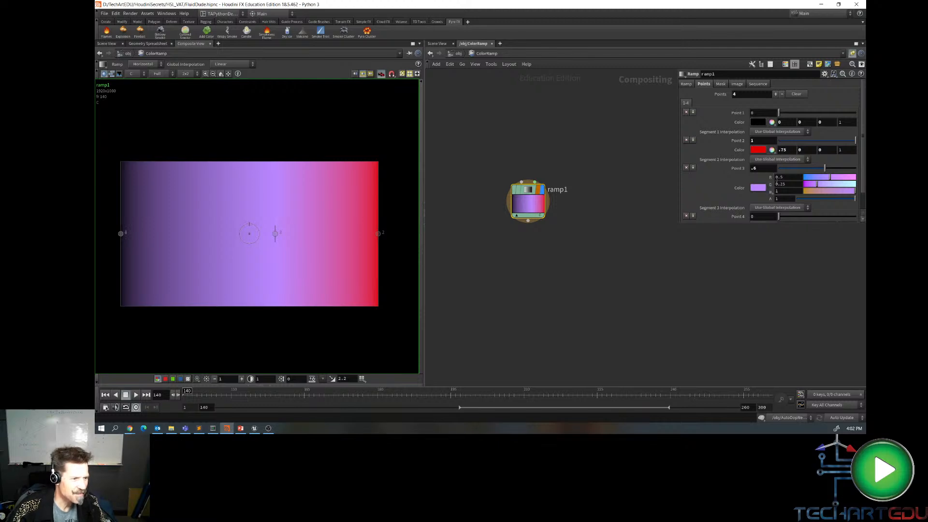
pyautogui.click(811, 191)
pyautogui.moveTo(806, 192); pyautogui.dragTo(809, 193)
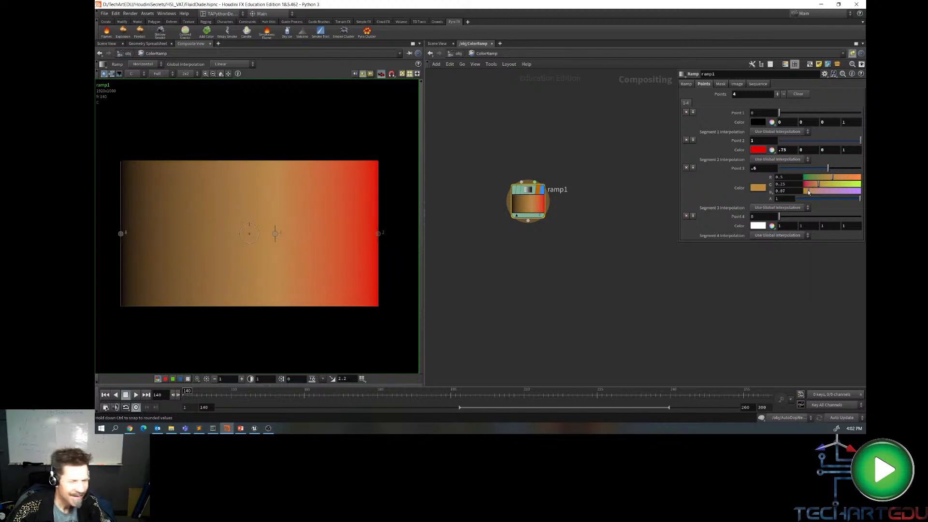
pyautogui.moveTo(810, 192); pyautogui.dragTo(802, 191)
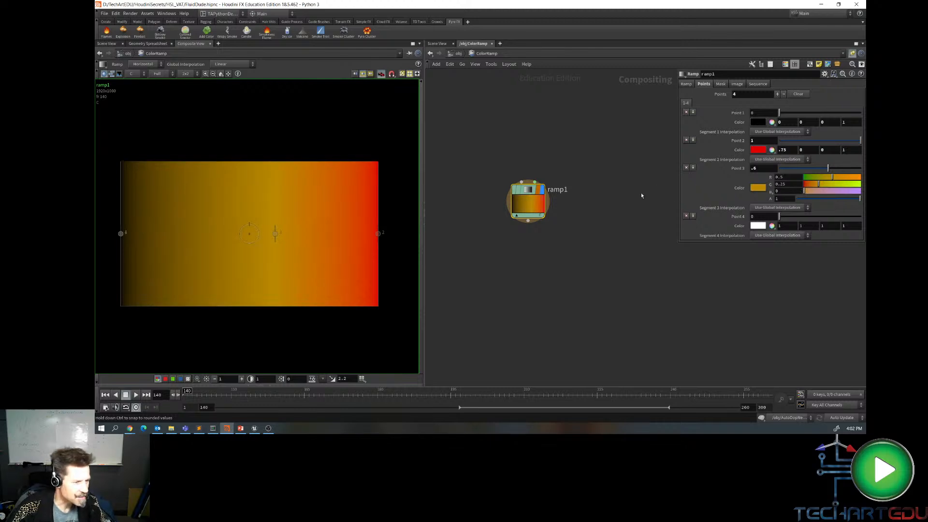
# - Position ramp point 4 at 0.256 and set its color to red 0.2145, green 0.1072, blue 0
pyautogui.click(766, 218)
pyautogui.write('.256')
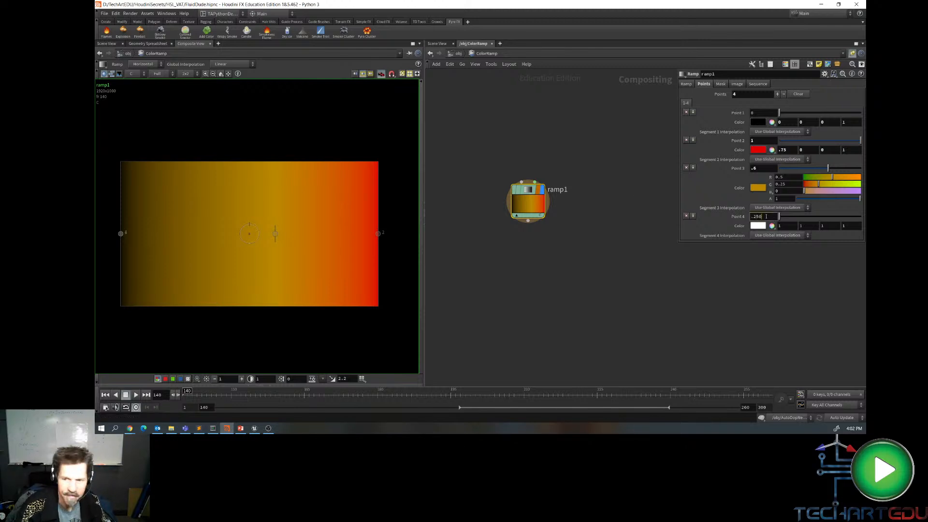
pyautogui.press('Tab')
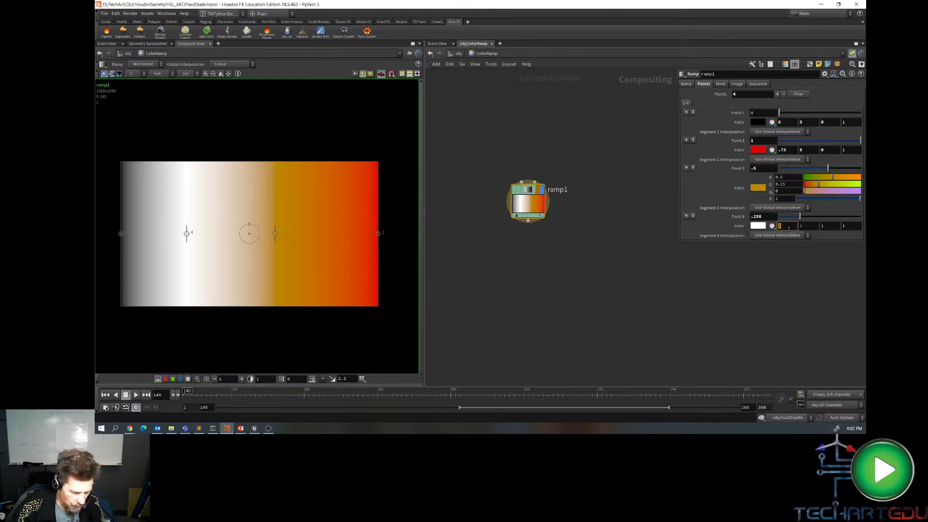
pyautogui.write('.2145')
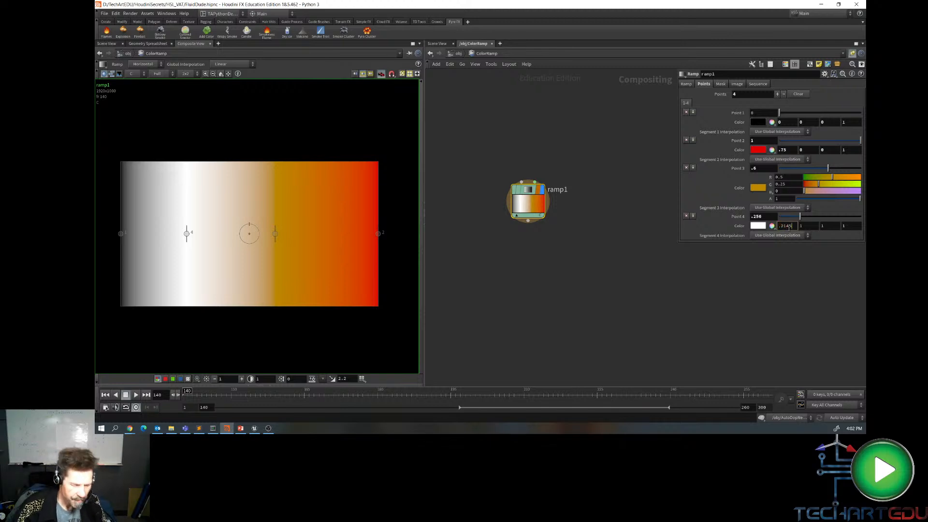
pyautogui.press('Return')
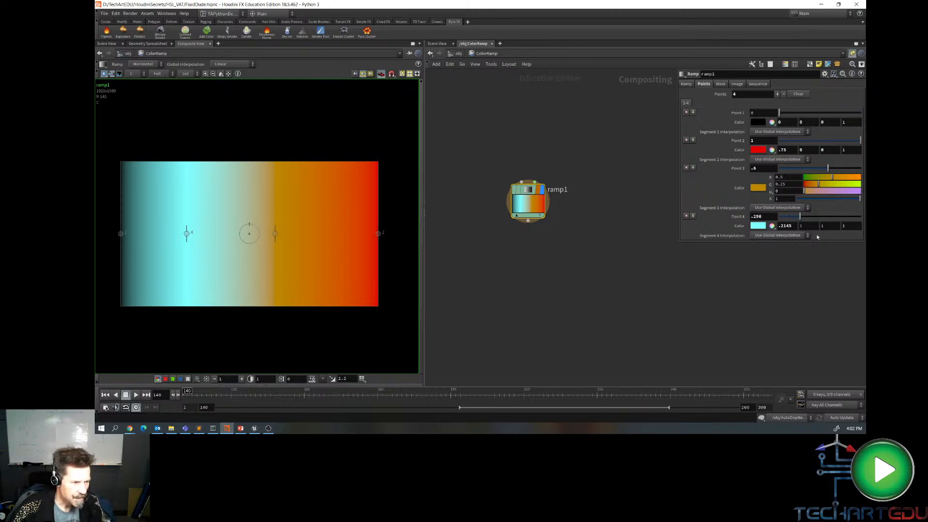
pyautogui.click(804, 226)
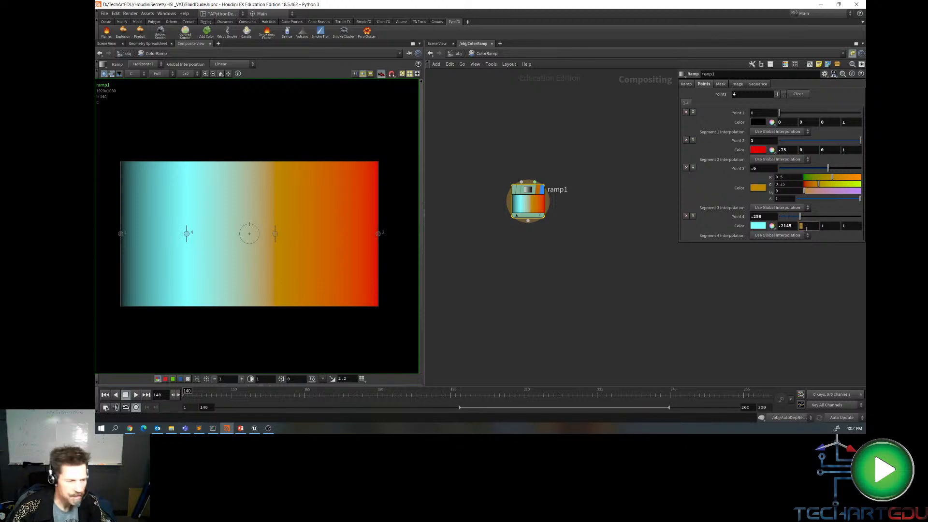
pyautogui.write('.1872')
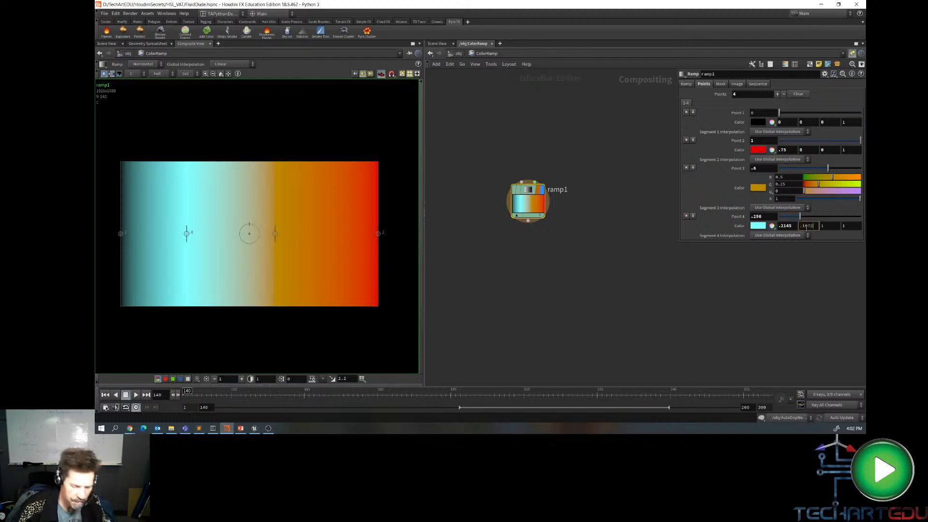
pyautogui.press('Return')
pyautogui.press('Tab')
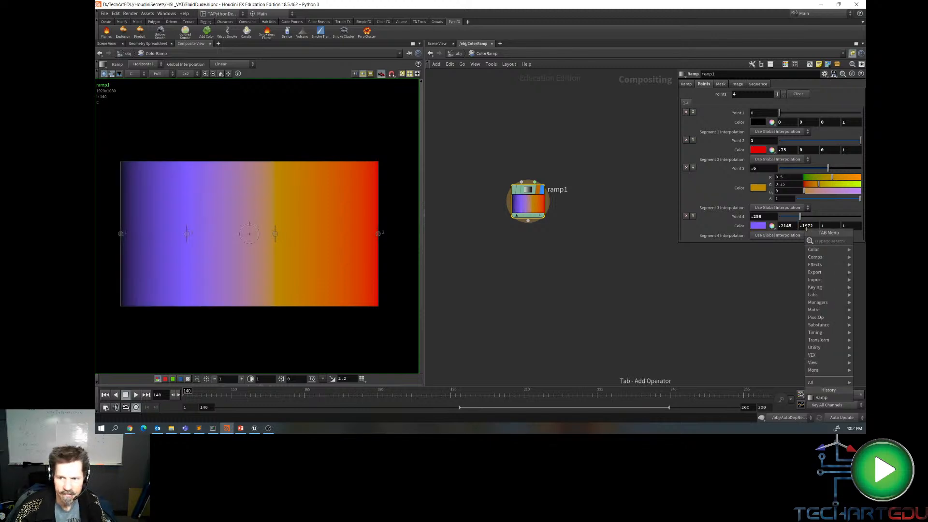
pyautogui.press('Escape')
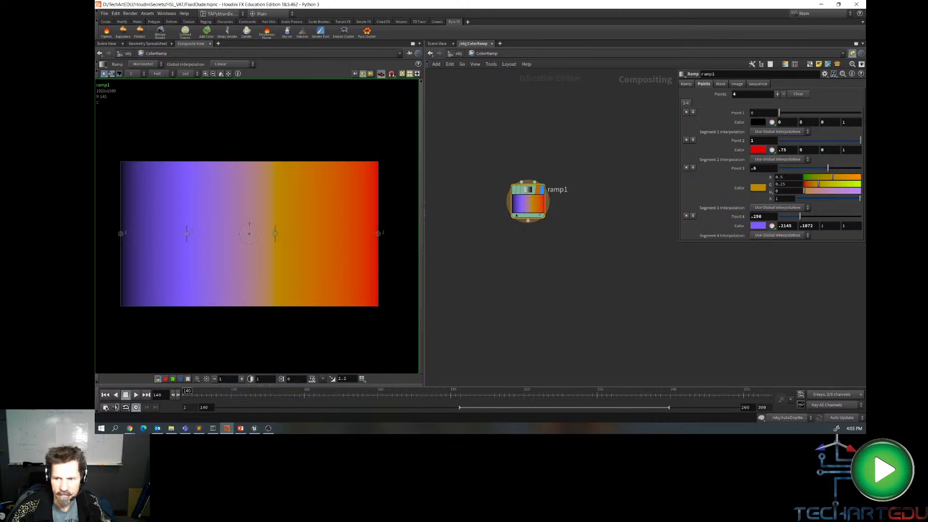
pyautogui.click(831, 226)
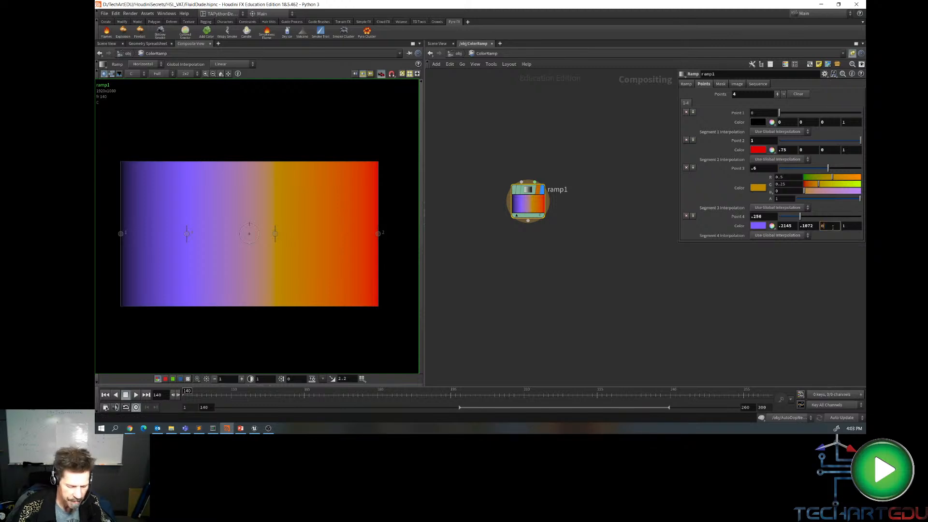
pyautogui.press('Return')
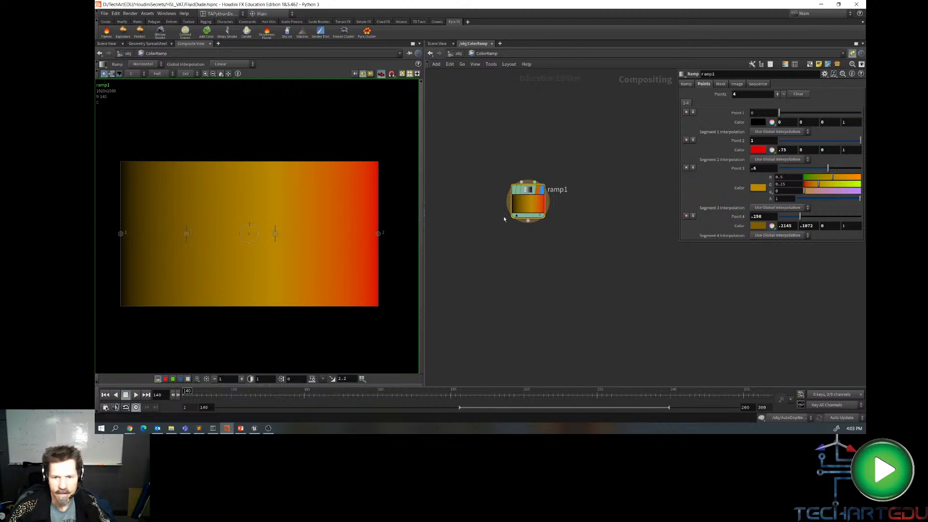
# - Override the ramp's image size with 256 by 4 pixels
pyautogui.click(738, 84)
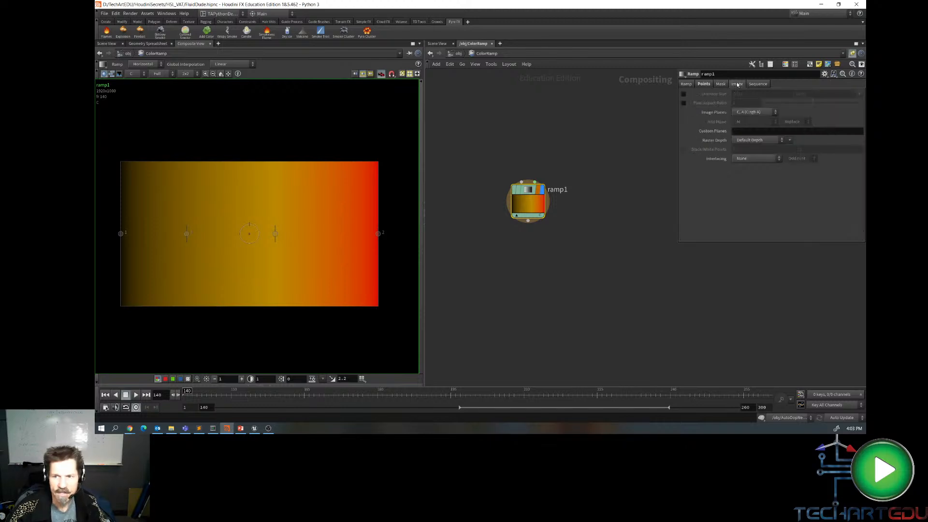
pyautogui.click(683, 94)
pyautogui.click(756, 96)
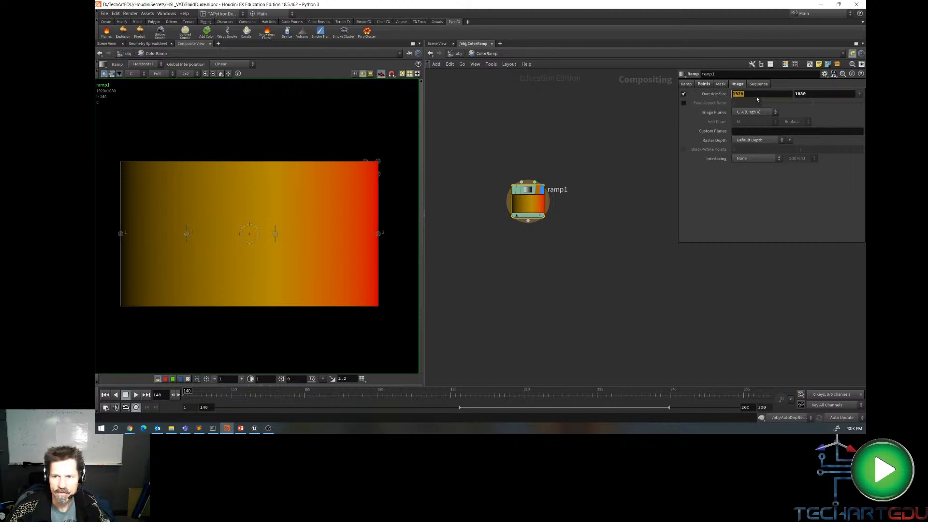
pyautogui.write('256')
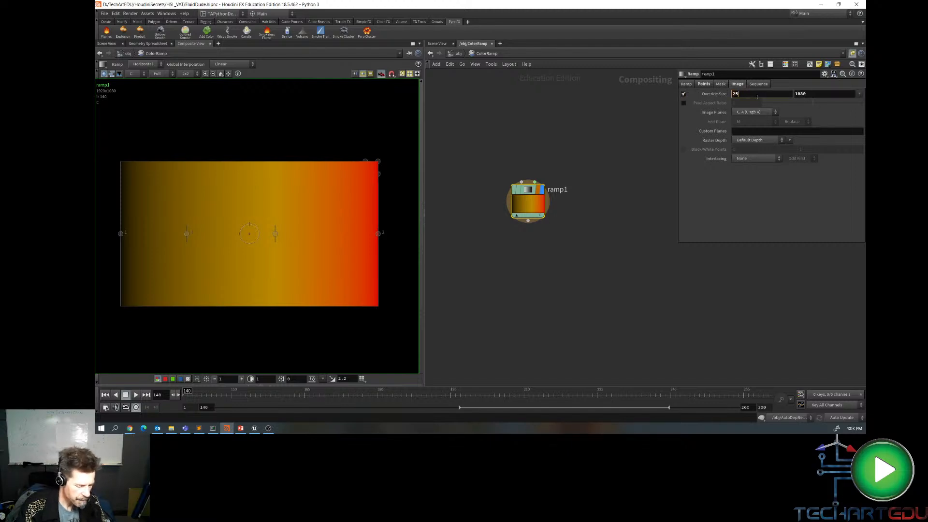
pyautogui.press('Tab')
pyautogui.write('4')
pyautogui.press('Tab')
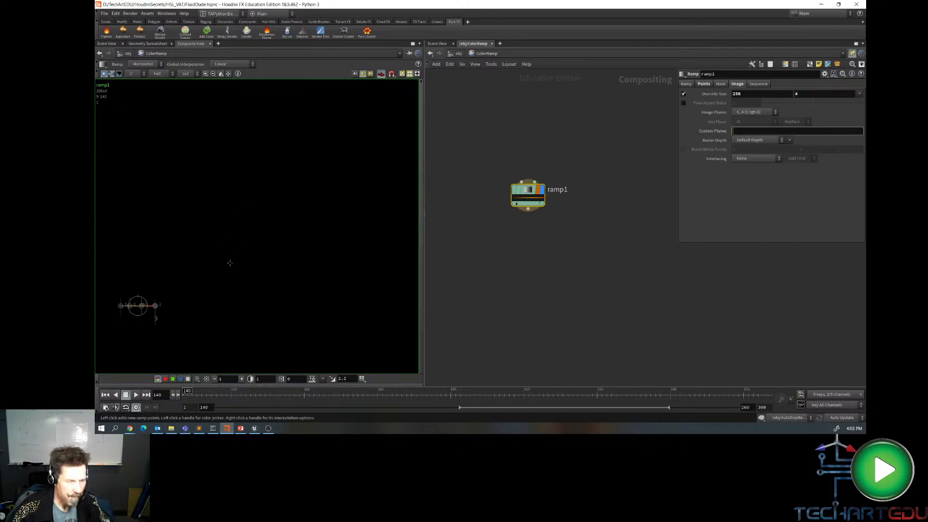
# - Undo the last handle adjustment and image height change, and set the ramp's override height to 4 again
pyautogui.moveTo(227, 275)
pyautogui.mouseDown(button='middle')
pyautogui.moveTo(238, 270)
pyautogui.moveTo(230, 278)
pyautogui.mouseUp(button='middle')
pyautogui.hotkey('ctrl', 'z')
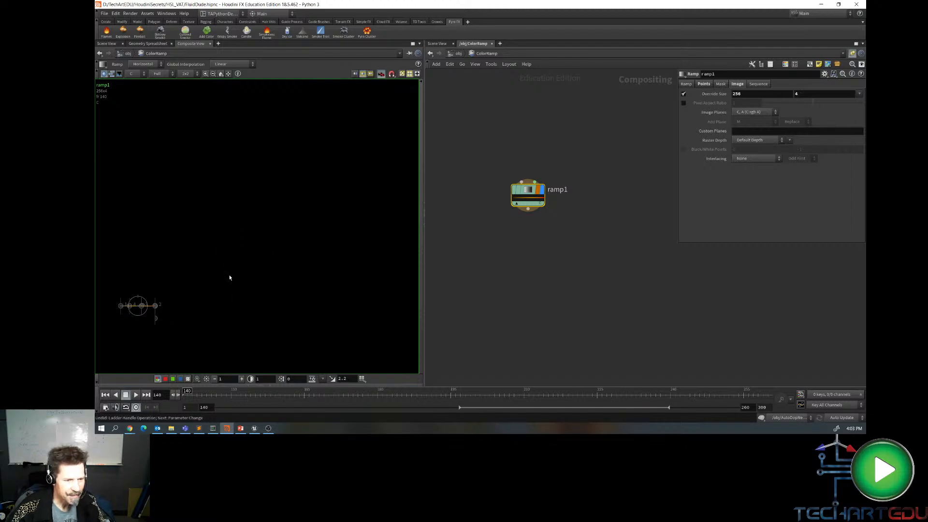
pyautogui.hotkey('ctrl', 'z')
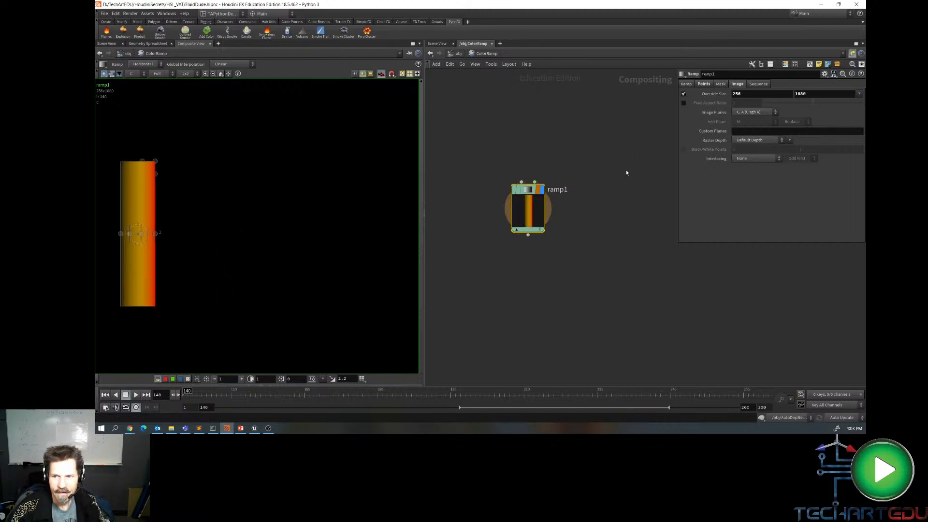
pyautogui.click(821, 94)
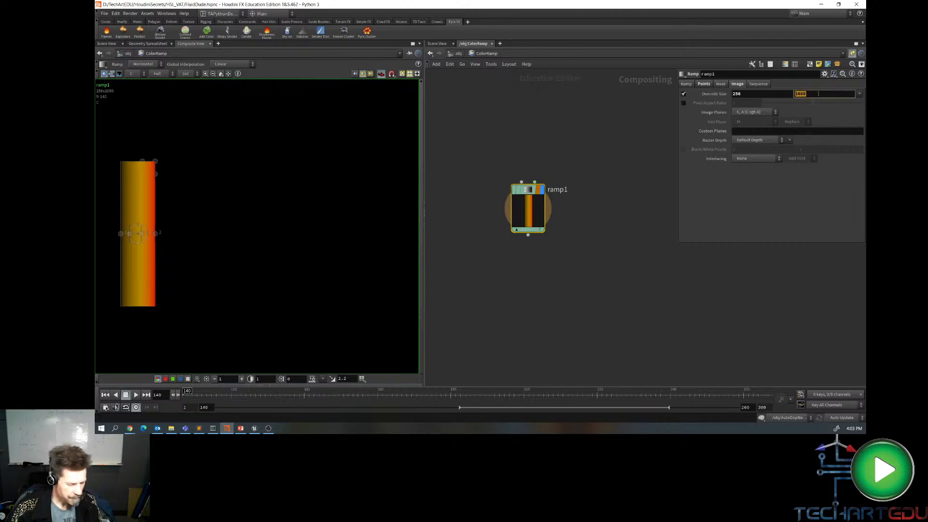
pyautogui.write('4')
pyautogui.press('Return')
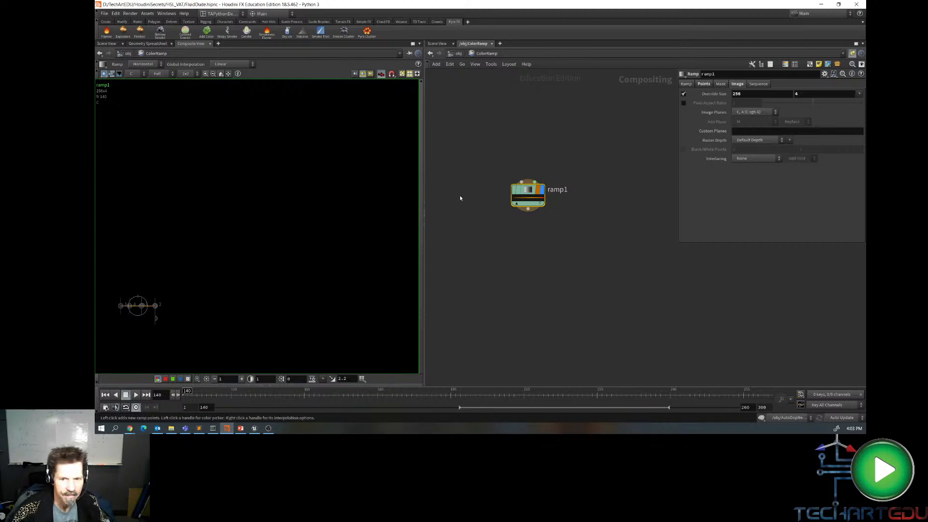
# - Add a ROP File Output node fed by the ramp's output and set its end frame to 1
pyautogui.moveTo(528, 209); pyautogui.dragTo(541, 246)
pyautogui.press('Tab')
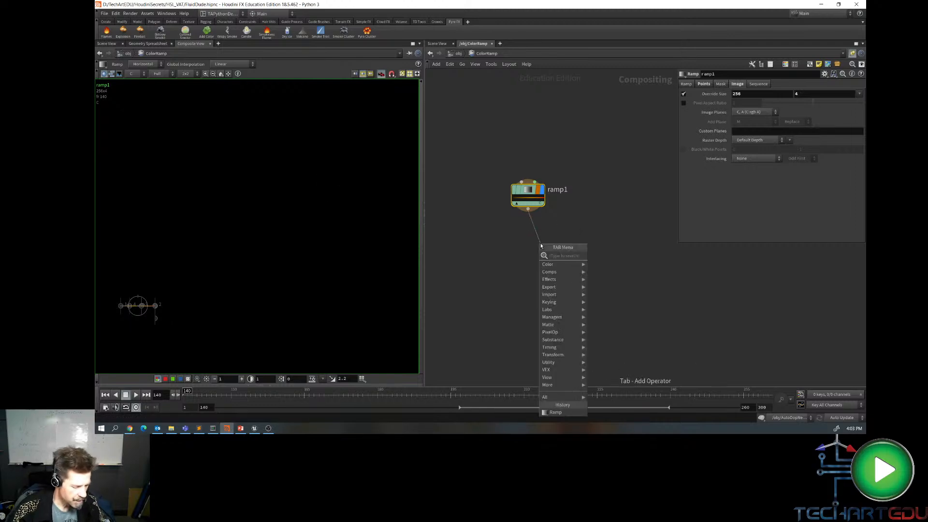
pyautogui.write('out')
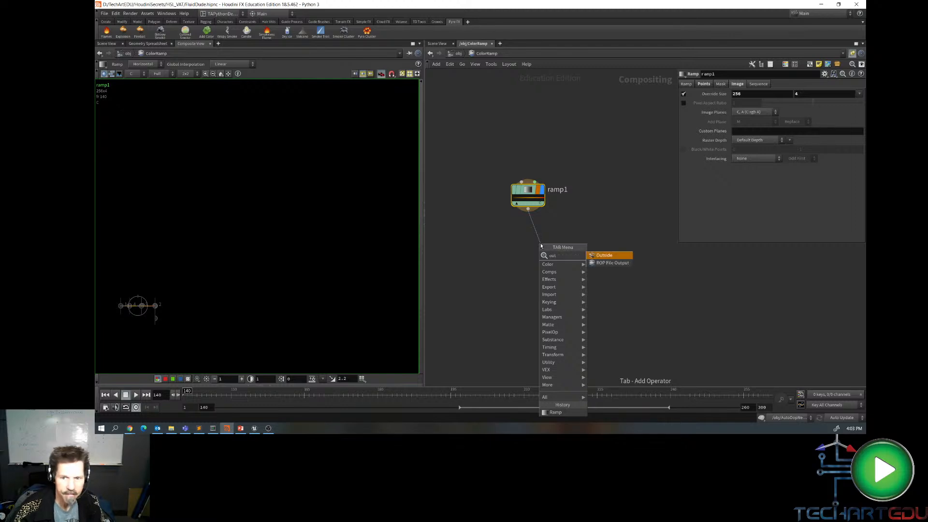
pyautogui.click(610, 263)
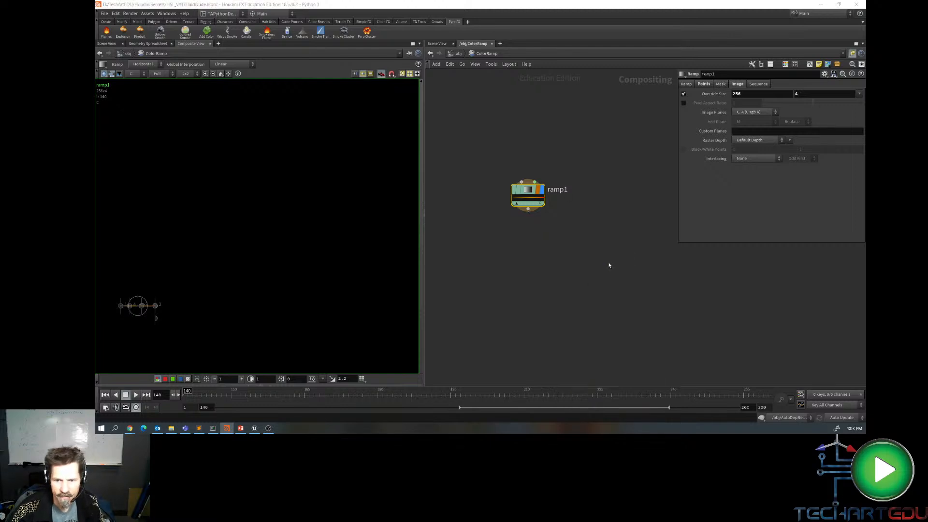
pyautogui.click(524, 250)
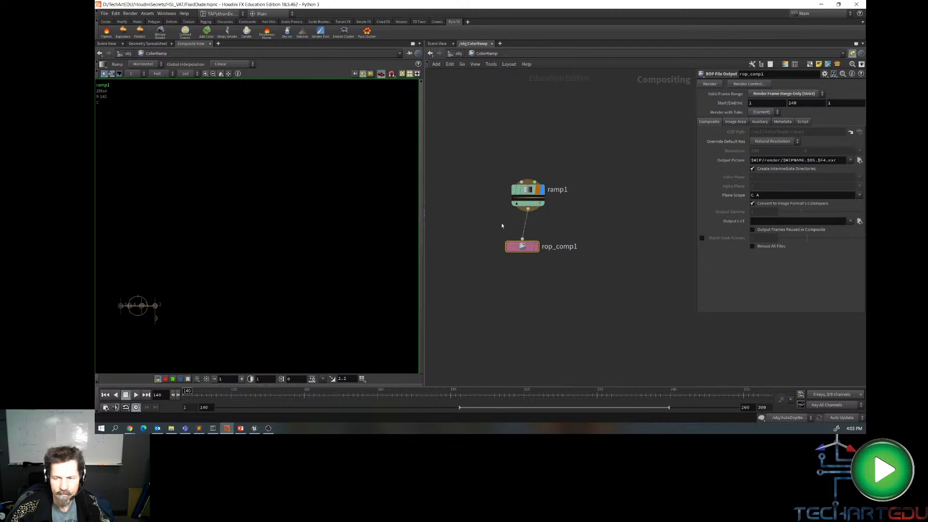
pyautogui.doubleClick(803, 103)
pyautogui.write('1')
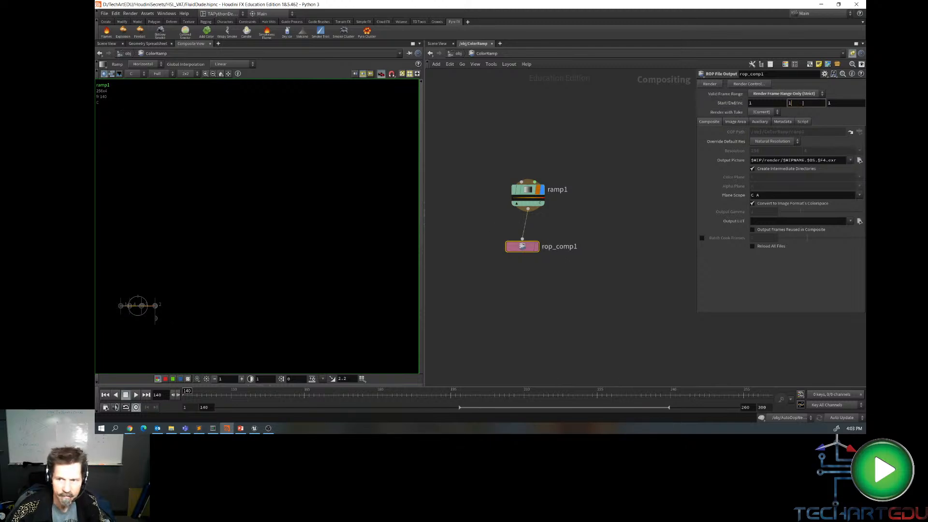
# - Set the ROP File Output's output picture to the existing colorRamp.jpg in $JOB/tex
pyautogui.click(858, 160)
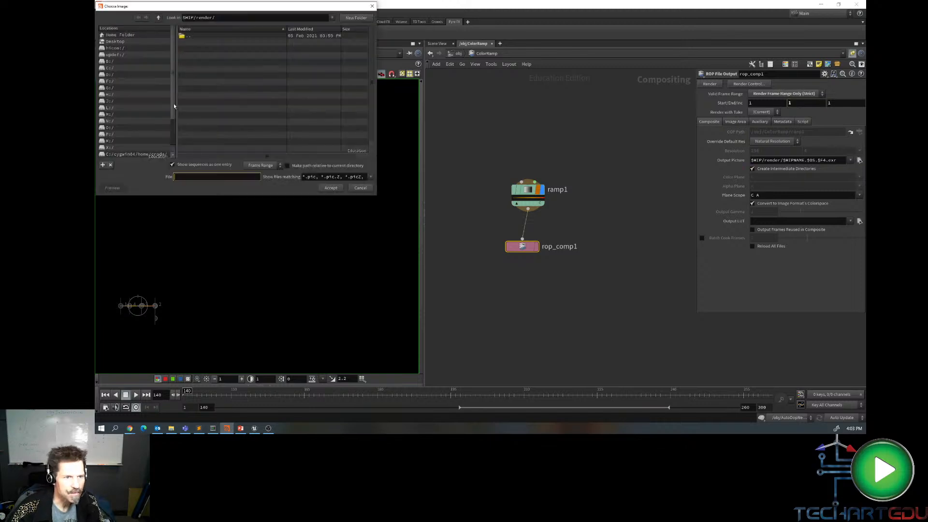
pyautogui.moveTo(173, 103); pyautogui.dragTo(172, 146)
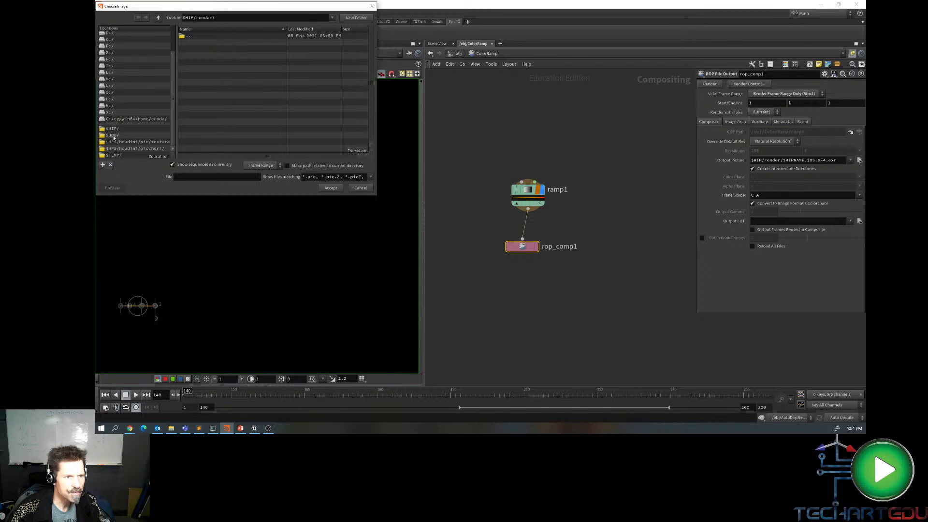
pyautogui.click(112, 135)
pyautogui.doubleClick(190, 136)
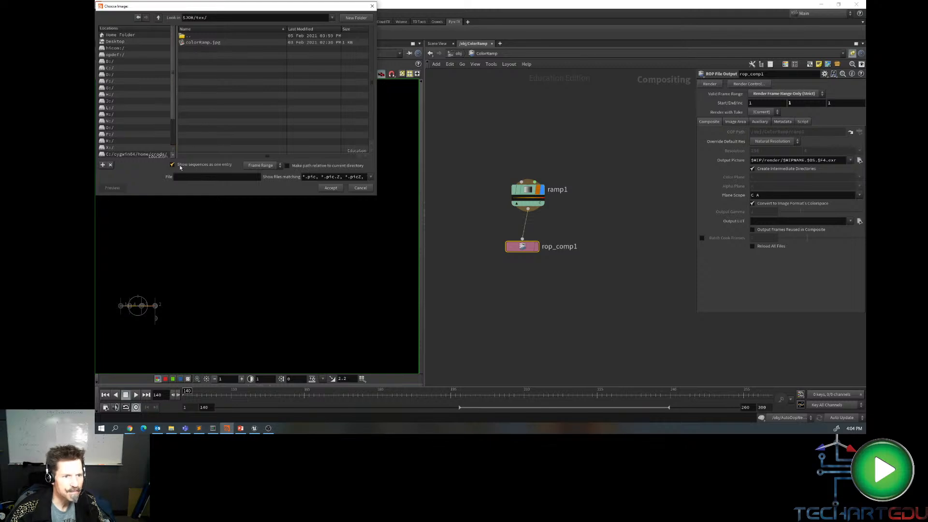
pyautogui.click(196, 44)
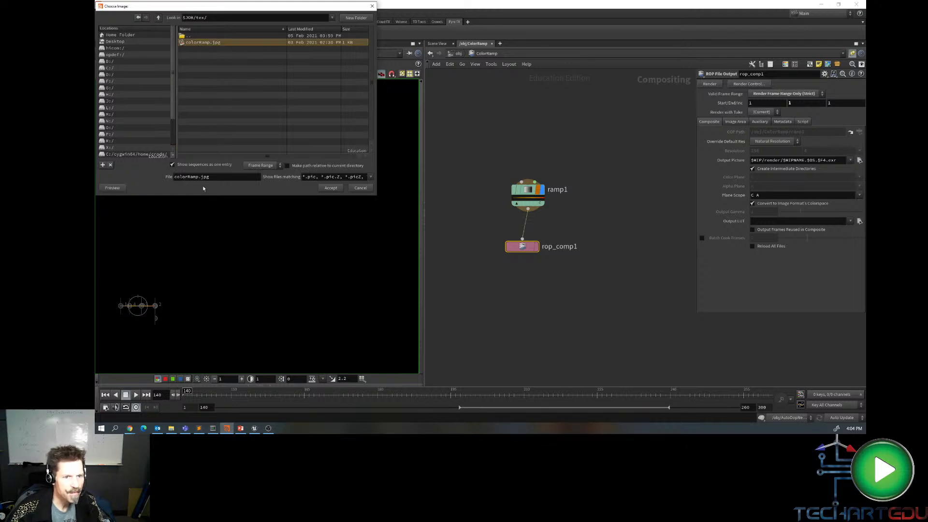
pyautogui.click(327, 188)
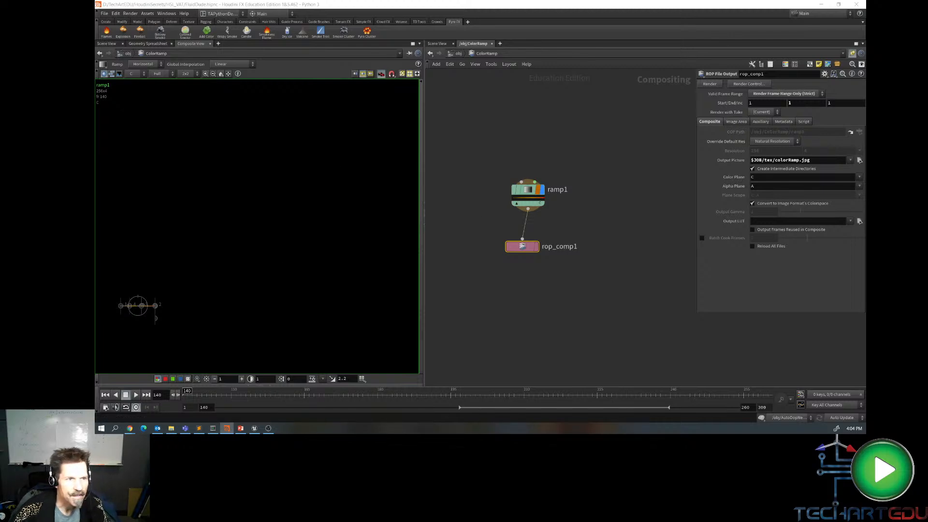
# - Save the Houdini scene and render the ramp image from the ROP File Output node
pyautogui.click(104, 13)
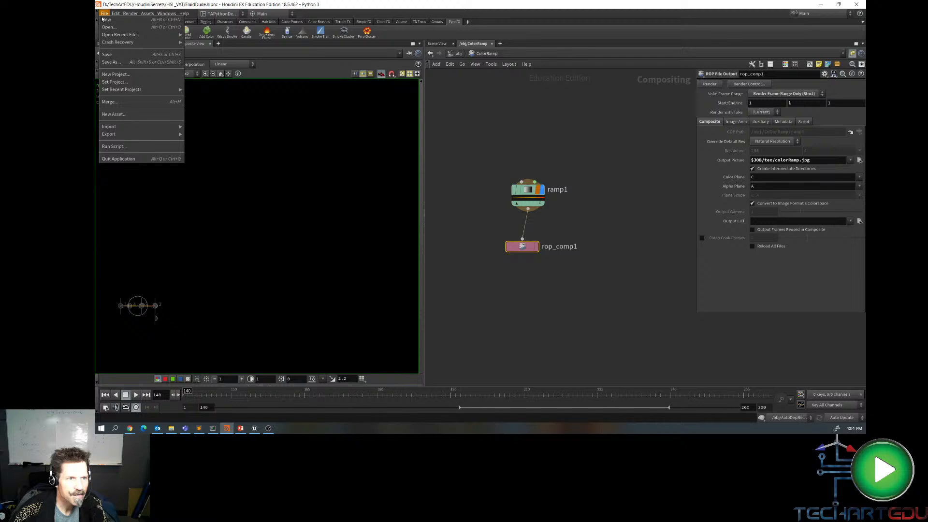
pyautogui.click(112, 58)
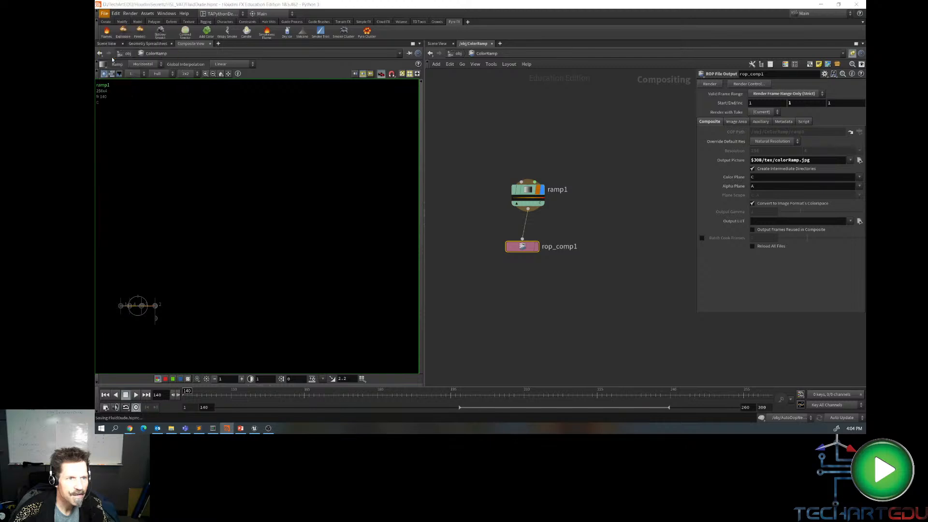
pyautogui.click(709, 84)
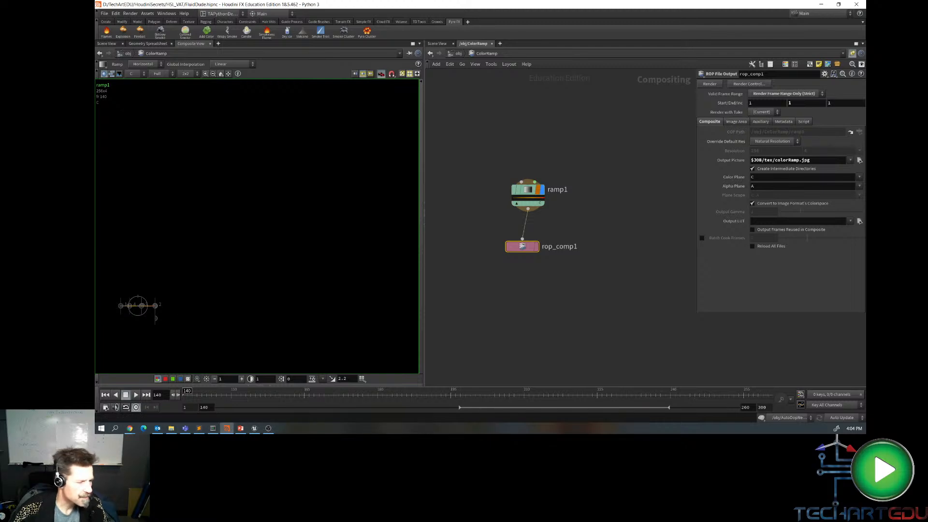
# - Switch to Unreal Editor and import colorRamp.jpg from the HSL_VAT/tex folder into Content/VAT/DudeFire
pyautogui.click(255, 429)
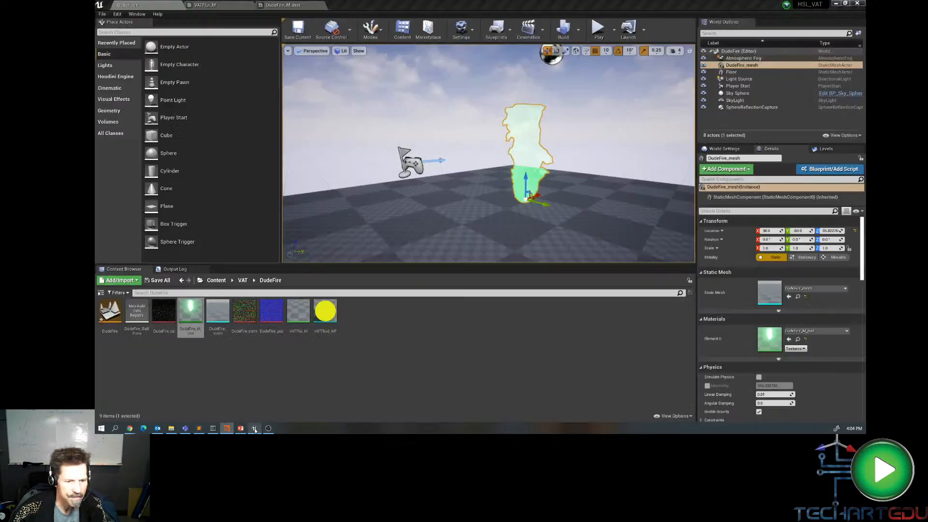
pyautogui.rightClick(349, 319)
pyautogui.moveTo(376, 312)
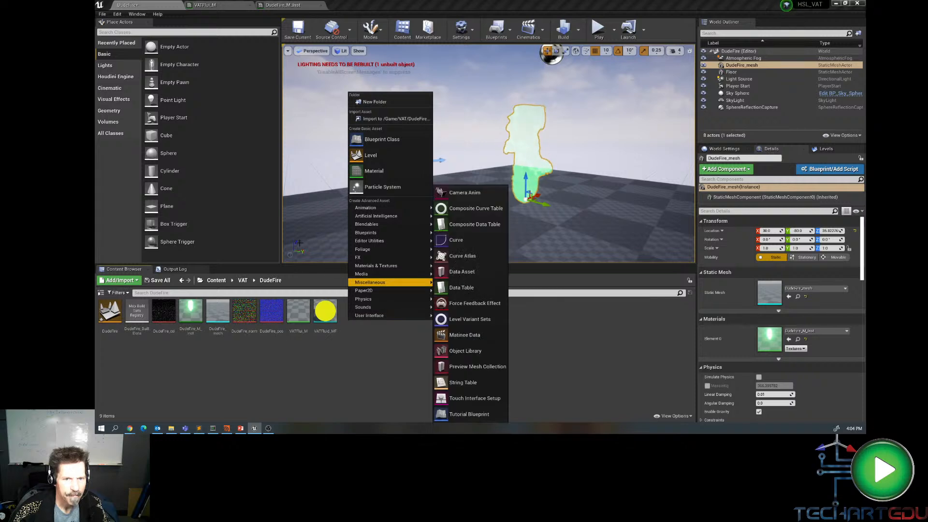
pyautogui.click(385, 120)
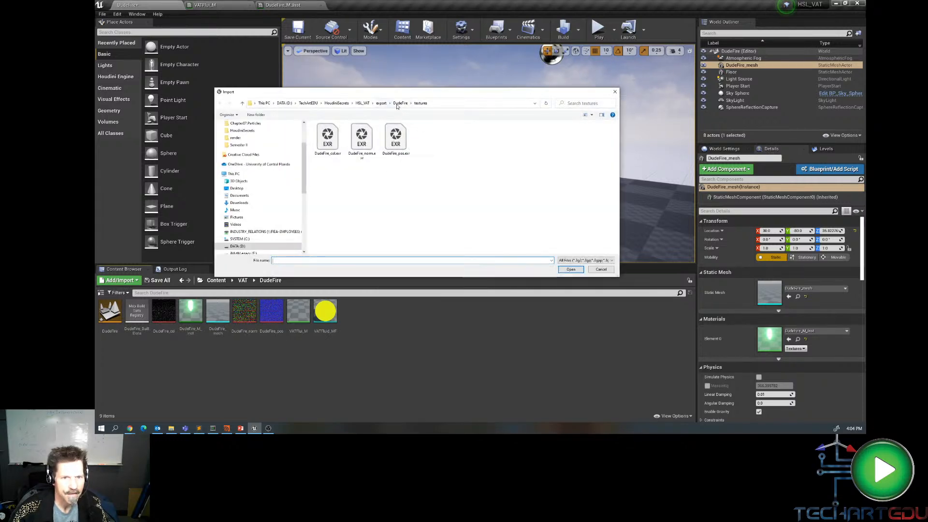
pyautogui.click(363, 103)
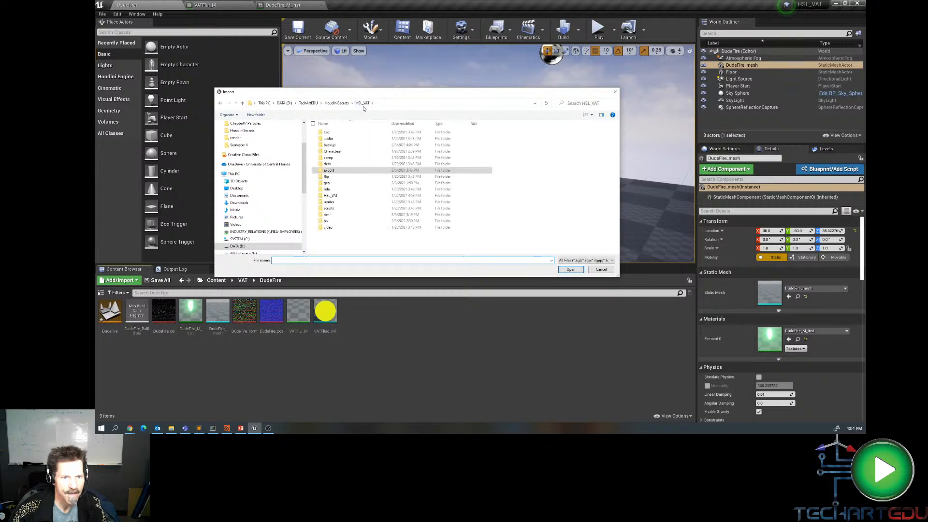
pyautogui.doubleClick(327, 221)
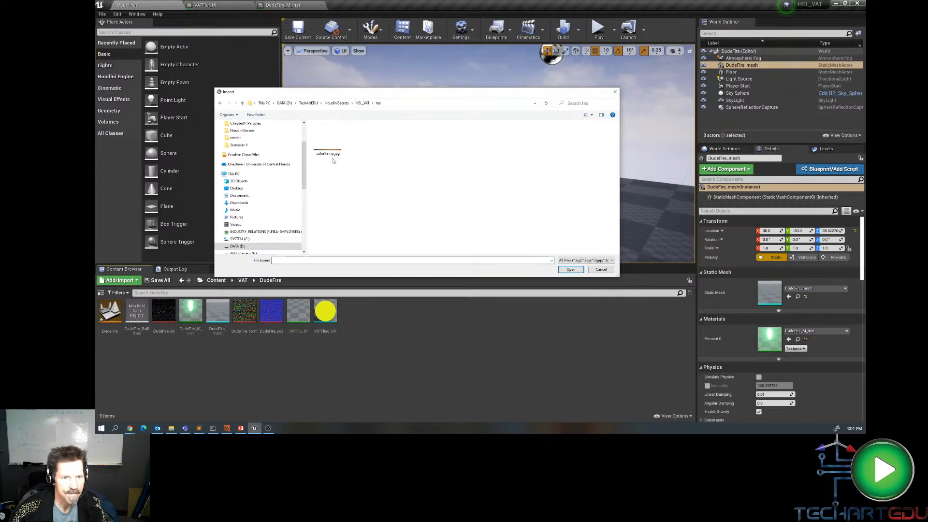
pyautogui.click(332, 154)
pyautogui.click(562, 270)
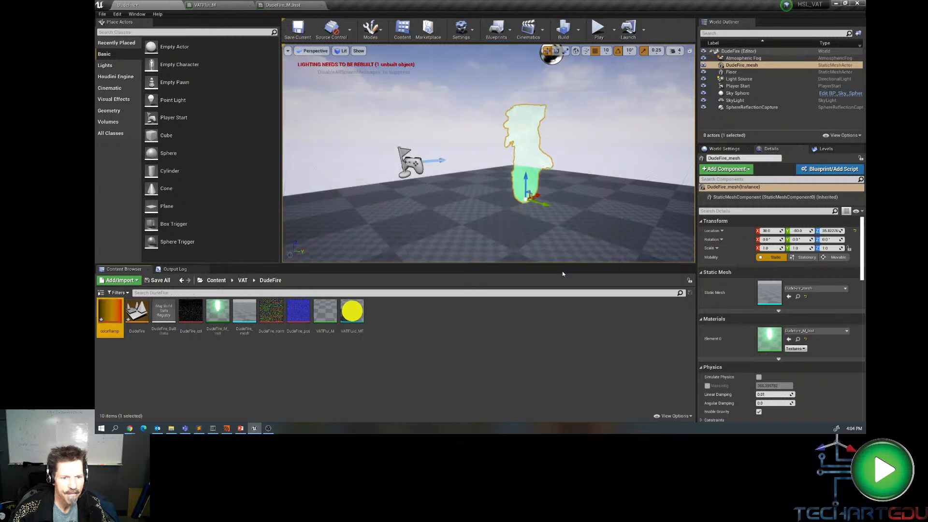
pyautogui.moveTo(118, 317)
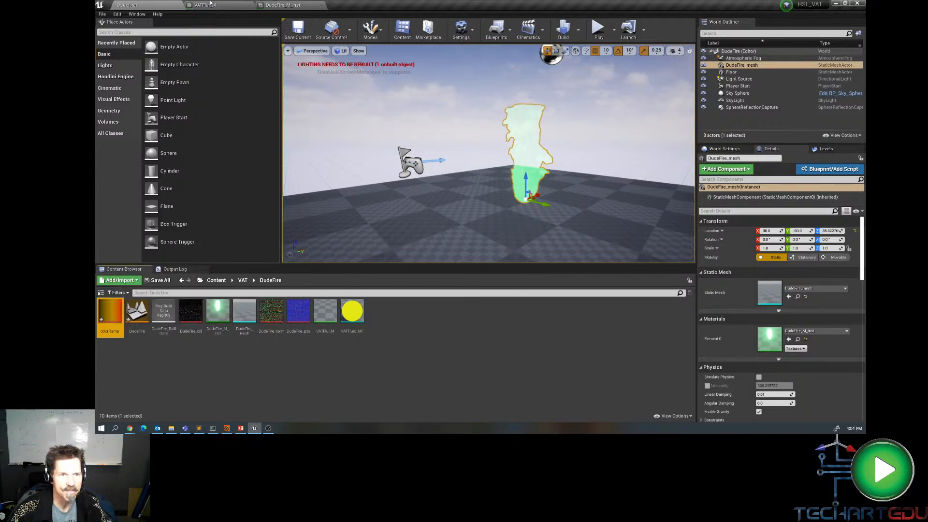
# - In the VAT fluid material graph, make room beside FlameColor and add a TextureCoordinate node with coordinate index 1
pyautogui.click(246, 6)
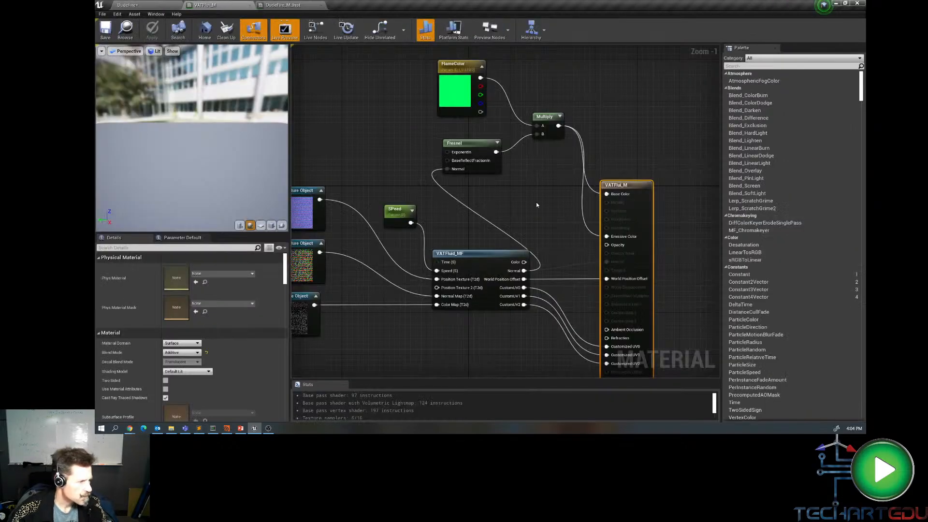
pyautogui.moveTo(537, 205); pyautogui.dragTo(546, 276, button='right')
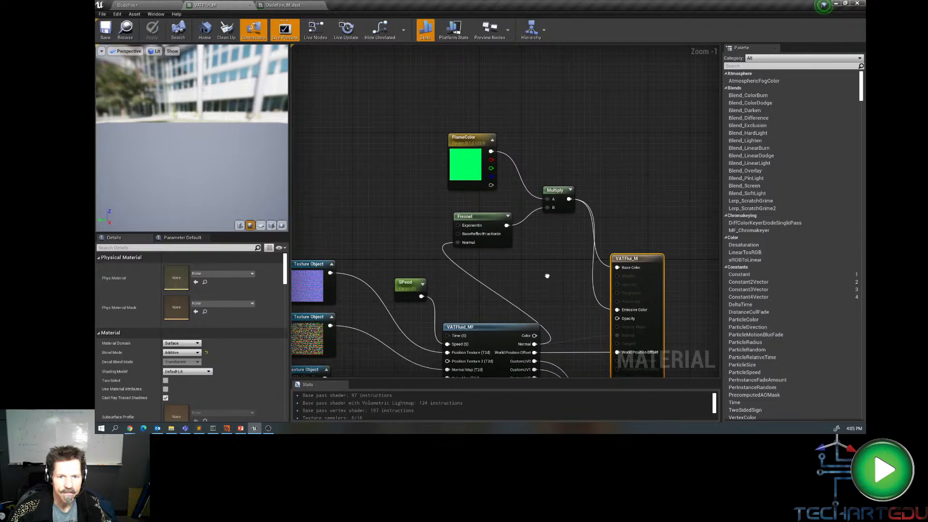
pyautogui.moveTo(476, 143); pyautogui.dragTo(491, 158)
pyautogui.rightClick(347, 128)
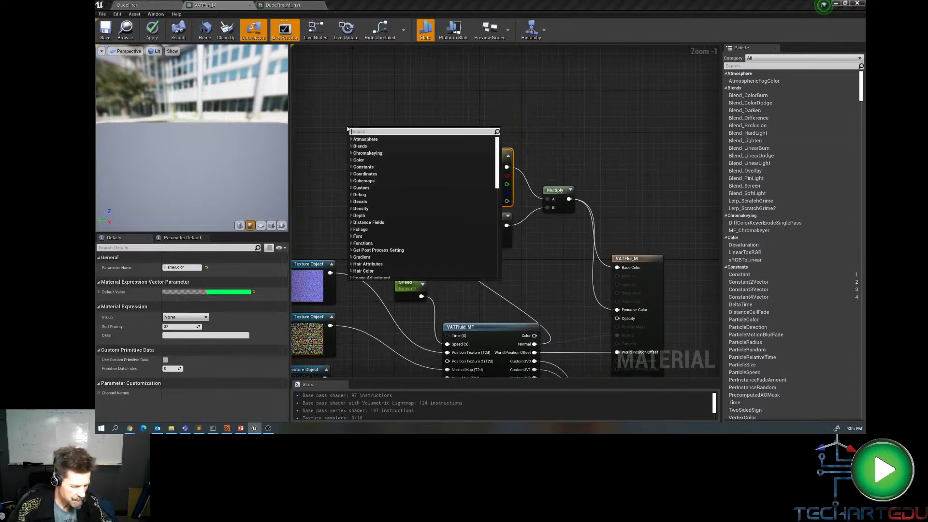
pyautogui.write('texcoor')
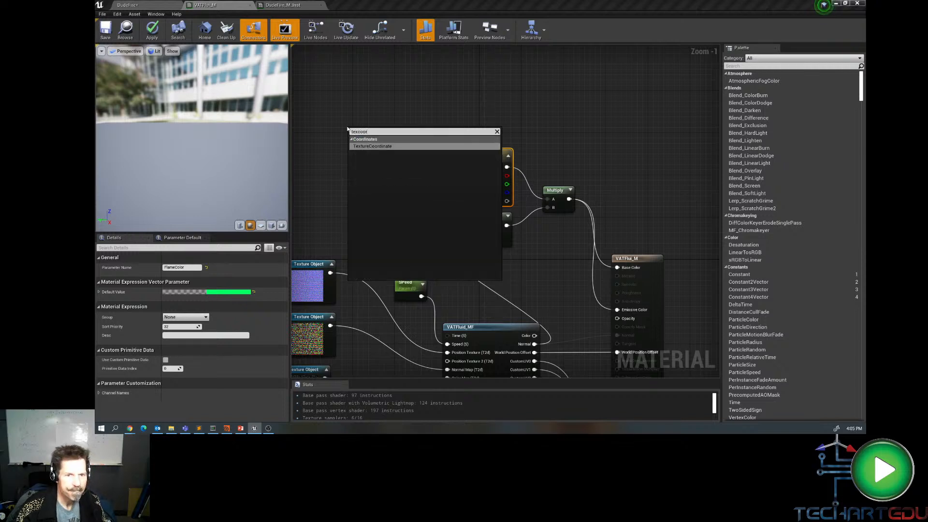
pyautogui.click(364, 146)
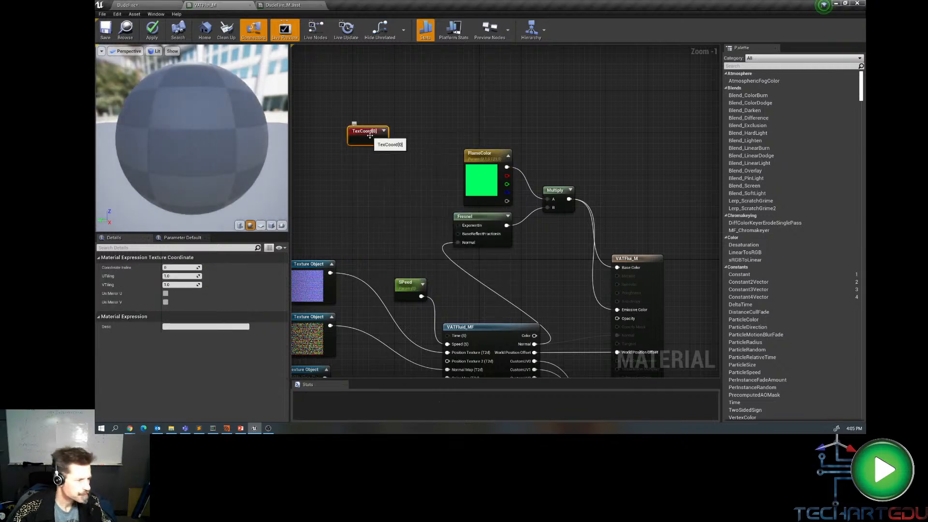
pyautogui.moveTo(370, 135); pyautogui.dragTo(334, 154)
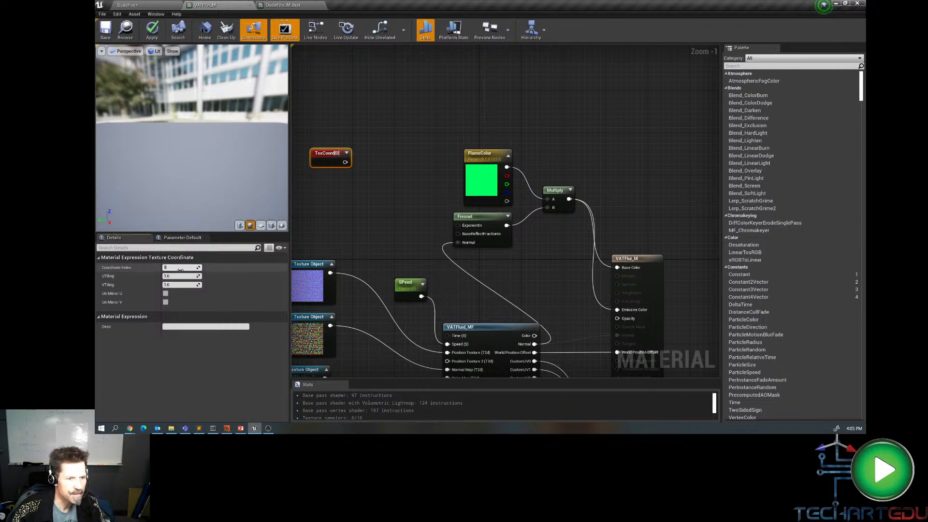
pyautogui.press('Return')
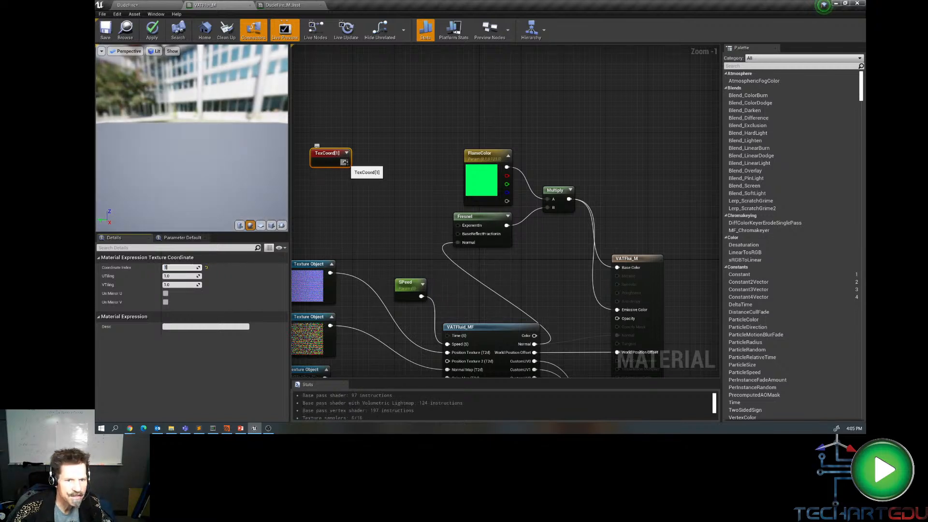
# - Feed the texture coordinate into a new ComponentMask node that passes only the R channel, and align it beside the coordinate node
pyautogui.moveTo(345, 163); pyautogui.dragTo(353, 187)
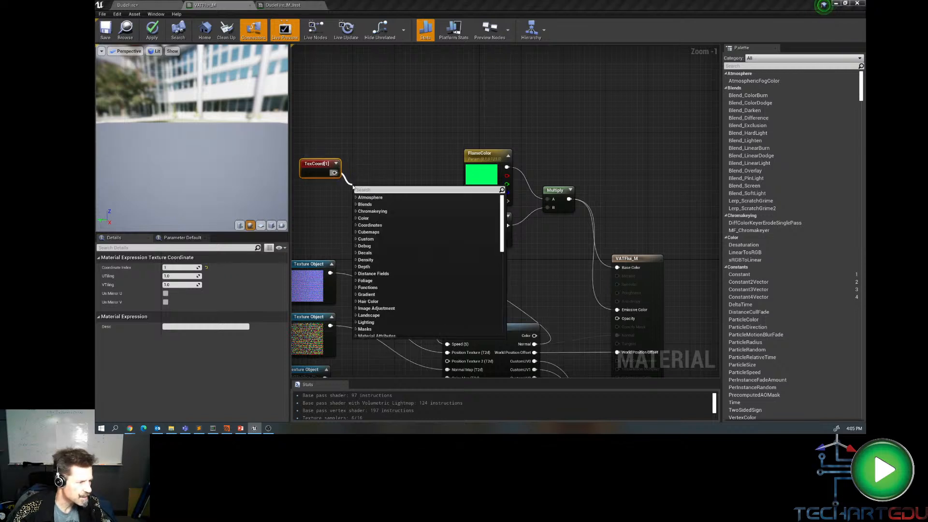
pyautogui.write('compo')
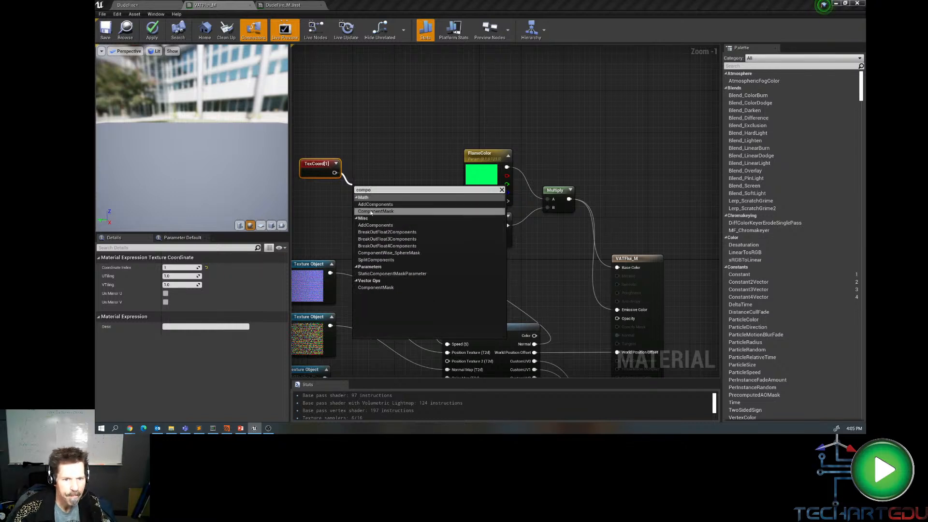
pyautogui.click(371, 211)
pyautogui.moveTo(373, 187); pyautogui.dragTo(382, 169)
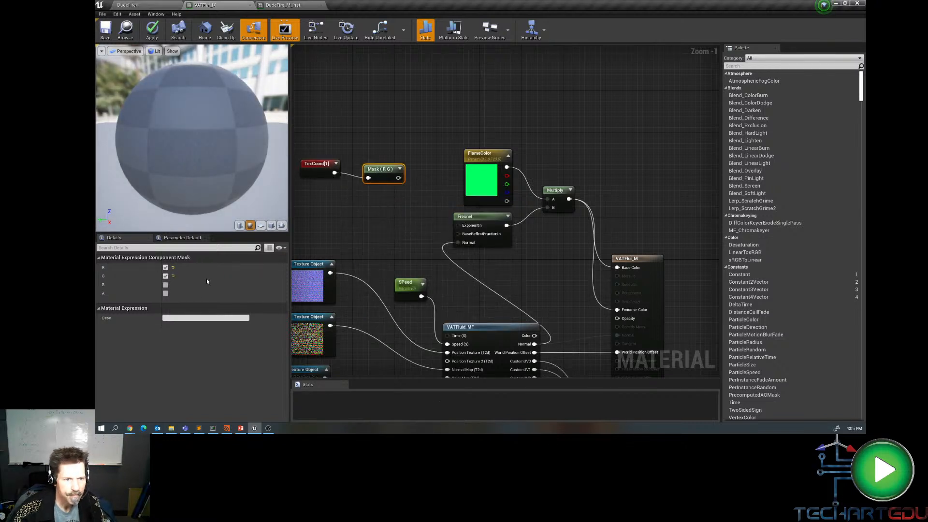
pyautogui.click(166, 277)
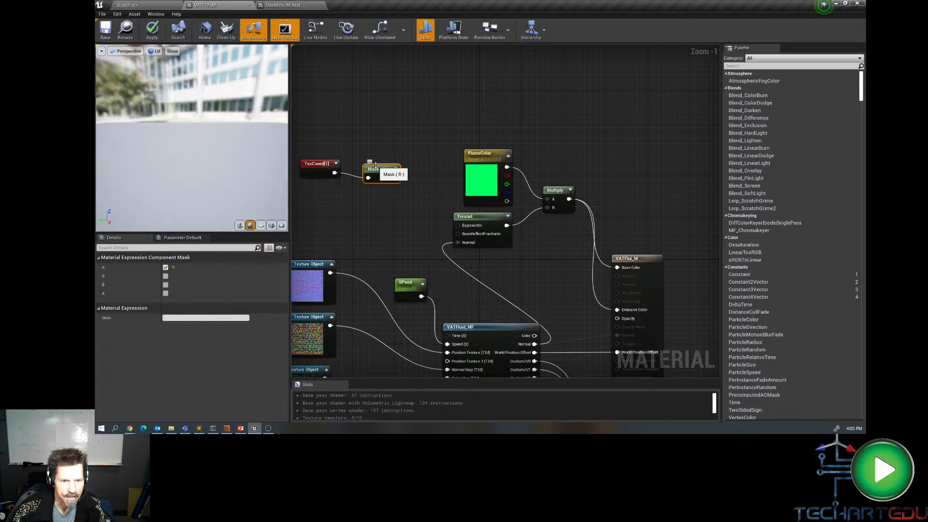
pyautogui.moveTo(376, 166); pyautogui.dragTo(368, 165)
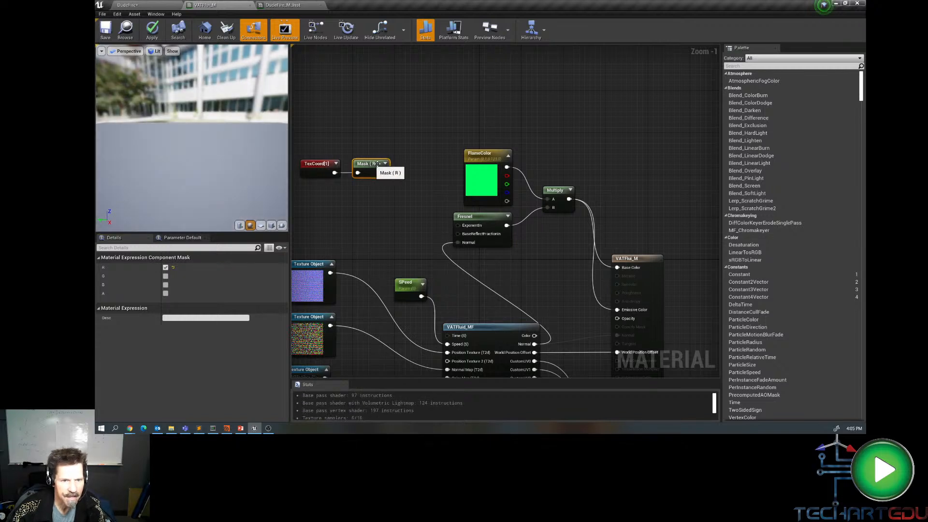
# - Add a Clamp node fed by the R mask's output
pyautogui.moveTo(397, 209); pyautogui.dragTo(411, 260, button='right')
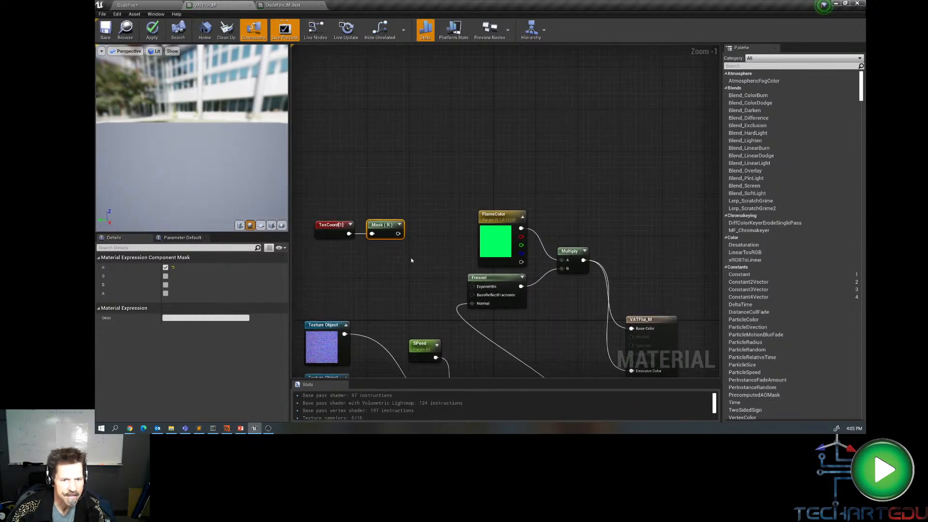
pyautogui.moveTo(398, 233); pyautogui.dragTo(431, 225)
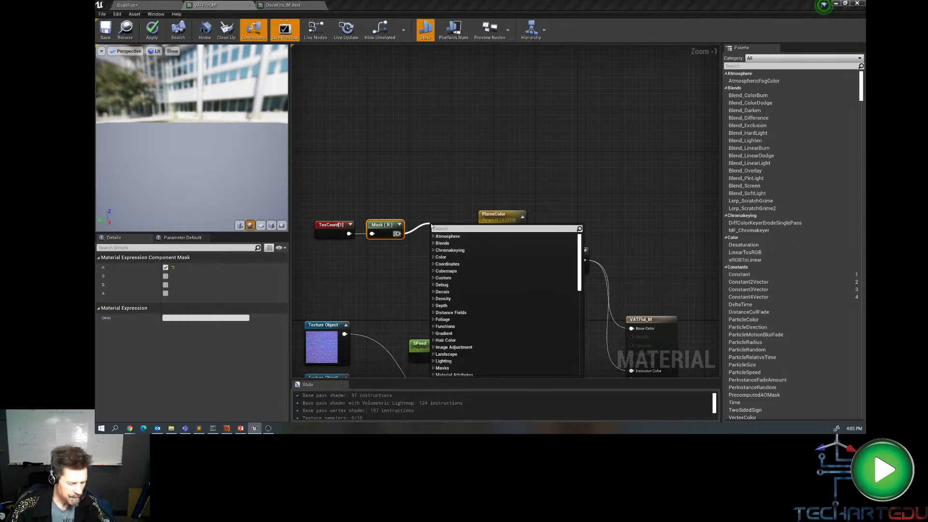
pyautogui.write('clamp')
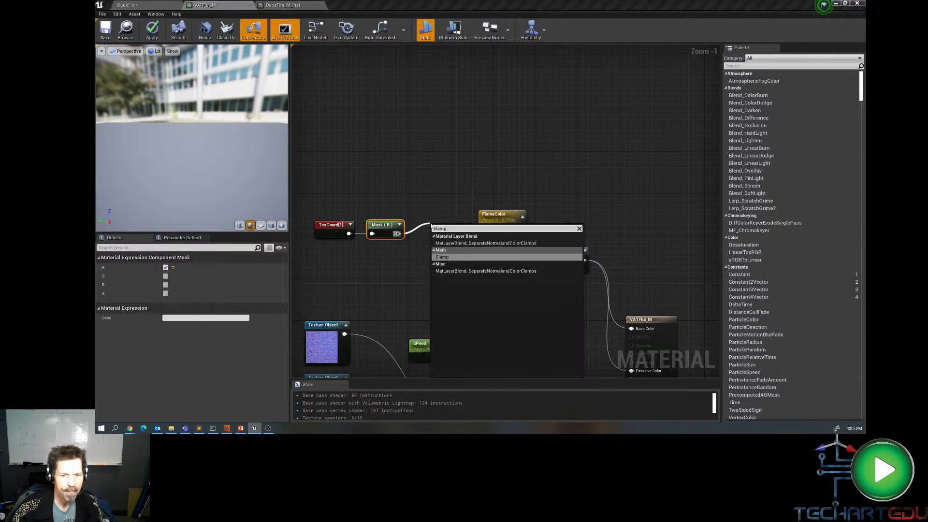
pyautogui.press('Return')
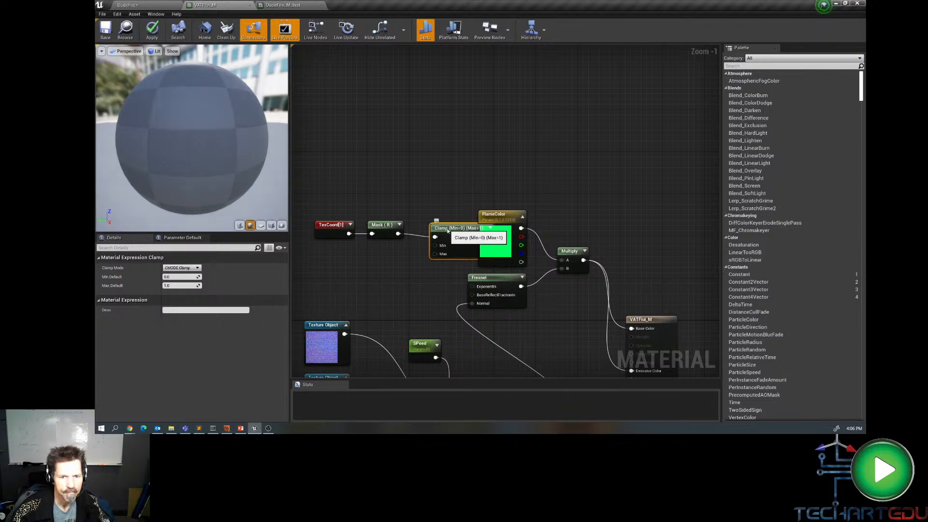
# - Move the TexCoord, Mask and Clamp nodes together away from FlameColor to leave space before it
pyautogui.moveTo(315, 196); pyautogui.dragTo(345, 199, button='right')
pyautogui.click(345, 200)
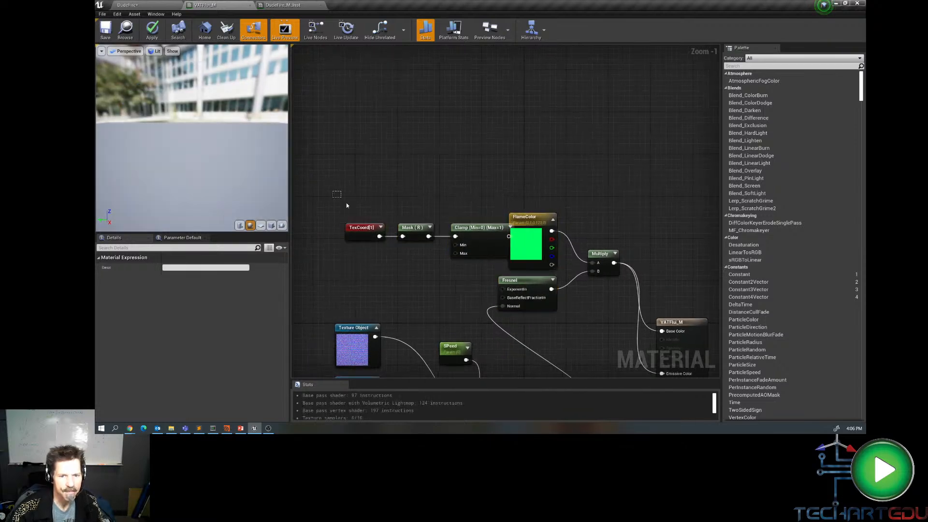
pyautogui.moveTo(333, 192); pyautogui.dragTo(461, 265)
pyautogui.moveTo(466, 229); pyautogui.dragTo(385, 213)
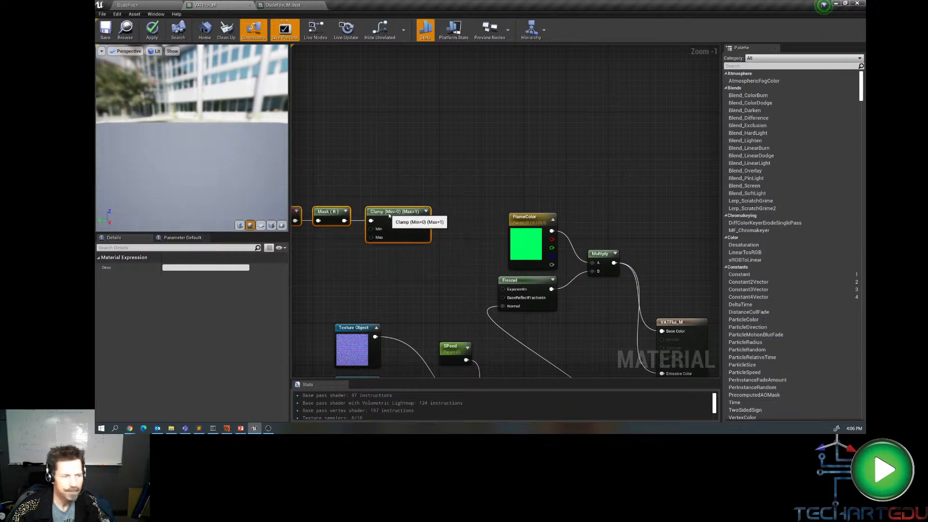
pyautogui.hotkey('alt', 'Tab')
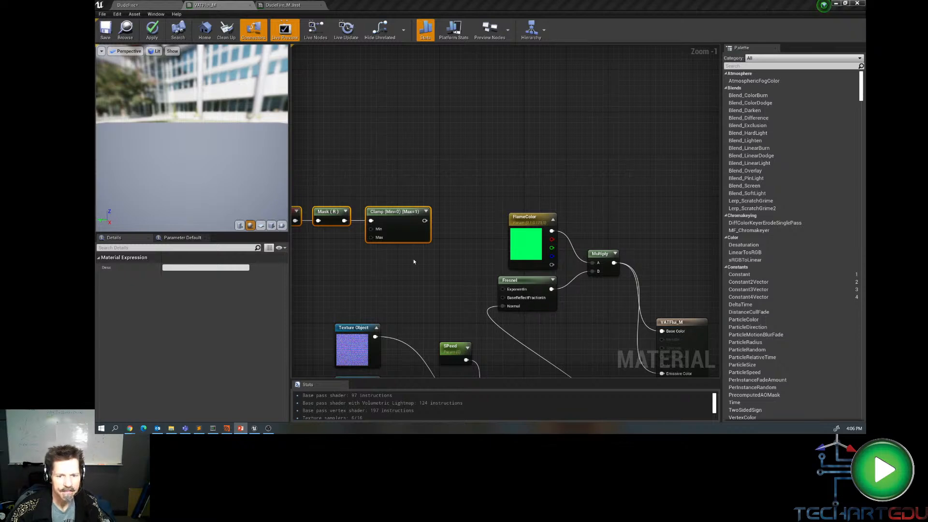
pyautogui.moveTo(414, 261); pyautogui.dragTo(438, 289, button='right')
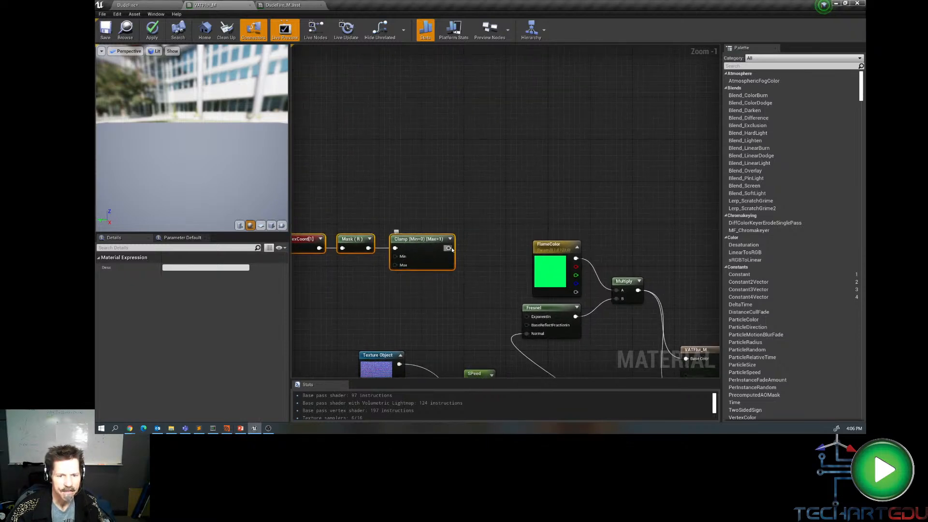
# - Feed the Clamp output into a new TextureSampleParameter2D named ColorRamp and check which texture it uses
pyautogui.moveTo(449, 248); pyautogui.dragTo(473, 231)
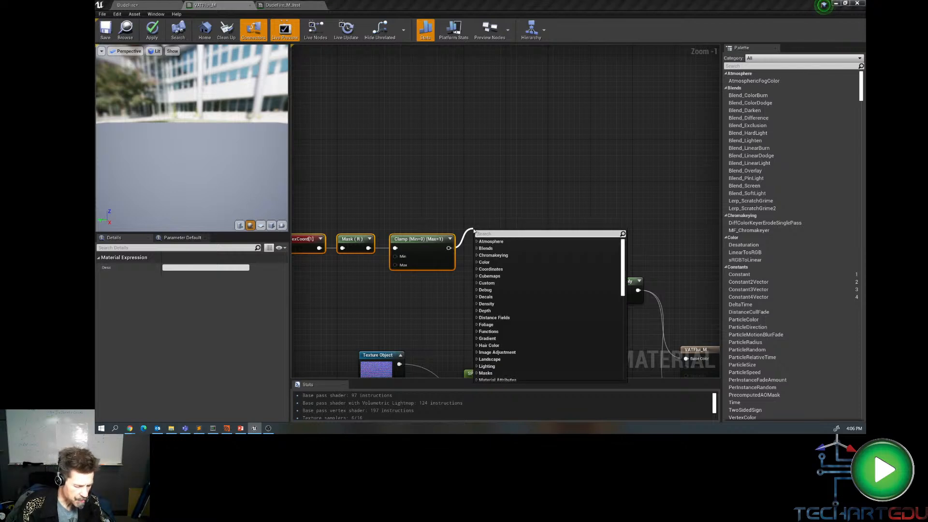
pyautogui.write('texture')
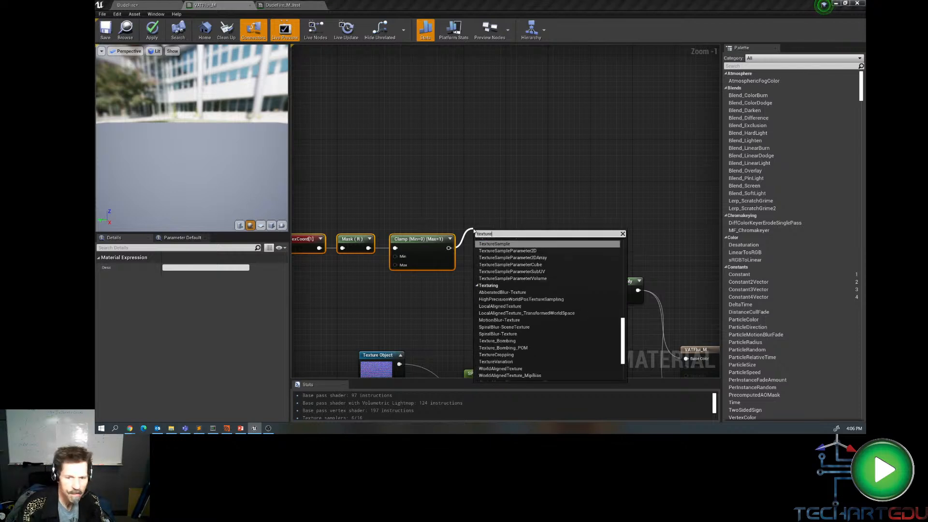
pyautogui.click(508, 251)
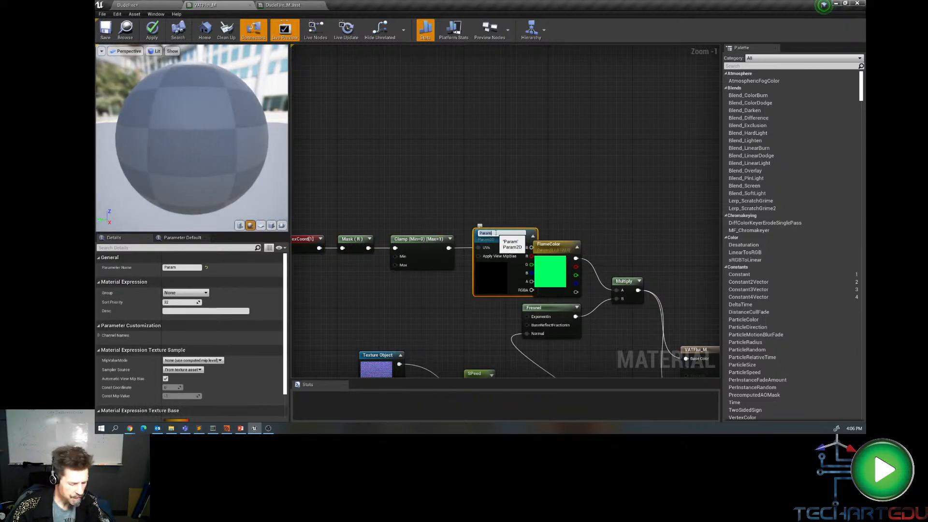
pyautogui.write('ColorRa')
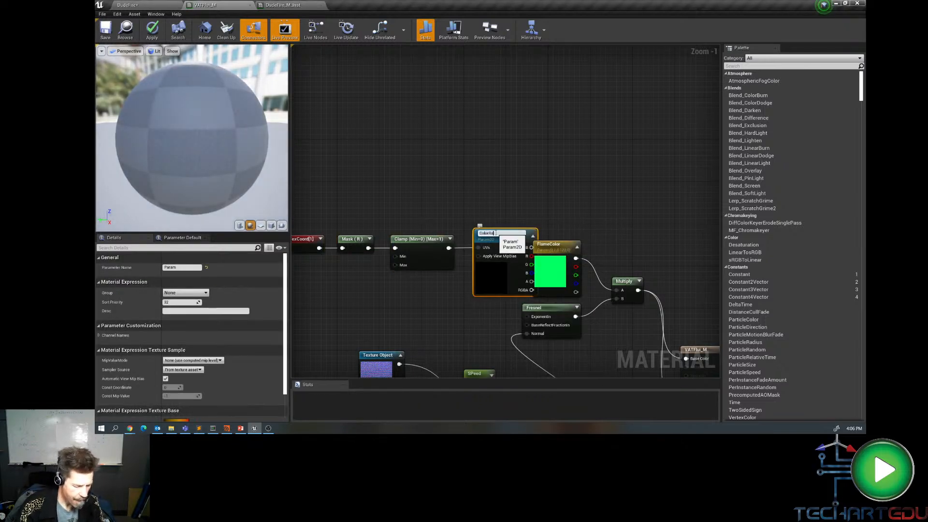
pyautogui.write('mp')
pyautogui.press('Return')
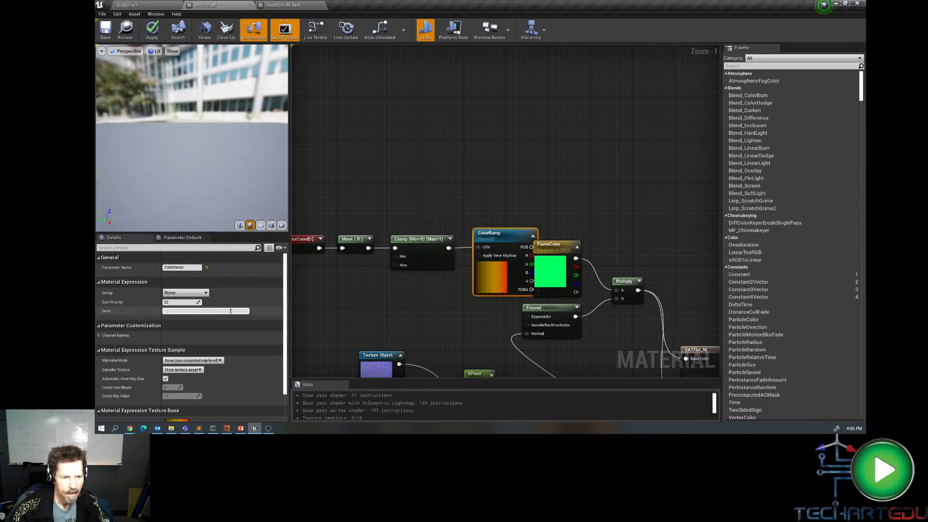
pyautogui.click(518, 238)
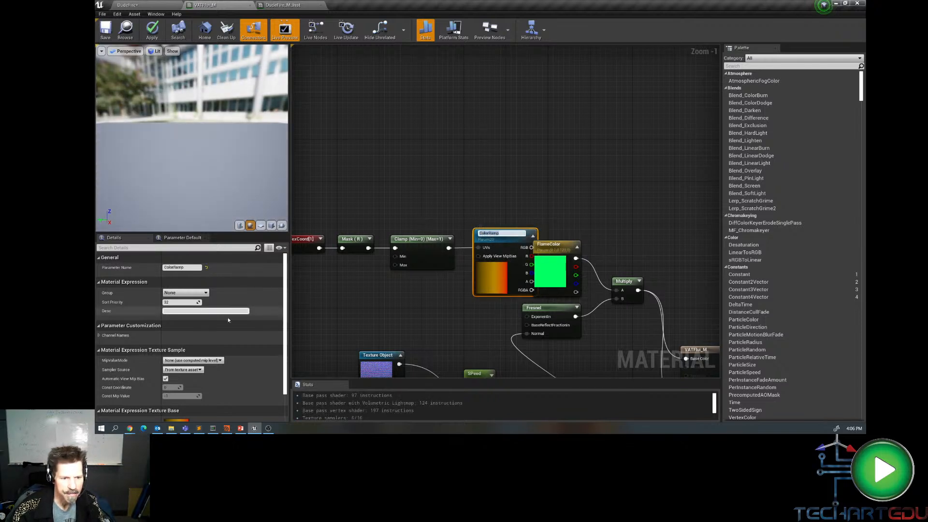
pyautogui.moveTo(286, 293); pyautogui.dragTo(285, 331)
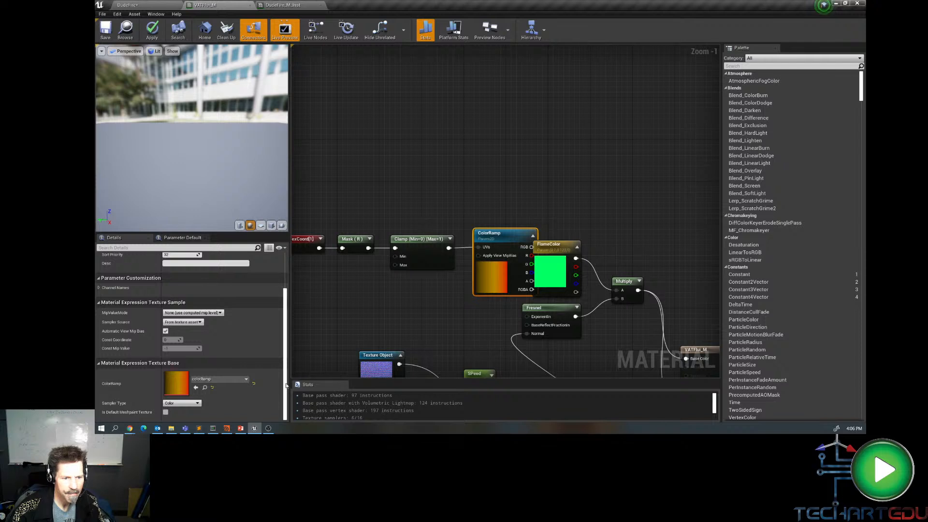
# - Move the TexCoord, Mask, Clamp and ColorRamp nodes together closer to FlameColor
pyautogui.moveTo(506, 207); pyautogui.dragTo(549, 190, button='right')
pyautogui.moveTo(324, 202); pyautogui.dragTo(517, 209)
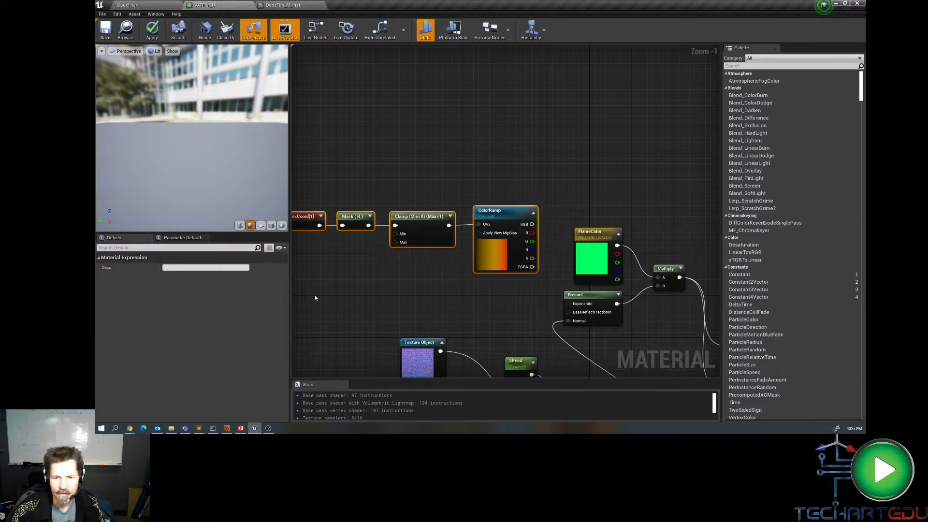
pyautogui.moveTo(511, 221); pyautogui.dragTo(532, 217)
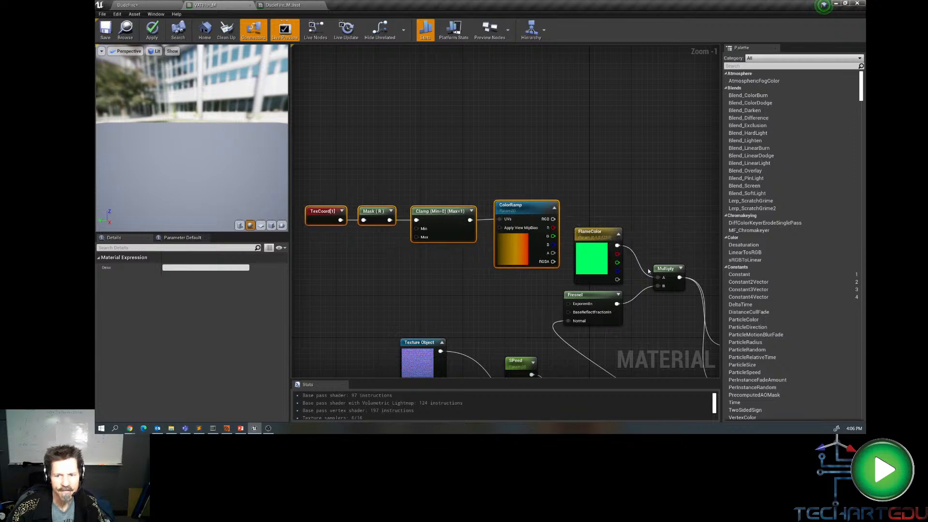
# - Move FlameColor out of the way, connect ColorRamp's RGB output to Multiply's A input, and save the material
pyautogui.moveTo(607, 234); pyautogui.dragTo(601, 139)
pyautogui.moveTo(552, 219); pyautogui.dragTo(664, 278)
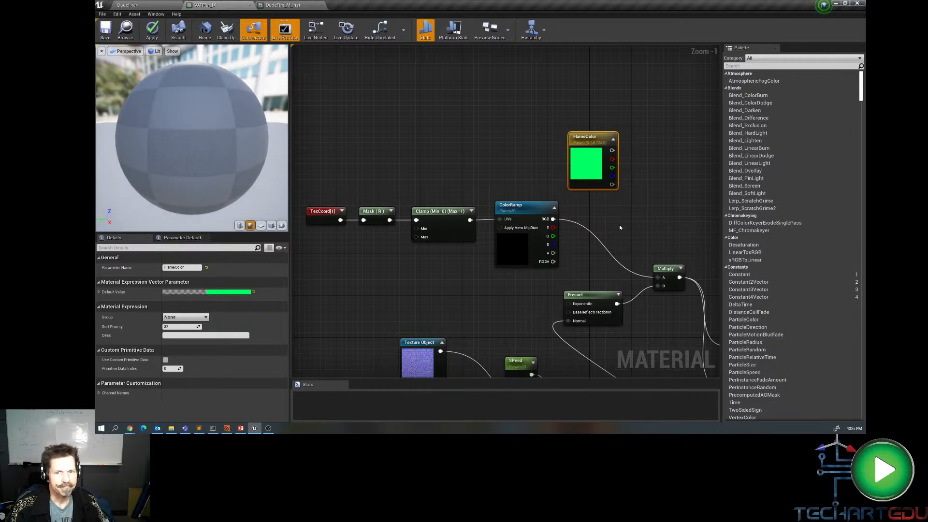
pyautogui.click(105, 28)
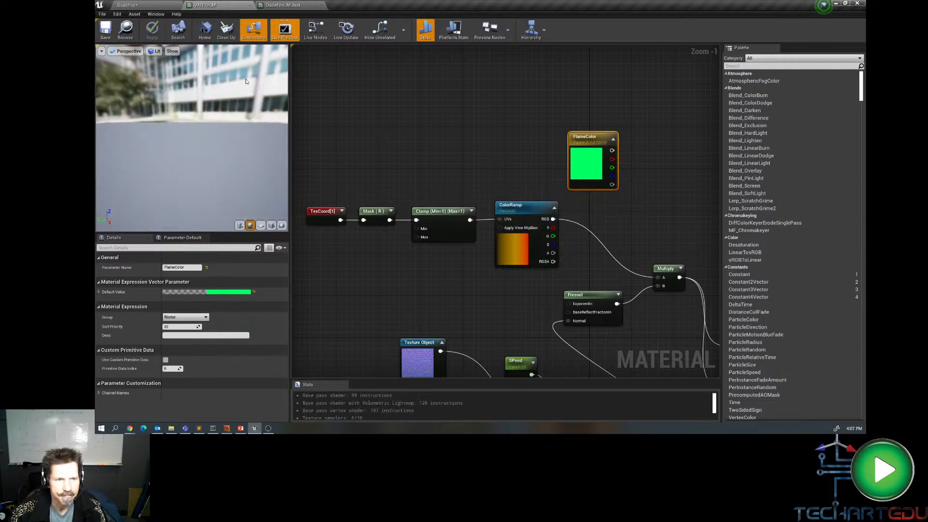
# - Play the DudeFire level, walk the character around to view the recolored flame, and stop the session
pyautogui.click(140, 5)
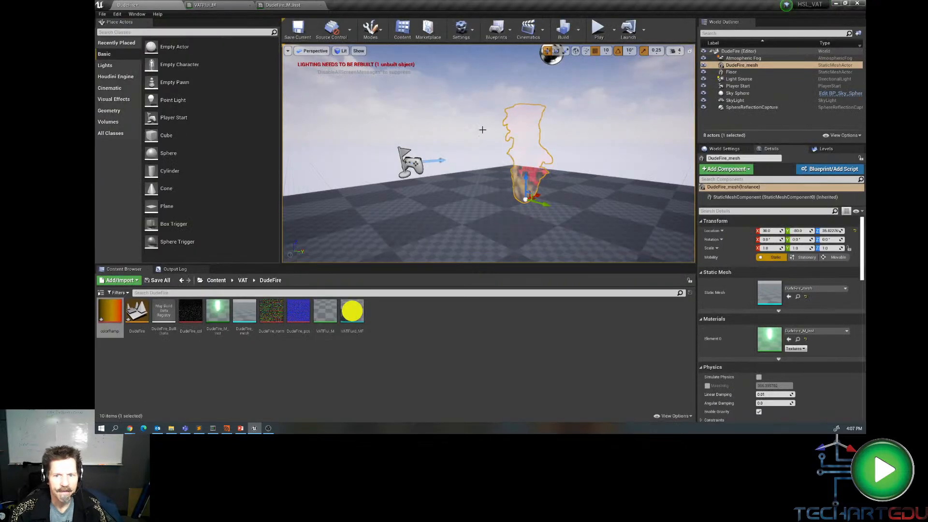
pyautogui.moveTo(482, 184)
pyautogui.mouseDown(button='right')
pyautogui.moveTo(527, 174)
pyautogui.moveTo(488, 171)
pyautogui.mouseUp(button='right')
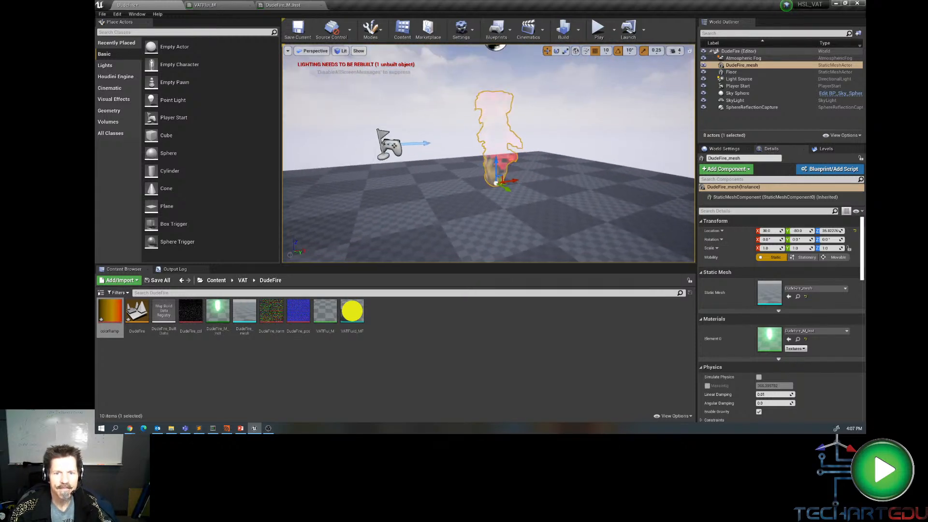
pyautogui.click(598, 29)
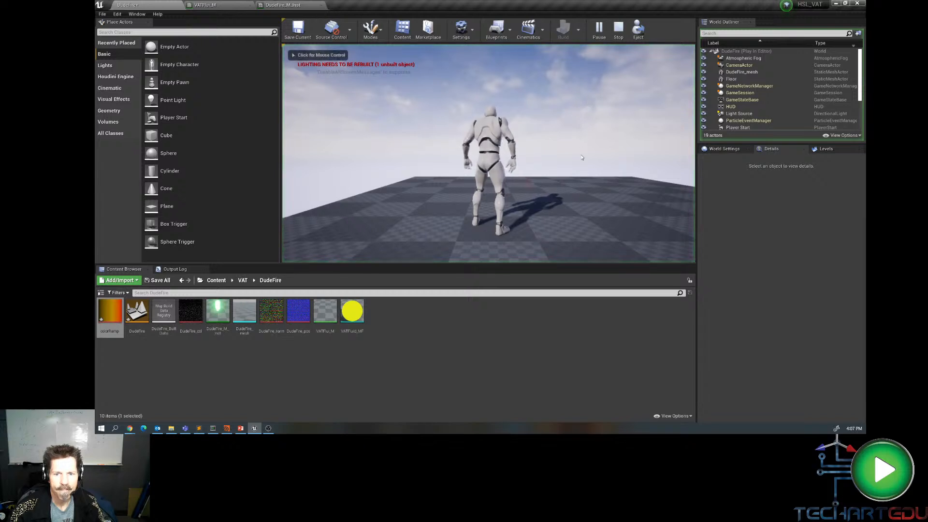
pyautogui.press('w')
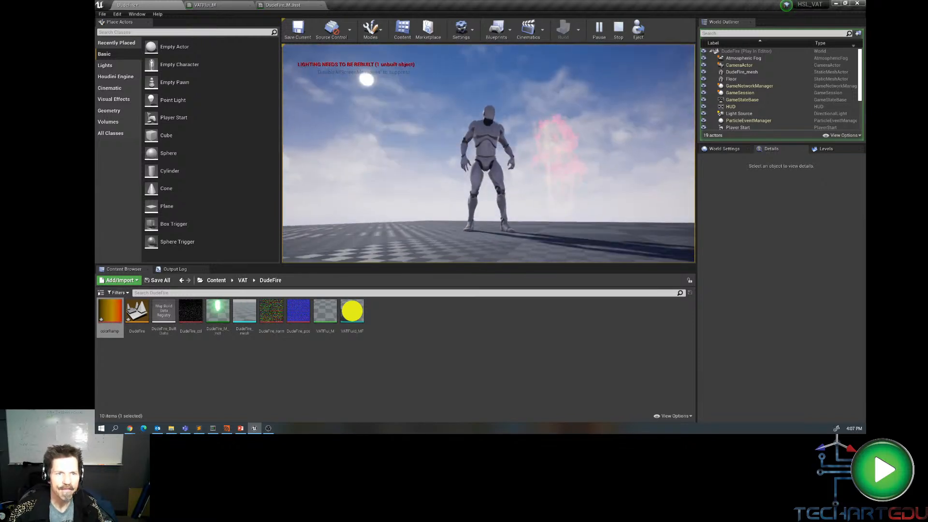
pyautogui.press('Escape')
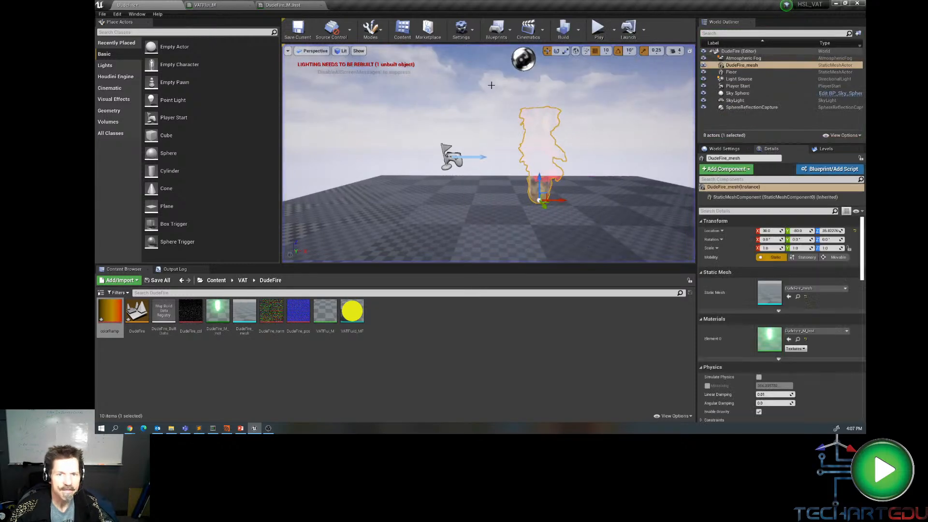
# - Try the Translucent blend mode on the VAT fluid material, save it, and inspect the flame in the level
pyautogui.click(228, 5)
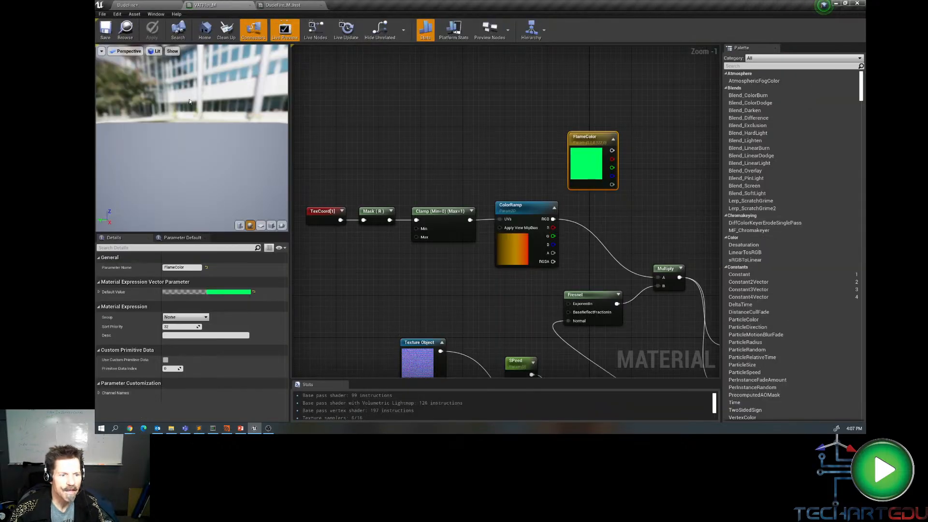
pyautogui.moveTo(472, 146); pyautogui.dragTo(469, 144, button='right')
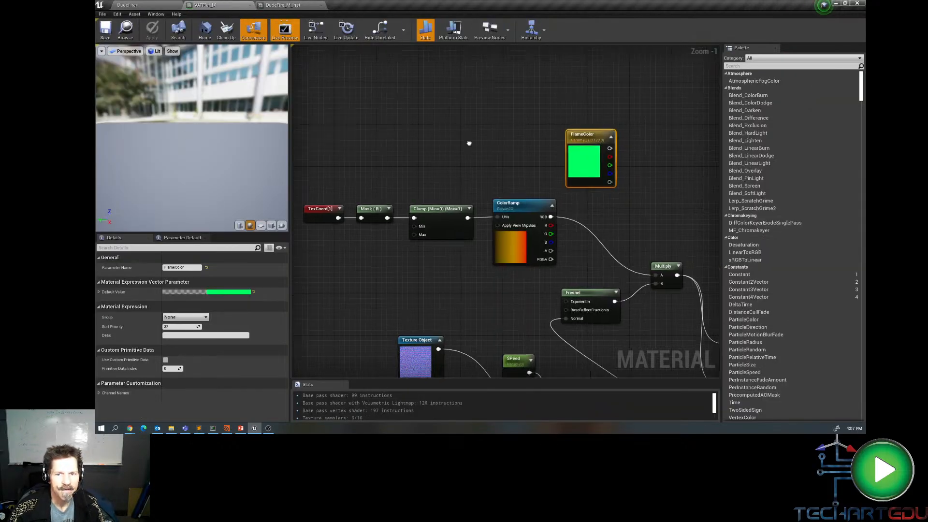
pyautogui.rightClick(324, 121)
pyautogui.click(582, 142)
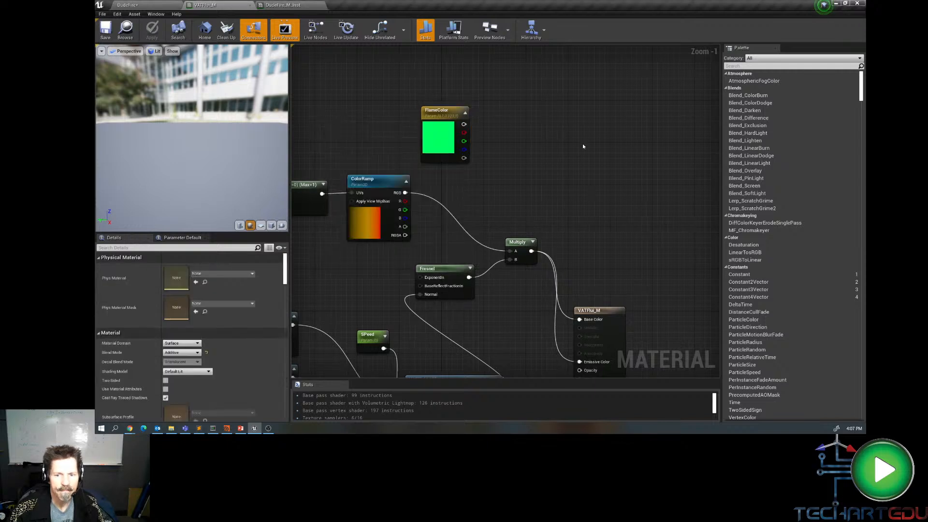
pyautogui.moveTo(583, 146); pyautogui.dragTo(504, 92, button='right')
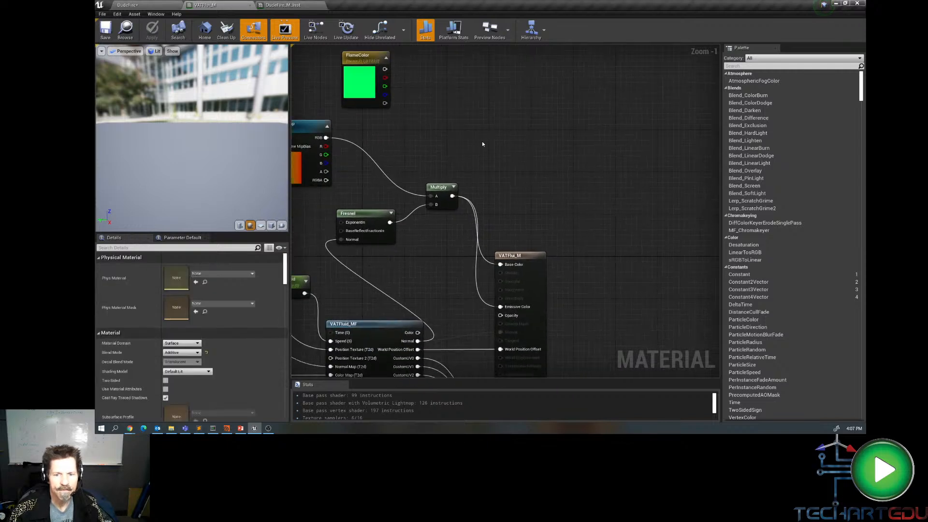
pyautogui.click(531, 257)
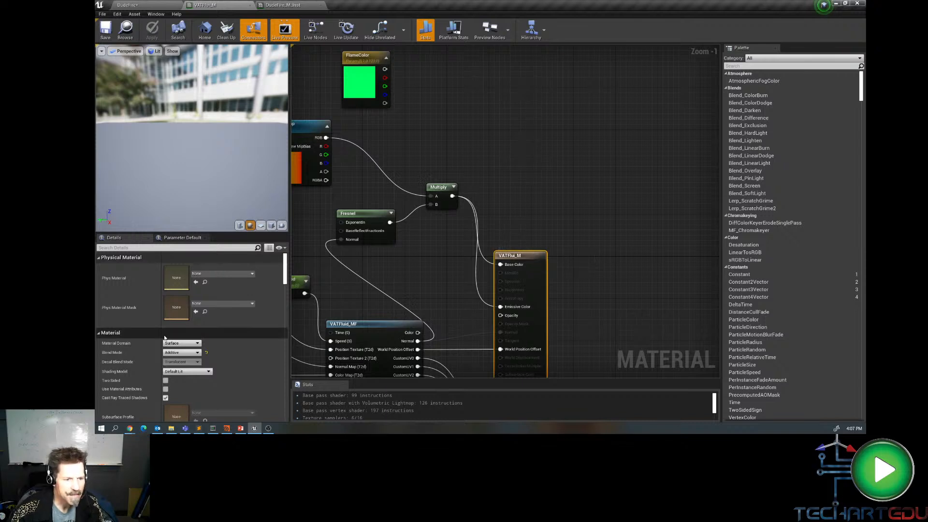
pyautogui.click(180, 352)
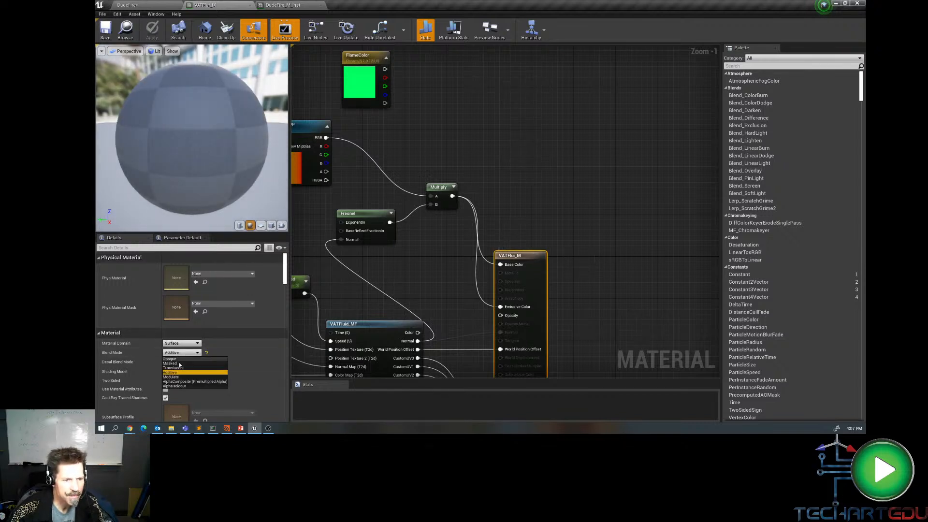
pyautogui.click(173, 368)
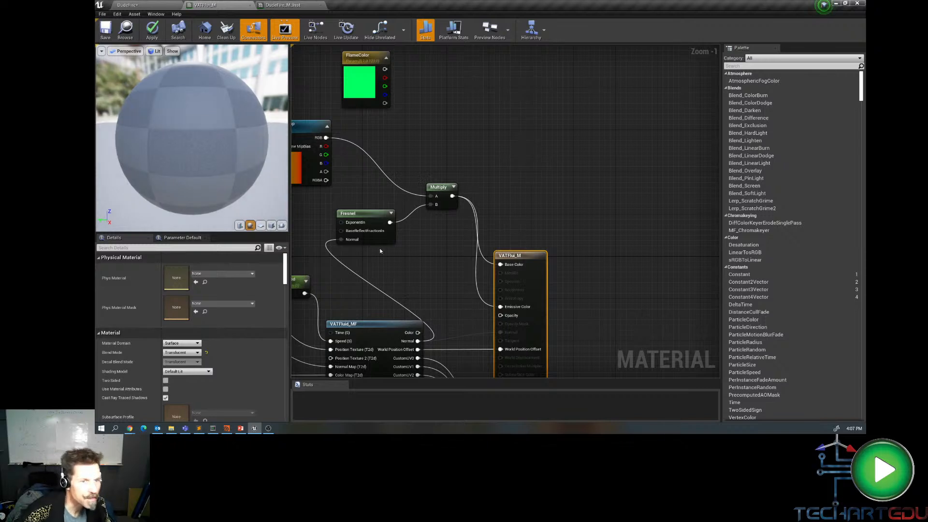
pyautogui.click(105, 29)
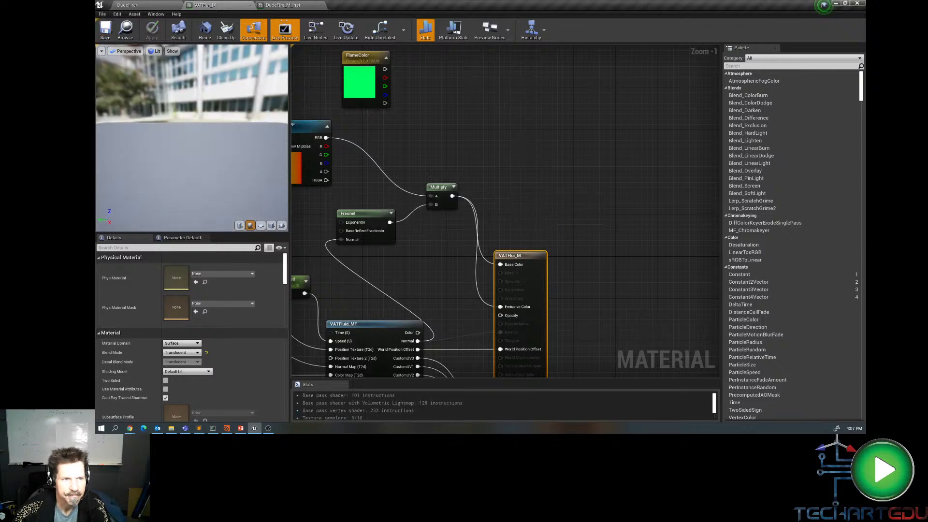
pyautogui.click(130, 5)
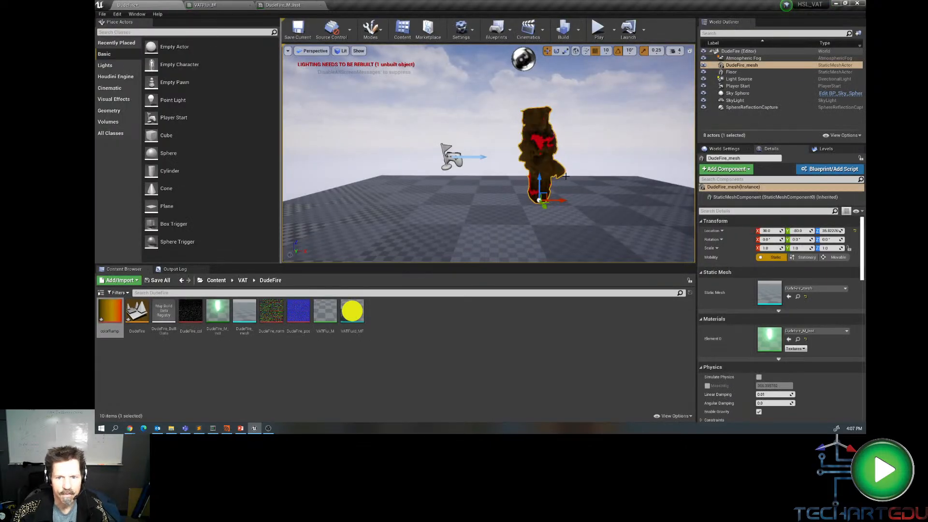
pyautogui.keyDown('alt'); pyautogui.moveTo(548, 166); pyautogui.dragTo(594, 199); pyautogui.keyUp('alt')
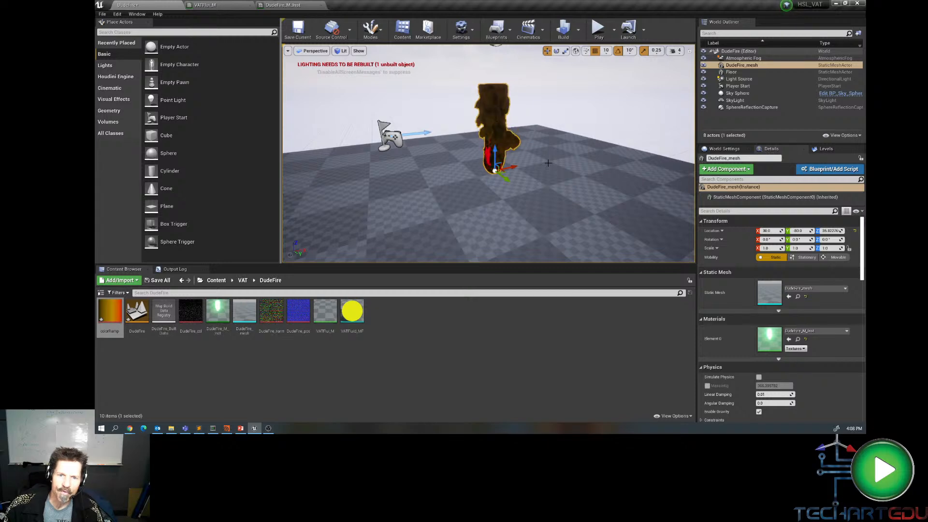
# - Set the material's blend mode back to Additive, save it, and return to the level to view the flame
pyautogui.click(228, 10)
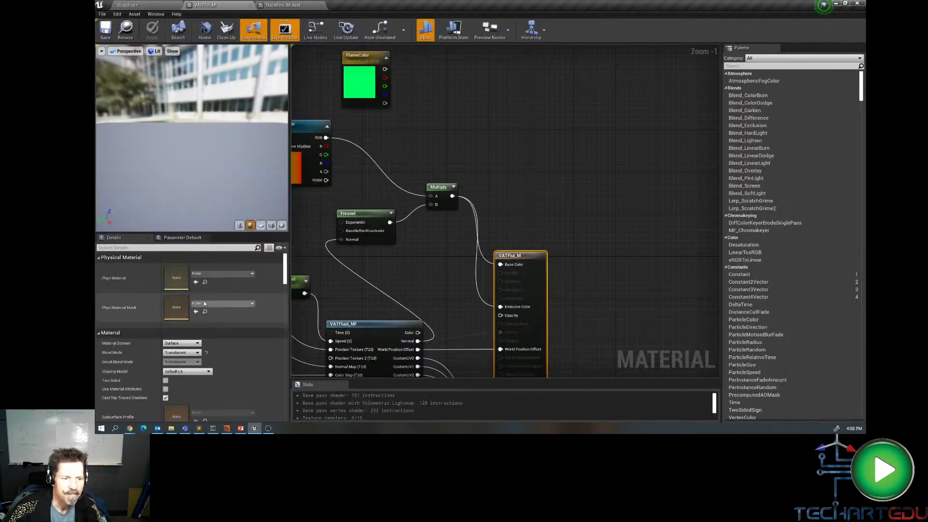
pyautogui.click(178, 353)
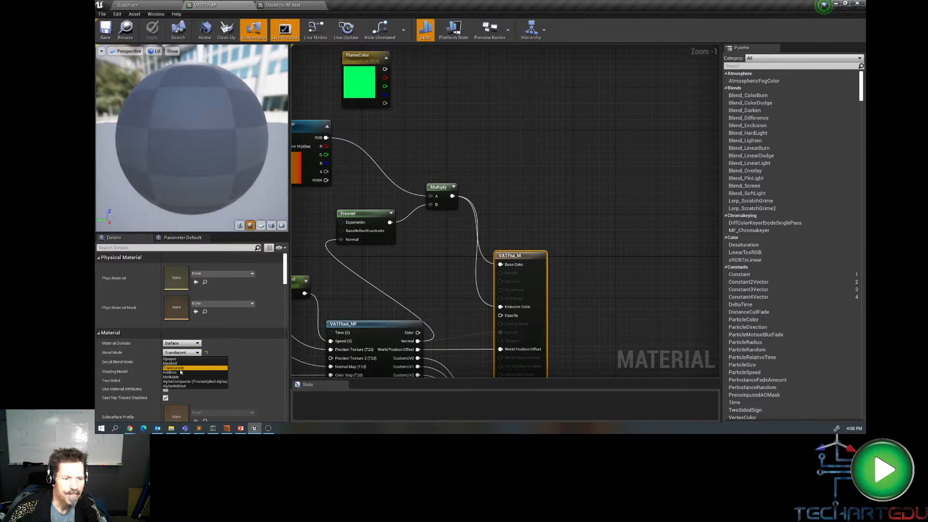
pyautogui.click(177, 373)
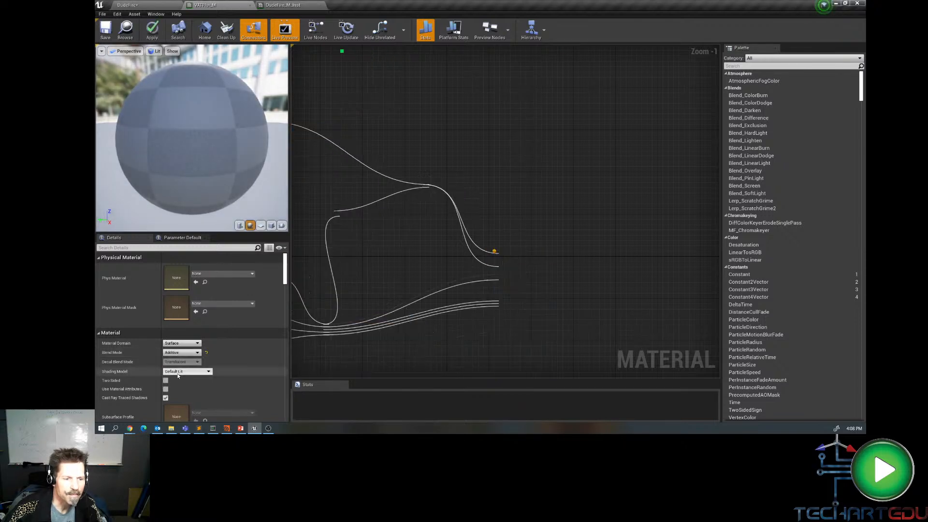
pyautogui.click(105, 30)
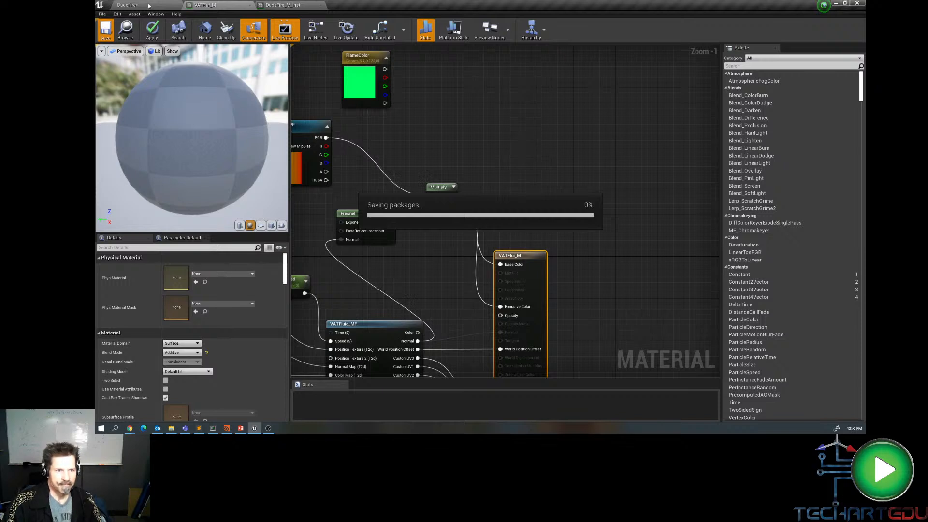
pyautogui.click(148, 5)
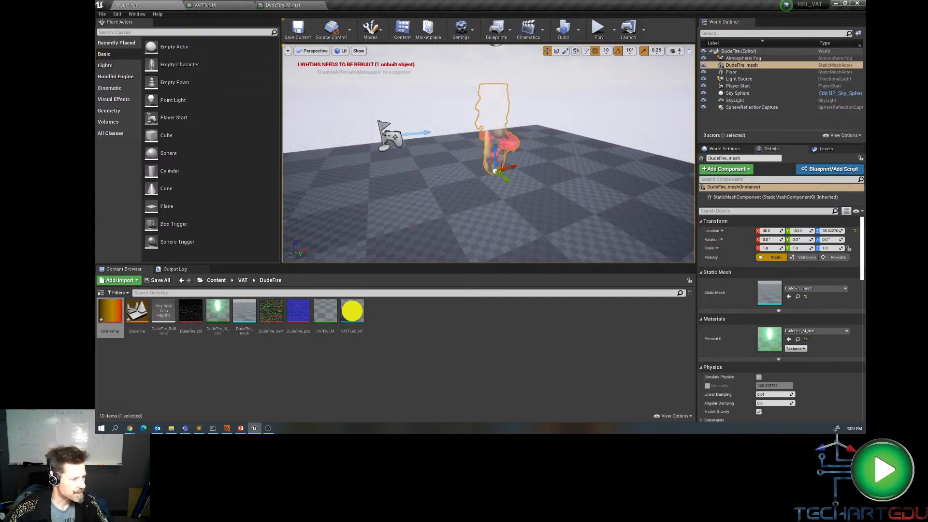
# - Switch to the PowerPoint presentation, start the slide show from slide 29, and swap Presenter View with the slide show
pyautogui.hotkey('alt', 'Tab')
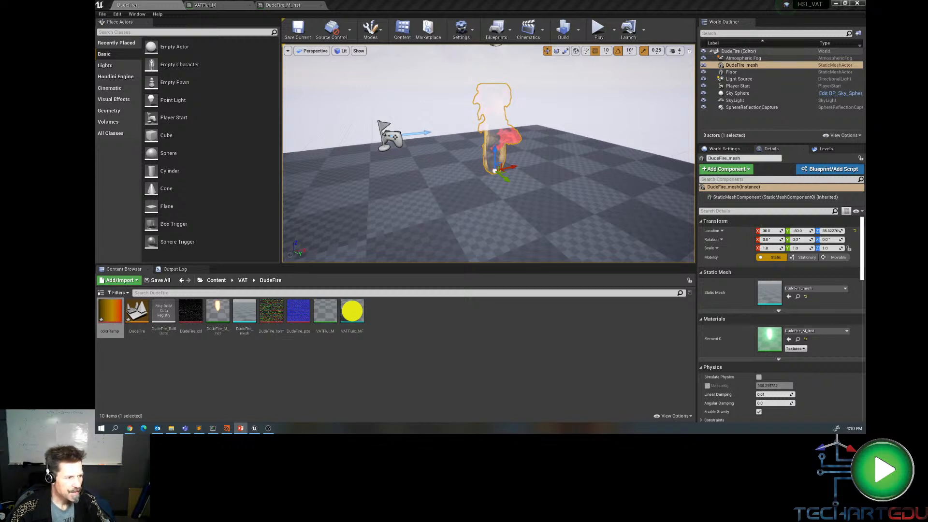
pyautogui.hotkey('alt', 'Tab')
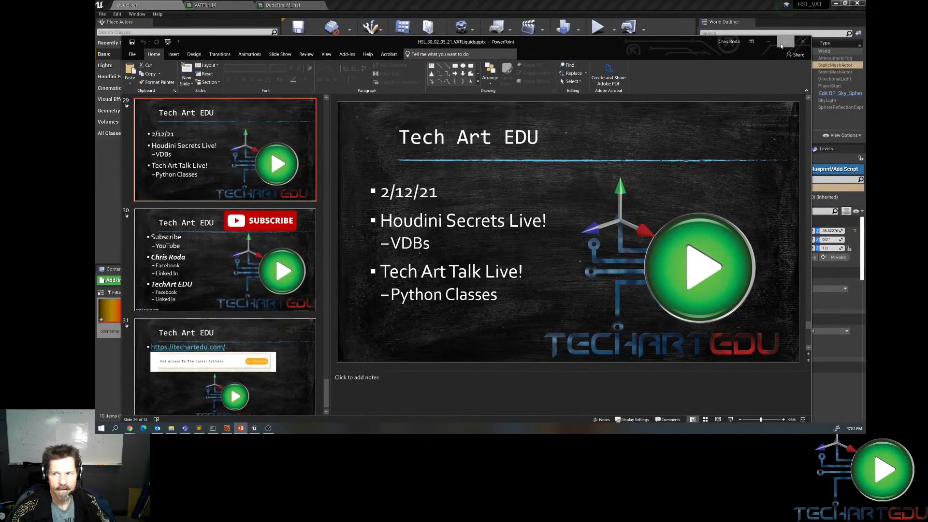
pyautogui.click(783, 43)
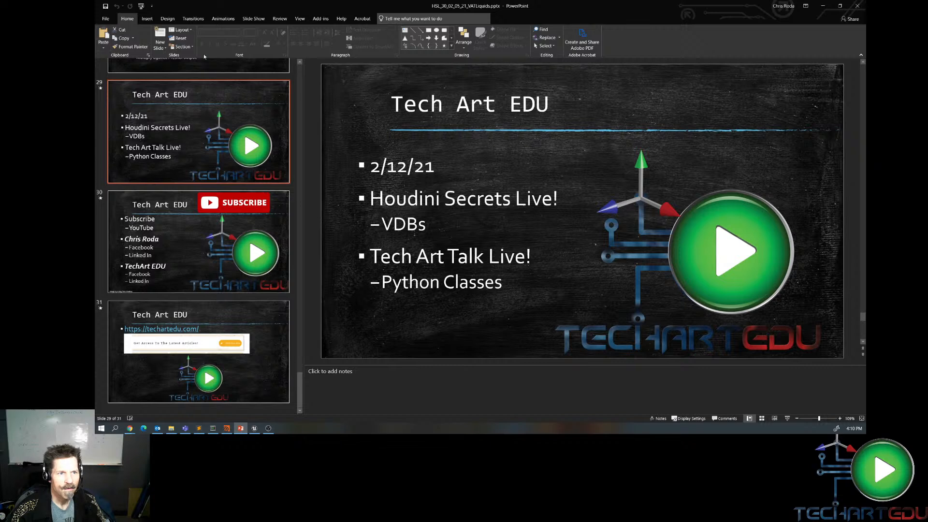
pyautogui.click(788, 419)
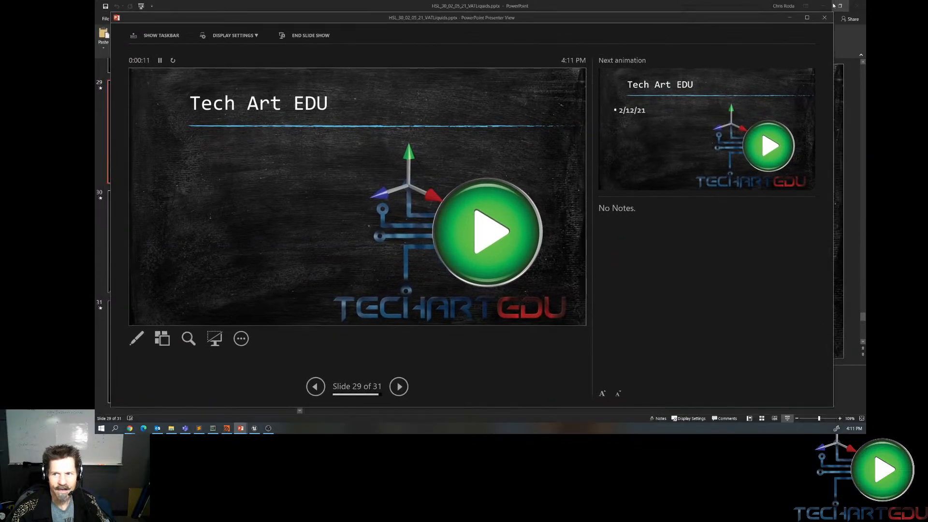
pyautogui.click(807, 18)
pyautogui.click(213, 12)
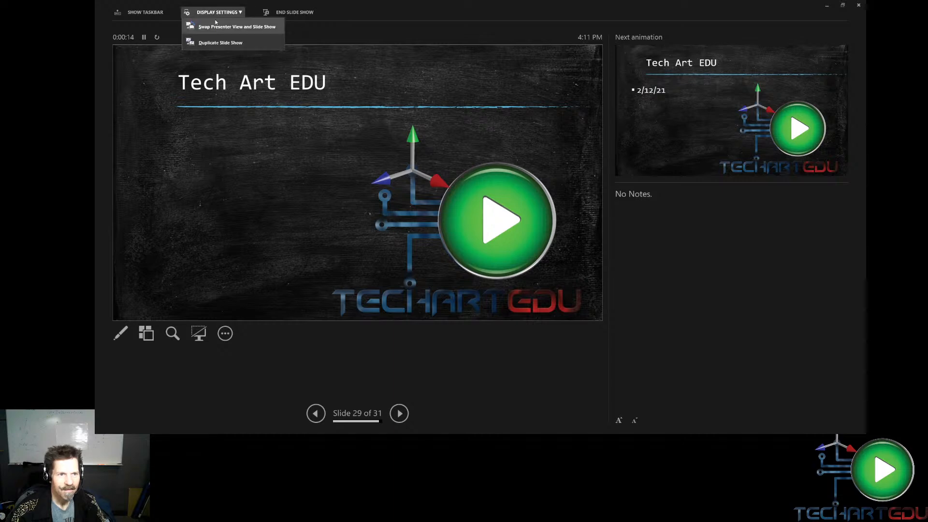
pyautogui.click(217, 27)
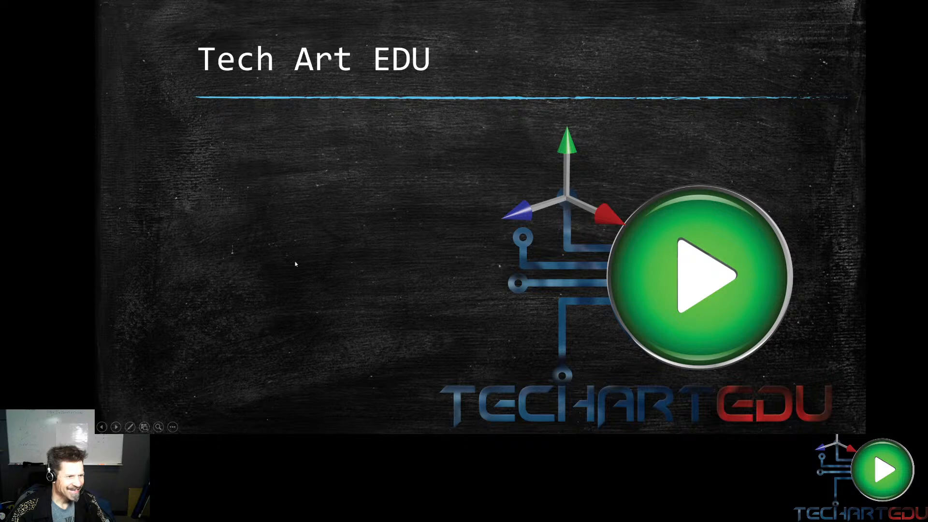
# - Advance the Tech Art EDU slide's bullets through 2/12/21, Houdini Secrets Live!, VDBs and Tech Art Talk Live!
pyautogui.click(292, 287)
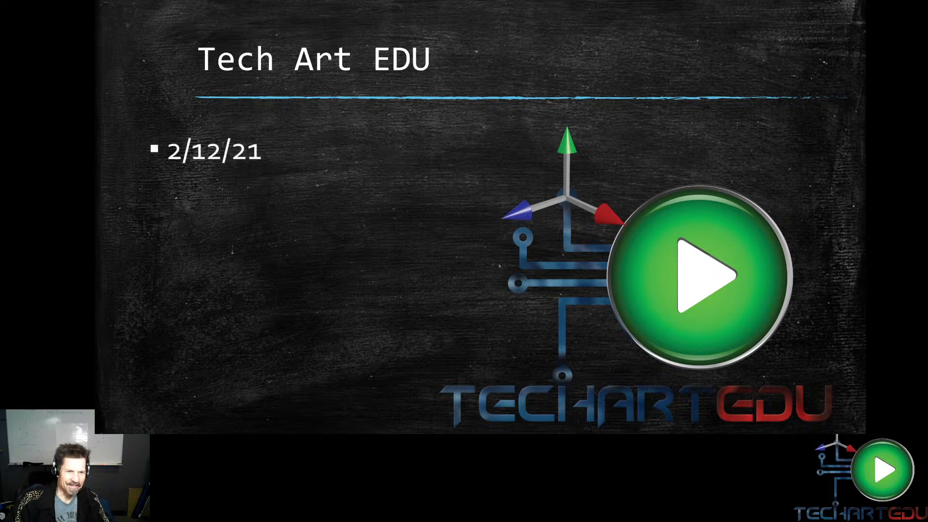
pyautogui.press('Right')
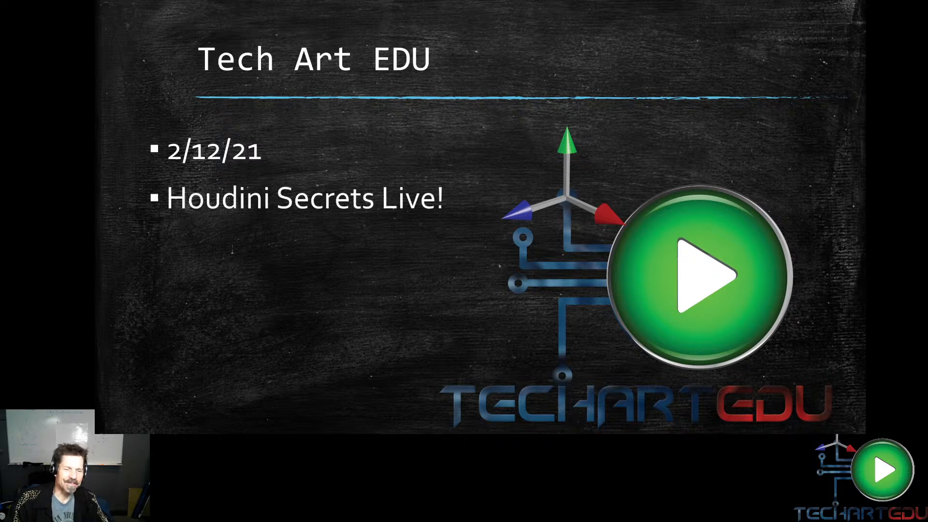
pyautogui.press('Right')
pyautogui.press('Right')
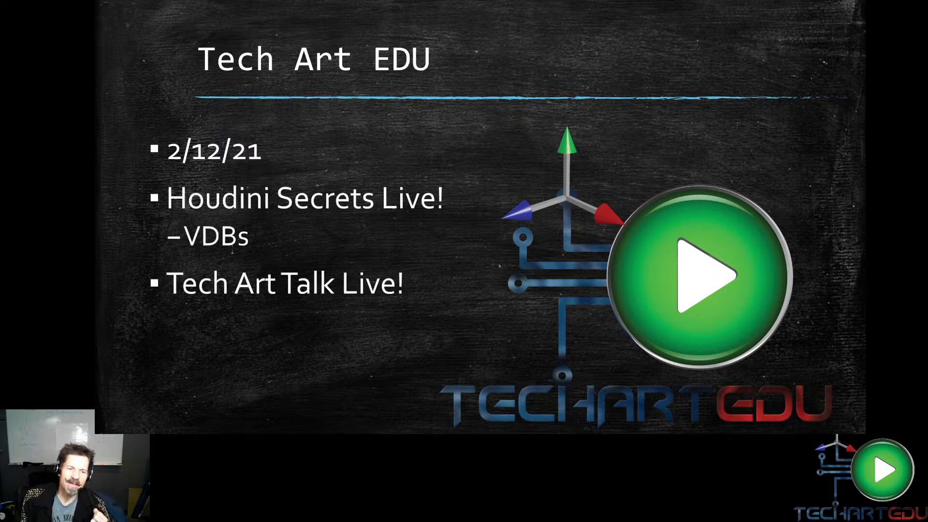